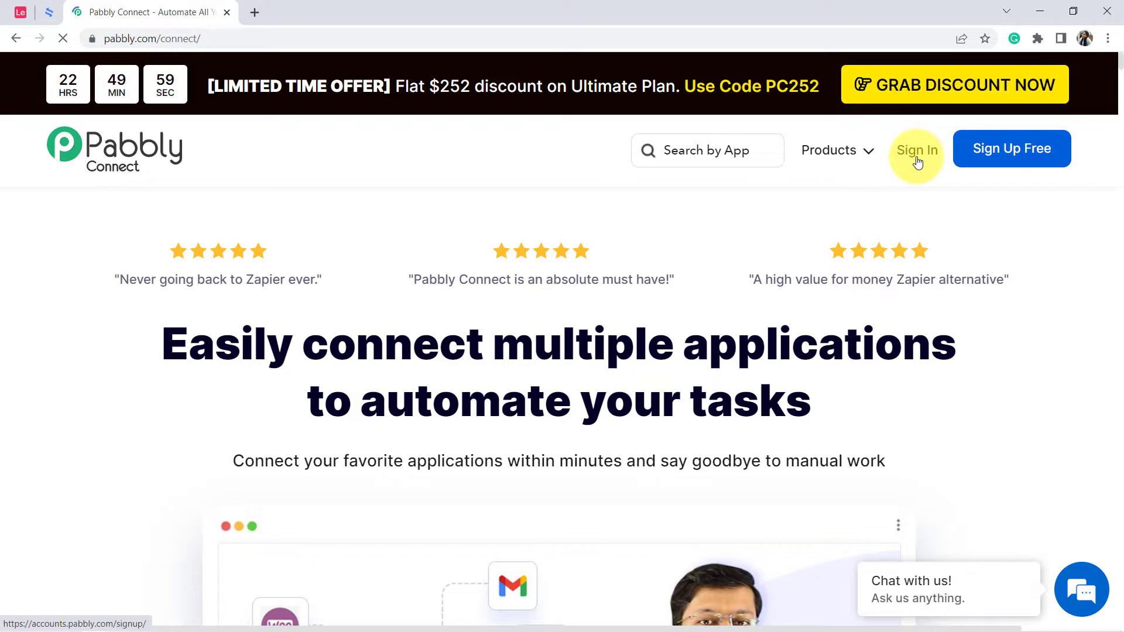
Sign in to the Pabbly account and open the Pabbly Connect dashboard.
{"action": "left_click", "coordinate": [917, 162]}
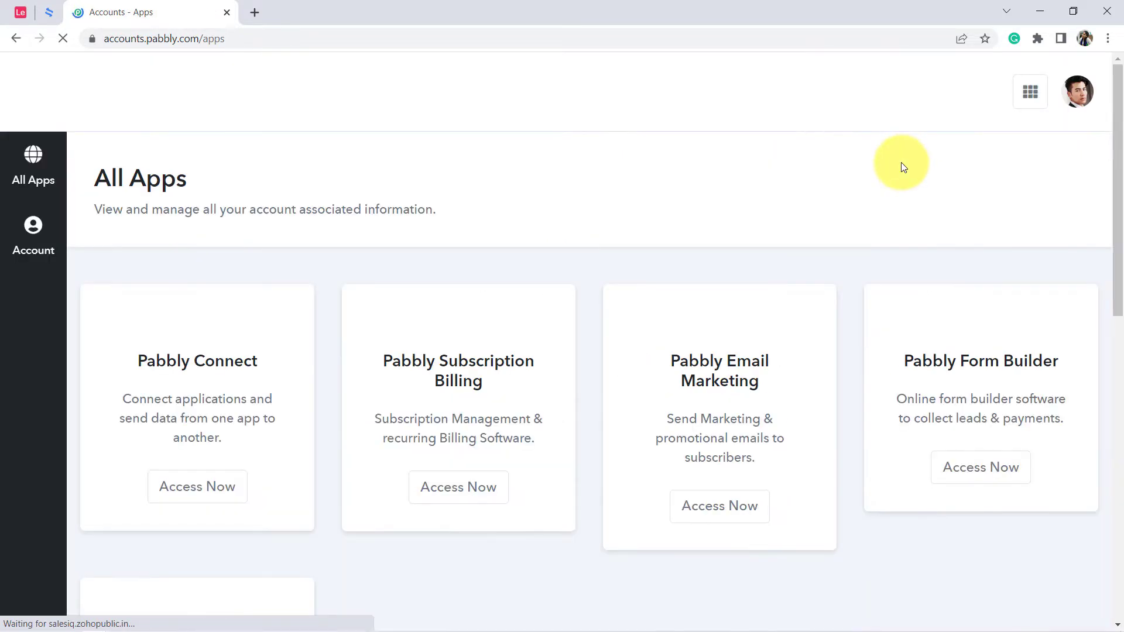
{"action": "left_click", "coordinate": [202, 511]}
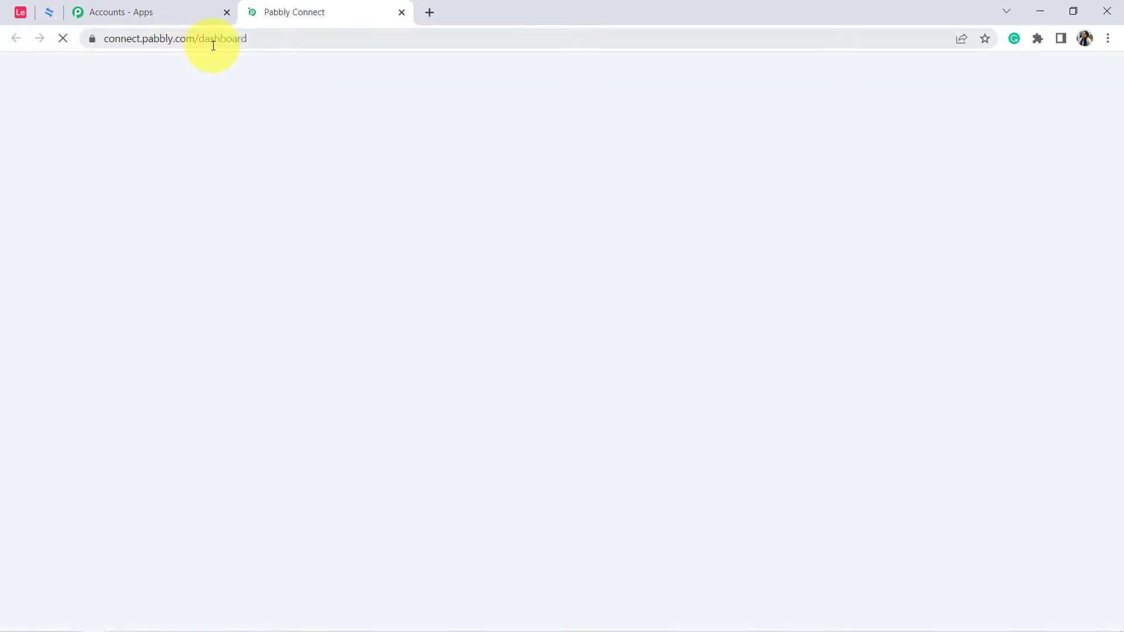
{"action": "double_click", "coordinate": [215, 39]}
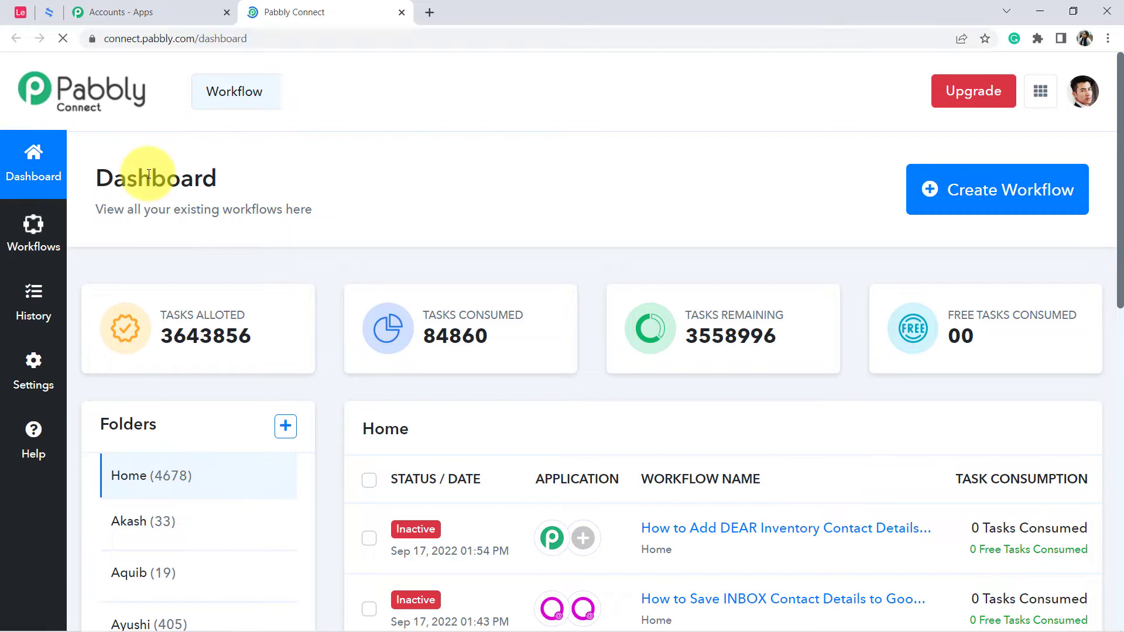
{"action": "double_click", "coordinate": [135, 178]}
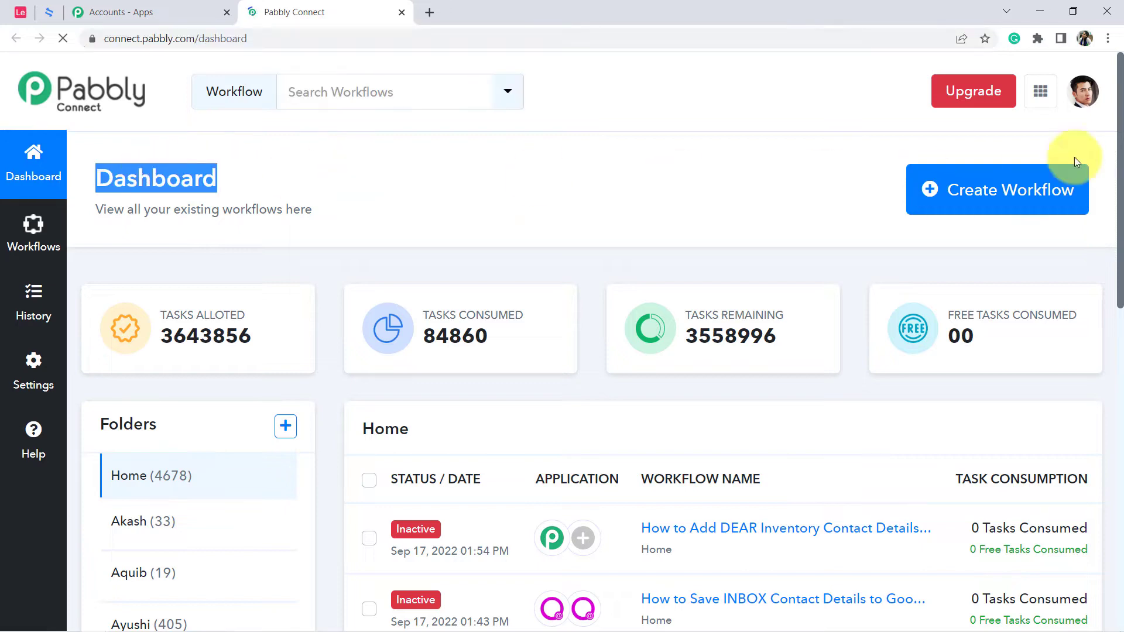
Create a workflow named "Generate Documents in eSignatures.io using Airtable Records".
{"action": "left_click", "coordinate": [993, 199]}
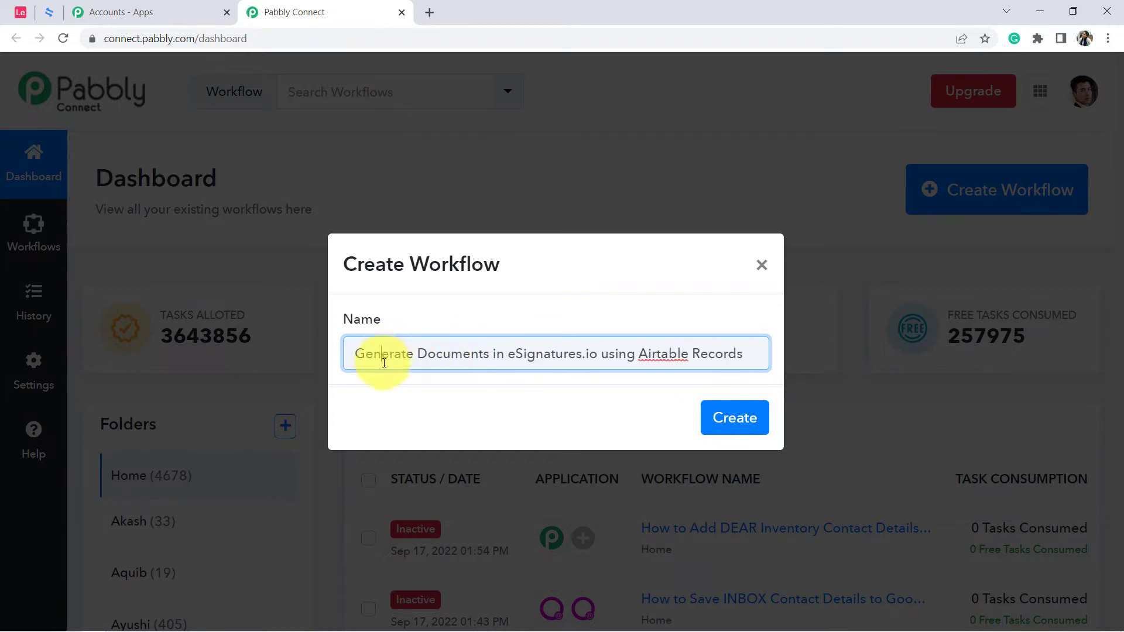
{"action": "left_click_drag", "start_coordinate": [384, 363], "coordinate": [582, 366]}
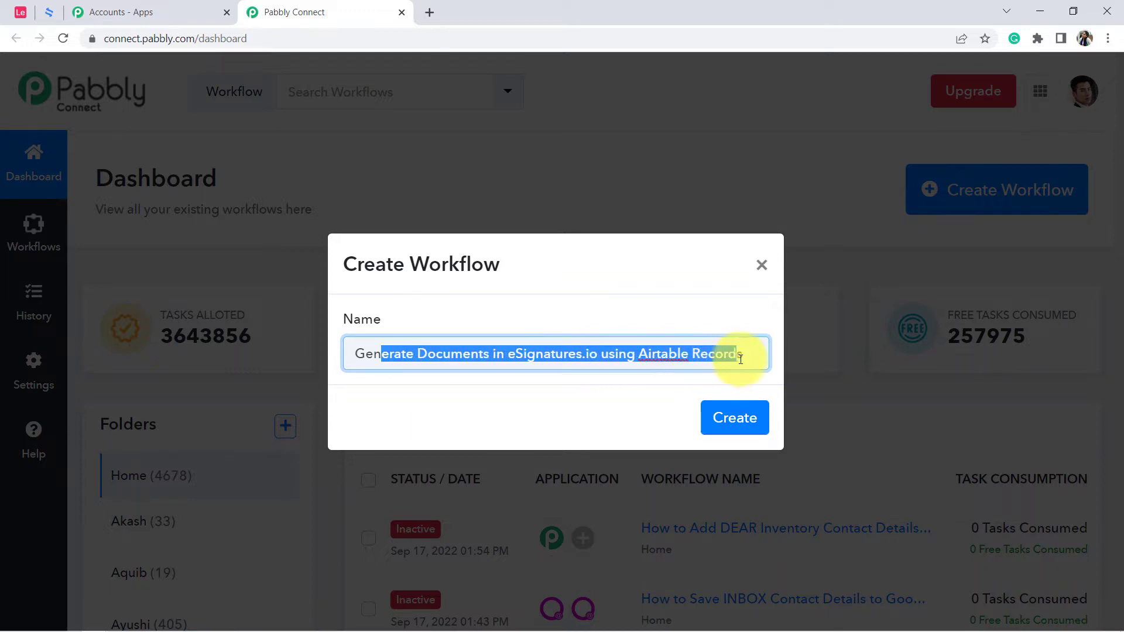
{"action": "left_click", "coordinate": [738, 418]}
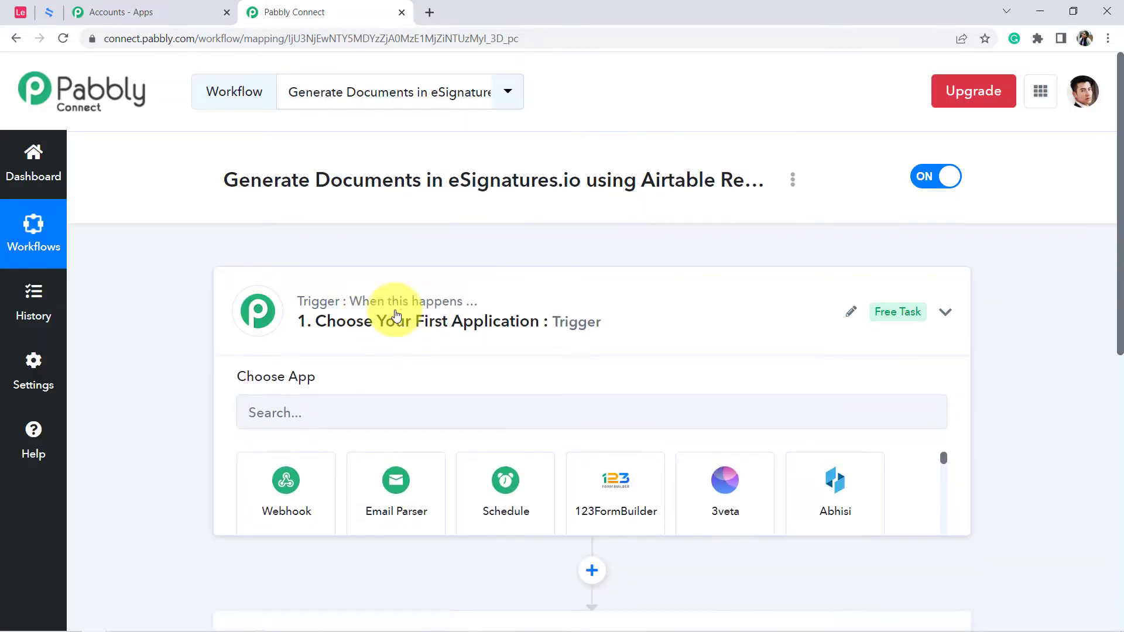
Set the workflow's trigger application to Airtable with the New Record trigger event.
{"action": "left_click", "coordinate": [394, 321]}
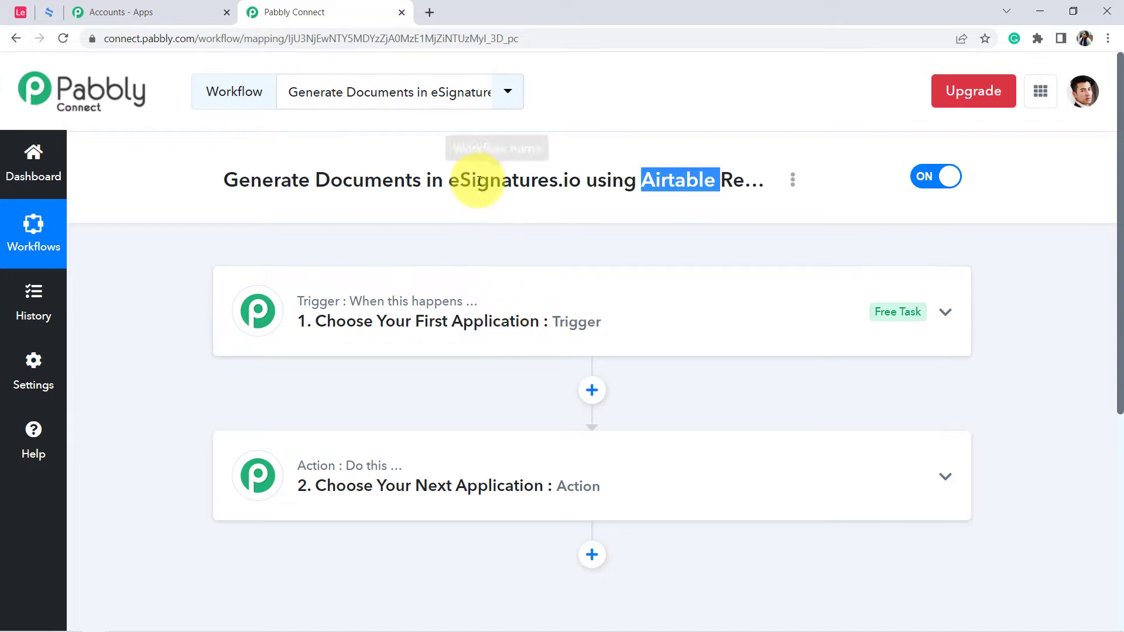
{"action": "left_click_drag", "start_coordinate": [449, 180], "coordinate": [557, 181]}
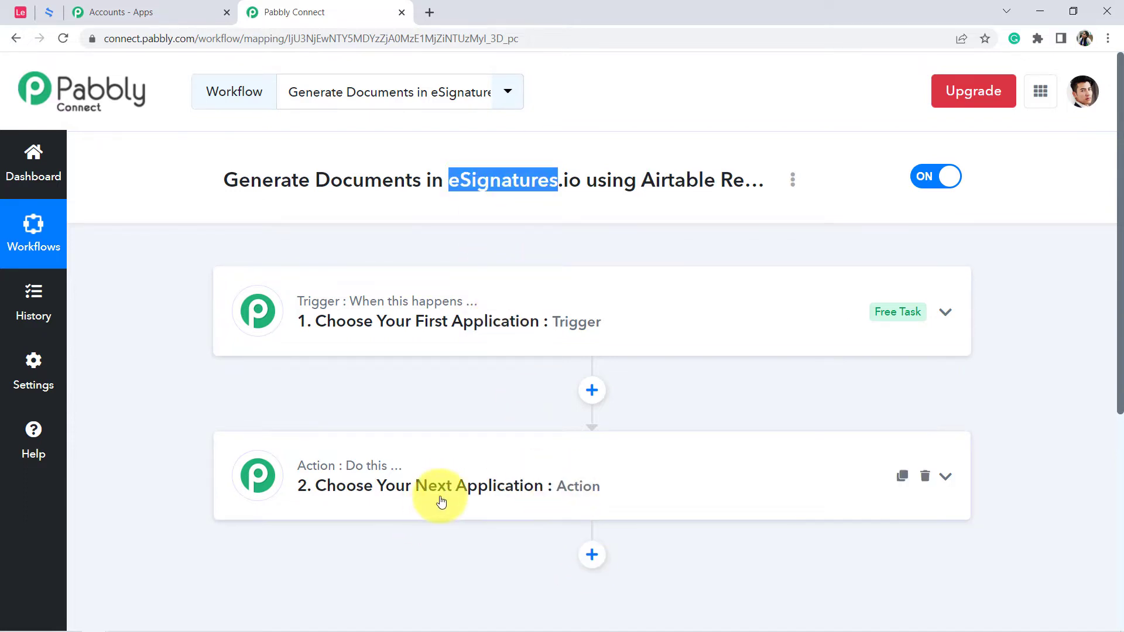
{"action": "left_click", "coordinate": [459, 323]}
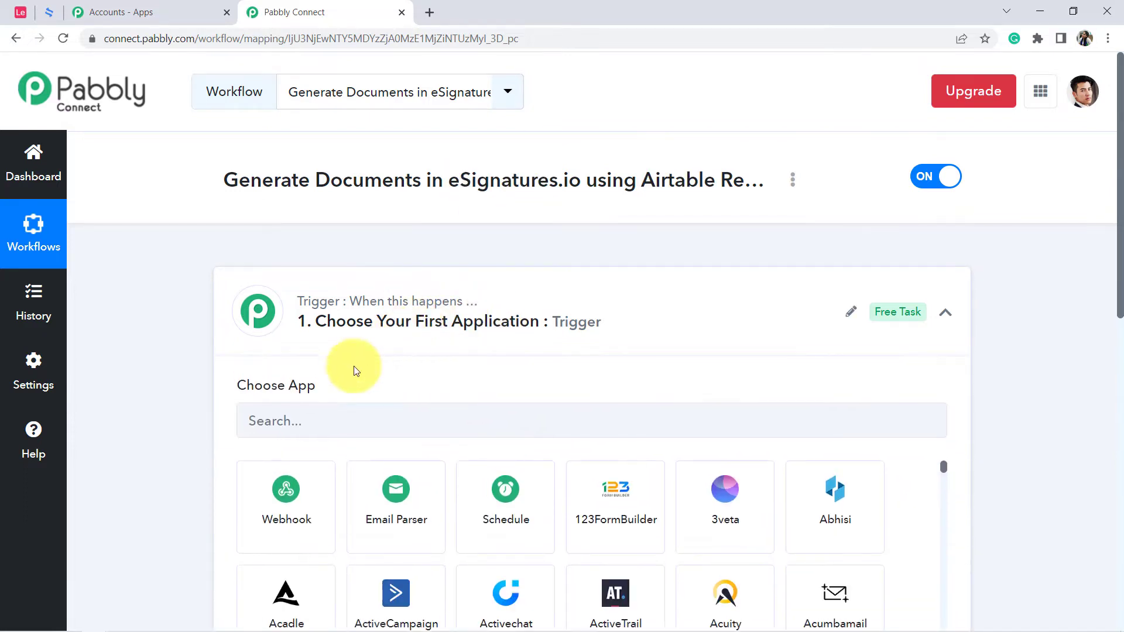
{"action": "left_click", "coordinate": [291, 420]}
{"action": "type", "text": "airt"}
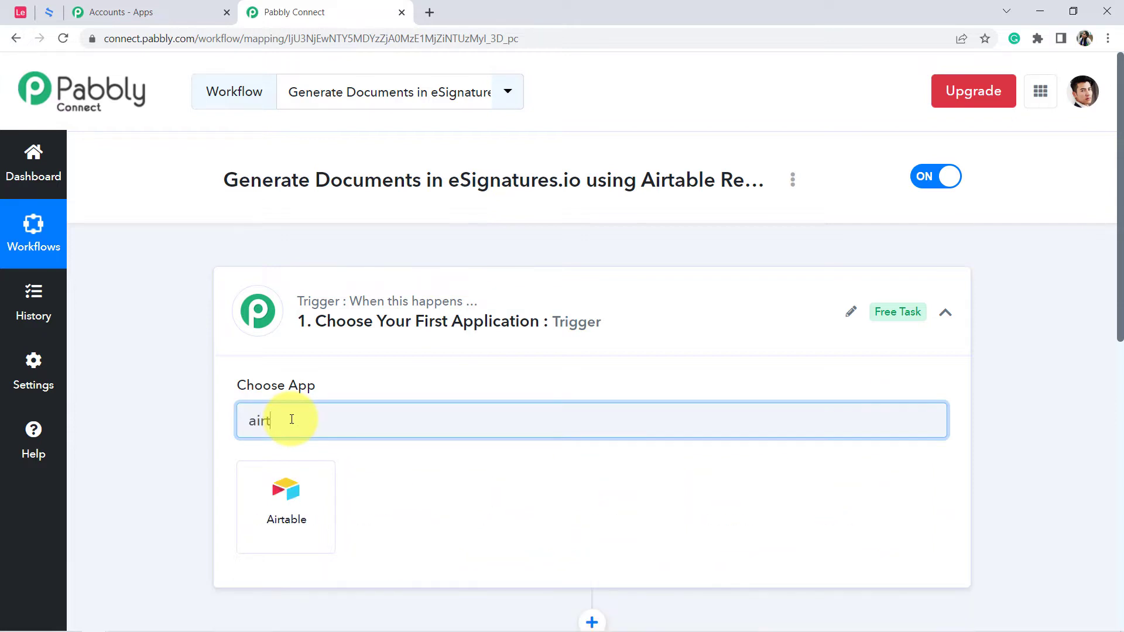
{"action": "left_click", "coordinate": [295, 518]}
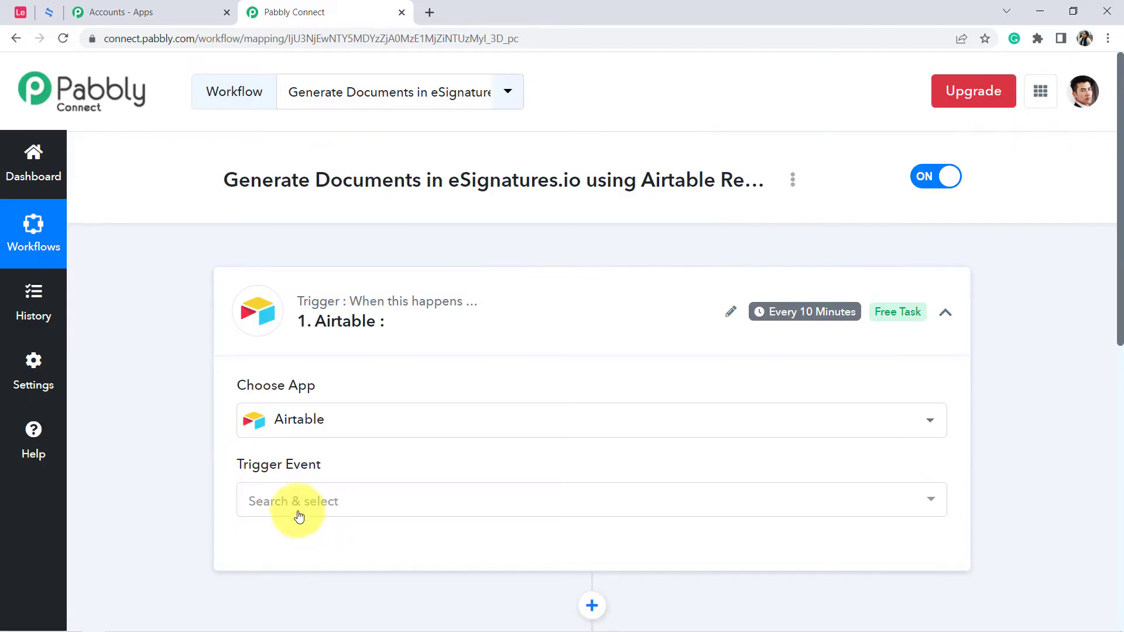
{"action": "left_click", "coordinate": [290, 506]}
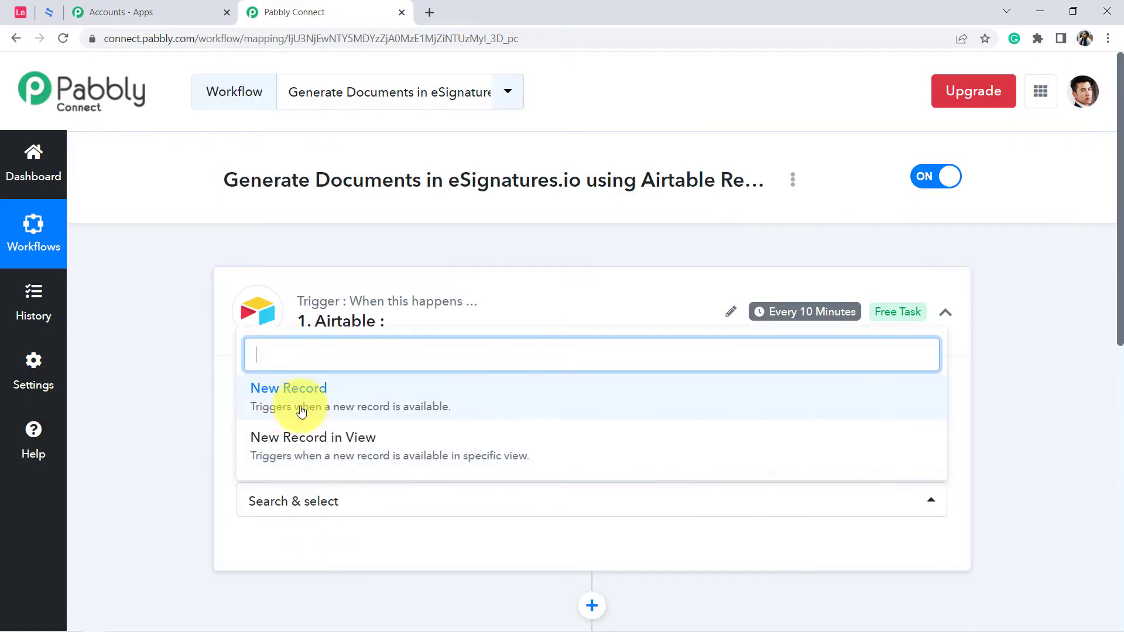
{"action": "left_click", "coordinate": [309, 408]}
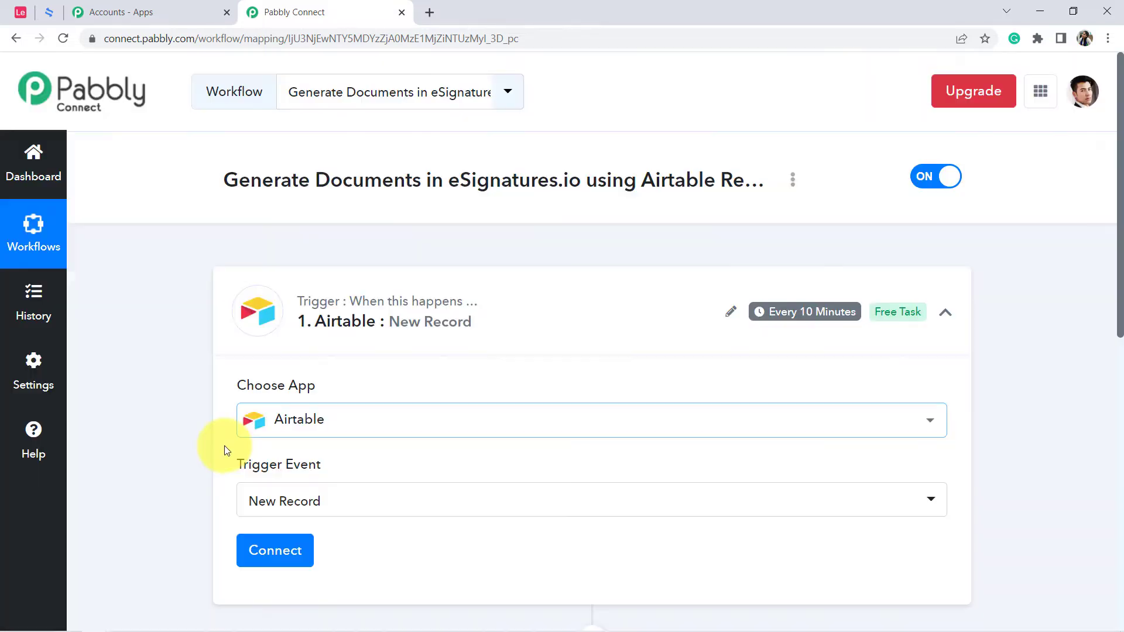
Start adding a new Airtable connection for the trigger.
{"action": "scroll", "coordinate": [234, 462], "scroll_direction": "down", "scroll_amount": 1}
{"action": "left_click", "coordinate": [242, 475]}
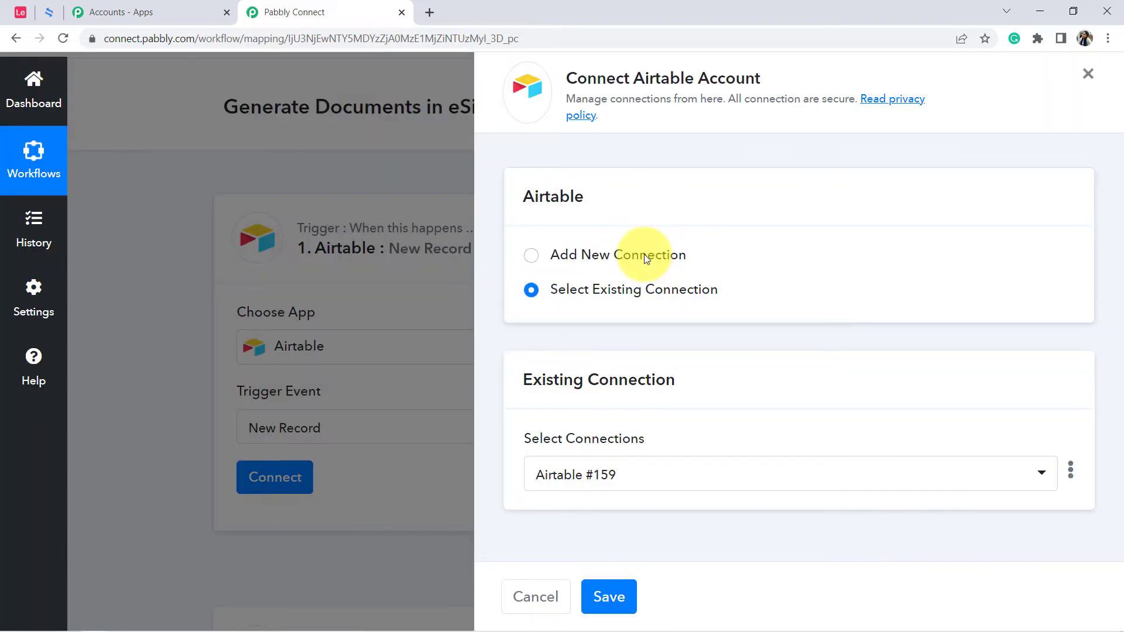
{"action": "left_click", "coordinate": [644, 254]}
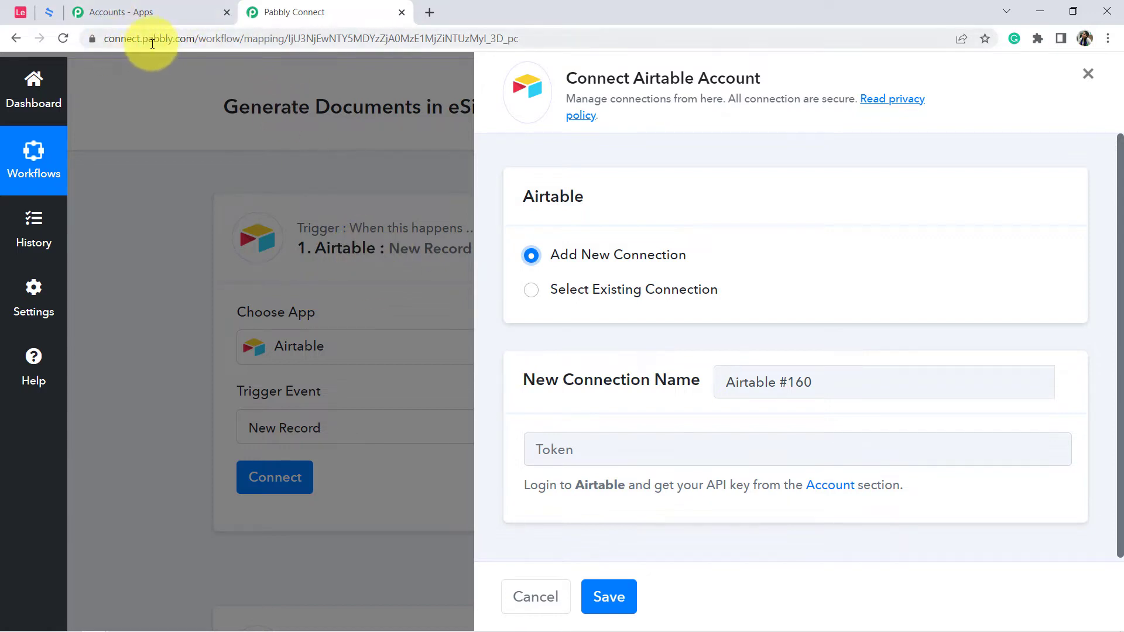
{"action": "left_click_drag", "start_coordinate": [152, 43], "coordinate": [205, 40]}
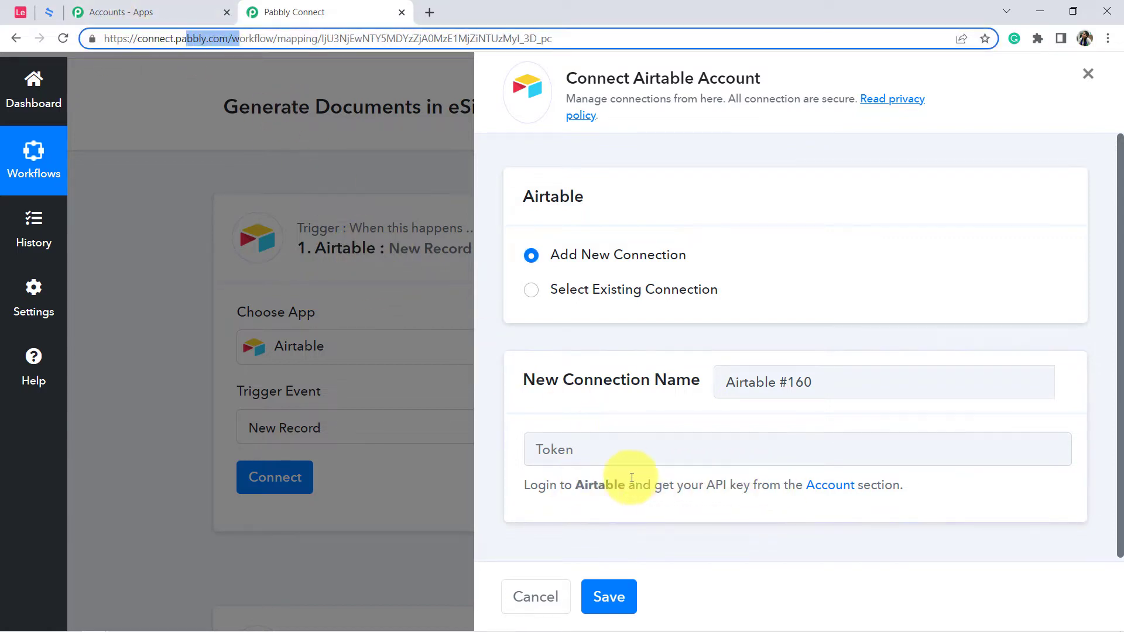
Copy the API key from the Airtable account page, enter it as the new connection's token and save the connection.
{"action": "left_click", "coordinate": [830, 486]}
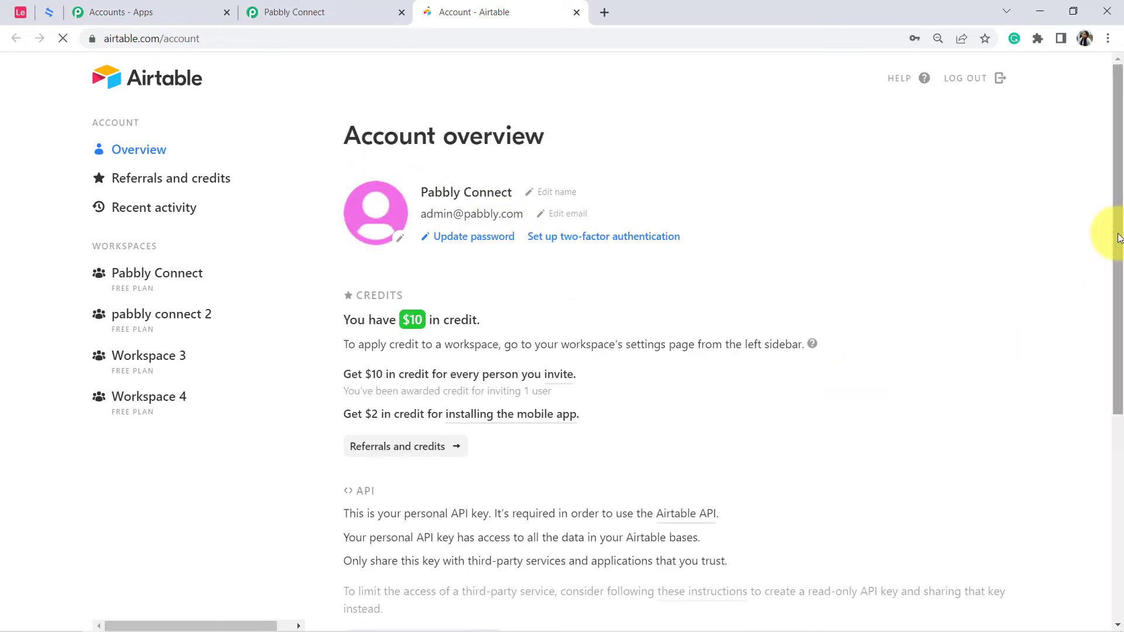
{"action": "left_click_drag", "start_coordinate": [1116, 234], "coordinate": [1113, 404]}
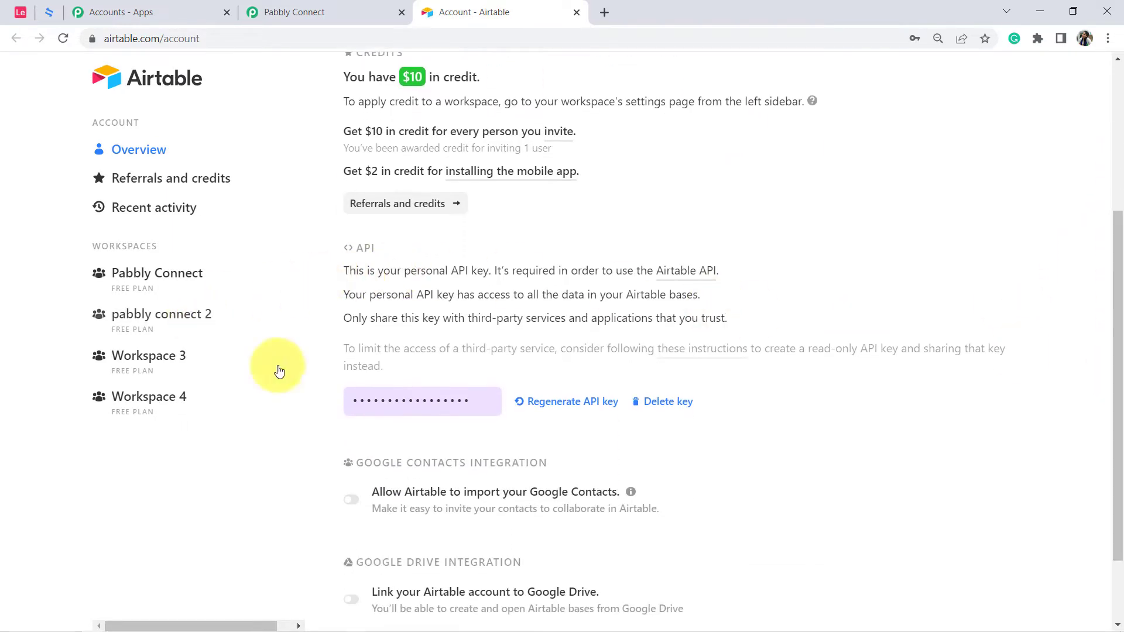
{"action": "left_click", "coordinate": [255, 11]}
{"action": "left_click", "coordinate": [559, 454]}
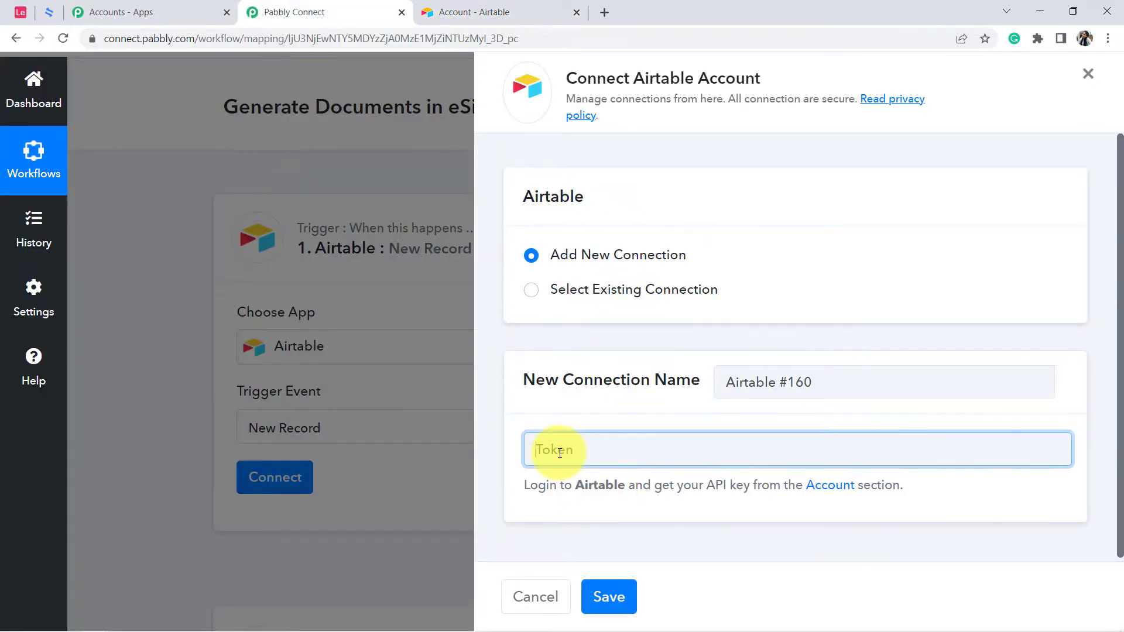
{"action": "left_click", "coordinate": [610, 595]}
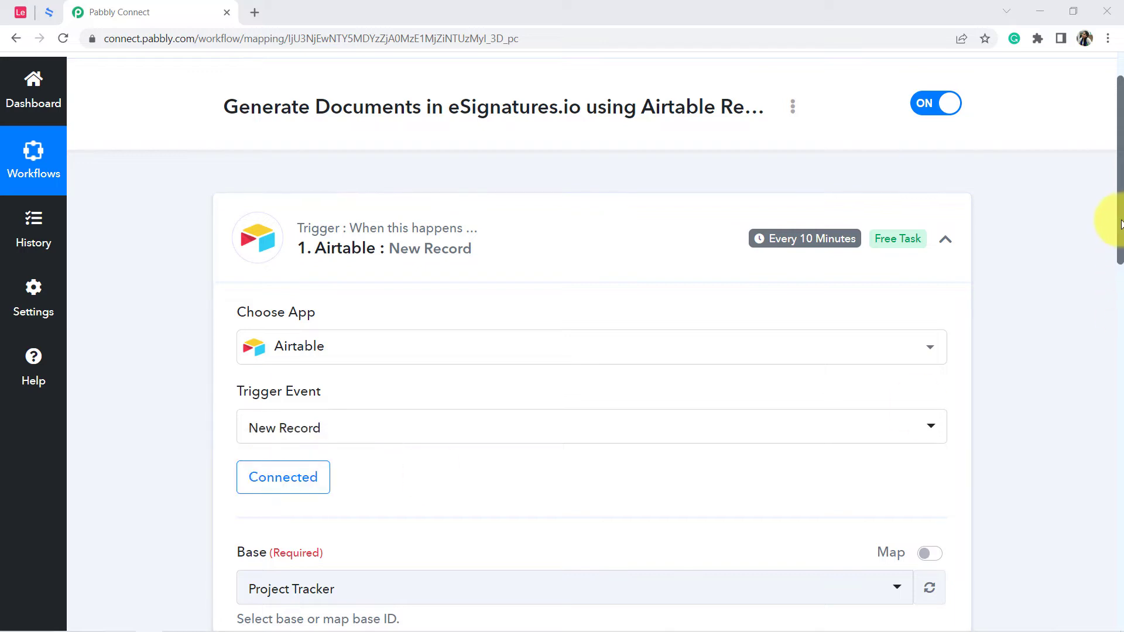
Set the trigger's base to Legal Document Creation (All Records) and check its table against the one in Airtable.
{"action": "left_click_drag", "start_coordinate": [1119, 223], "coordinate": [1118, 308]}
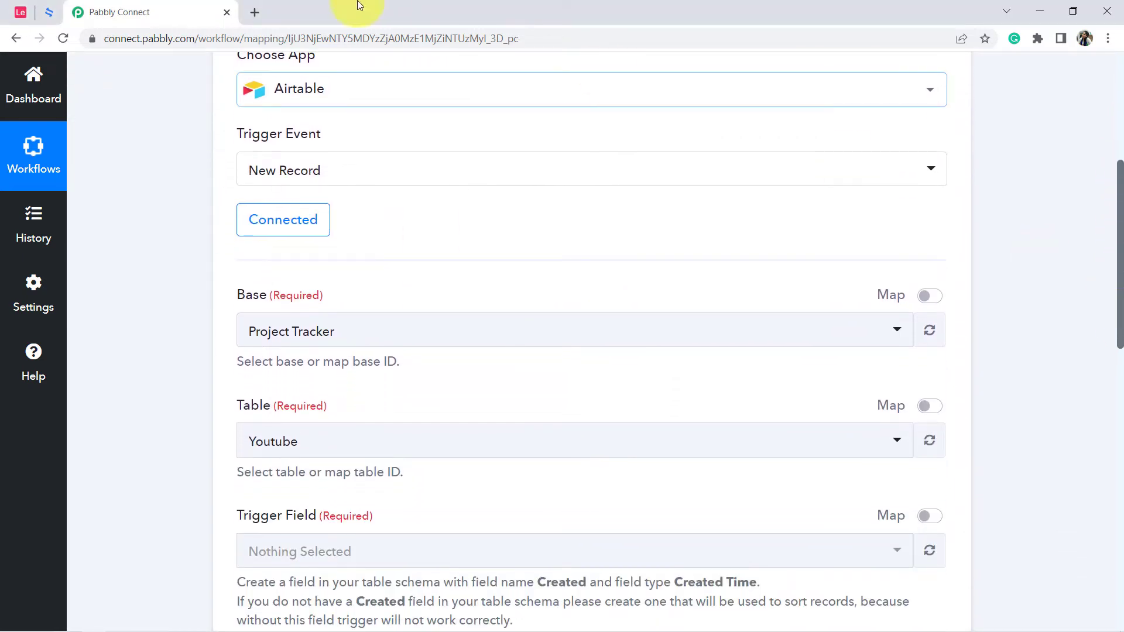
{"action": "left_click", "coordinate": [14, 13]}
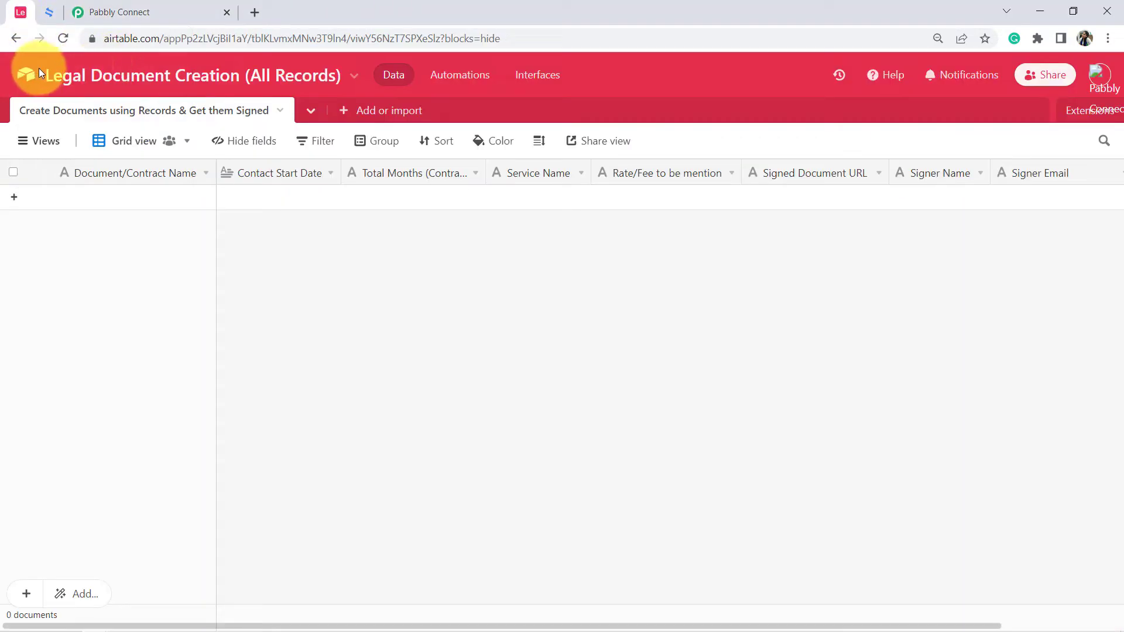
{"action": "left_click", "coordinate": [139, 12]}
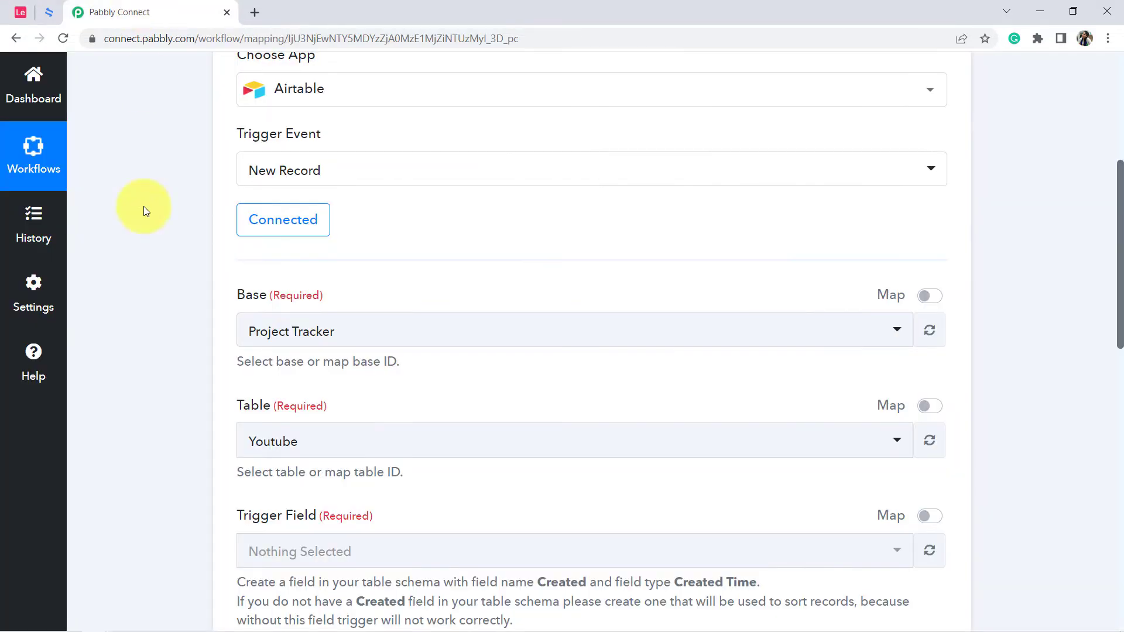
{"action": "left_click", "coordinate": [262, 345]}
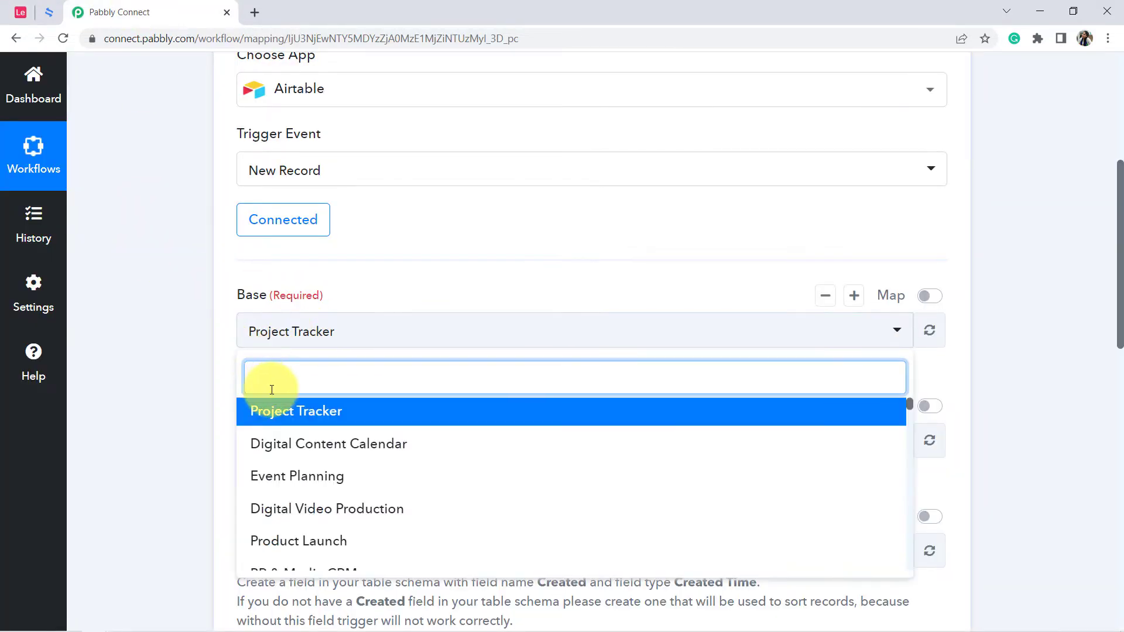
{"action": "type", "text": "leg"}
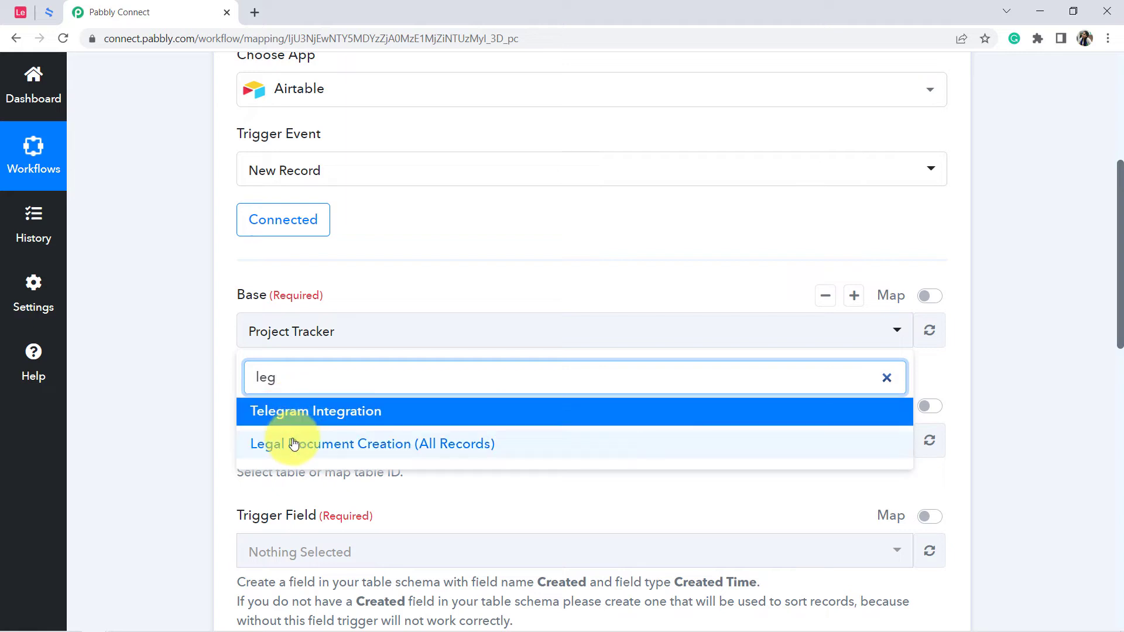
{"action": "left_click", "coordinate": [278, 444]}
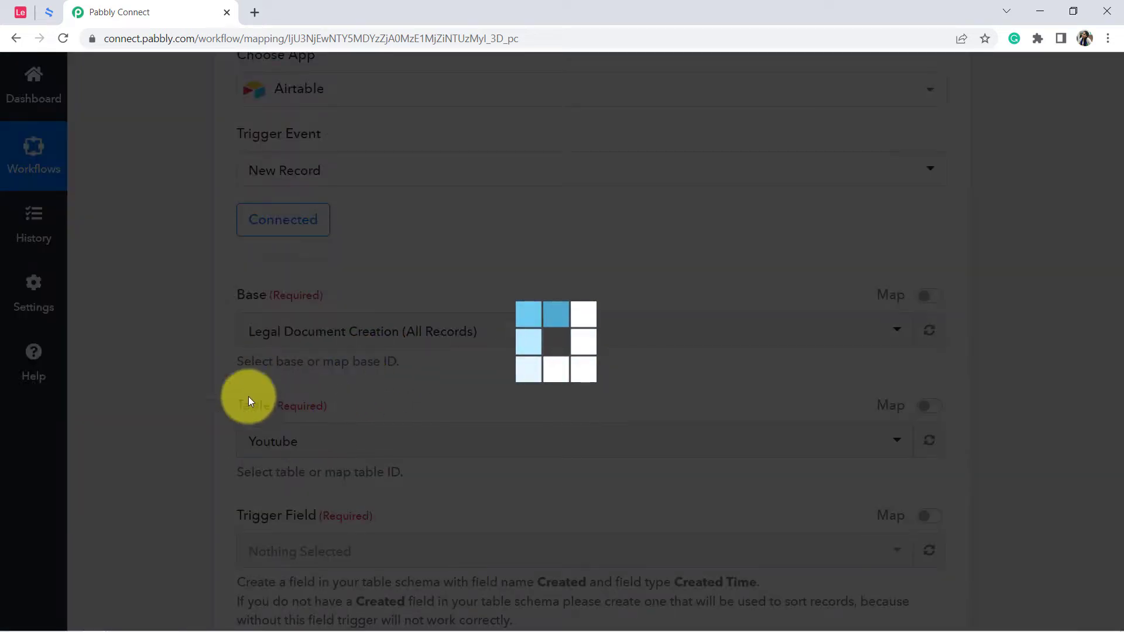
{"action": "left_click", "coordinate": [19, 9]}
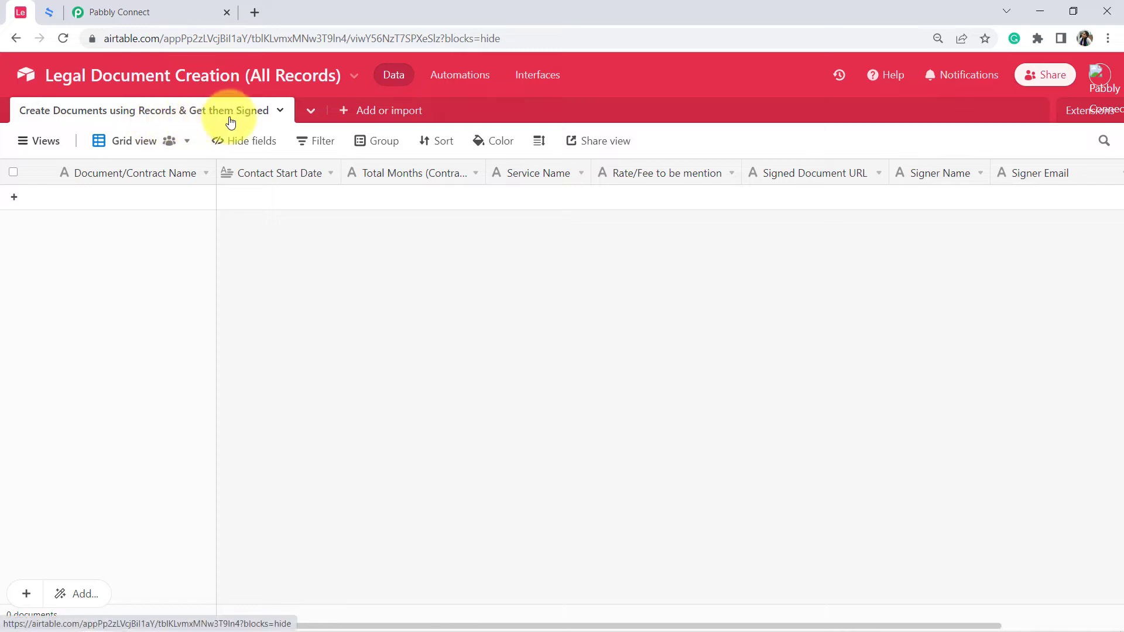
{"action": "left_click", "coordinate": [155, 11]}
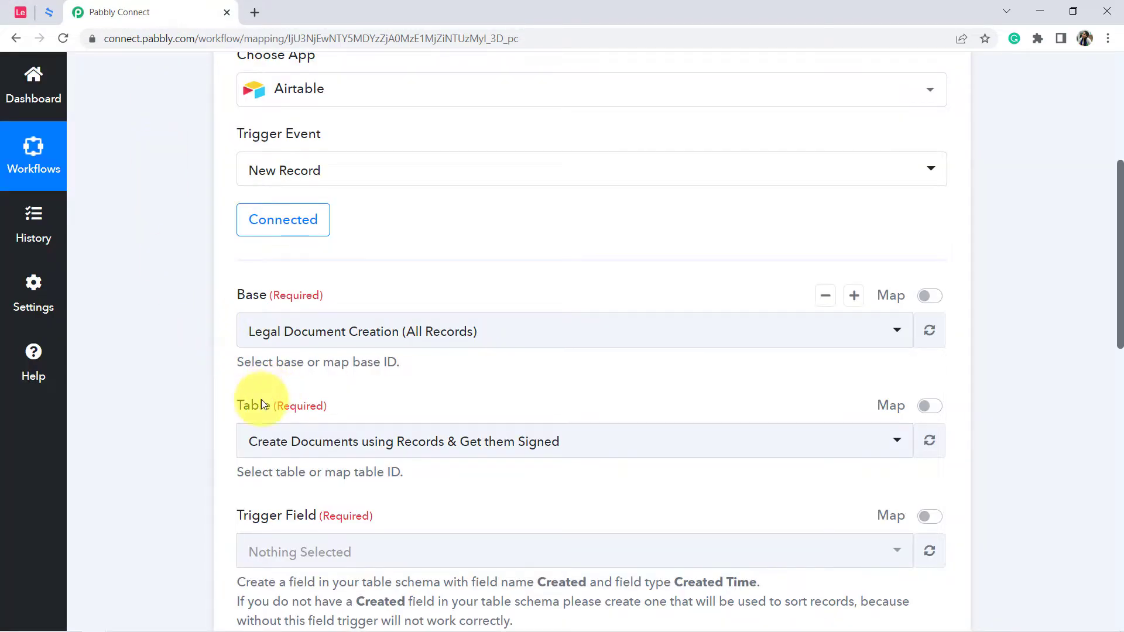
Read the Trigger Field instructions for adding a Created field of type Created time, and switch to the Airtable base.
{"action": "scroll", "coordinate": [1106, 308], "scroll_direction": "down", "scroll_amount": 4}
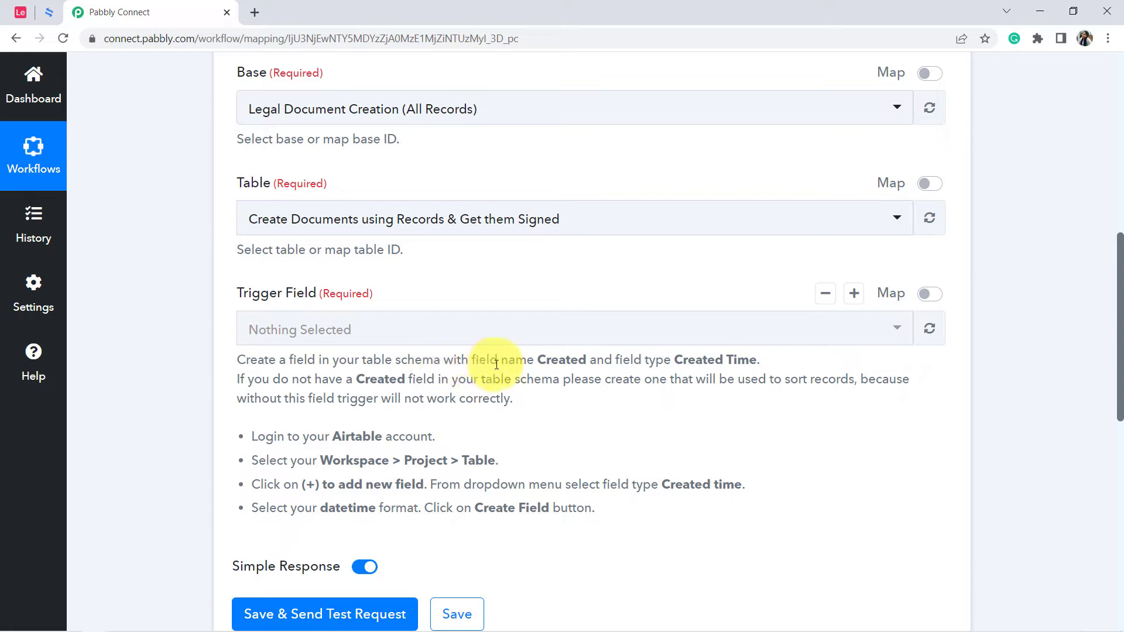
{"action": "left_click_drag", "start_coordinate": [537, 362], "coordinate": [600, 365]}
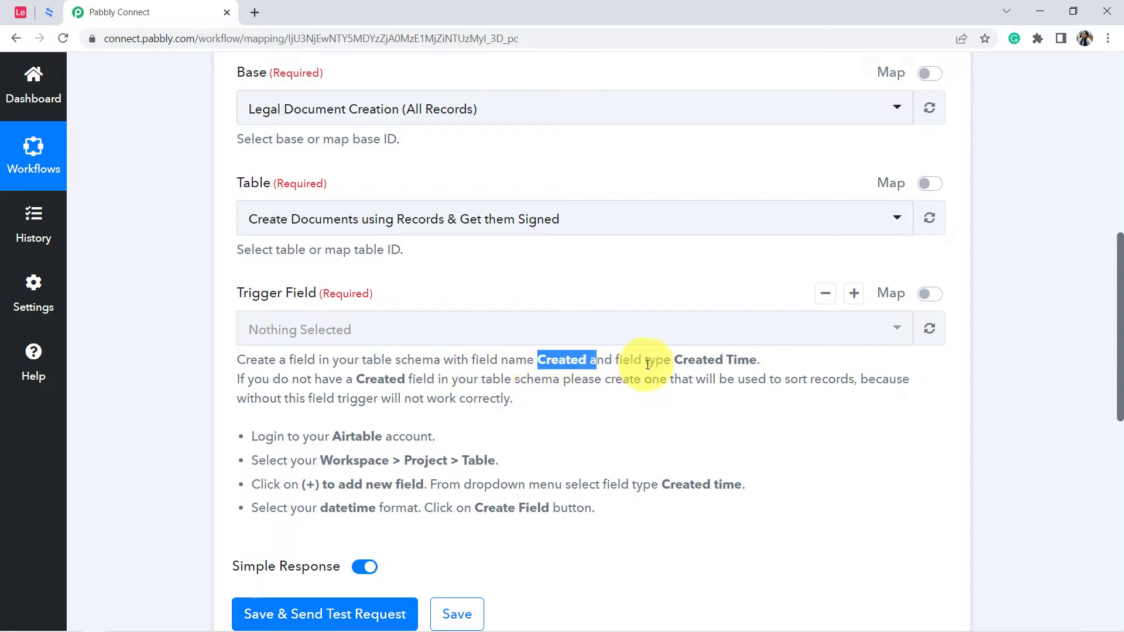
{"action": "left_click_drag", "start_coordinate": [687, 363], "coordinate": [761, 357]}
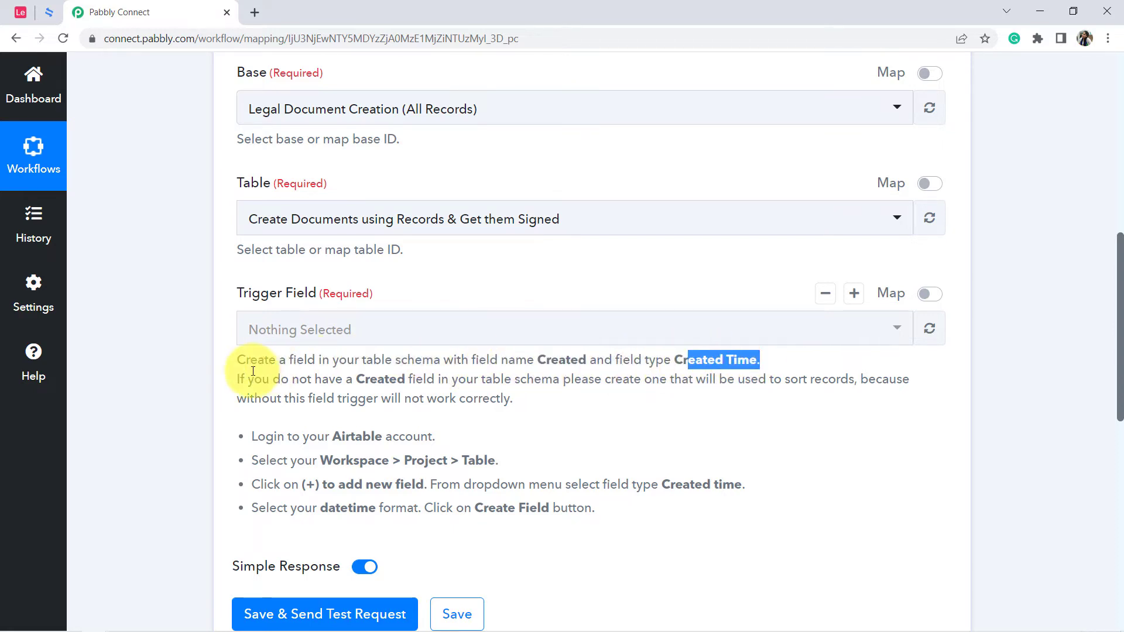
{"action": "left_click_drag", "start_coordinate": [378, 381], "coordinate": [884, 385]}
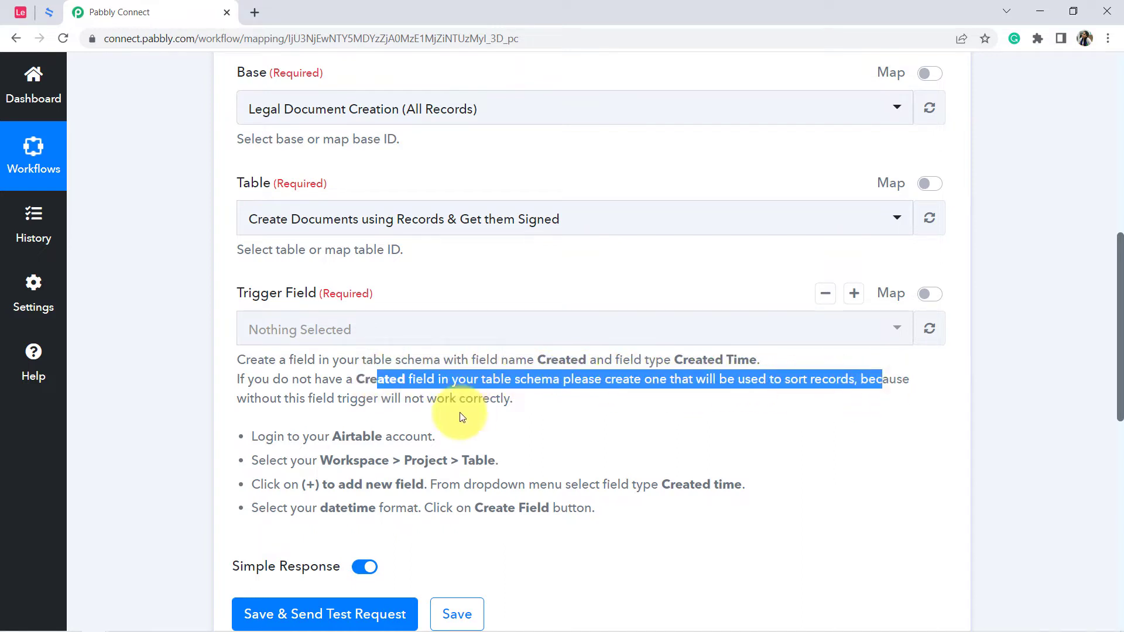
{"action": "left_click_drag", "start_coordinate": [258, 436], "coordinate": [572, 509]}
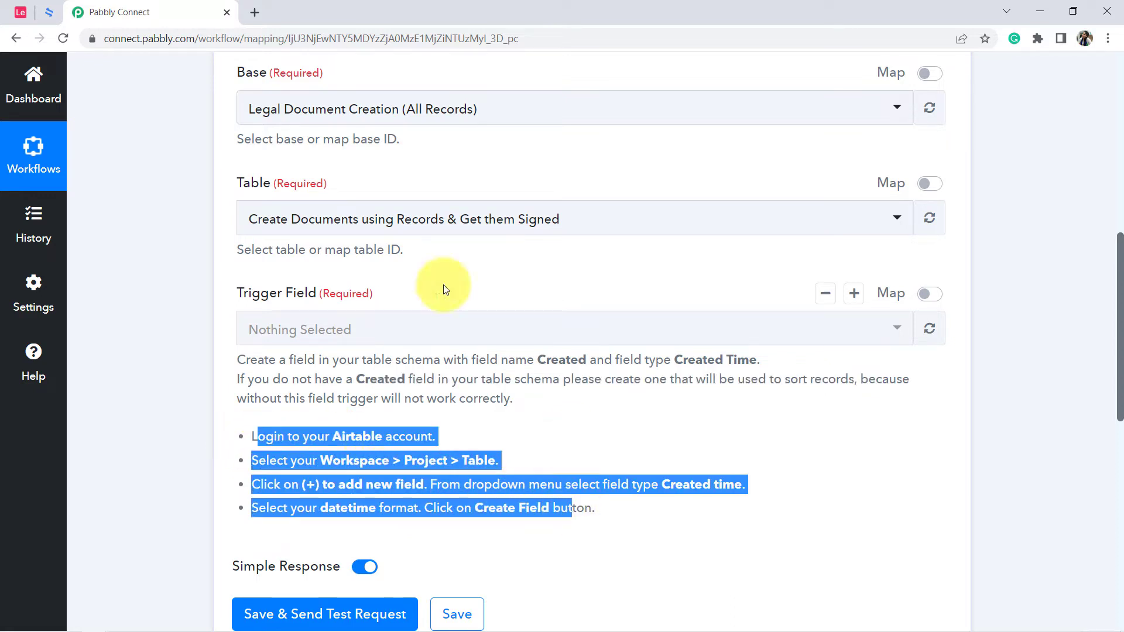
{"action": "left_click", "coordinate": [21, 12]}
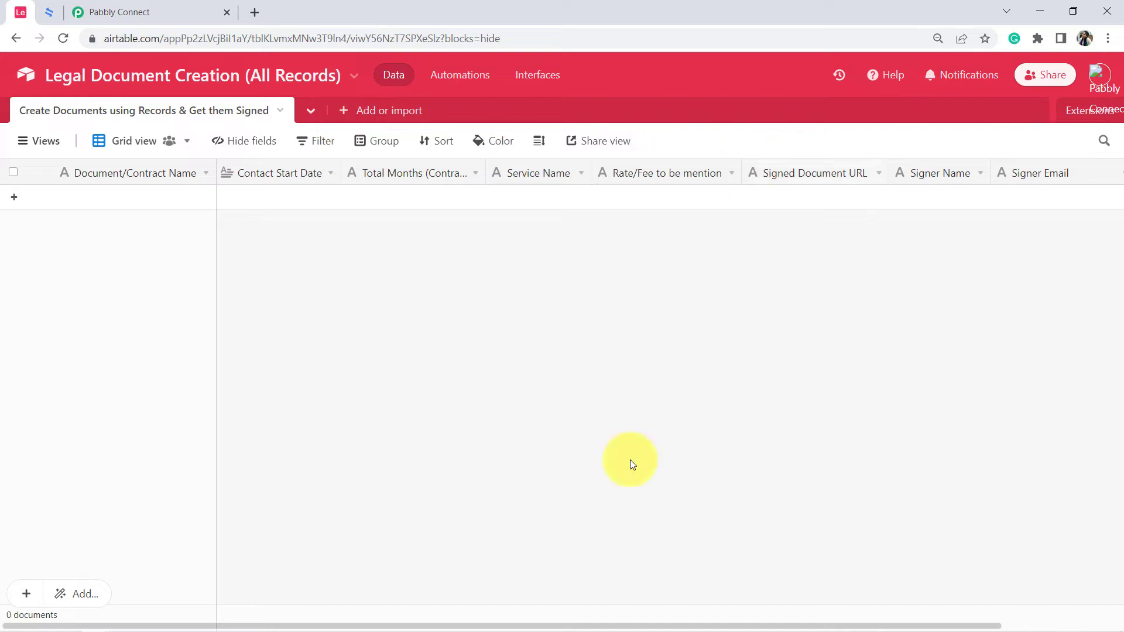
Add a field named Created time with field type Created time to the Airtable table, keeping the default date and time formats.
{"action": "left_click_drag", "start_coordinate": [774, 627], "coordinate": [890, 620]}
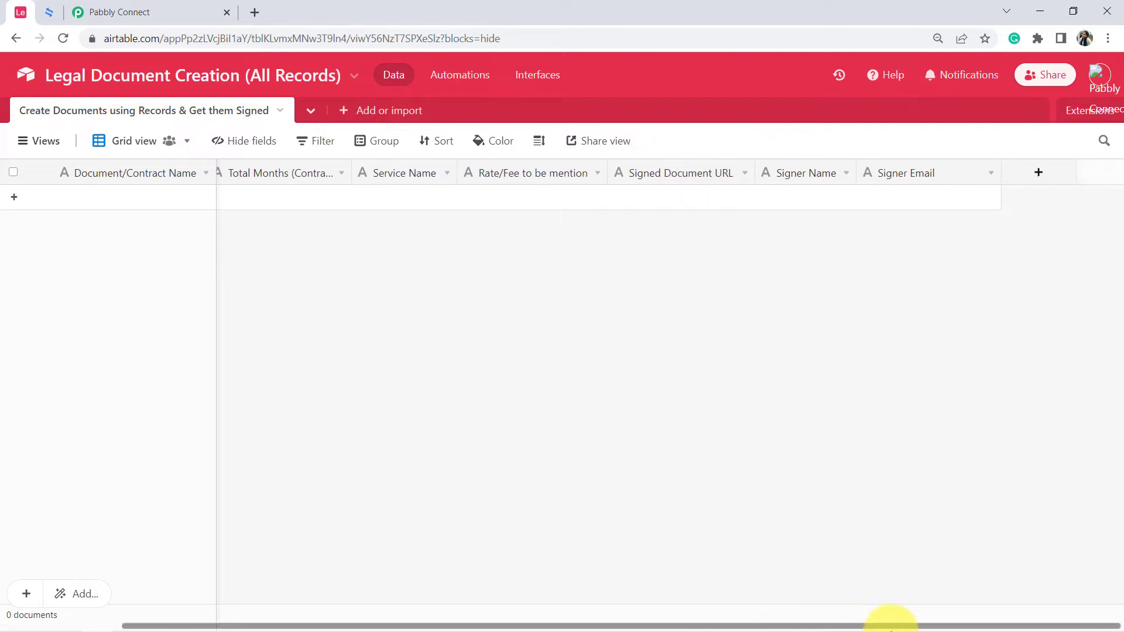
{"action": "left_click", "coordinate": [1040, 174]}
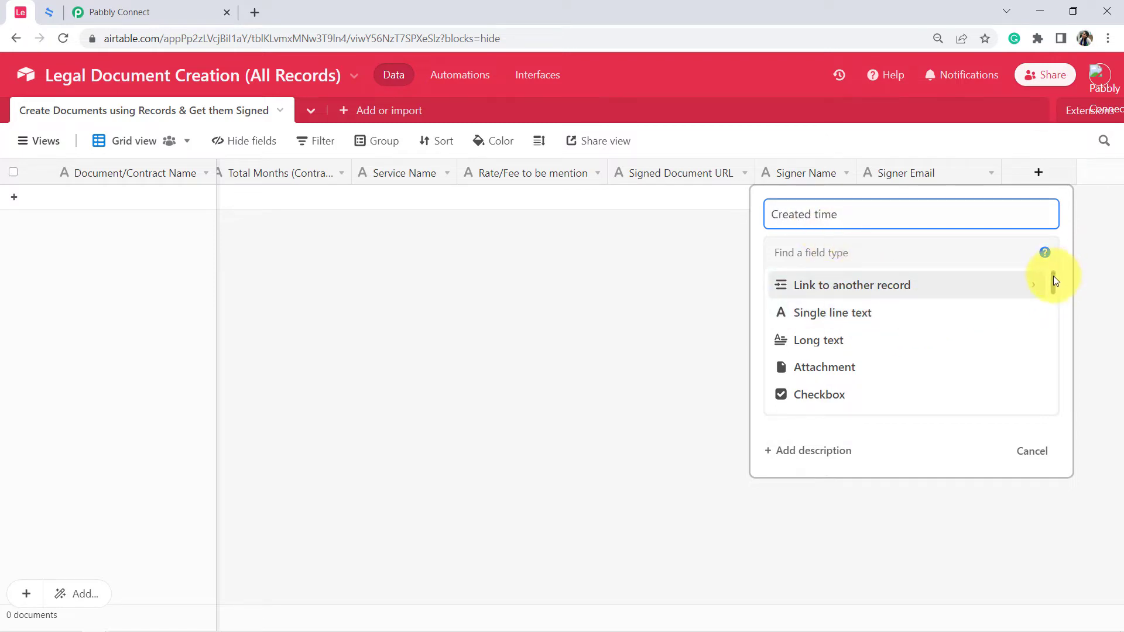
{"action": "left_click_drag", "start_coordinate": [1052, 275], "coordinate": [1053, 390]}
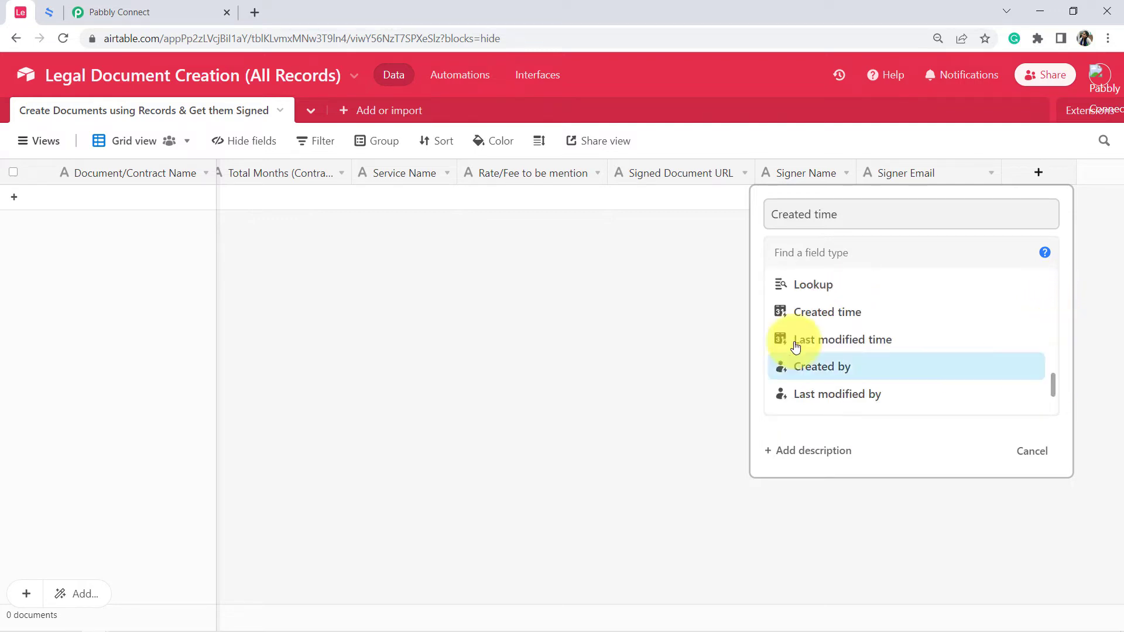
{"action": "left_click", "coordinate": [884, 319]}
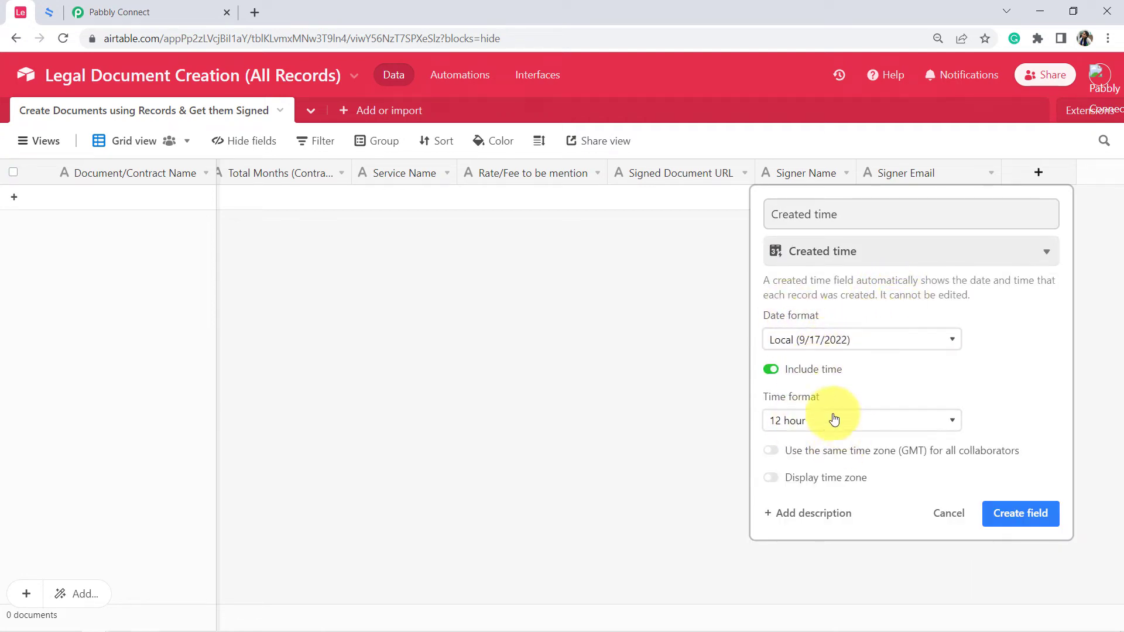
{"action": "left_click", "coordinate": [1003, 521]}
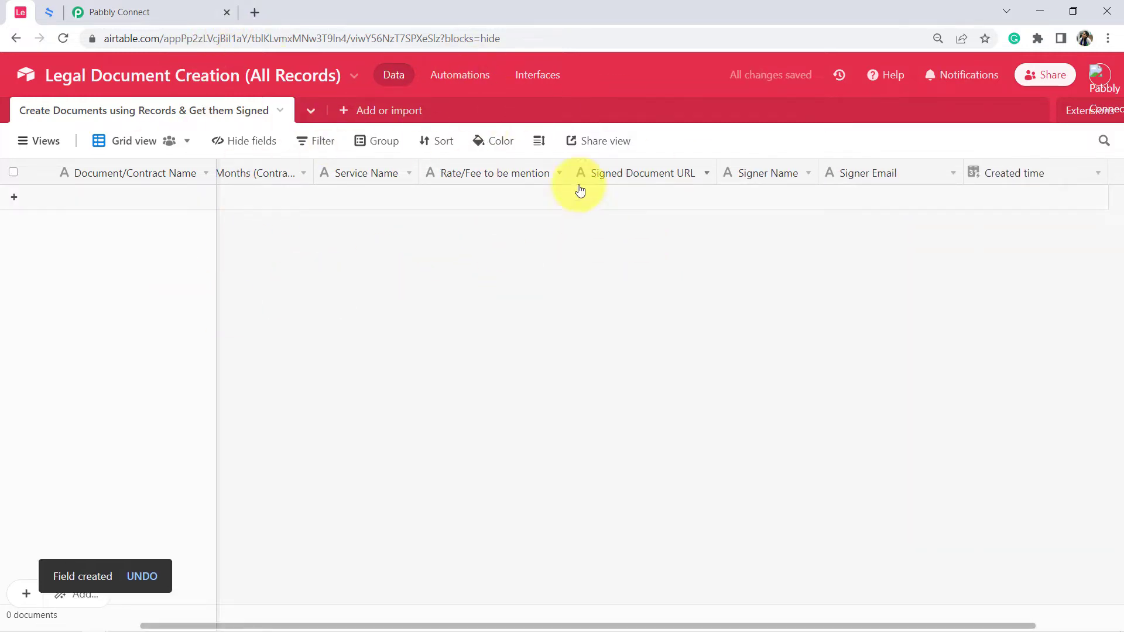
Switch to Pabbly Connect, refresh the Trigger Field options and choose Created time as the trigger field.
{"action": "left_click", "coordinate": [114, 7]}
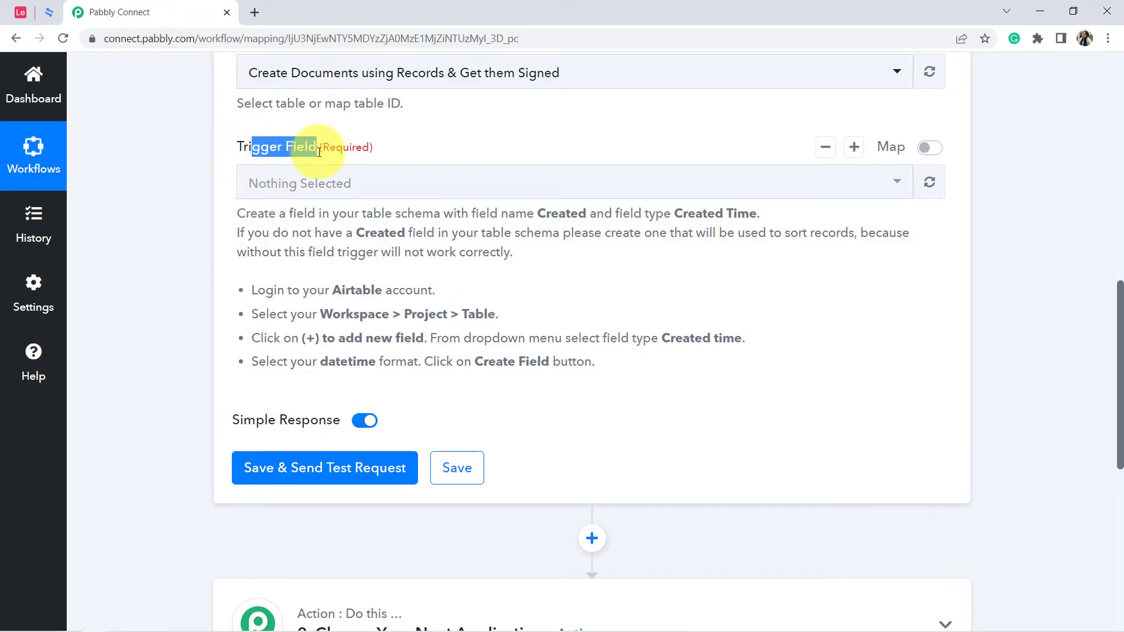
{"action": "left_click", "coordinate": [928, 183]}
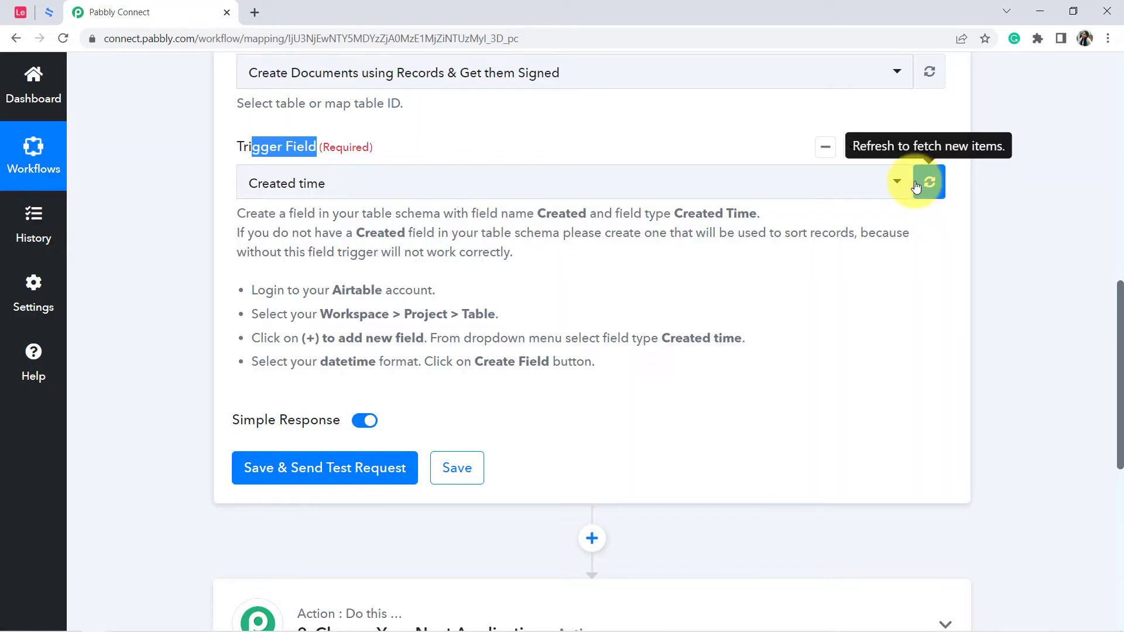
{"action": "left_click", "coordinate": [310, 185]}
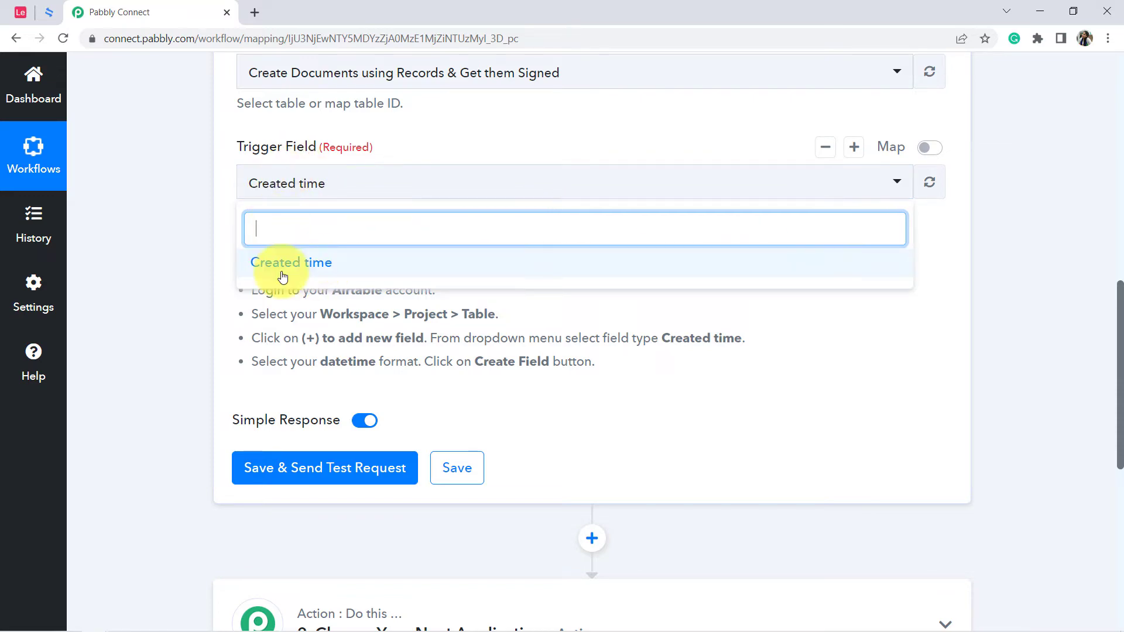
{"action": "left_click", "coordinate": [286, 312]}
Save the Airtable trigger and send a test request.
{"action": "scroll", "coordinate": [296, 409], "scroll_direction": "down", "scroll_amount": 3}
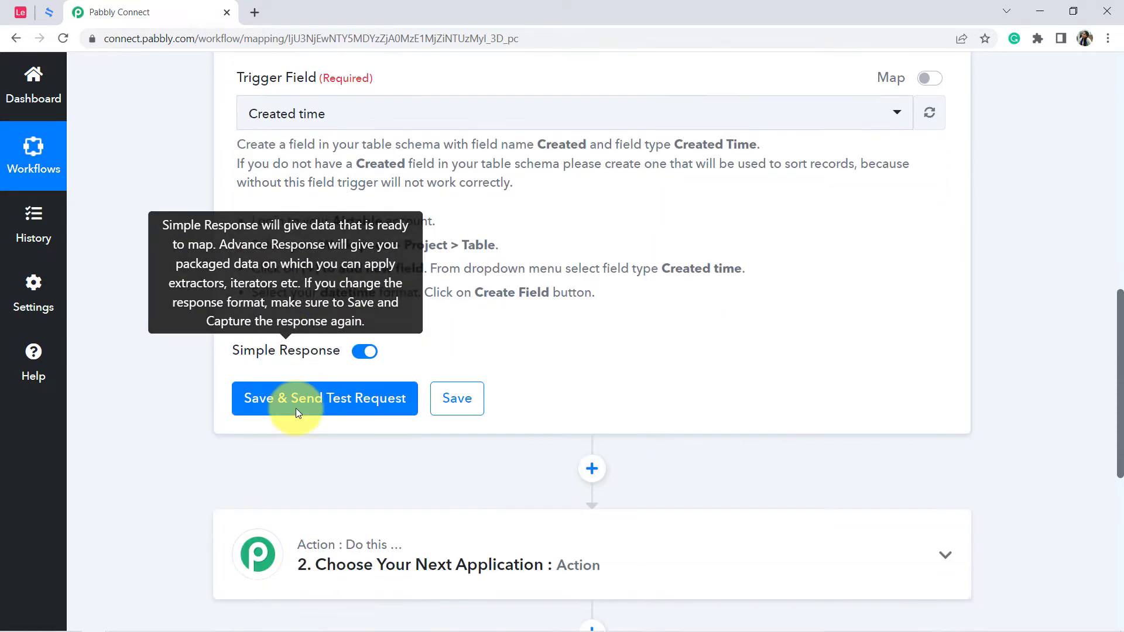
{"action": "left_click", "coordinate": [288, 252]}
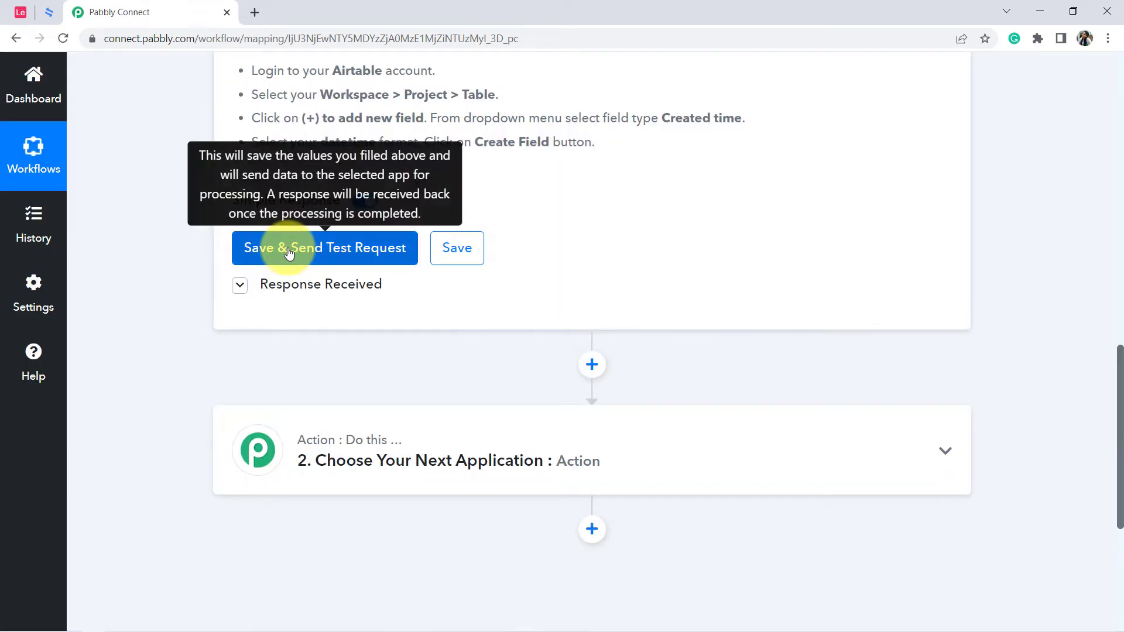
{"action": "left_click", "coordinate": [275, 286]}
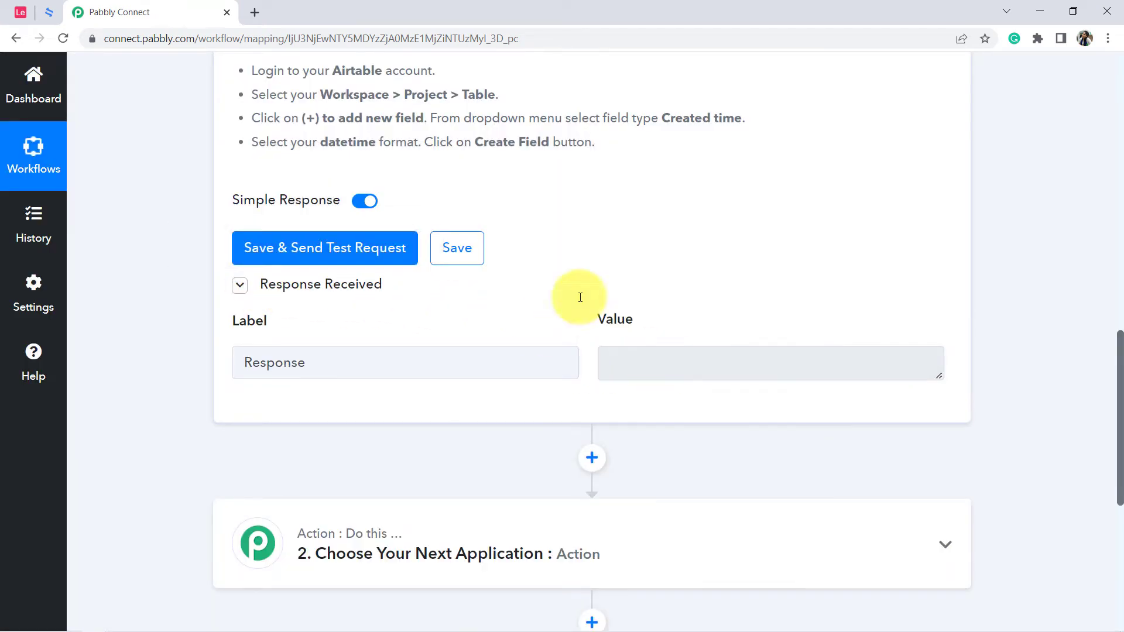
Check the Airtable table for records and examine how often the New Record trigger checks for new data.
{"action": "left_click", "coordinate": [20, 12]}
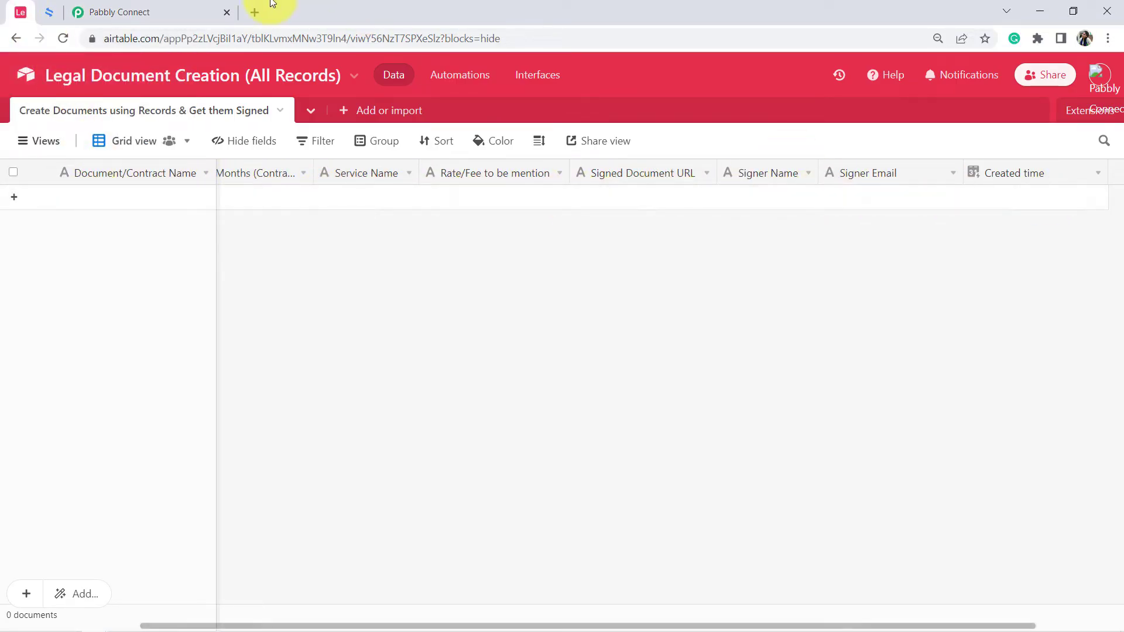
{"action": "left_click", "coordinate": [79, 12]}
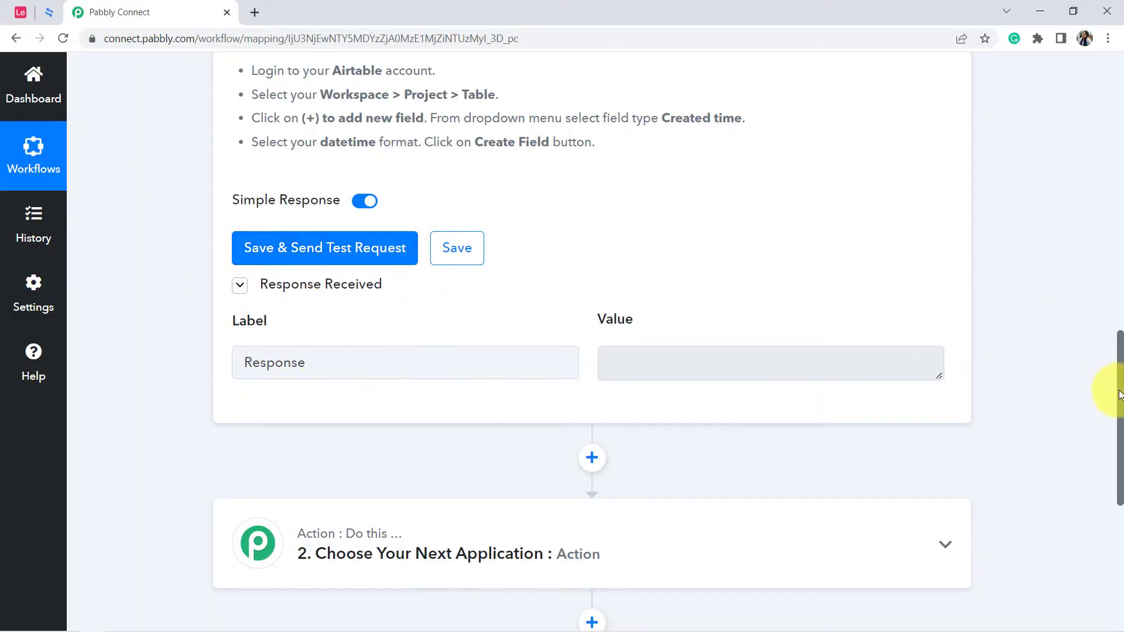
{"action": "left_click_drag", "start_coordinate": [1119, 395], "coordinate": [1119, 76]}
{"action": "mouse_move", "coordinate": [777, 227]}
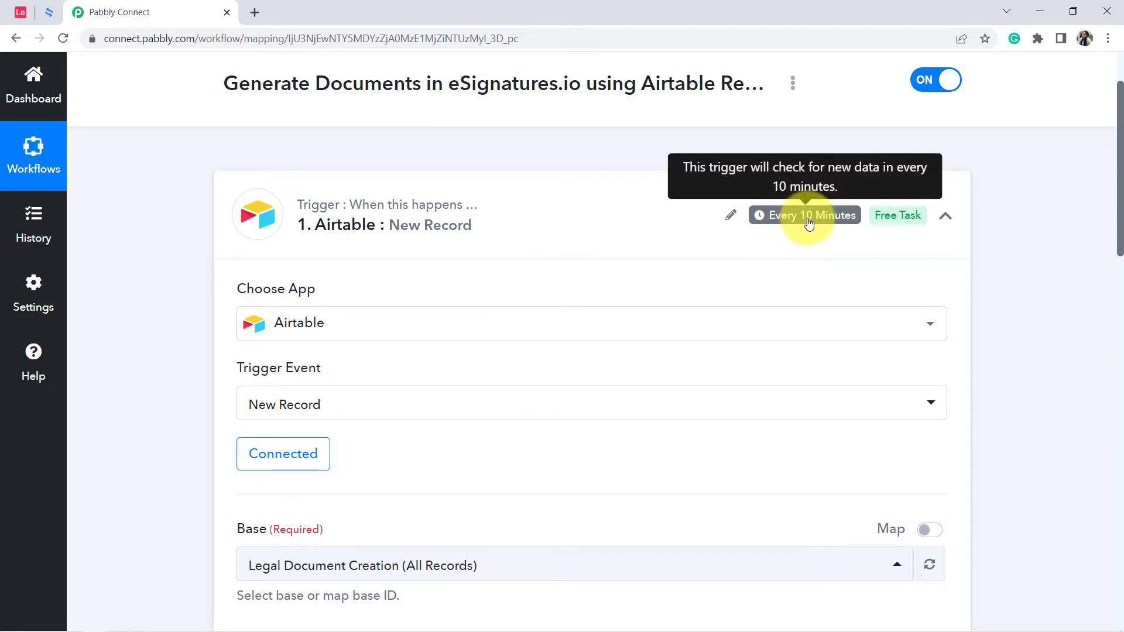
{"action": "left_click", "coordinate": [20, 11]}
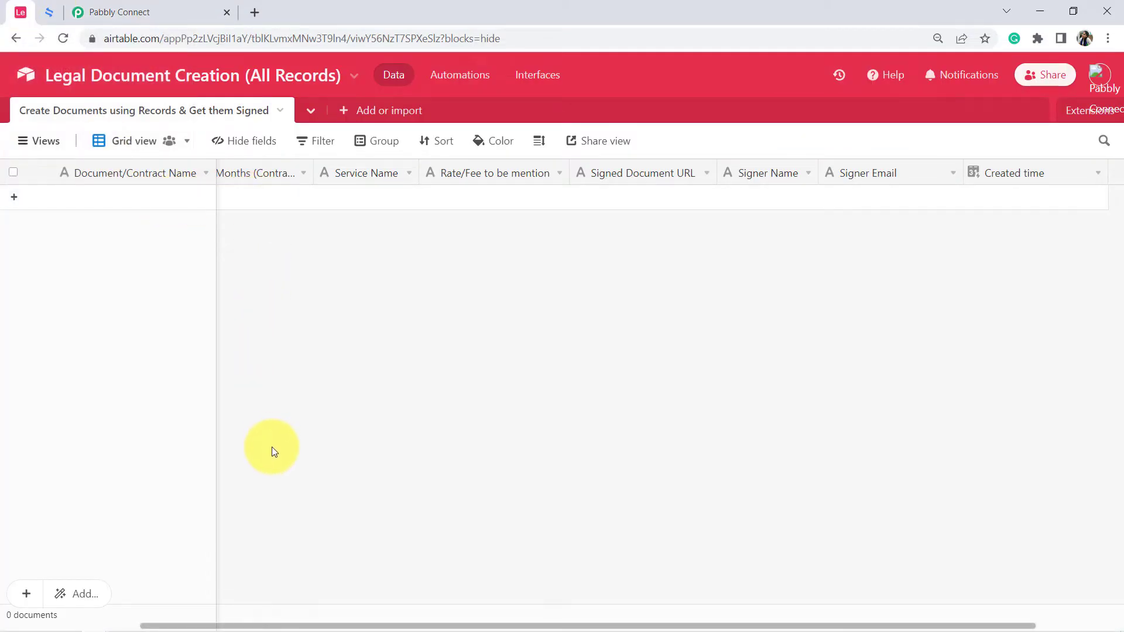
{"action": "left_click", "coordinate": [196, 5]}
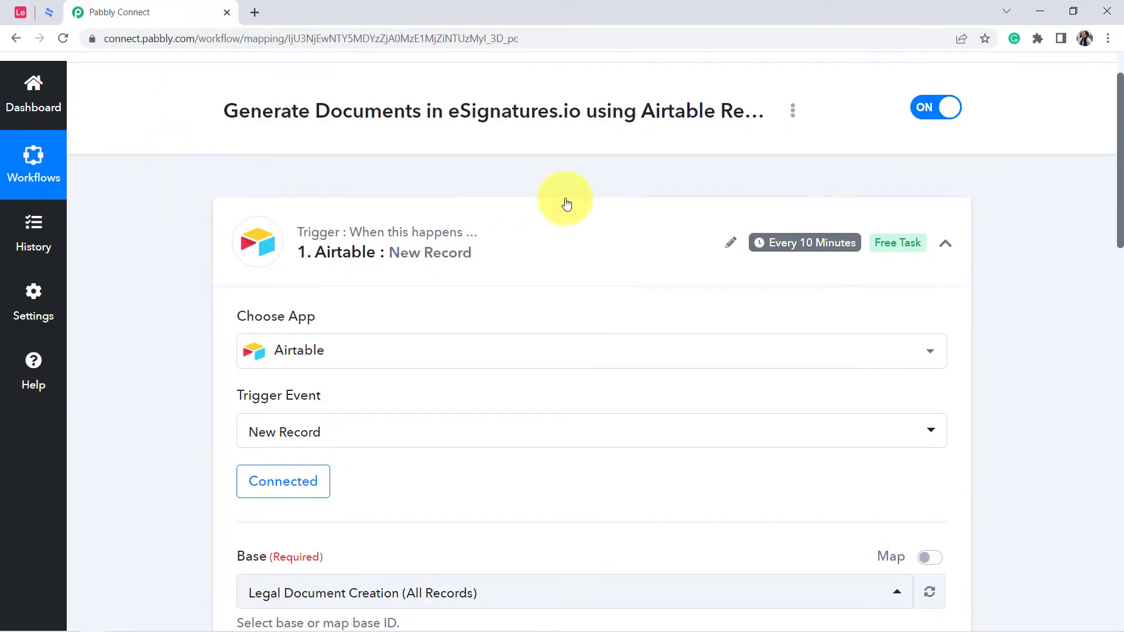
{"action": "mouse_move", "coordinate": [801, 250]}
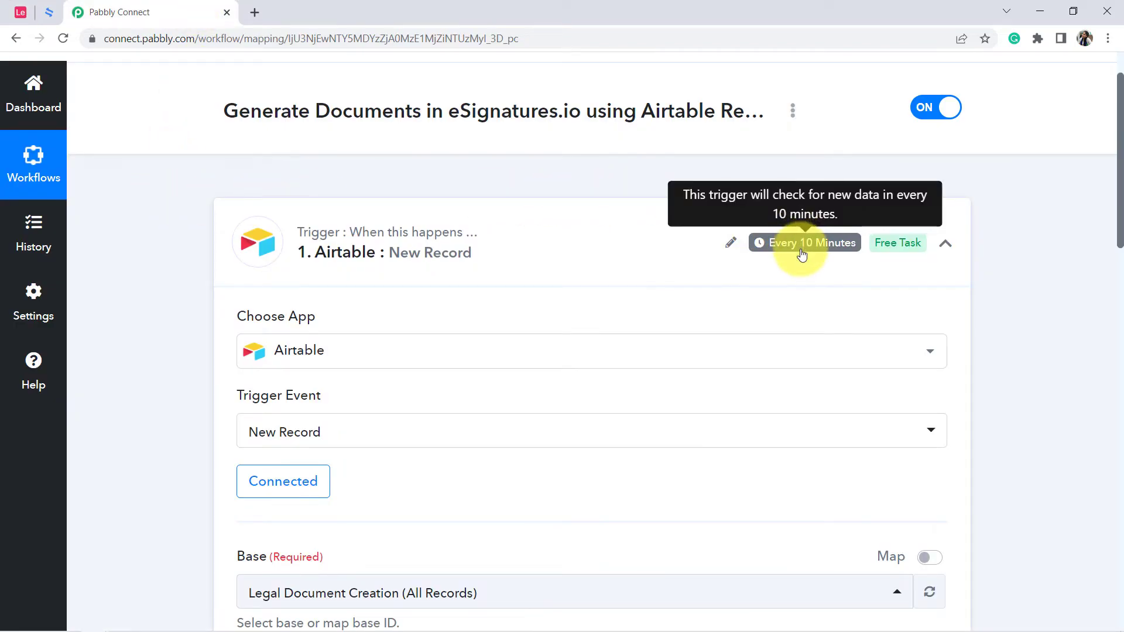
In the Airtable base, set Total Months of the Contract for Affiliate Partnership record to 4 months.
{"action": "left_click", "coordinate": [19, 18]}
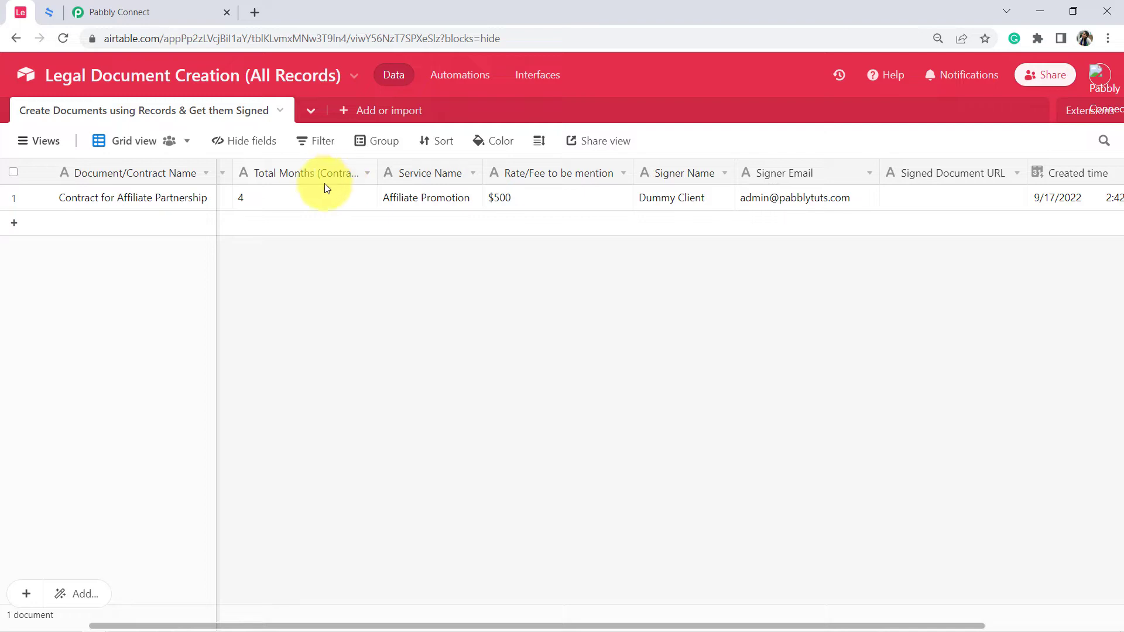
{"action": "double_click", "coordinate": [257, 198]}
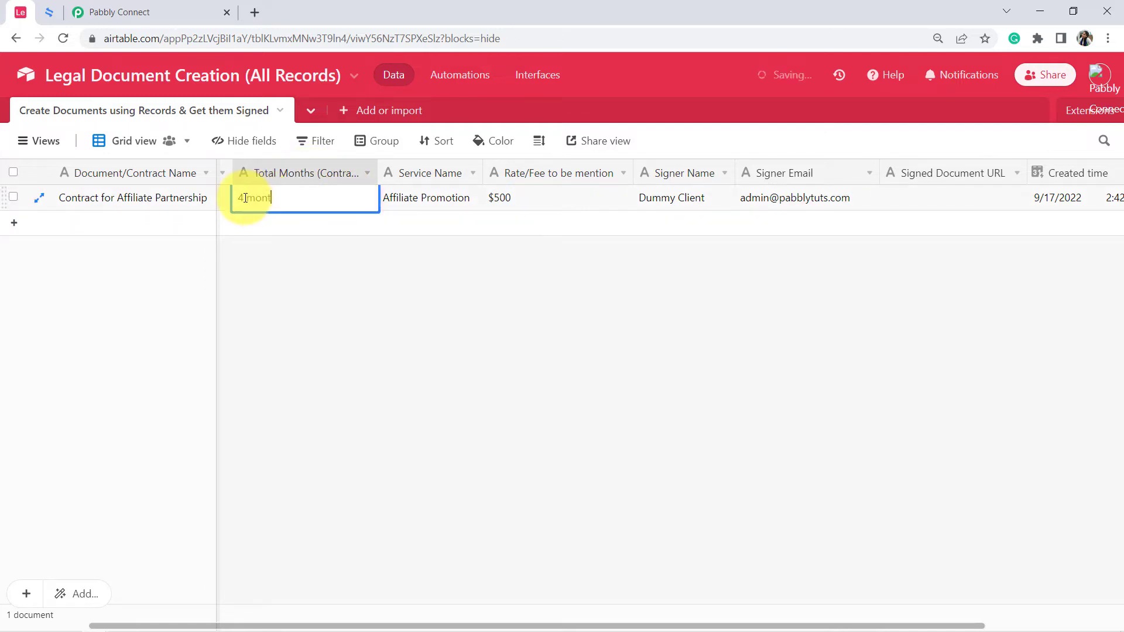
{"action": "left_click", "coordinate": [245, 231]}
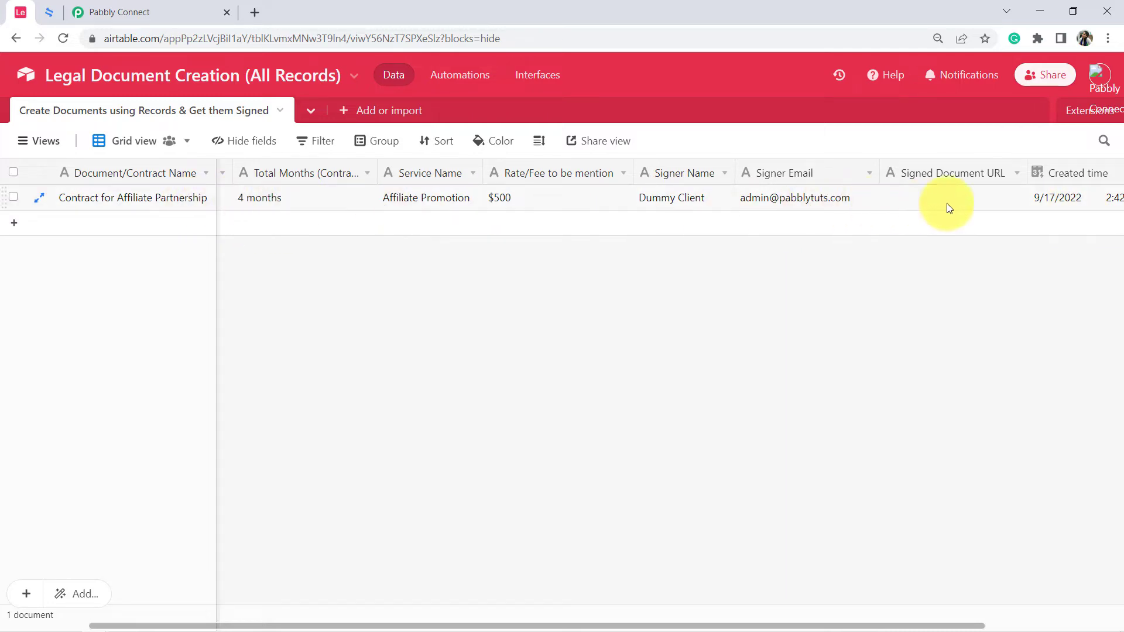
Return to Pabbly Connect, save the Airtable trigger and resend the test request to capture the new record.
{"action": "left_click", "coordinate": [186, 12]}
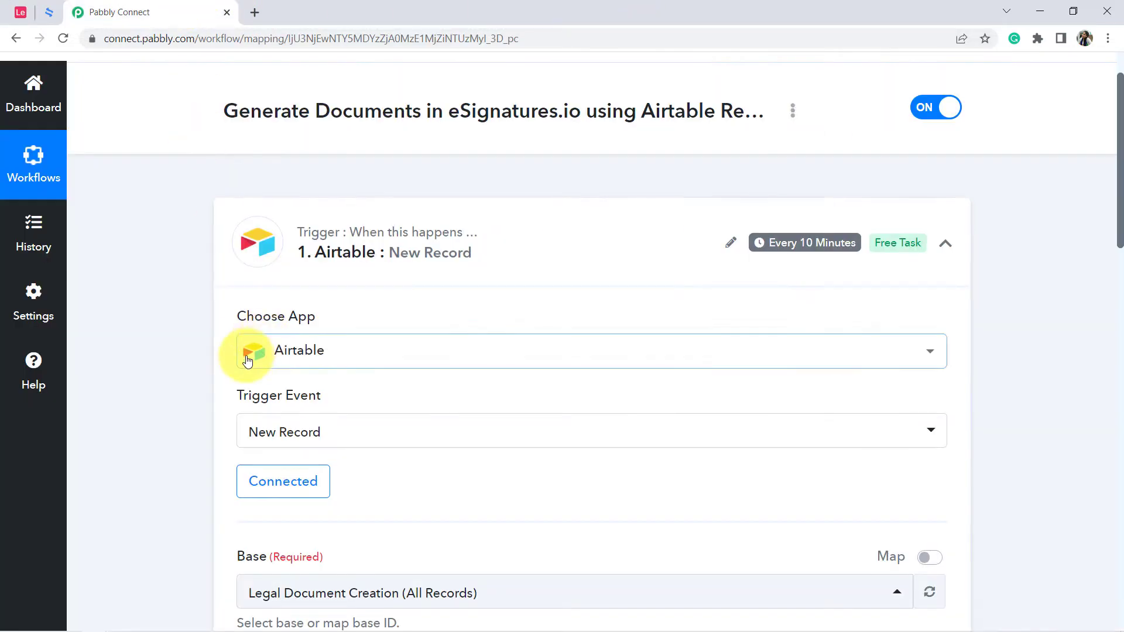
{"action": "scroll", "coordinate": [220, 374], "scroll_direction": "down", "scroll_amount": 7}
{"action": "scroll", "coordinate": [206, 385], "scroll_direction": "down", "scroll_amount": 6}
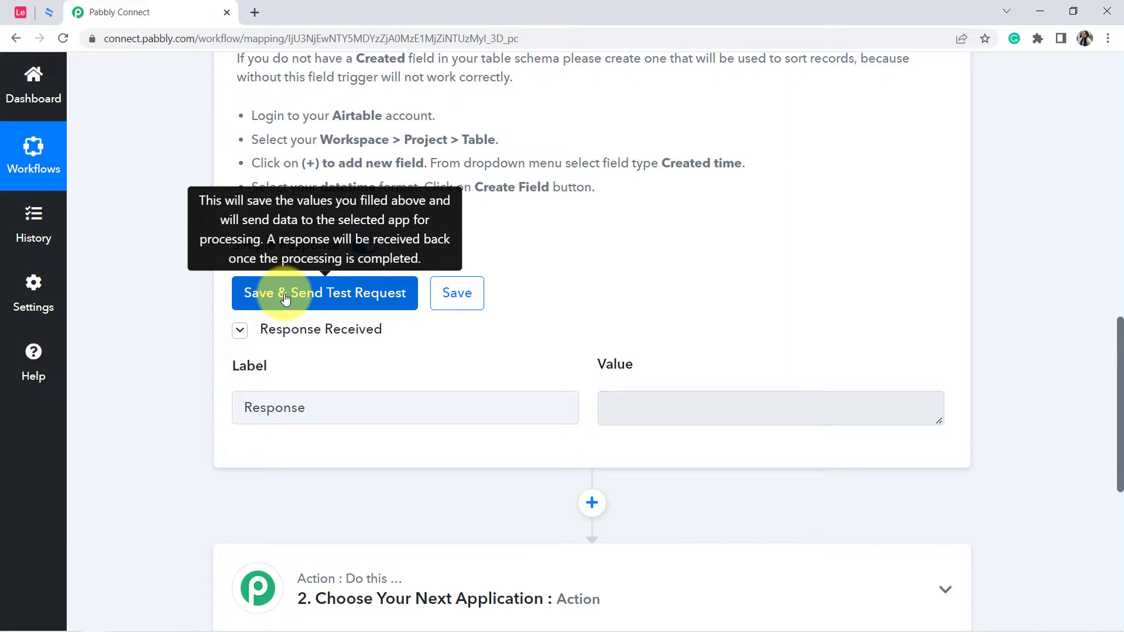
{"action": "left_click", "coordinate": [285, 298]}
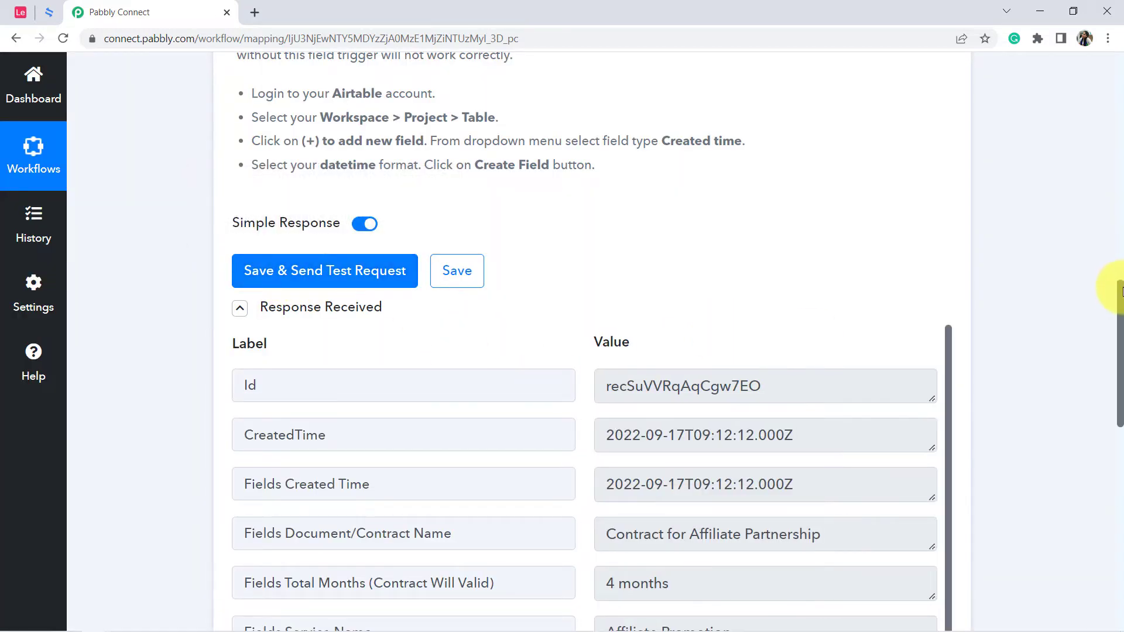
Compare the CreatedTime value in the received trigger response with the record's Created time in Airtable.
{"action": "scroll", "coordinate": [1119, 295], "scroll_direction": "down", "scroll_amount": 2}
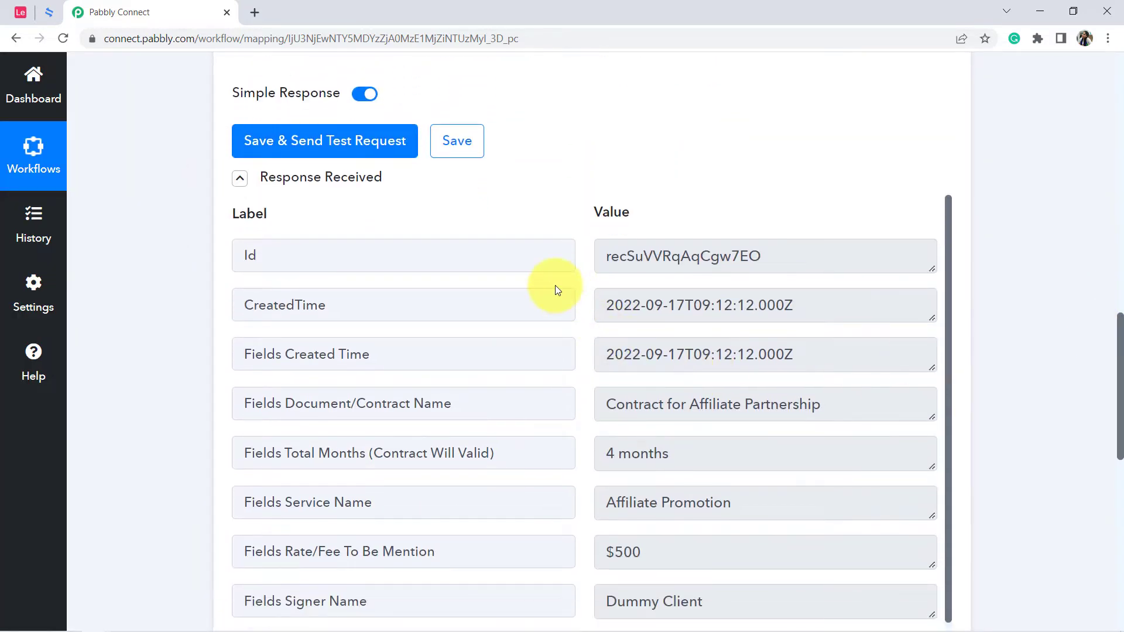
{"action": "double_click", "coordinate": [263, 304]}
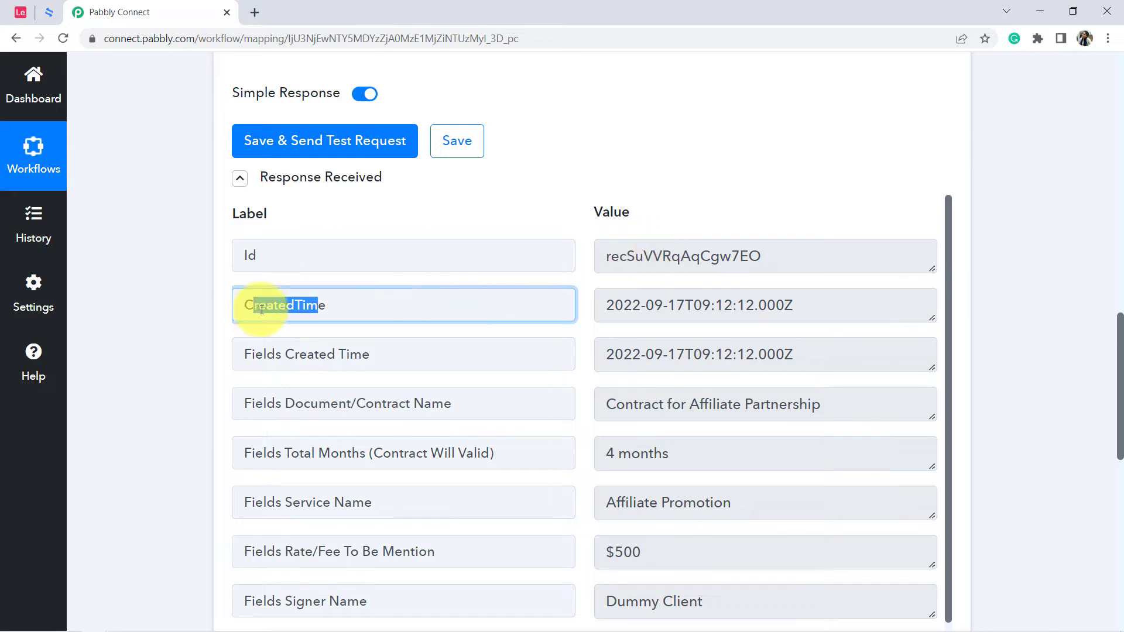
{"action": "left_click_drag", "start_coordinate": [623, 305], "coordinate": [684, 305]}
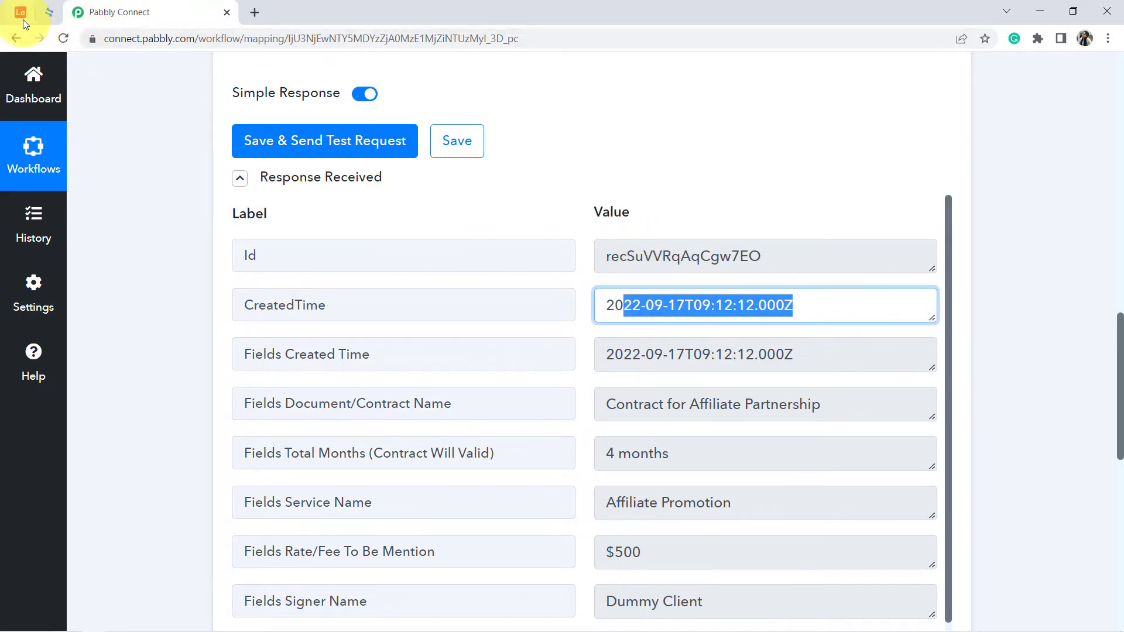
{"action": "left_click", "coordinate": [21, 13]}
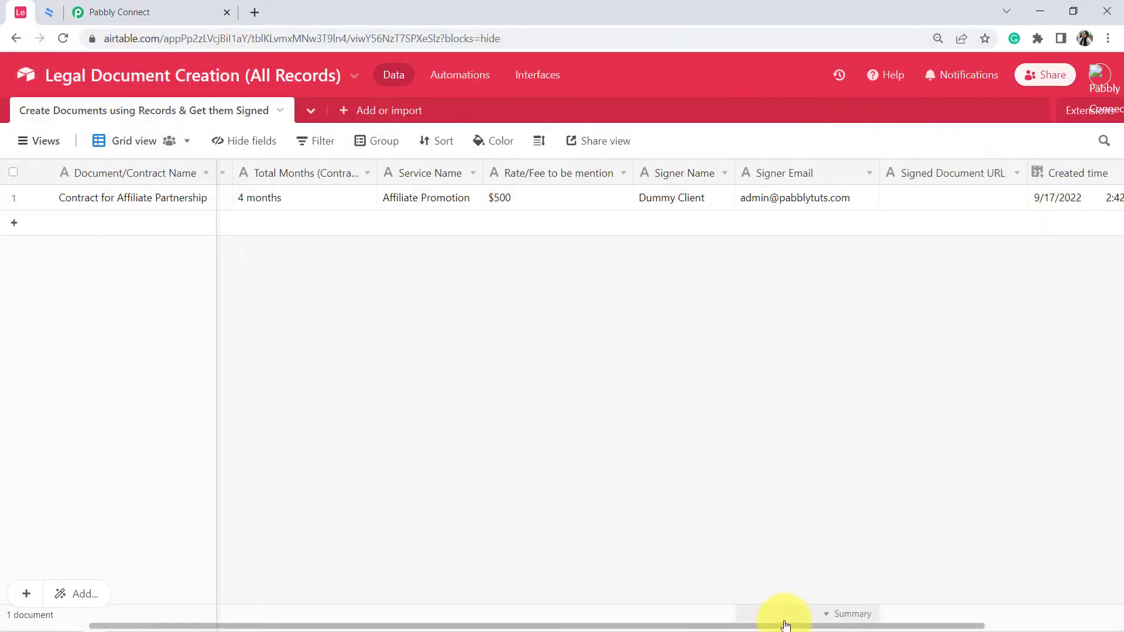
{"action": "left_click_drag", "start_coordinate": [784, 624], "coordinate": [997, 624]}
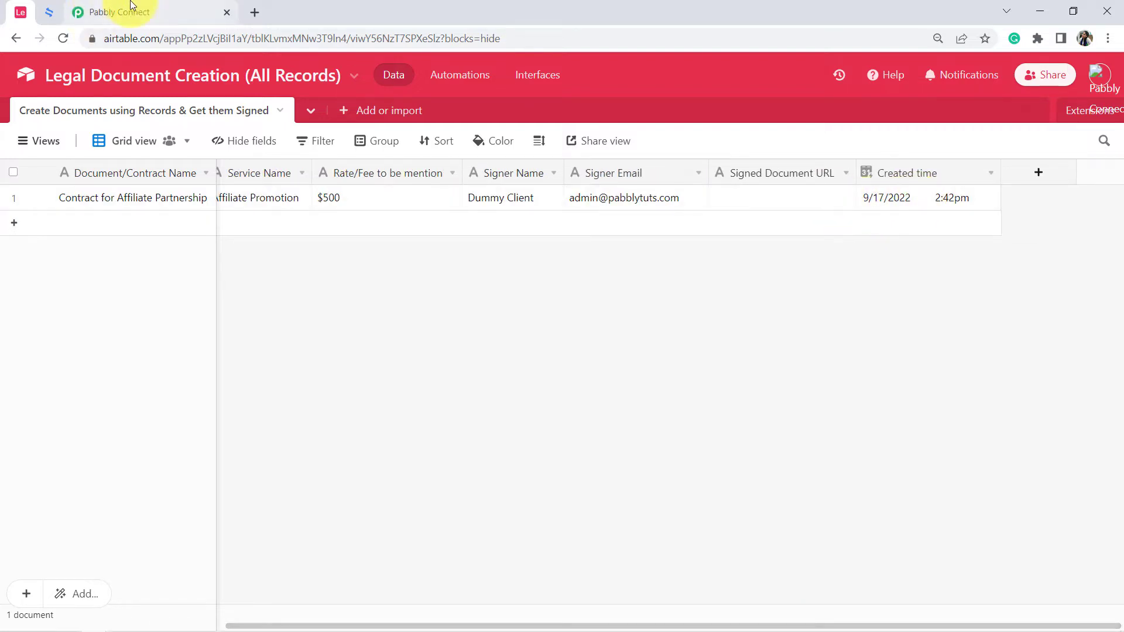
{"action": "left_click", "coordinate": [123, 12]}
{"action": "left_click", "coordinate": [635, 306]}
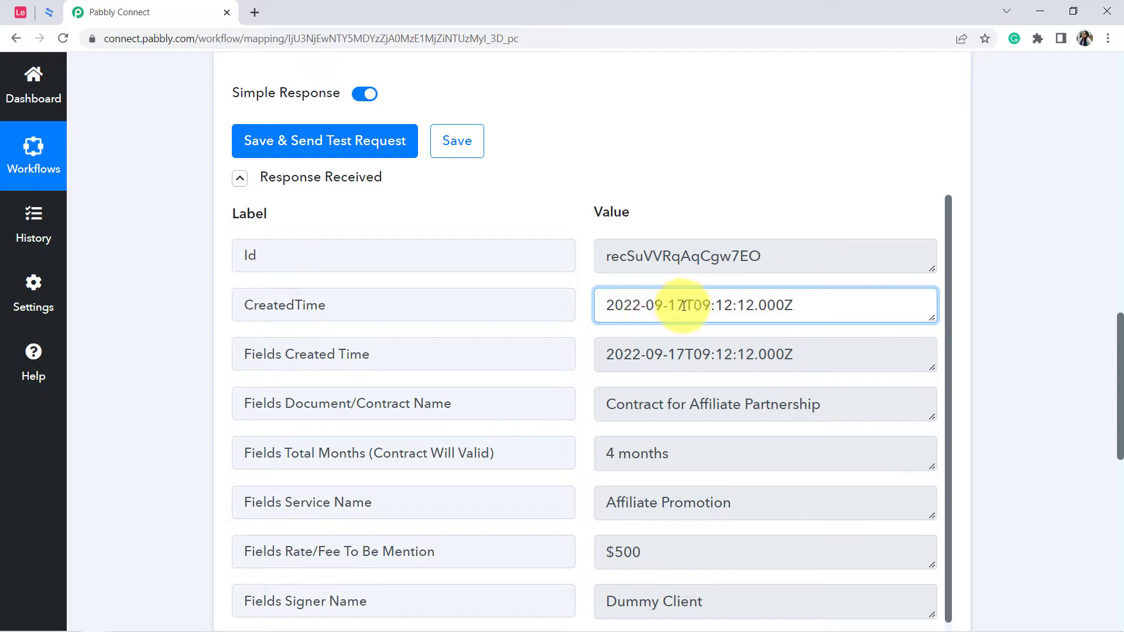
{"action": "left_click_drag", "start_coordinate": [684, 305], "coordinate": [572, 316]}
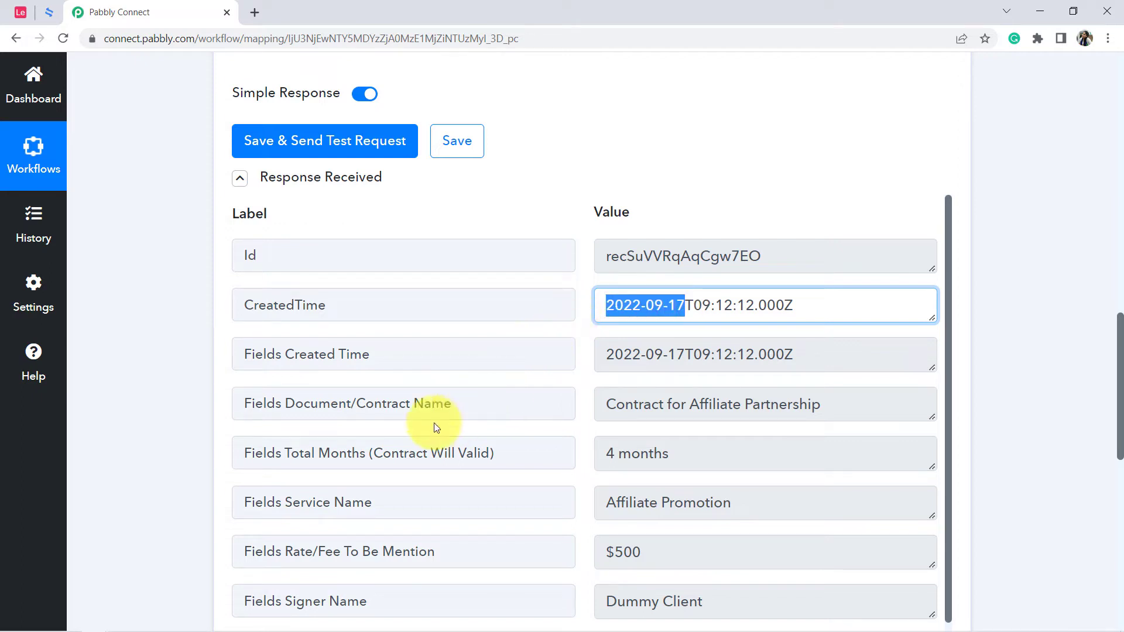
Compare the response's Document/Contract Name and Total Months values with those of the Airtable record.
{"action": "left_click_drag", "start_coordinate": [634, 404], "coordinate": [787, 404]}
{"action": "left_click", "coordinate": [19, 12]}
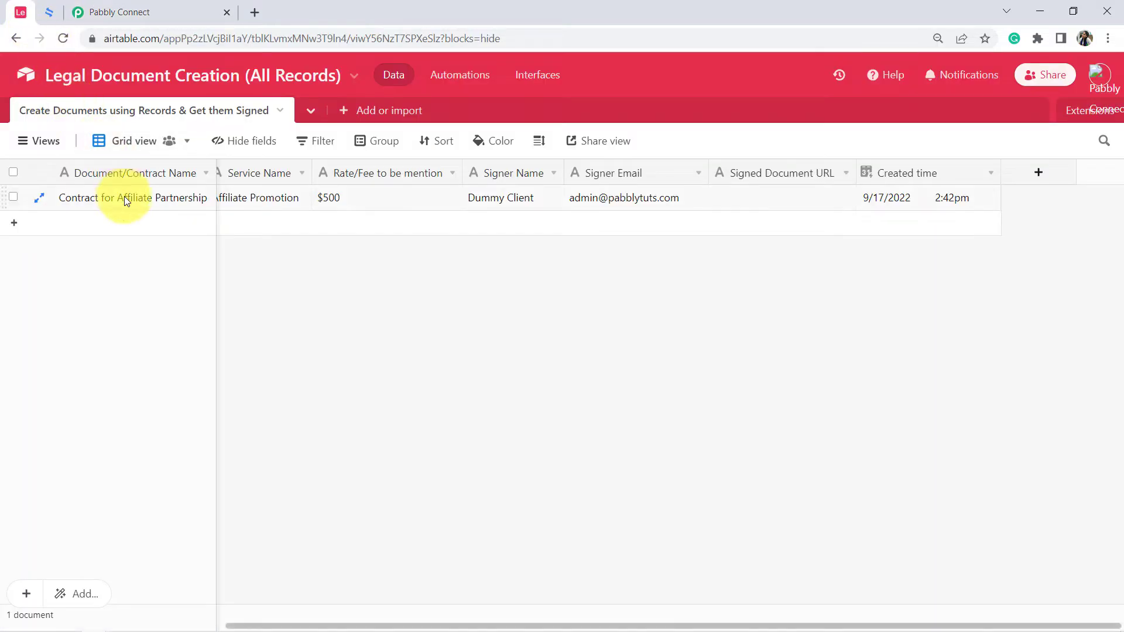
{"action": "left_click", "coordinate": [93, 12]}
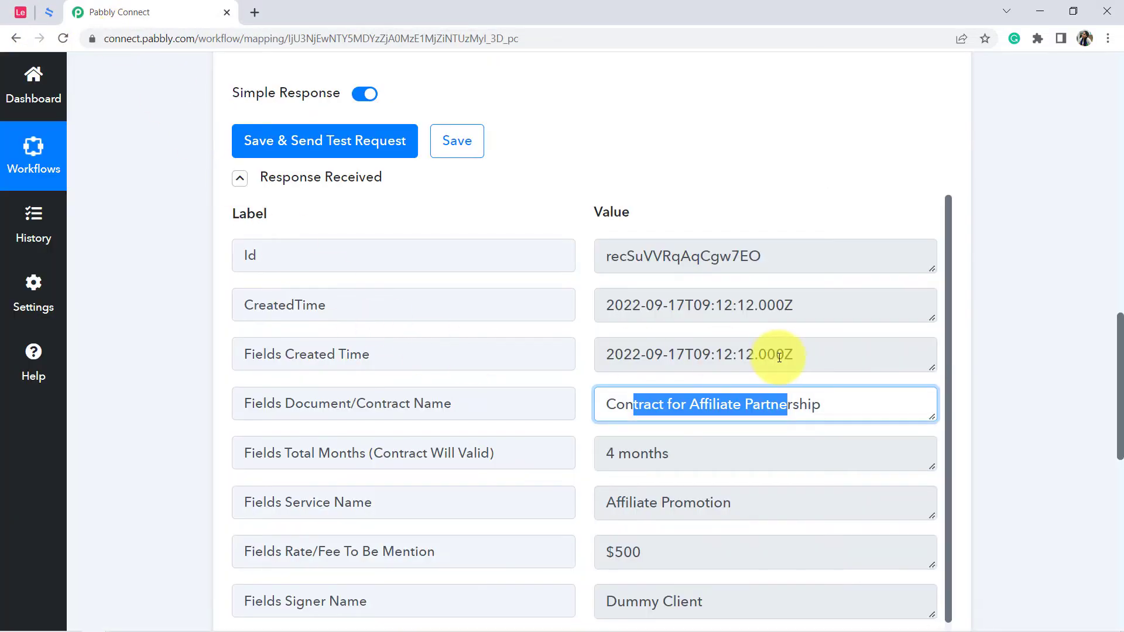
{"action": "left_click_drag", "start_coordinate": [653, 453], "coordinate": [578, 456]}
{"action": "left_click", "coordinate": [20, 12]}
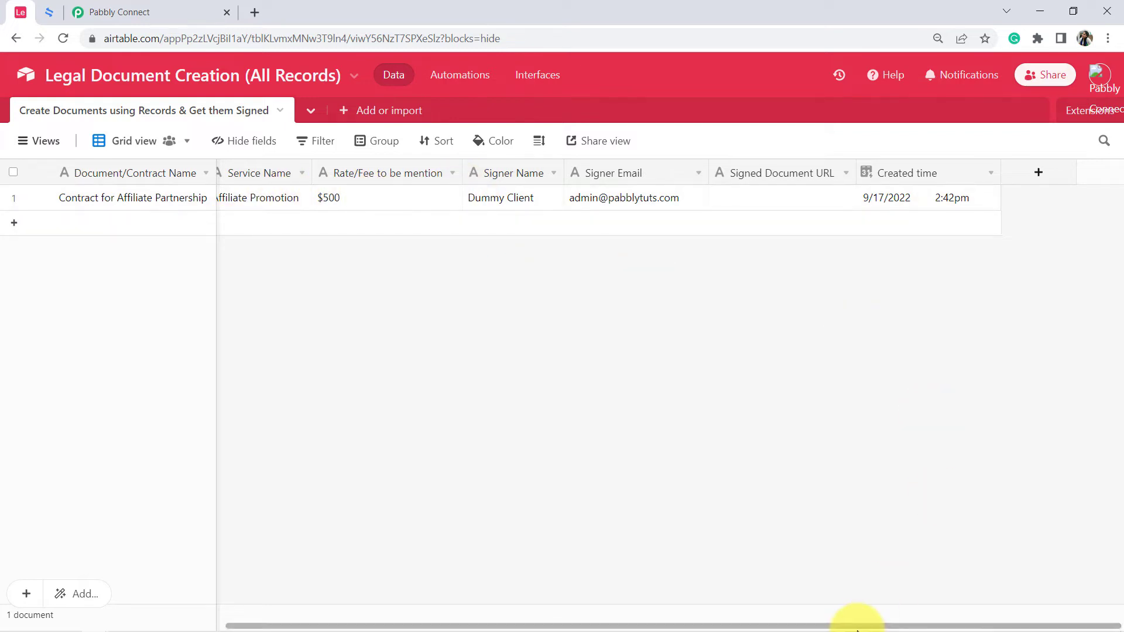
{"action": "left_click_drag", "start_coordinate": [841, 623], "coordinate": [697, 623]}
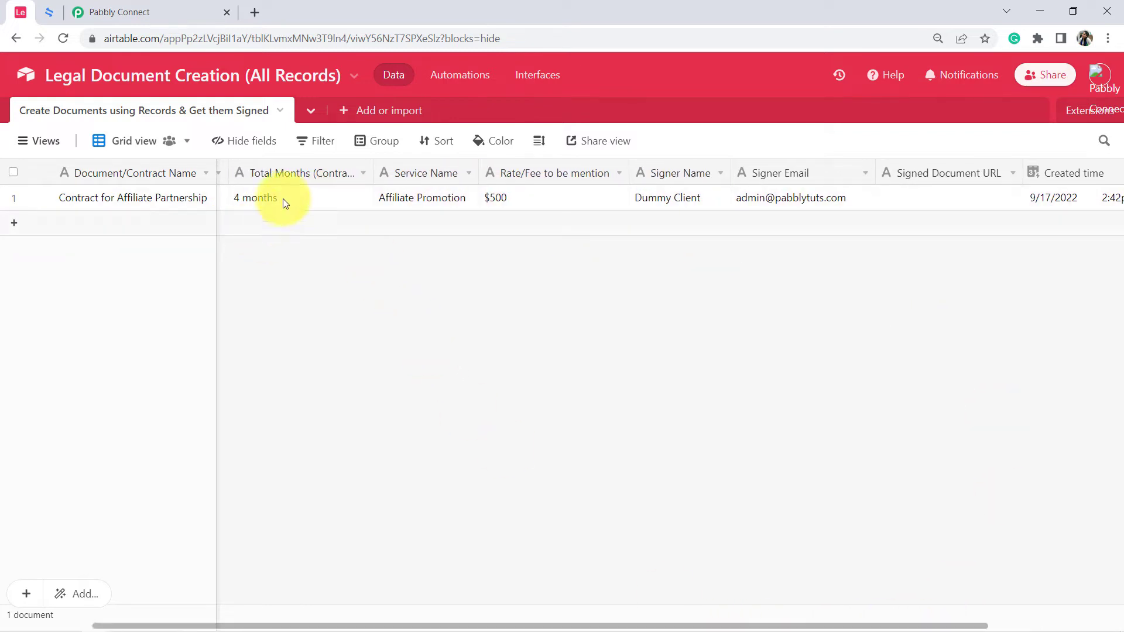
{"action": "left_click", "coordinate": [188, 9]}
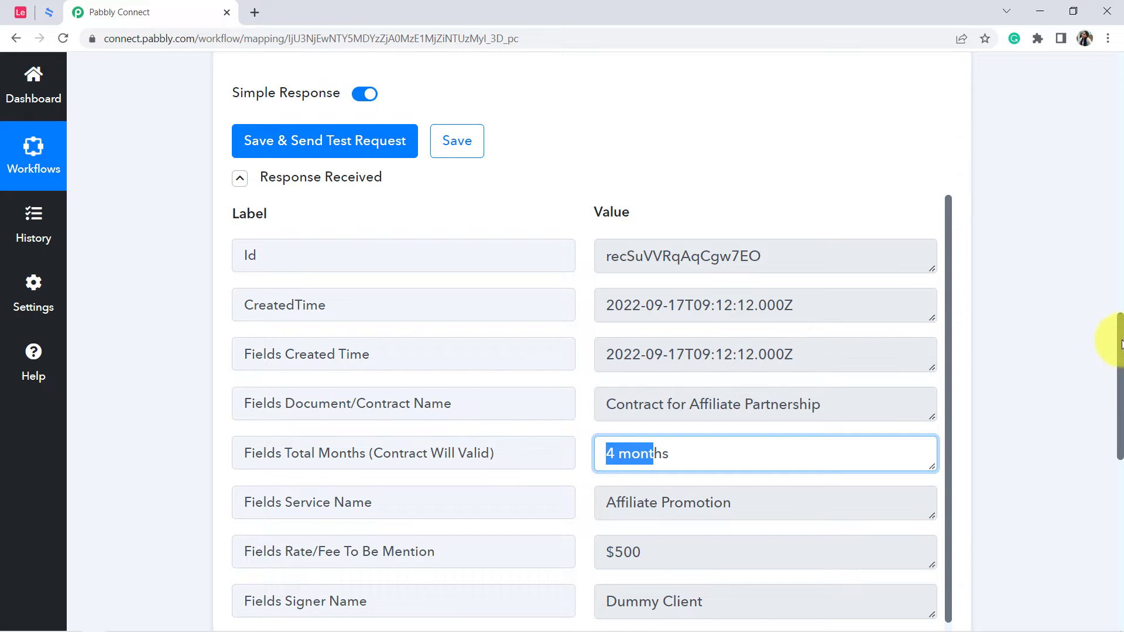
Review the Service Name, Rate/Fee, Signer Name and Signer Email values in the received trigger response.
{"action": "left_click_drag", "start_coordinate": [1121, 344], "coordinate": [1115, 401]}
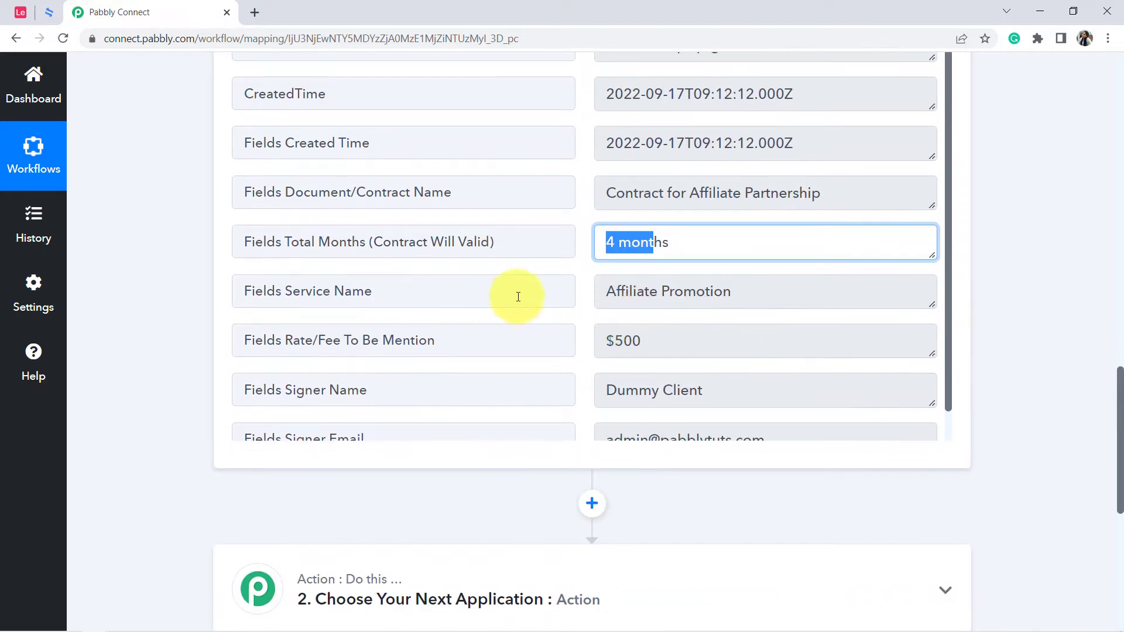
{"action": "left_click_drag", "start_coordinate": [709, 291], "coordinate": [606, 293]}
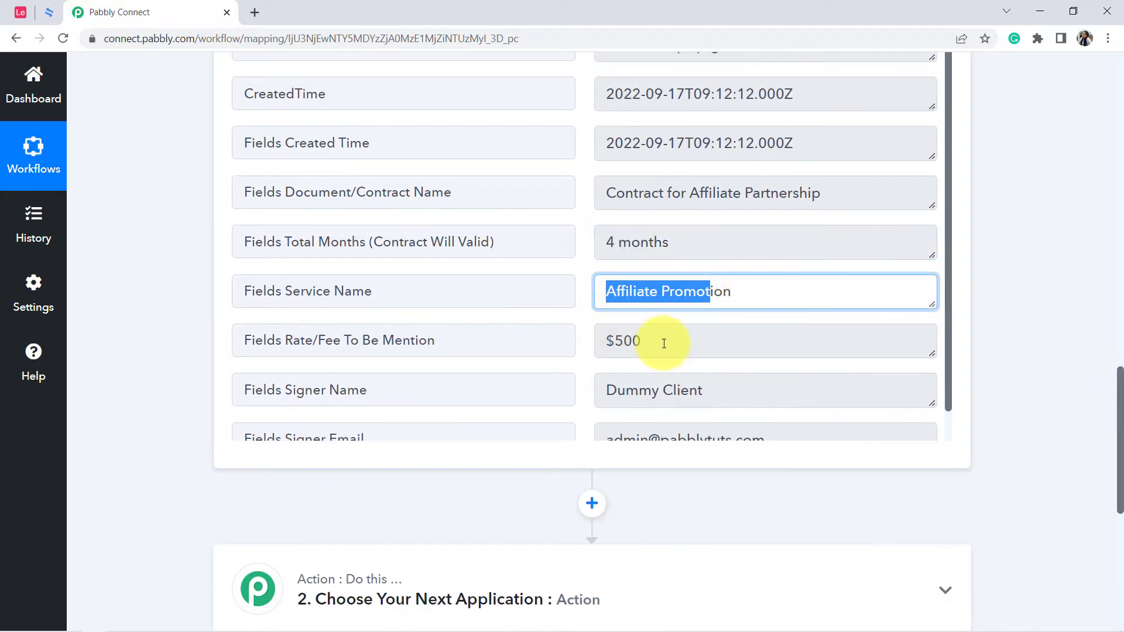
{"action": "left_click_drag", "start_coordinate": [663, 343], "coordinate": [602, 344]}
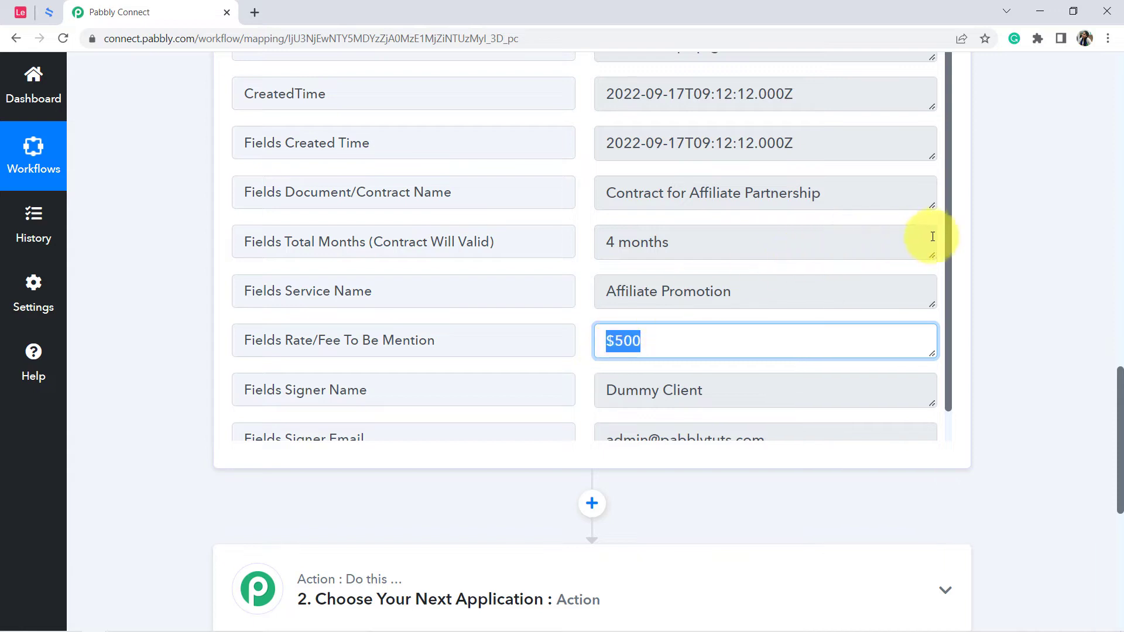
{"action": "left_click_drag", "start_coordinate": [947, 247], "coordinate": [948, 309]}
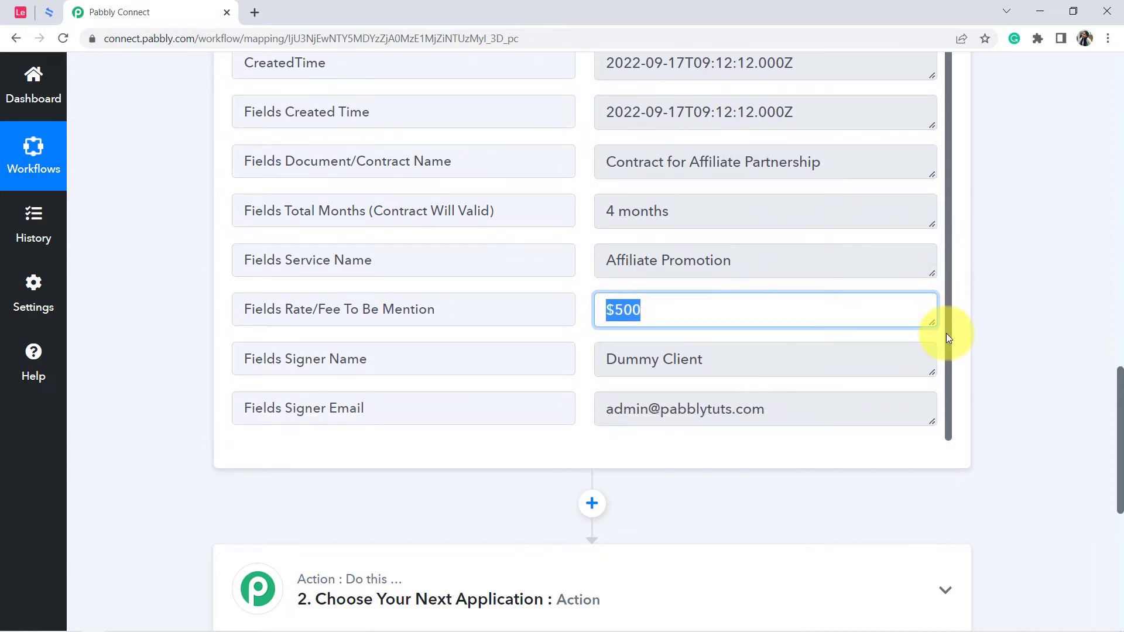
{"action": "left_click_drag", "start_coordinate": [711, 361], "coordinate": [606, 359]}
{"action": "left_click_drag", "start_coordinate": [734, 408], "coordinate": [595, 414]}
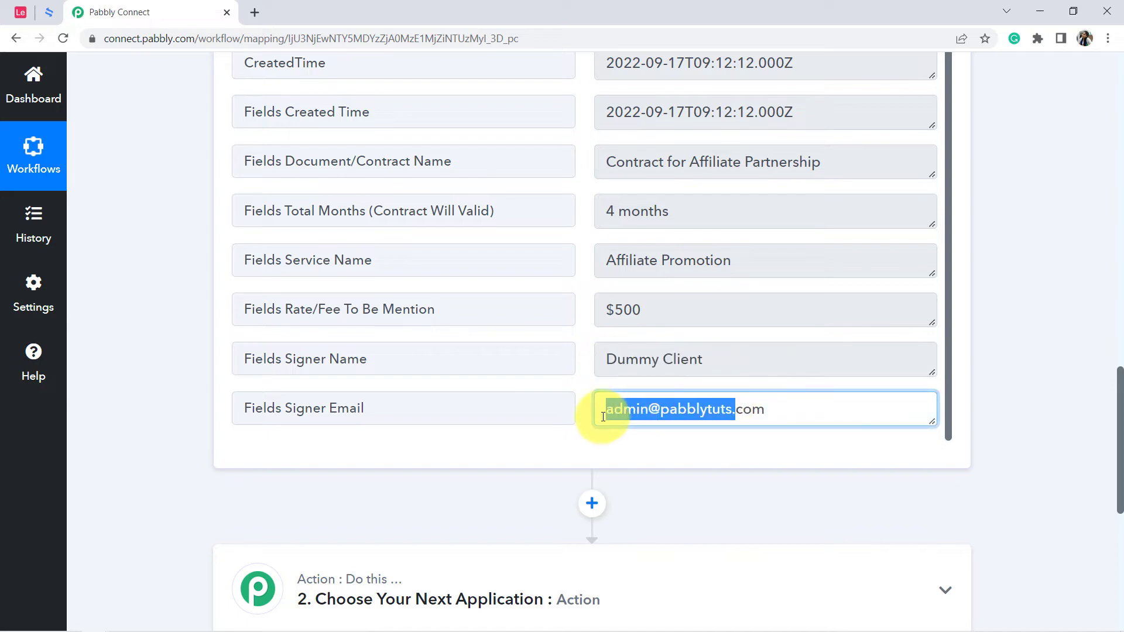
Compare the received response with the record in the Airtable base, and check the Airtable trigger's polling interval in Pabbly Connect.
{"action": "left_click", "coordinate": [22, 12]}
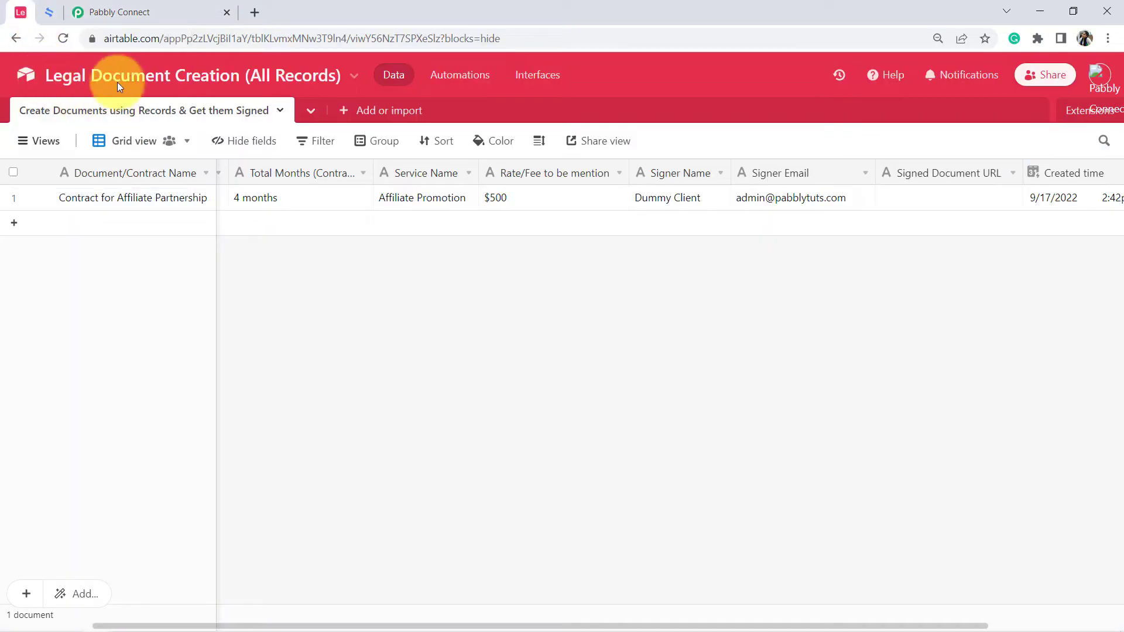
{"action": "left_click", "coordinate": [88, 12]}
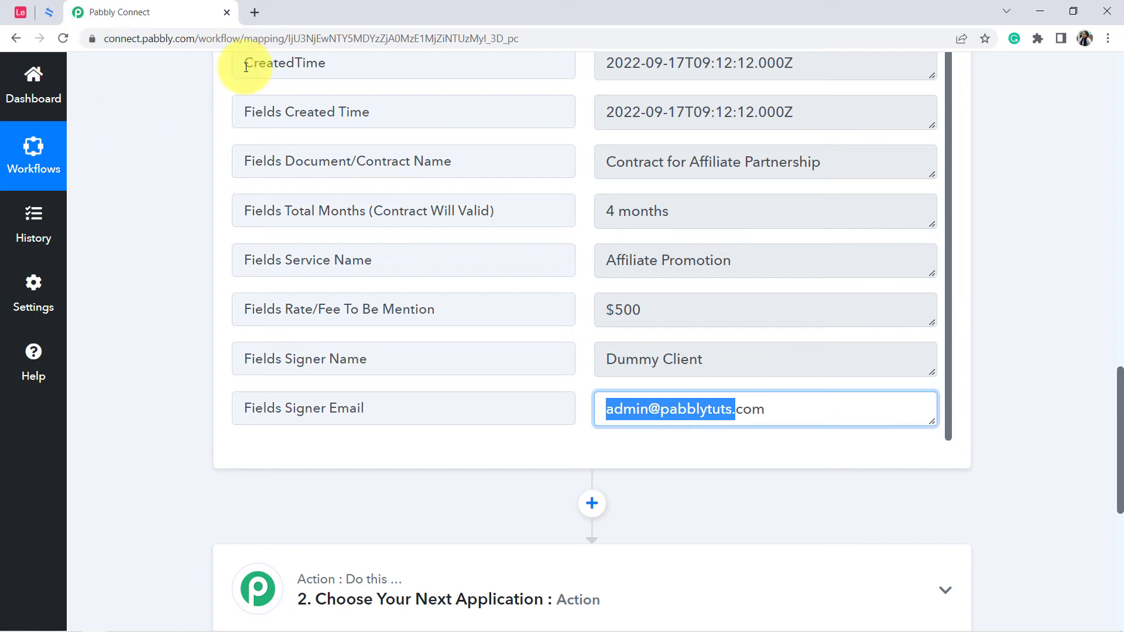
{"action": "left_click", "coordinate": [29, 4]}
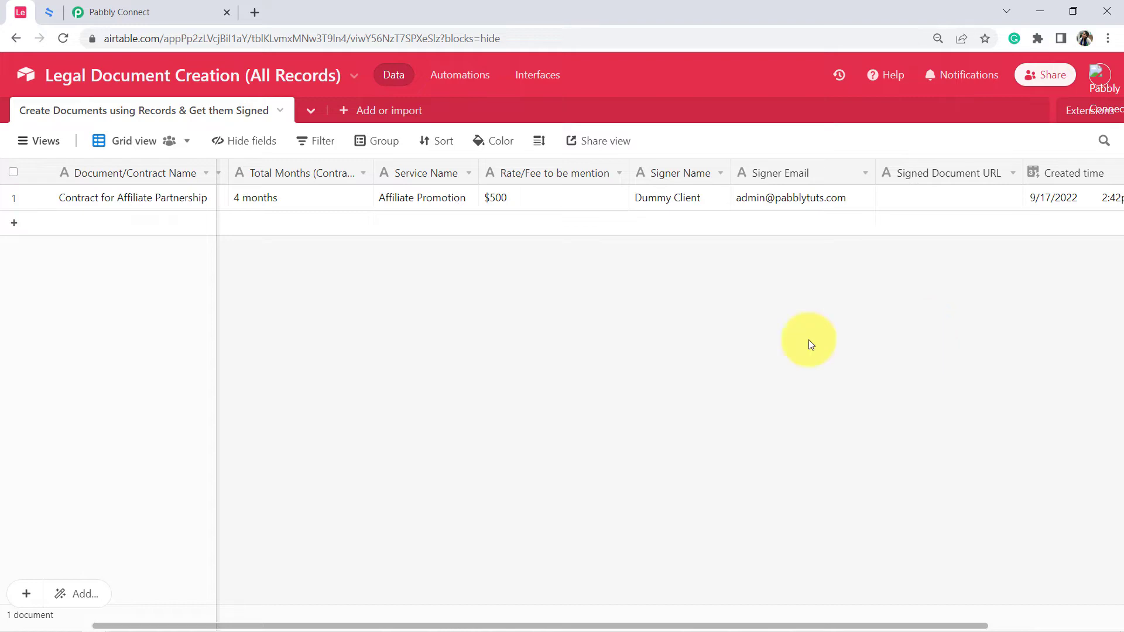
{"action": "left_click", "coordinate": [154, 8]}
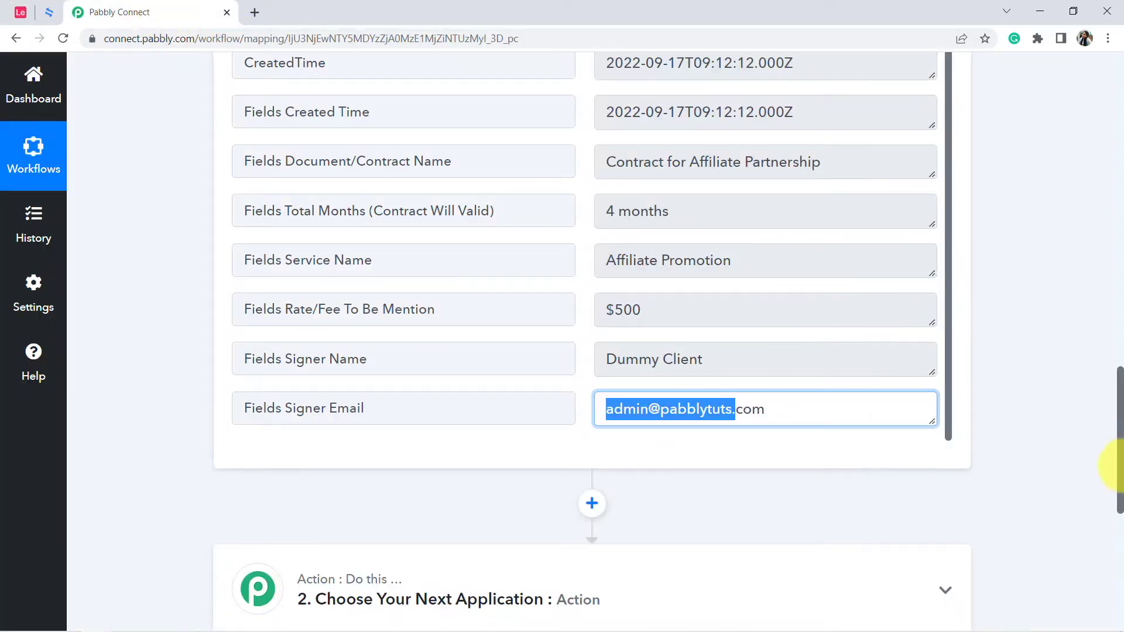
{"action": "left_click_drag", "start_coordinate": [1120, 455], "coordinate": [1104, 170]}
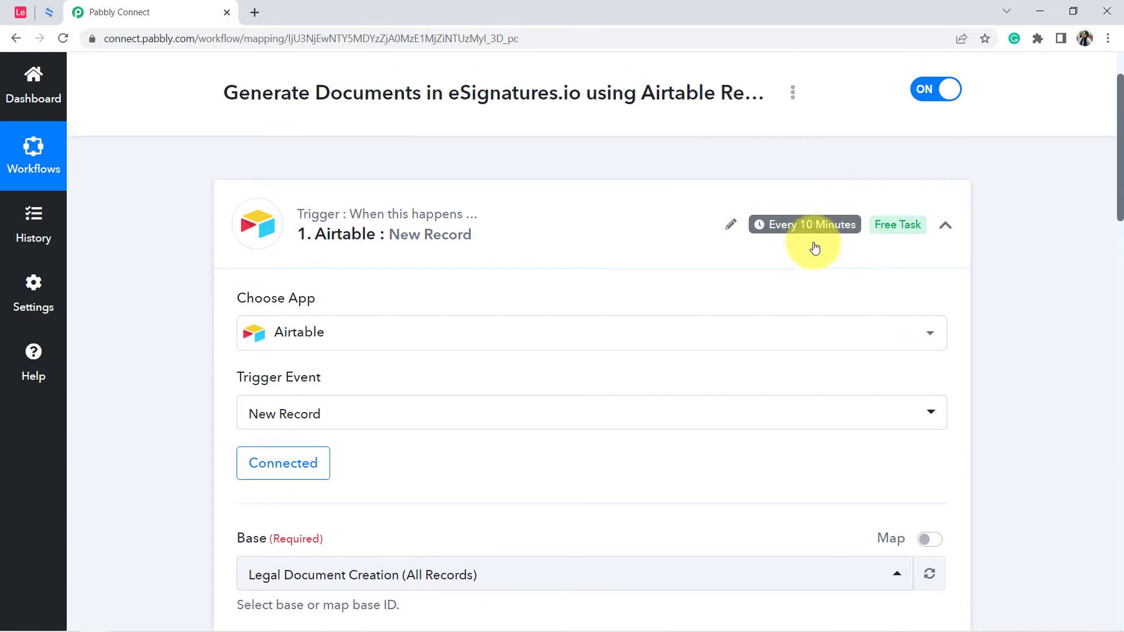
Set up the workflow's second step with eSignatures.io as the action app and Create Contract as the action event.
{"action": "left_click_drag", "start_coordinate": [1119, 173], "coordinate": [1121, 563]}
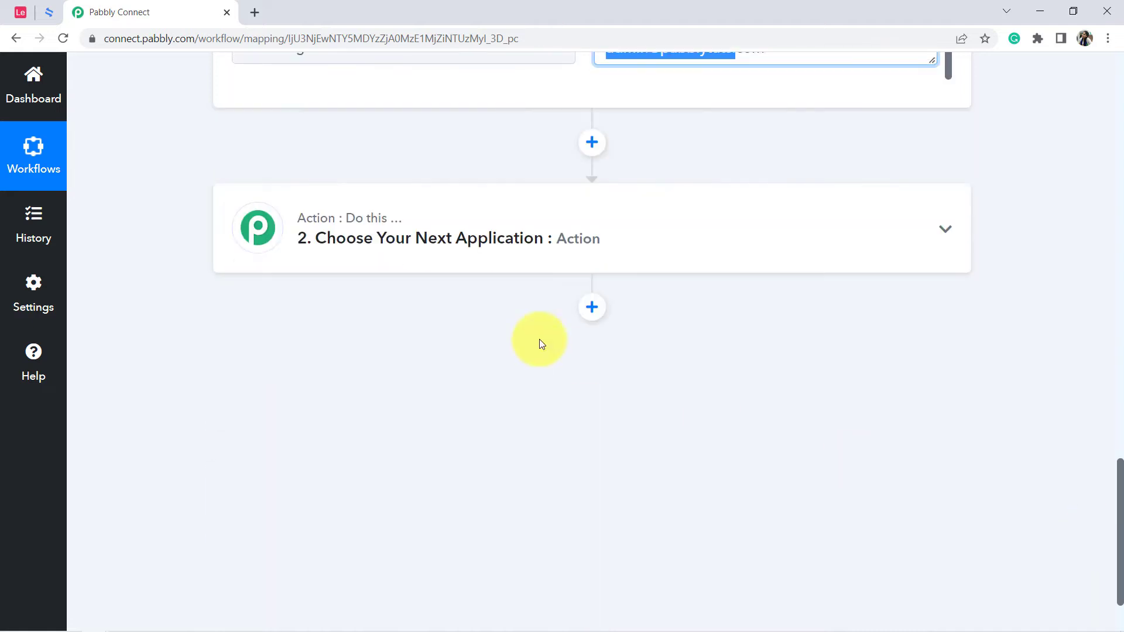
{"action": "left_click", "coordinate": [311, 234]}
{"action": "left_click", "coordinate": [286, 334]}
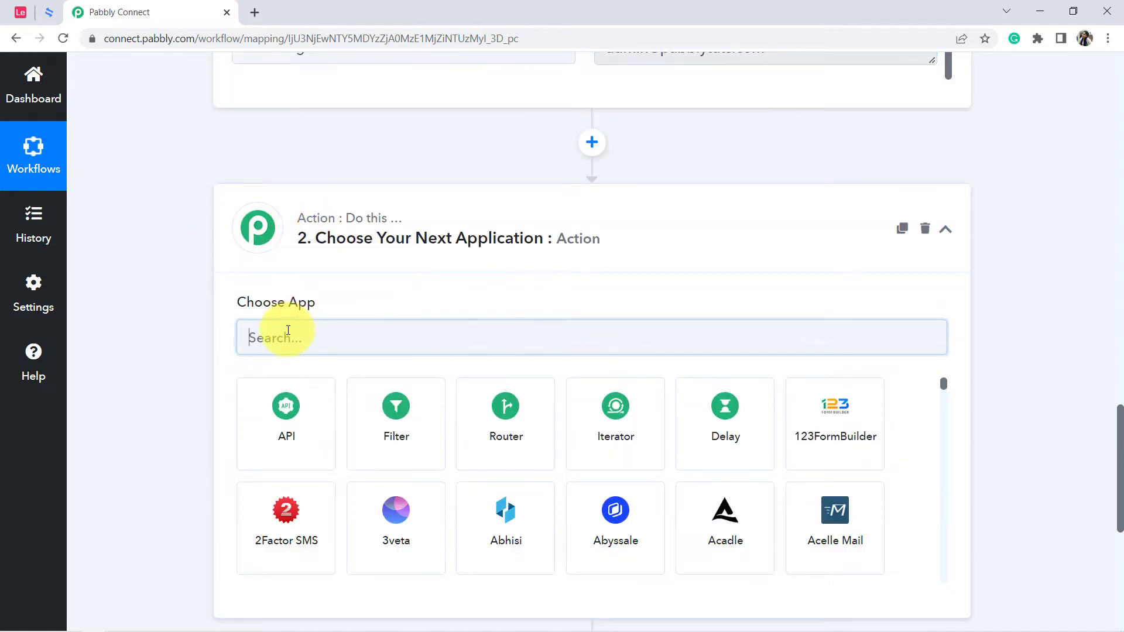
{"action": "type", "text": "esign"}
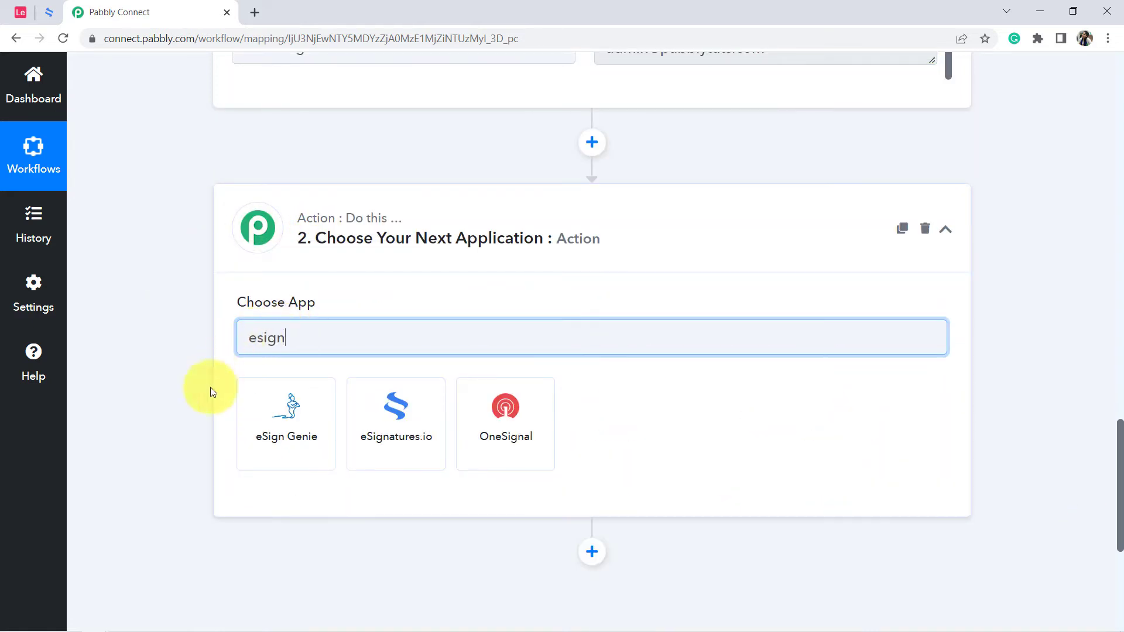
{"action": "left_click", "coordinate": [377, 409]}
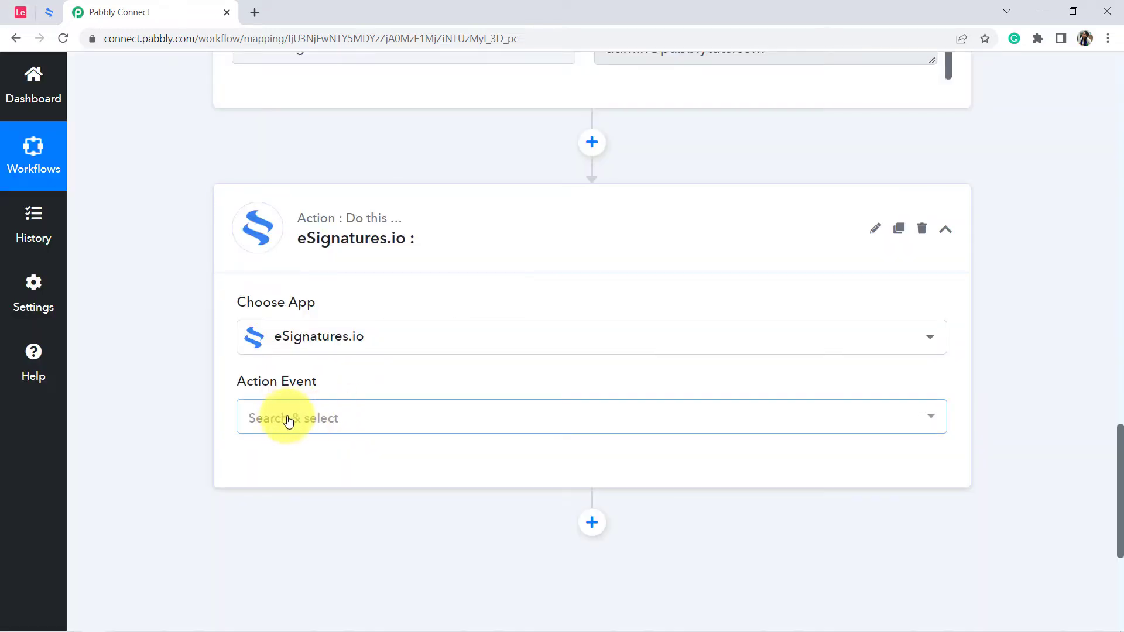
{"action": "left_click", "coordinate": [283, 419]}
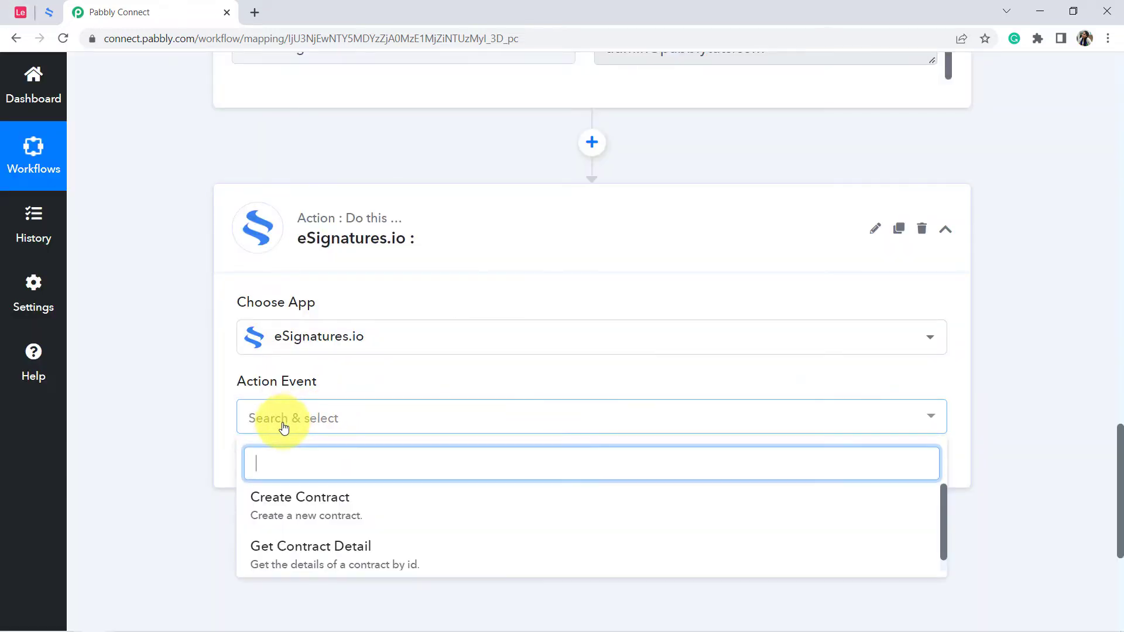
{"action": "left_click", "coordinate": [351, 510]}
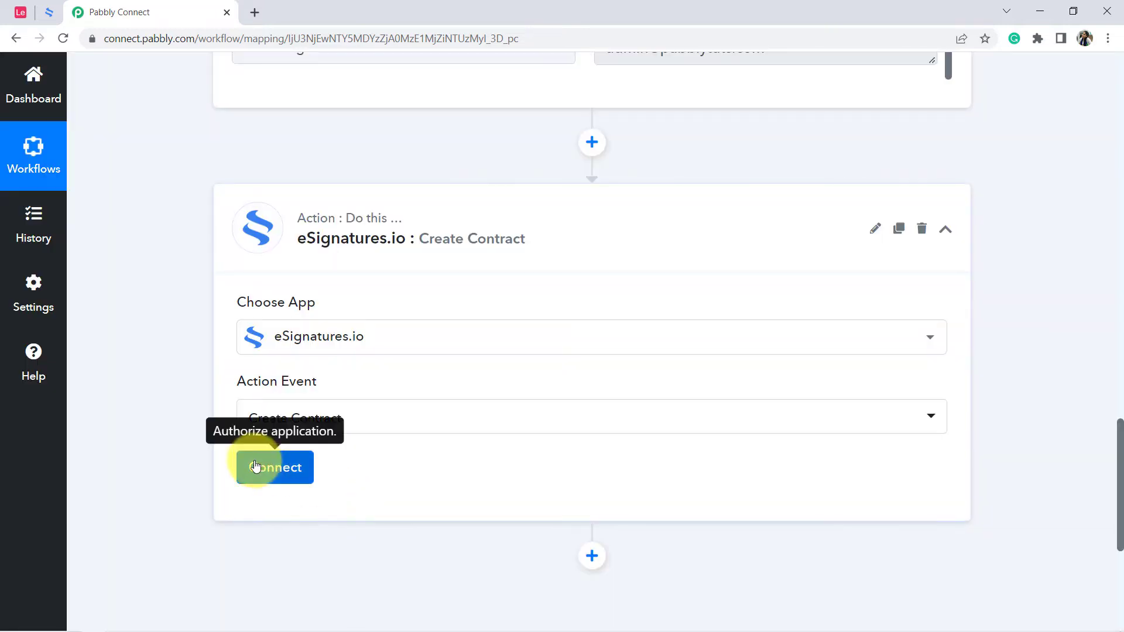
Start a new eSignatures.io connection for the action and read the instructions for obtaining the secret token.
{"action": "left_click", "coordinate": [257, 467]}
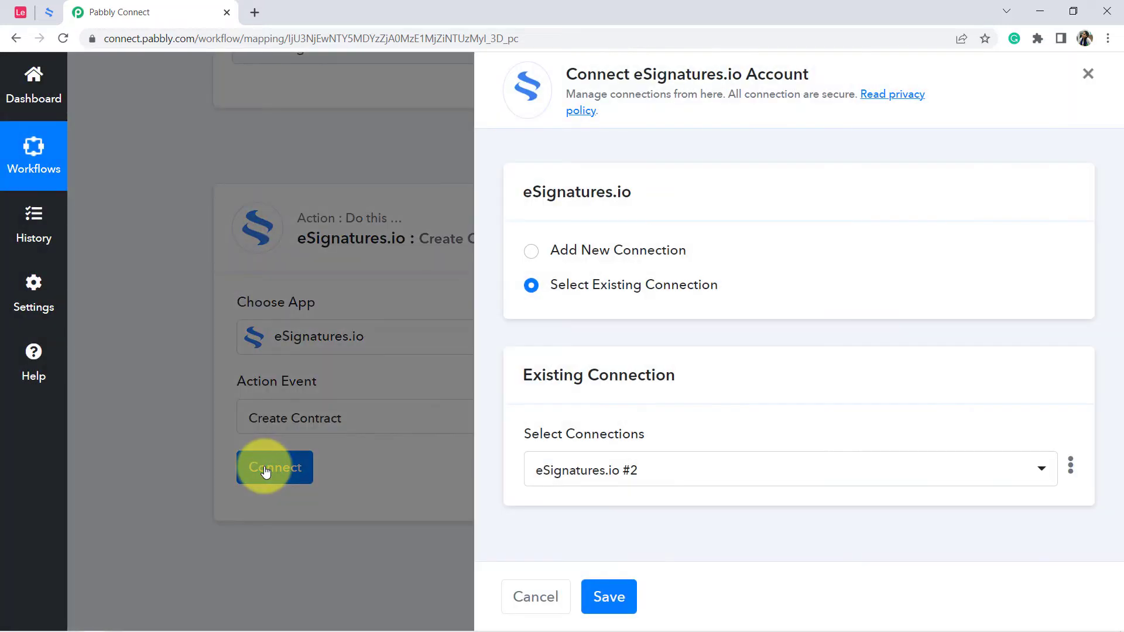
{"action": "left_click", "coordinate": [580, 249]}
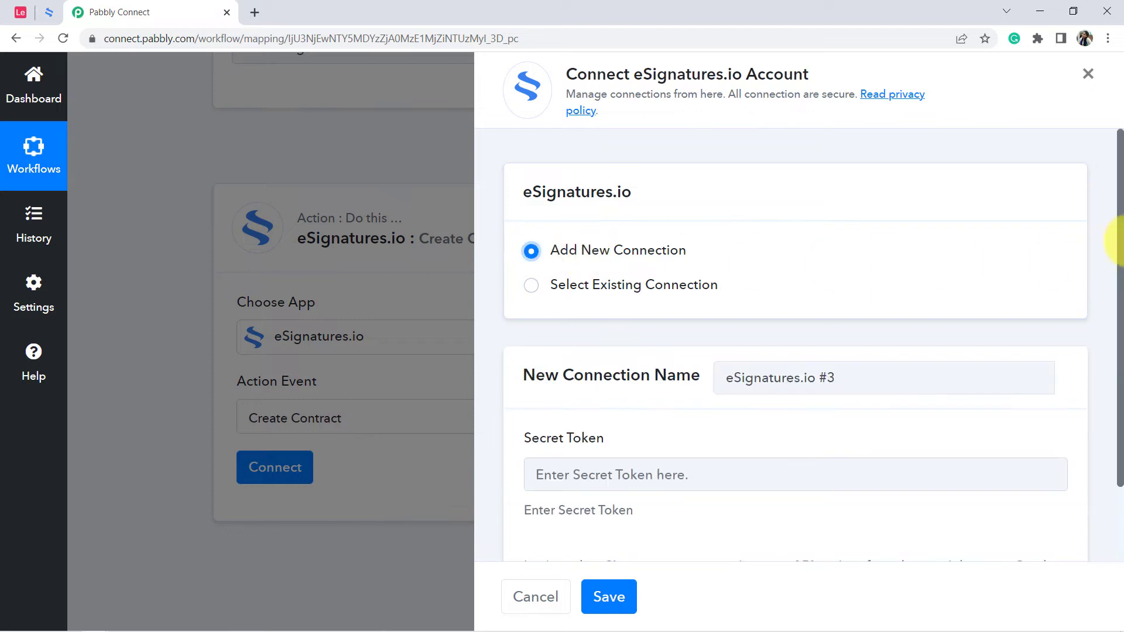
{"action": "left_click_drag", "start_coordinate": [1121, 229], "coordinate": [1119, 349]}
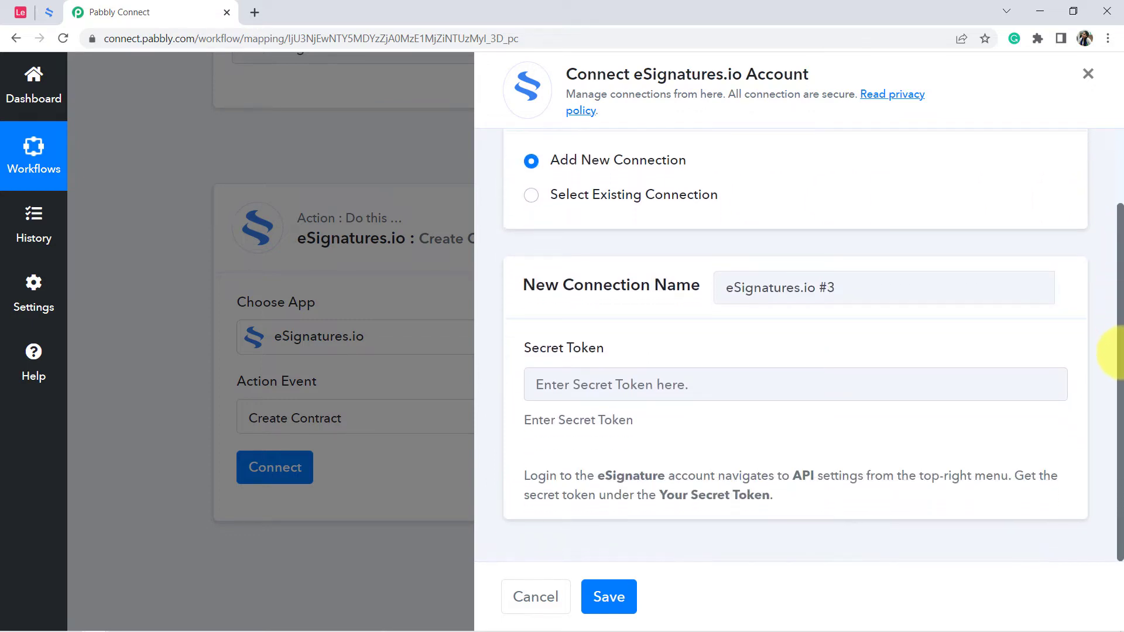
{"action": "left_click_drag", "start_coordinate": [539, 348], "coordinate": [677, 346]}
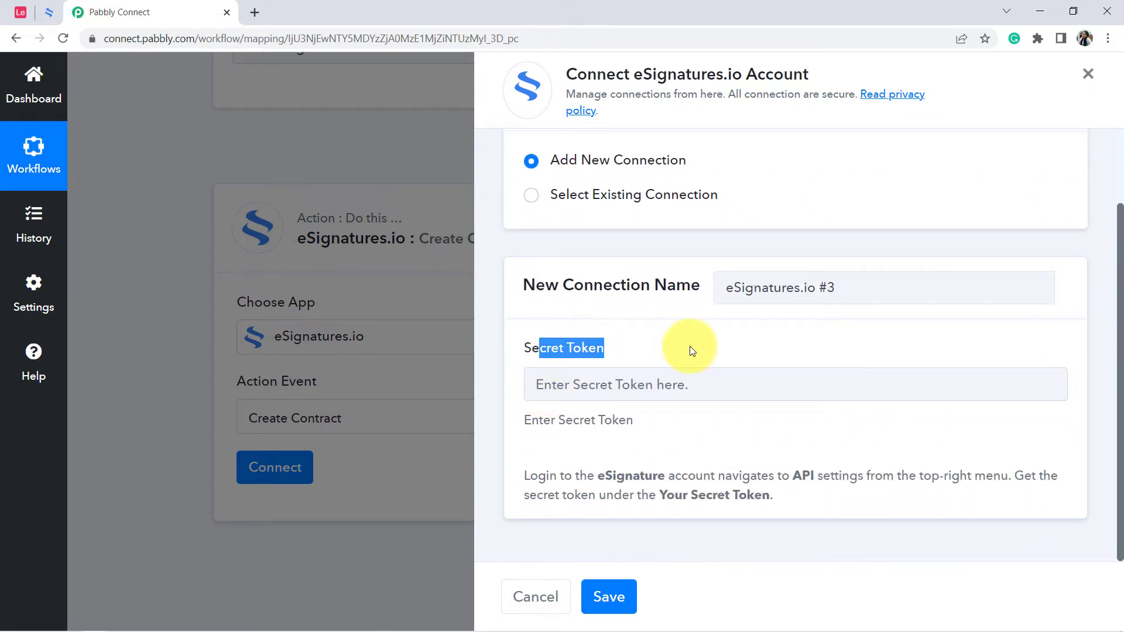
{"action": "left_click_drag", "start_coordinate": [557, 475], "coordinate": [753, 494]}
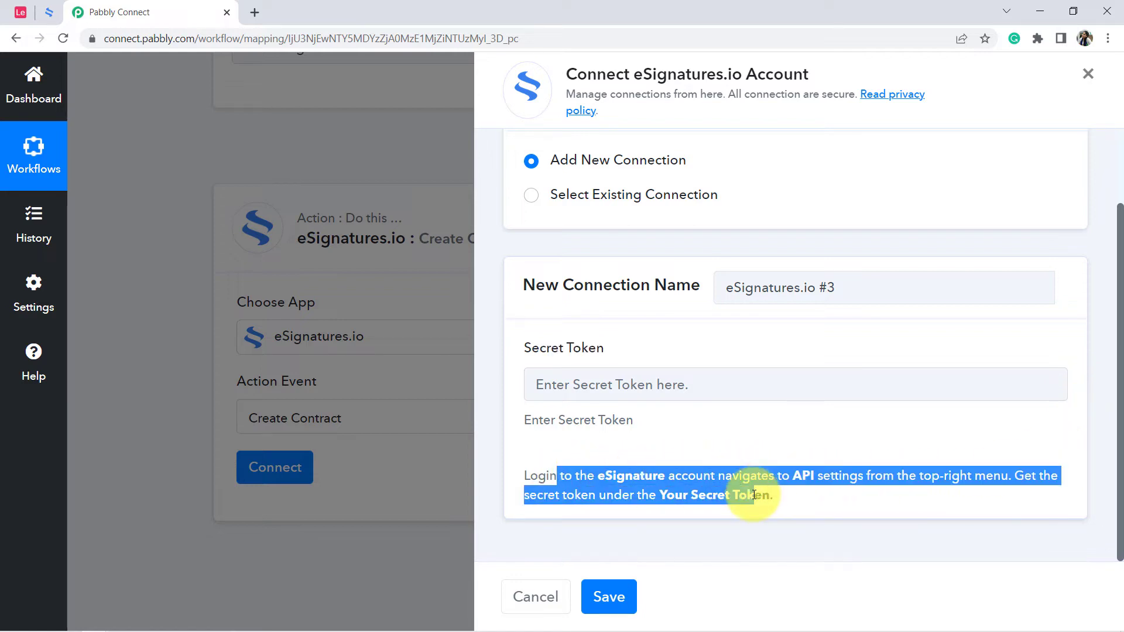
Switch to eSignatures.io and copy the account's secret token from its API settings.
{"action": "left_click", "coordinate": [47, 13]}
{"action": "double_click", "coordinate": [170, 43]}
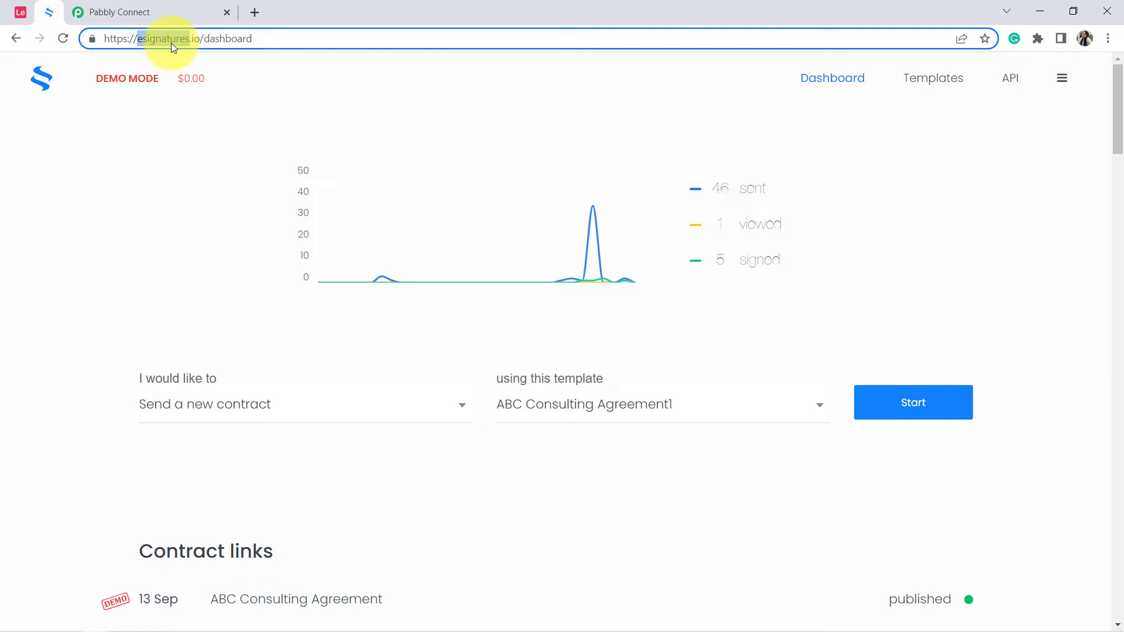
{"action": "left_click", "coordinate": [1014, 84]}
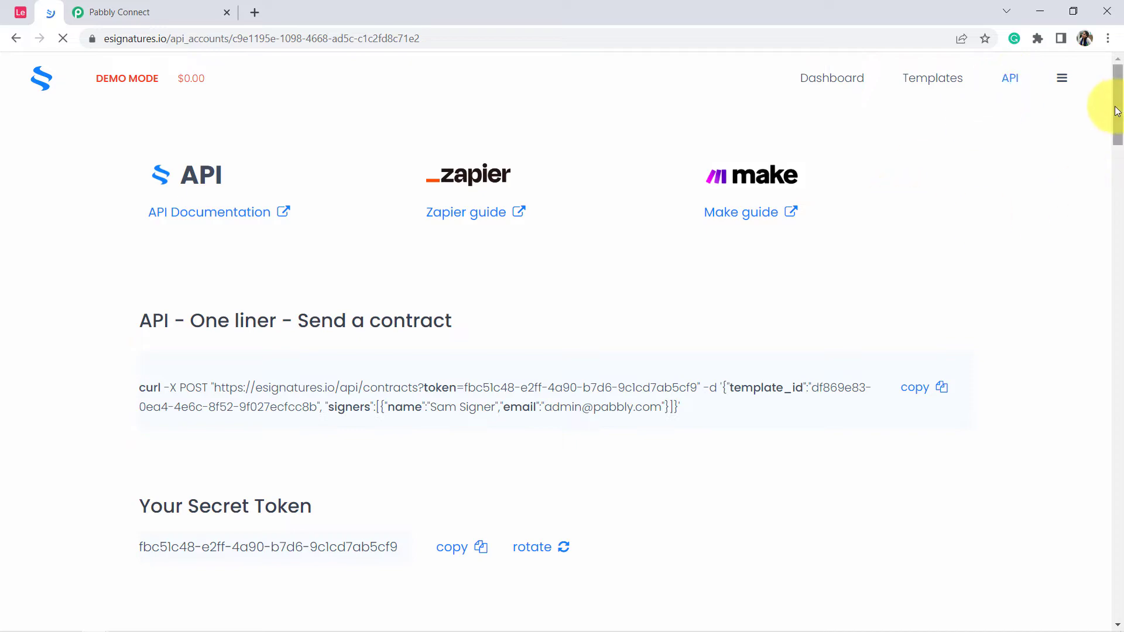
{"action": "left_click_drag", "start_coordinate": [1117, 120], "coordinate": [1115, 143]}
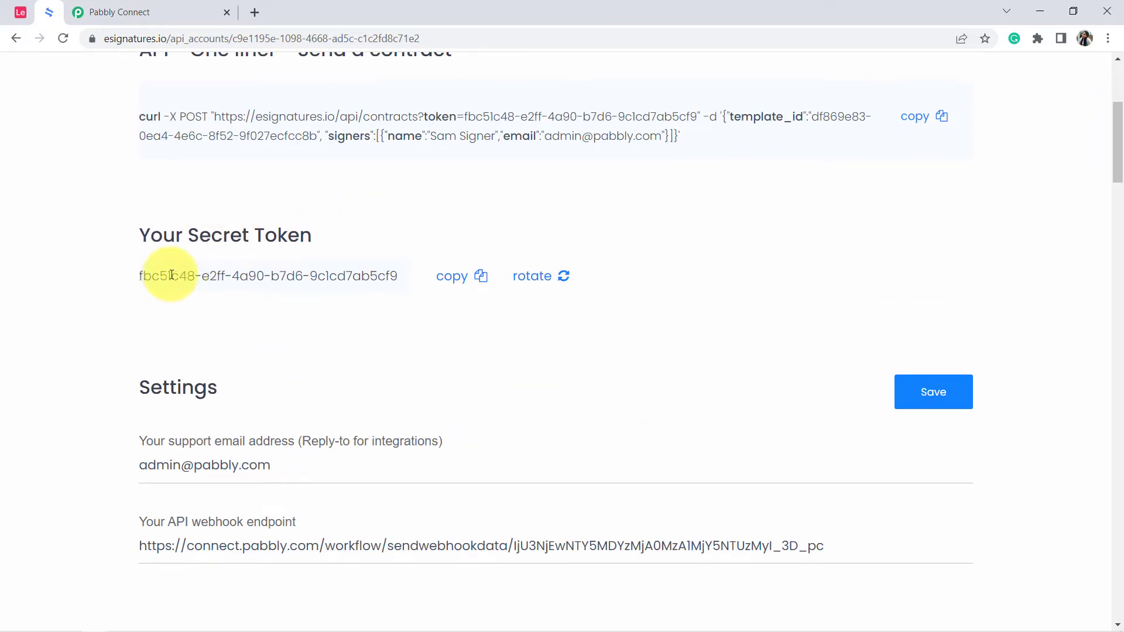
{"action": "left_click_drag", "start_coordinate": [139, 276], "coordinate": [159, 275]}
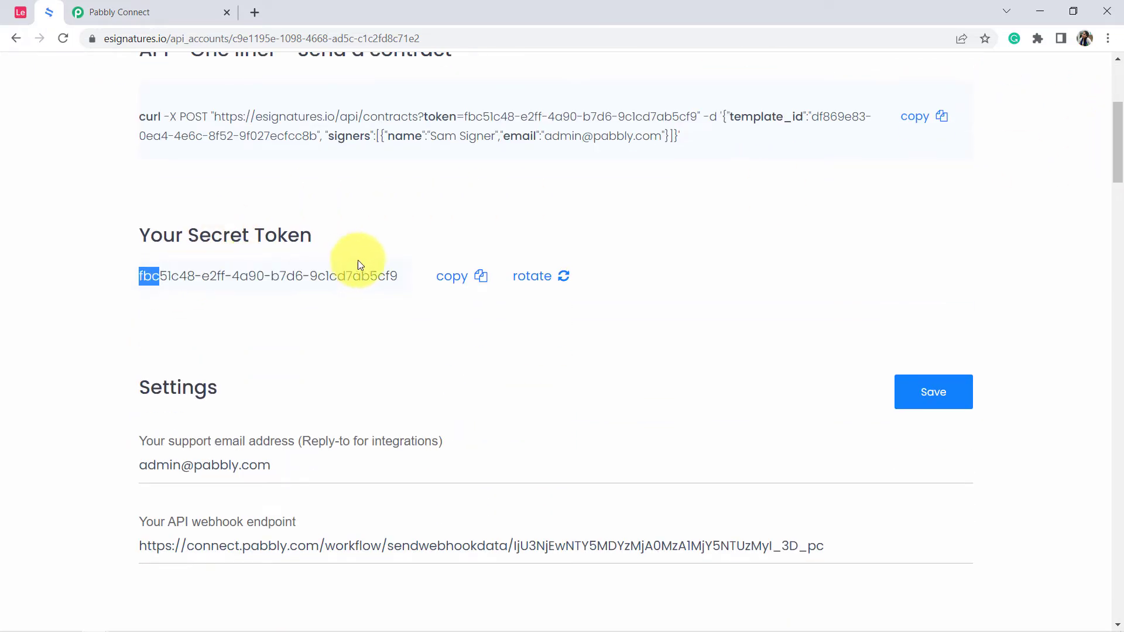
{"action": "left_click", "coordinate": [454, 282]}
Return to Pabbly Connect, paste the secret token into the new eSignatures.io connection and save it.
{"action": "left_click", "coordinate": [114, 13]}
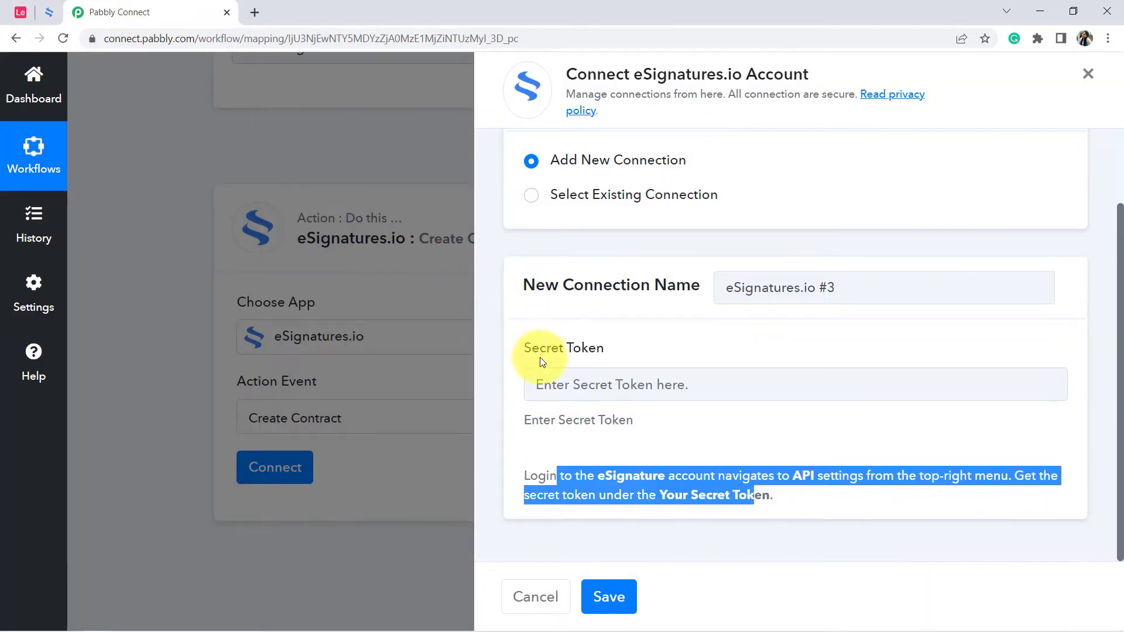
{"action": "left_click", "coordinate": [539, 381]}
{"action": "key", "text": "ctrl+v"}
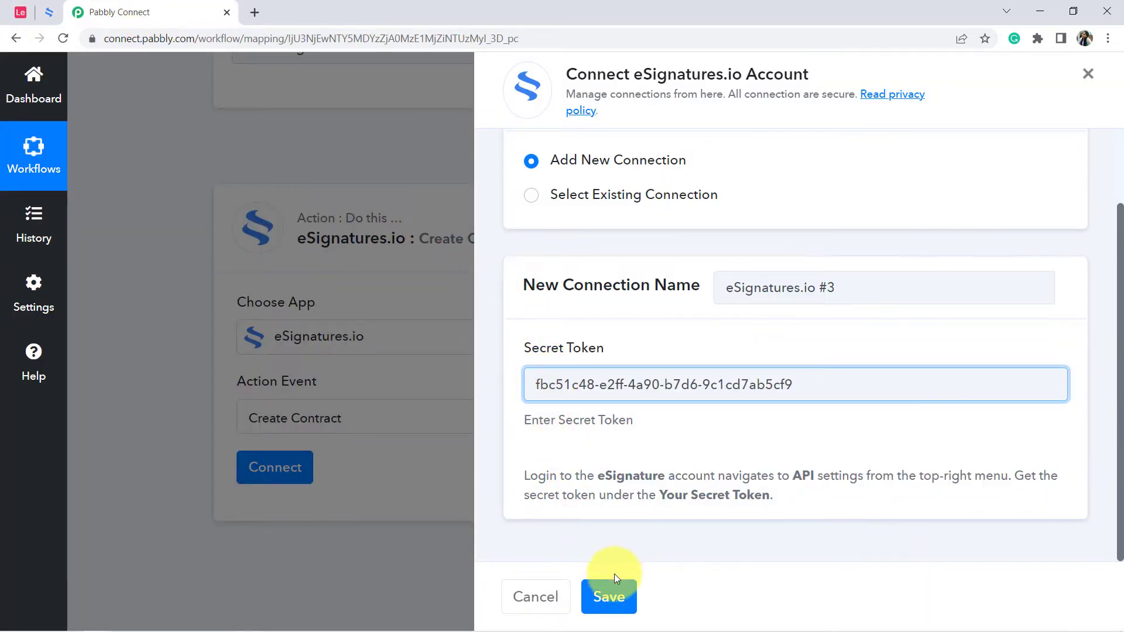
{"action": "left_click", "coordinate": [607, 607]}
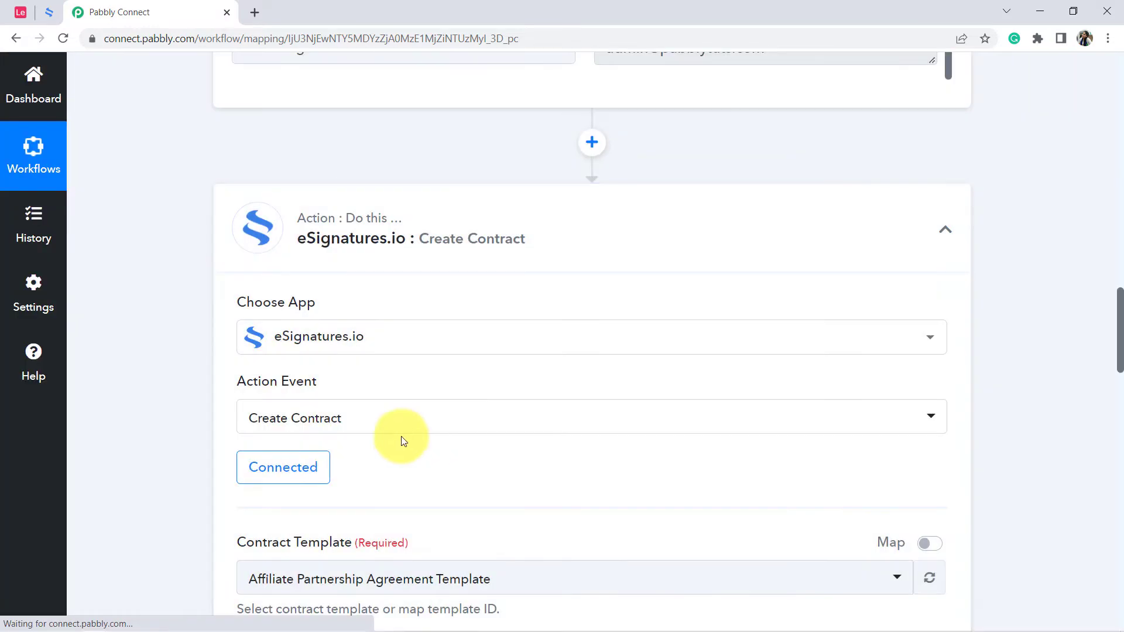
Compare the Create Contract action's Contract Template options with the contract templates in the eSignatures.io account.
{"action": "left_click_drag", "start_coordinate": [1121, 301], "coordinate": [1119, 354]}
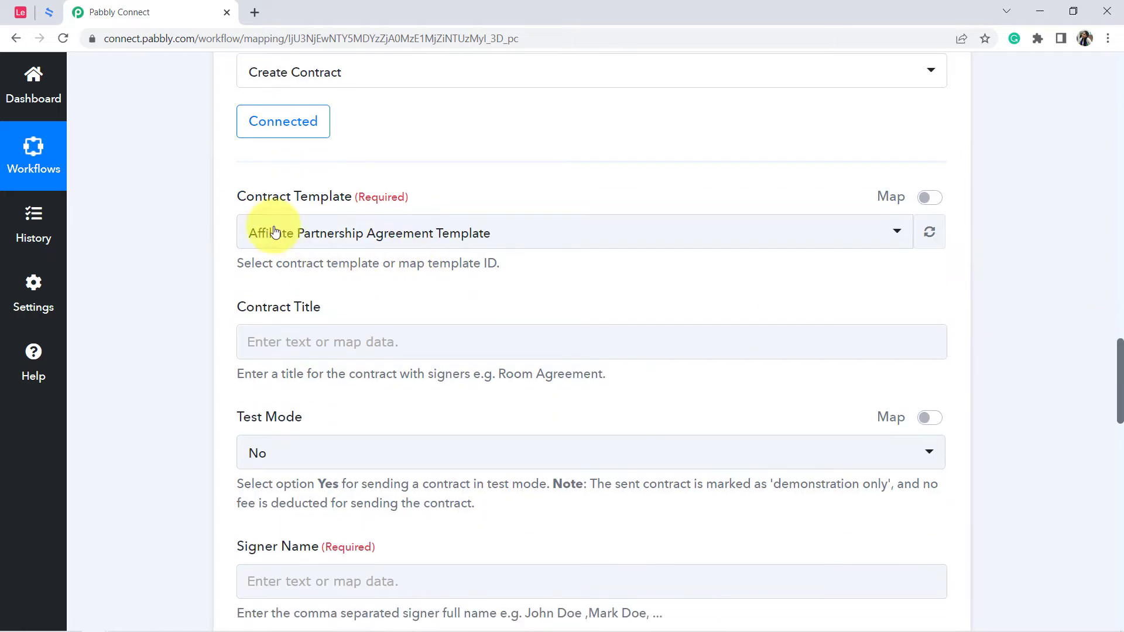
{"action": "left_click_drag", "start_coordinate": [235, 196], "coordinate": [362, 194]}
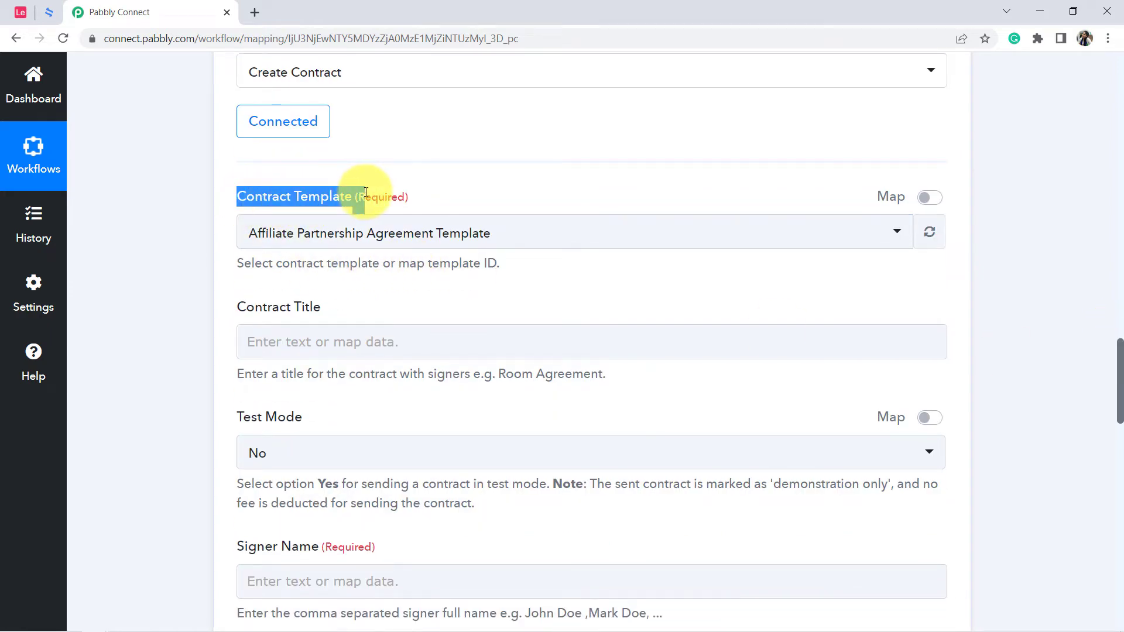
{"action": "left_click", "coordinate": [318, 241]}
{"action": "left_click", "coordinate": [51, 13]}
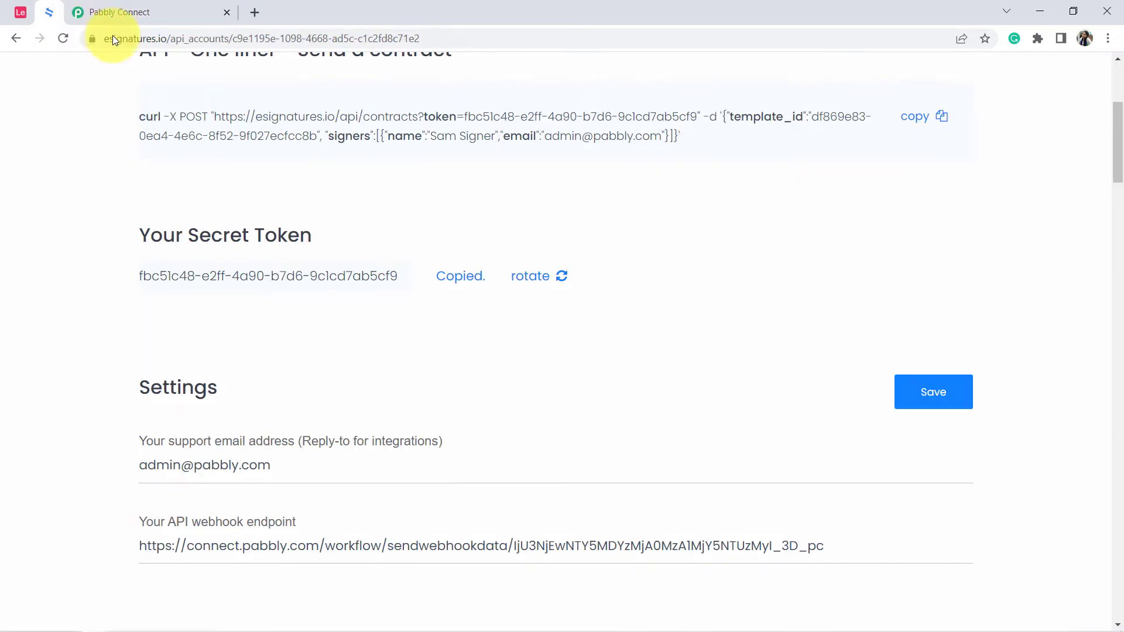
{"action": "scroll", "coordinate": [1119, 198], "scroll_direction": "up", "scroll_amount": 5}
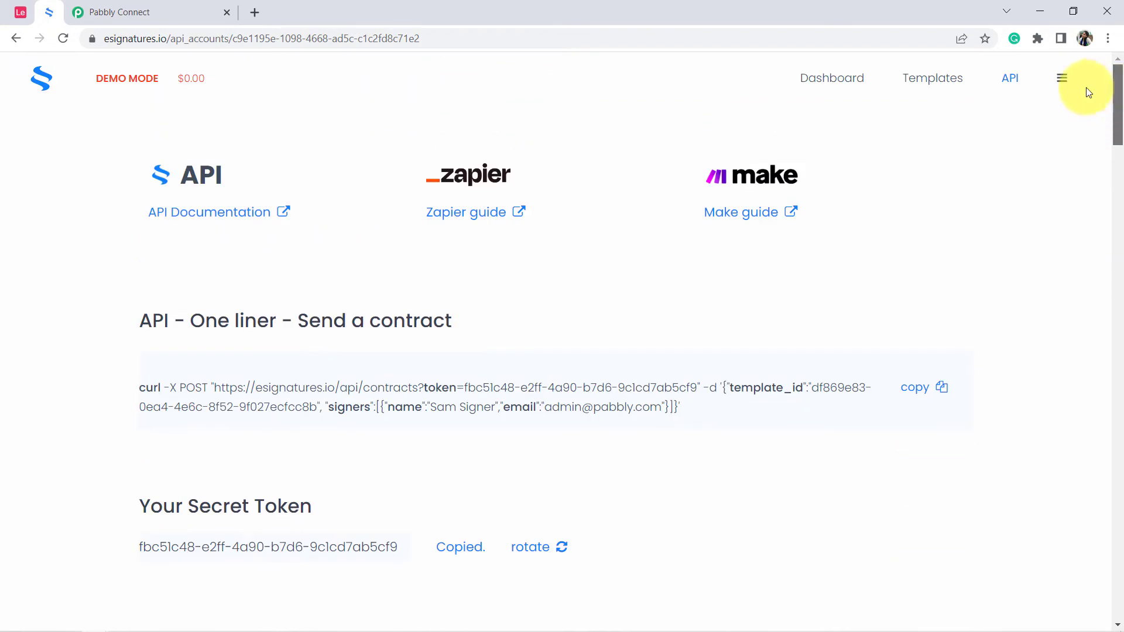
{"action": "left_click", "coordinate": [940, 81]}
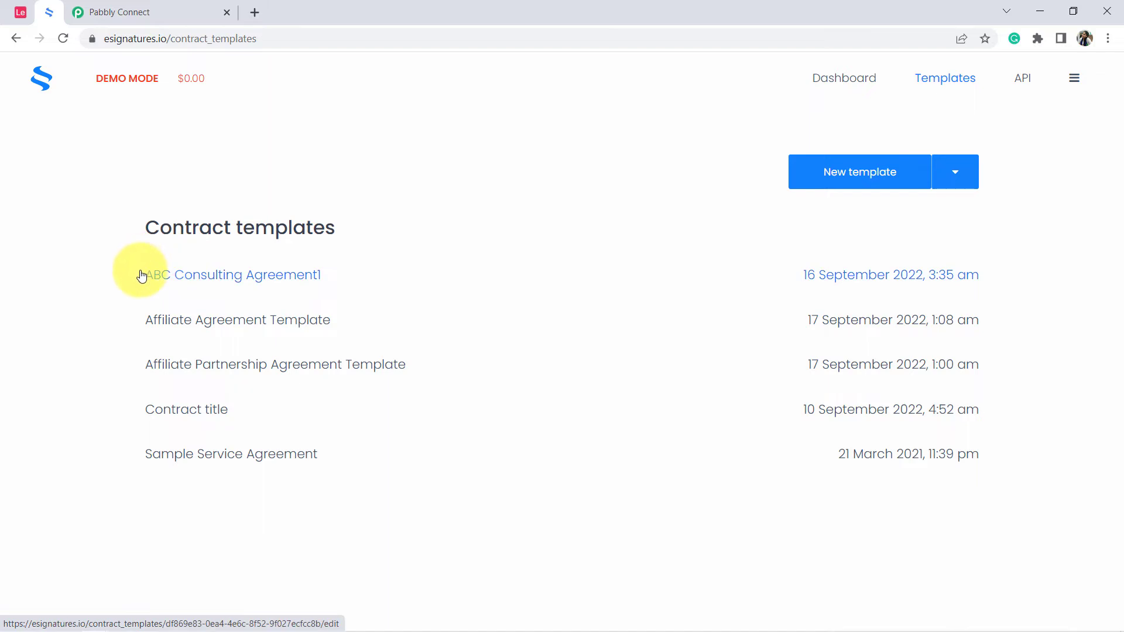
{"action": "left_click_drag", "start_coordinate": [132, 271], "coordinate": [290, 409]}
{"action": "left_click", "coordinate": [151, 13]}
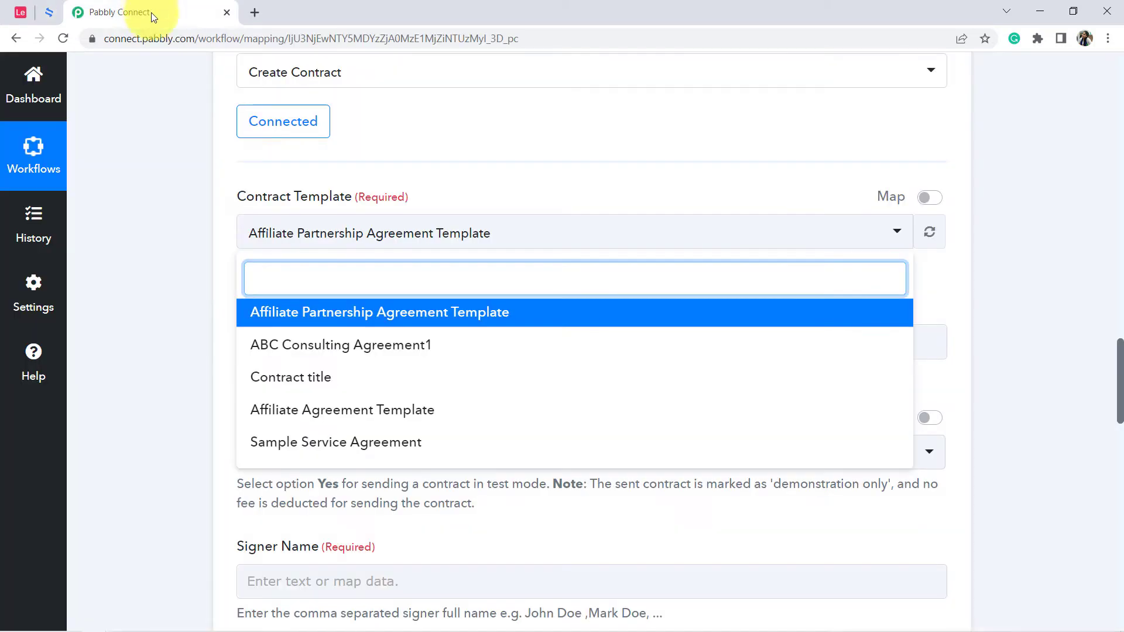
{"action": "left_click", "coordinate": [284, 235]}
{"action": "left_click", "coordinate": [286, 238]}
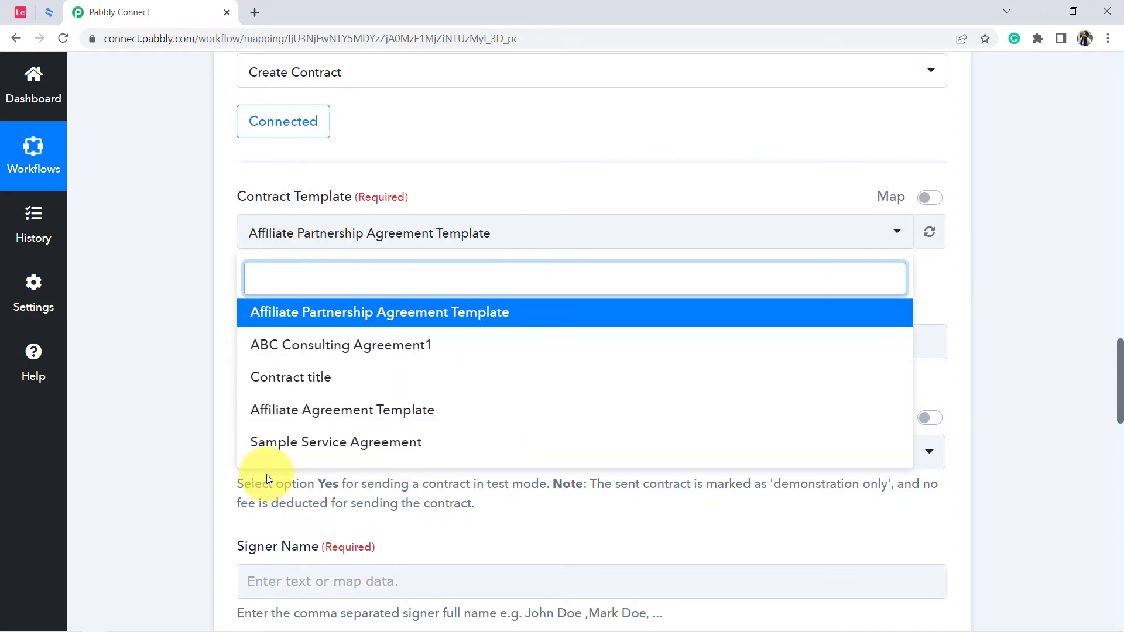
Switch to eSignatures.io, open the Affiliate Agreement Template and examine its begin-date, months and service placeholders.
{"action": "left_click", "coordinate": [51, 12]}
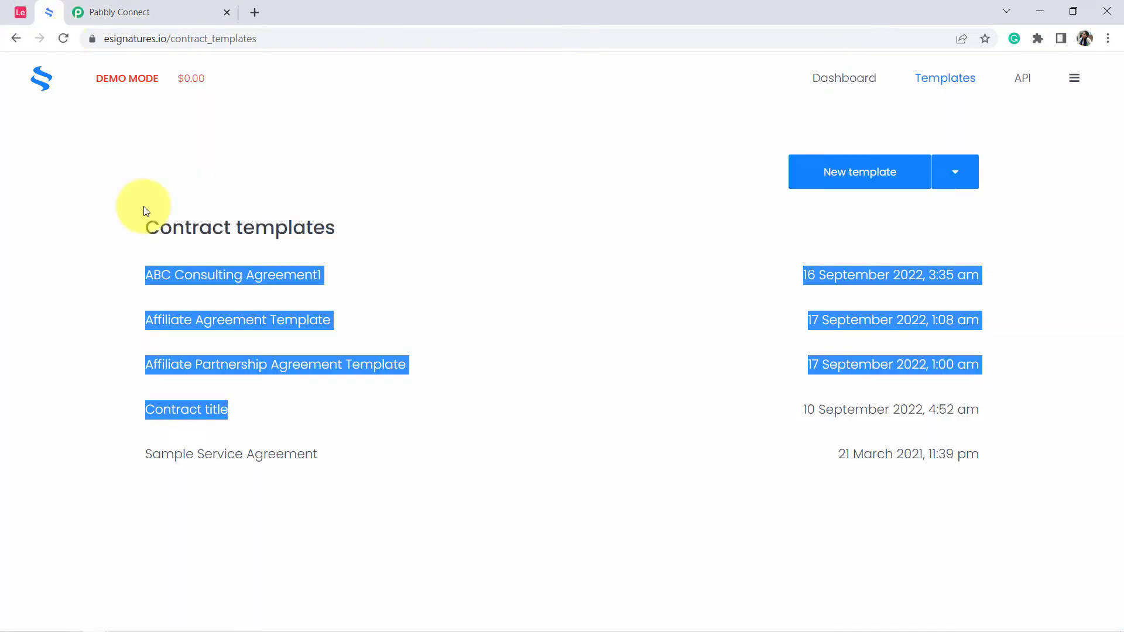
{"action": "left_click", "coordinate": [135, 252]}
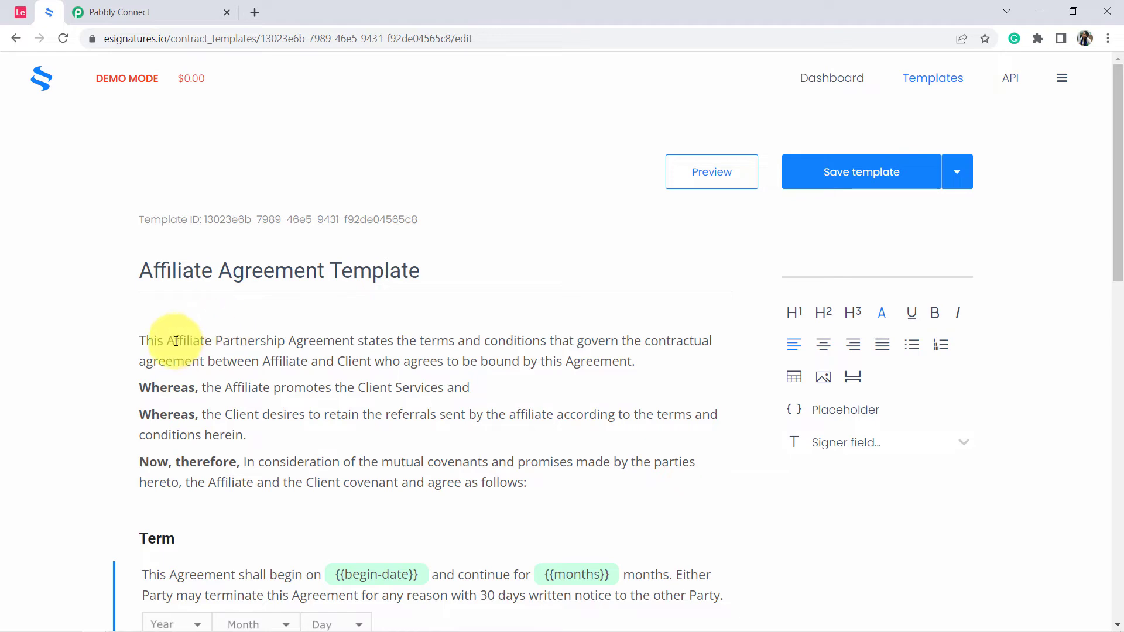
{"action": "scroll", "coordinate": [86, 280], "scroll_direction": "down", "scroll_amount": 1}
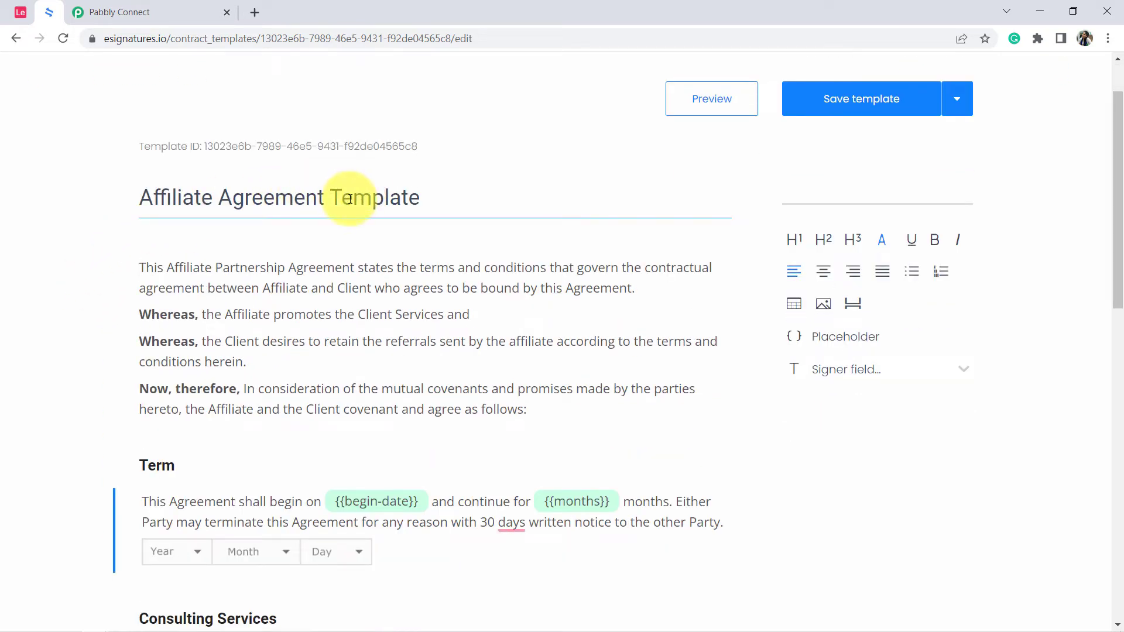
{"action": "left_click_drag", "start_coordinate": [1117, 145], "coordinate": [1114, 220]}
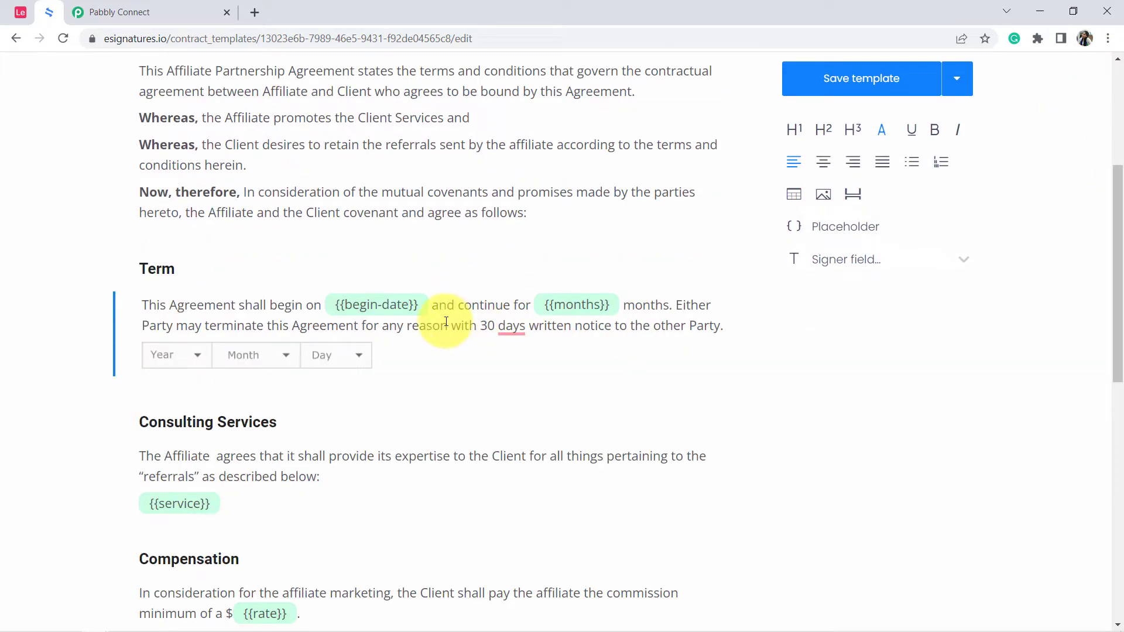
{"action": "left_click_drag", "start_coordinate": [337, 307], "coordinate": [413, 305]}
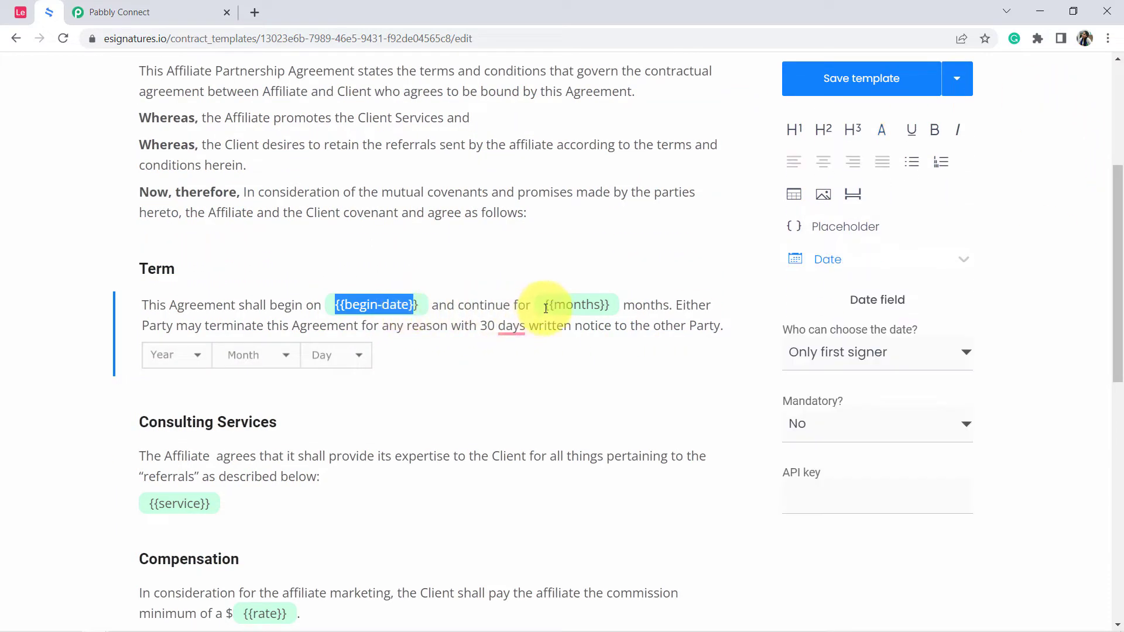
{"action": "left_click_drag", "start_coordinate": [553, 306], "coordinate": [599, 305]}
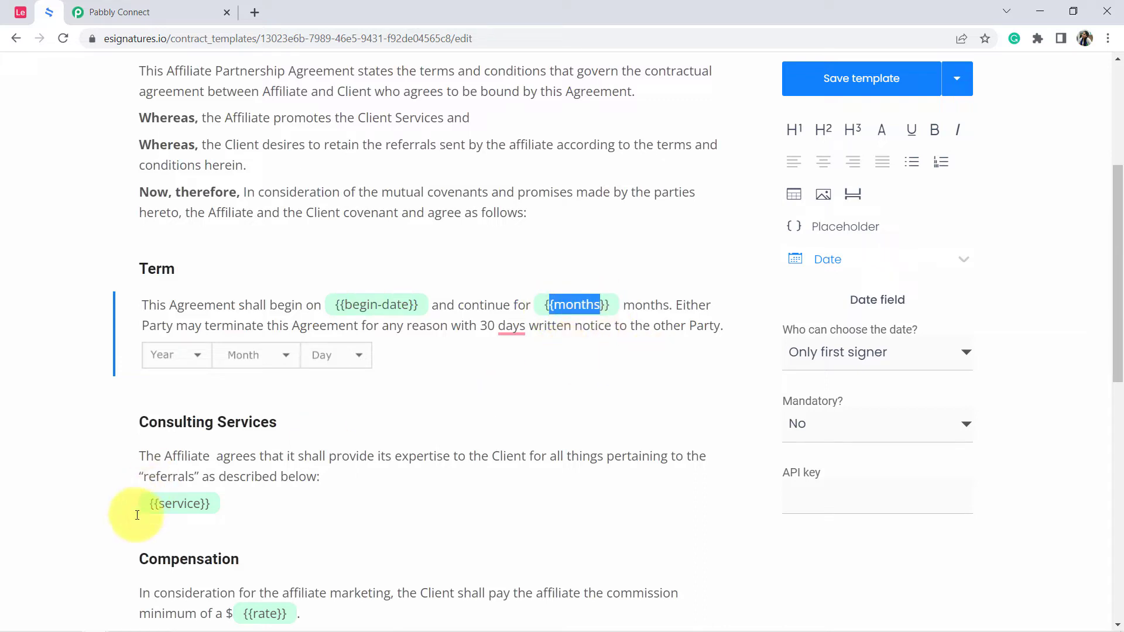
{"action": "left_click_drag", "start_coordinate": [156, 507], "coordinate": [201, 503]}
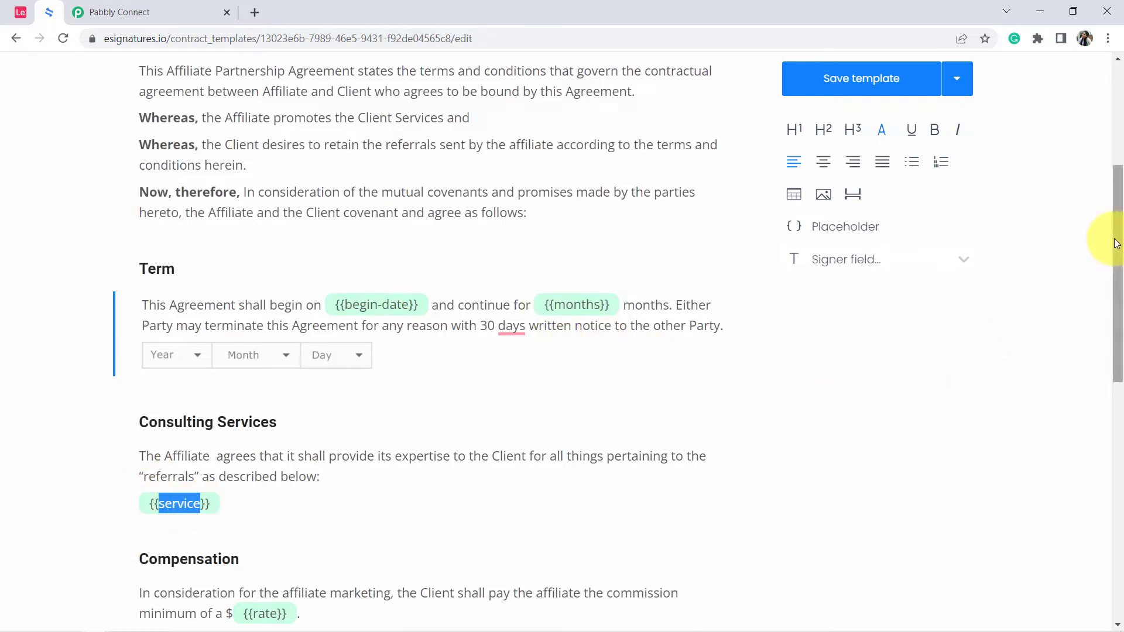
{"action": "left_click_drag", "start_coordinate": [1116, 246], "coordinate": [1100, 134]}
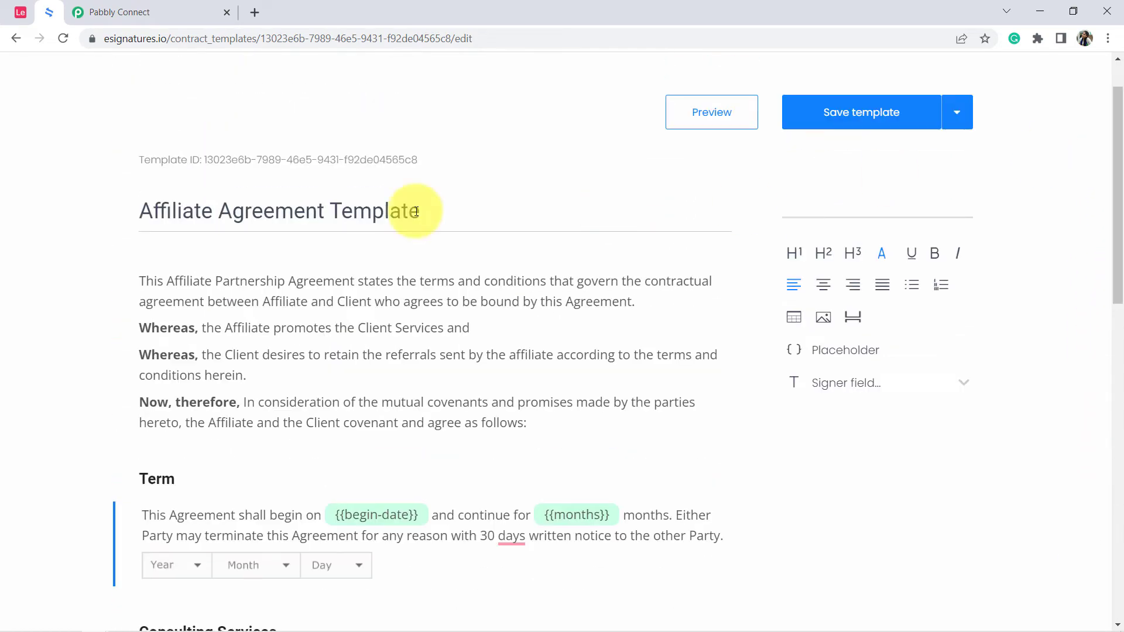
Return to Pabbly Connect and choose Affiliate Agreement Template as the Contract Template.
{"action": "left_click", "coordinate": [143, 4]}
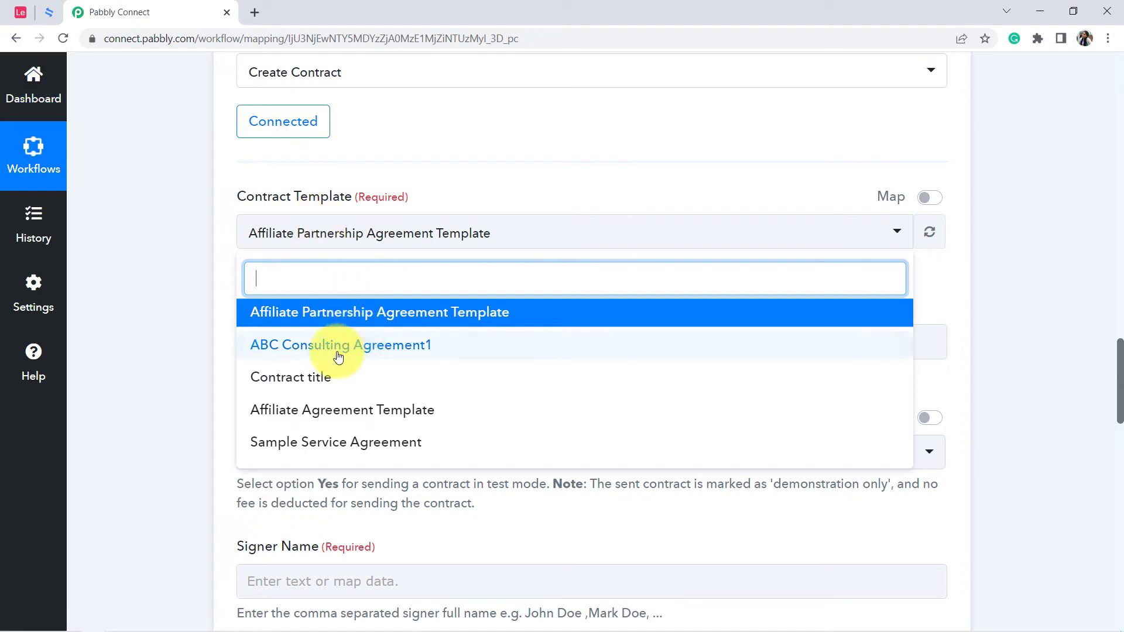
{"action": "left_click", "coordinate": [344, 421]}
{"action": "scroll", "coordinate": [199, 248], "scroll_direction": "down", "scroll_amount": 1}
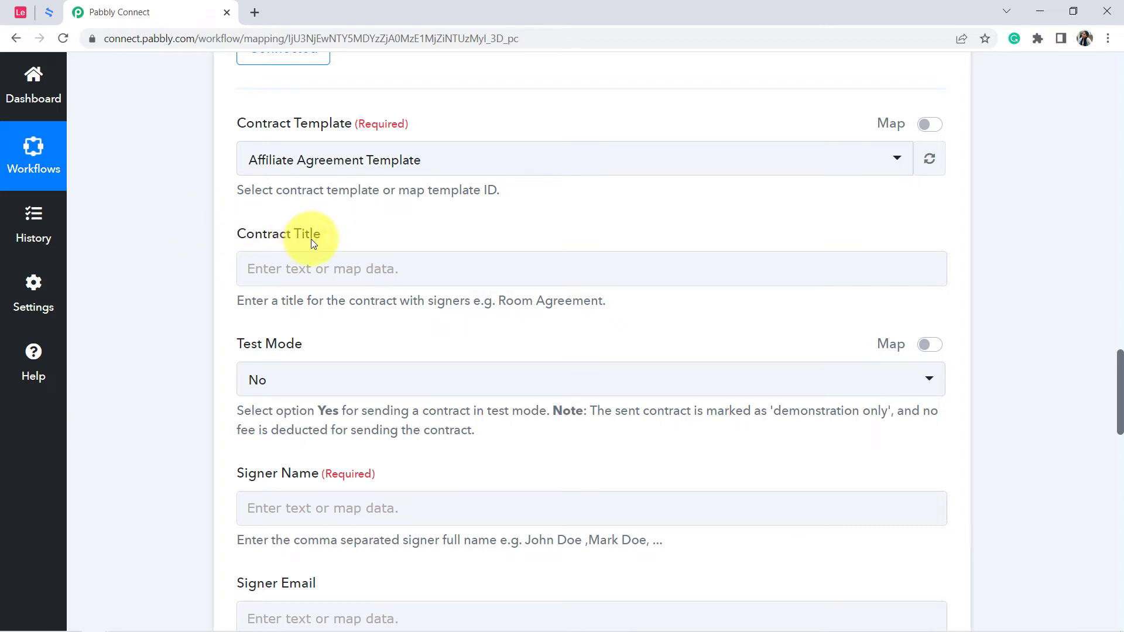
Check the Airtable table and the trigger's response data for the document/contract name that suits the Contract Title.
{"action": "left_click", "coordinate": [305, 267]}
{"action": "left_click", "coordinate": [240, 237]}
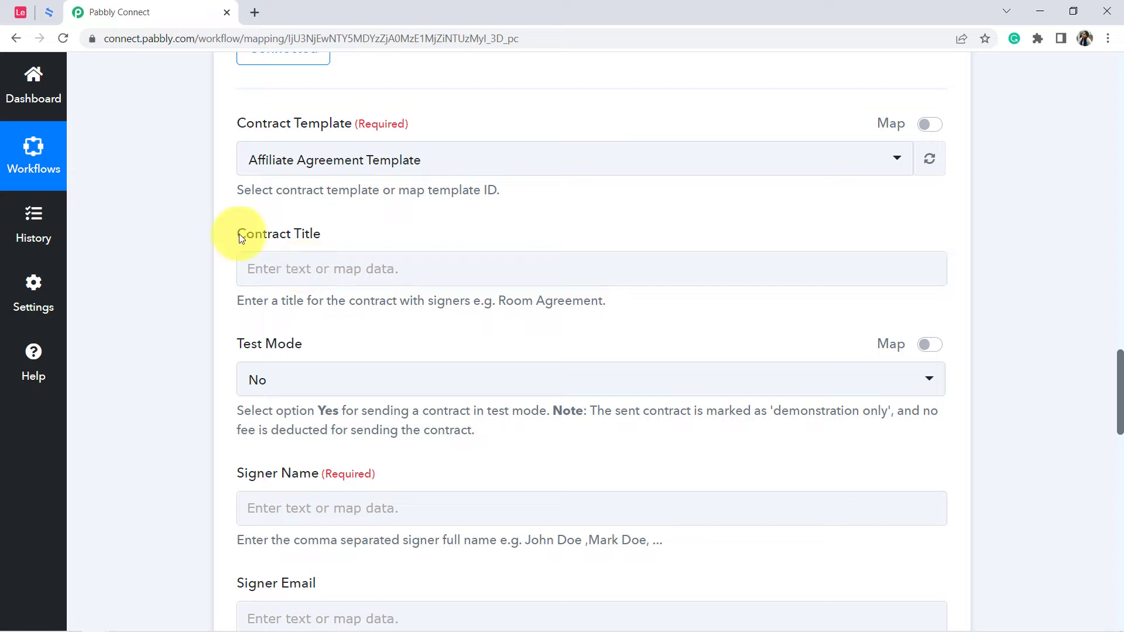
{"action": "left_click", "coordinate": [11, 17]}
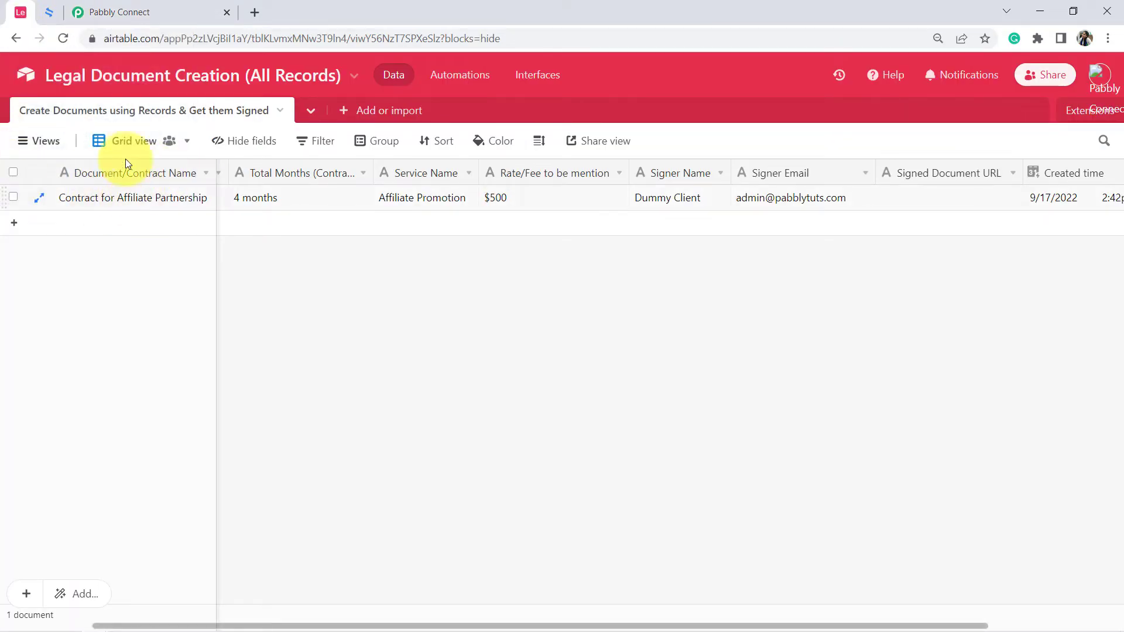
{"action": "left_click", "coordinate": [118, 17]}
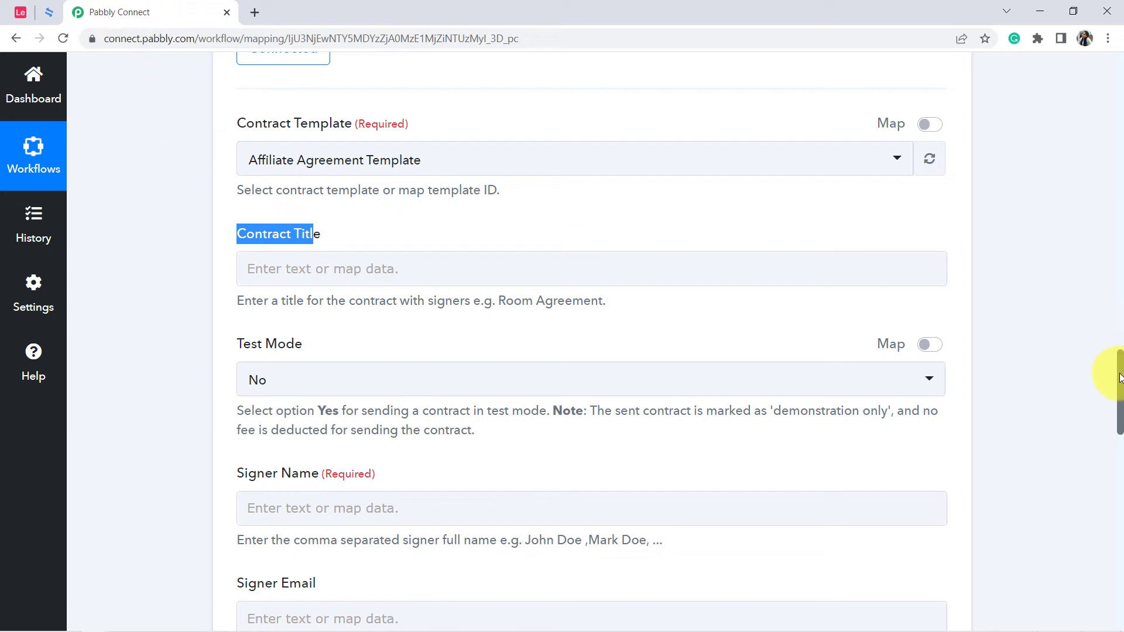
{"action": "left_click_drag", "start_coordinate": [1119, 377], "coordinate": [1112, 250]}
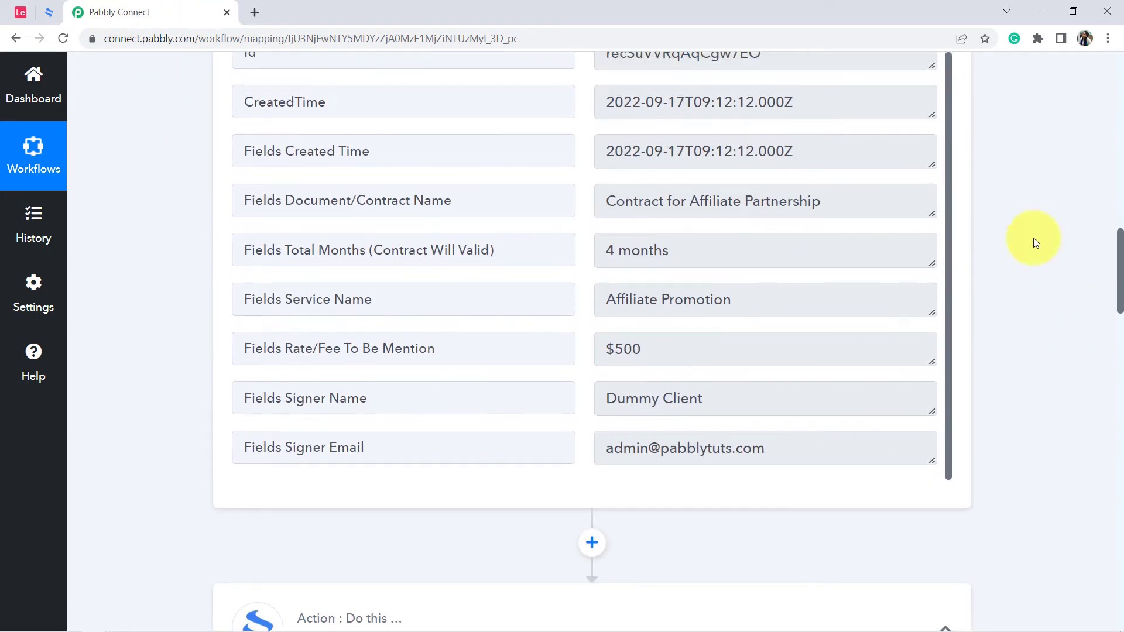
{"action": "left_click_drag", "start_coordinate": [399, 201], "coordinate": [452, 204]}
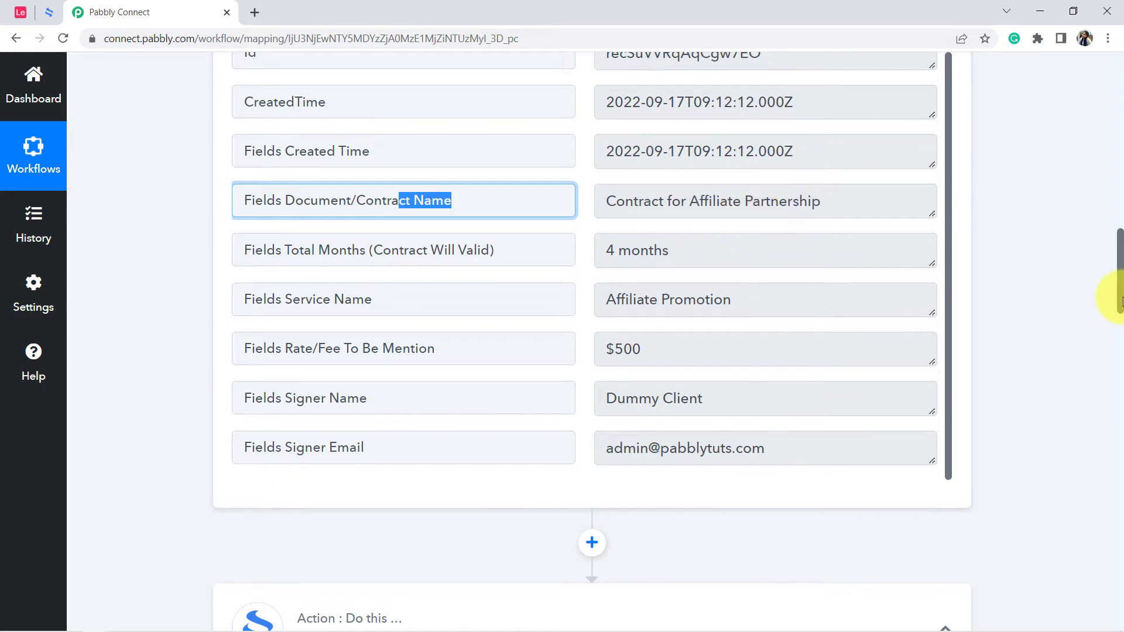
{"action": "left_click_drag", "start_coordinate": [1118, 293], "coordinate": [1108, 412]}
Search the Airtable New Record data for "contr" and map Fields Document/Contract Name to the Contract Title.
{"action": "left_click", "coordinate": [431, 279]}
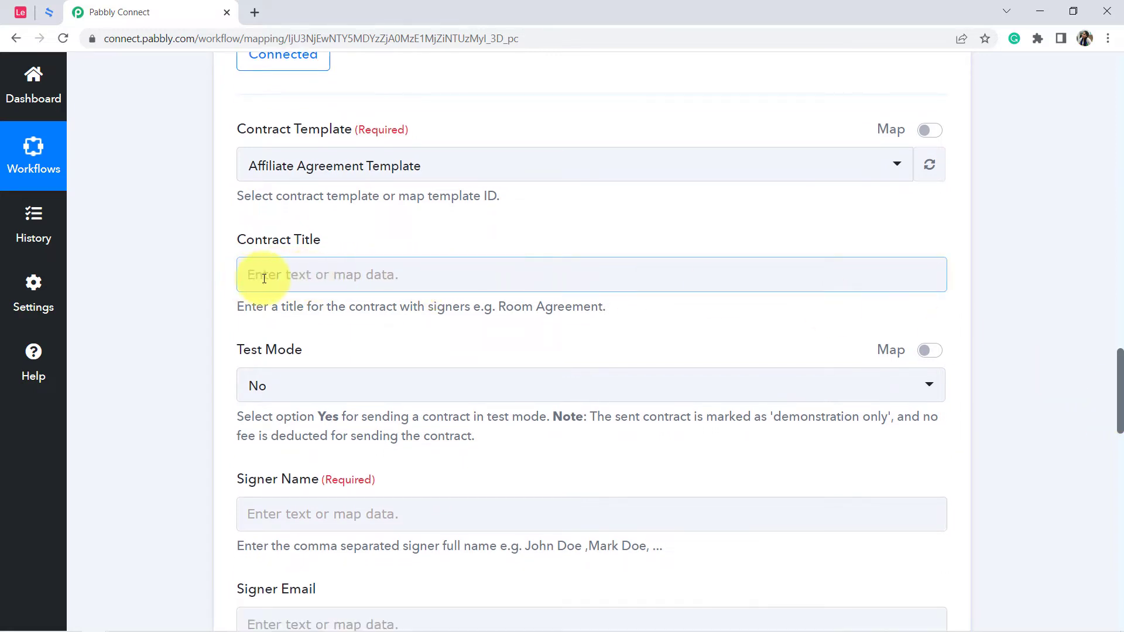
{"action": "left_click", "coordinate": [336, 275]}
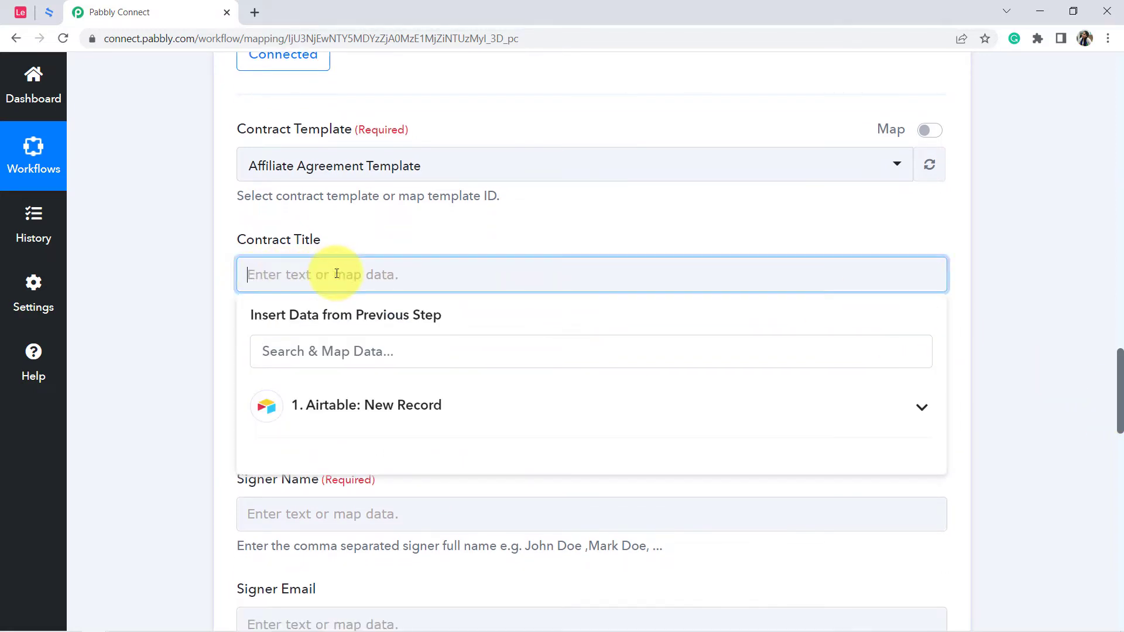
{"action": "left_click", "coordinate": [339, 405]}
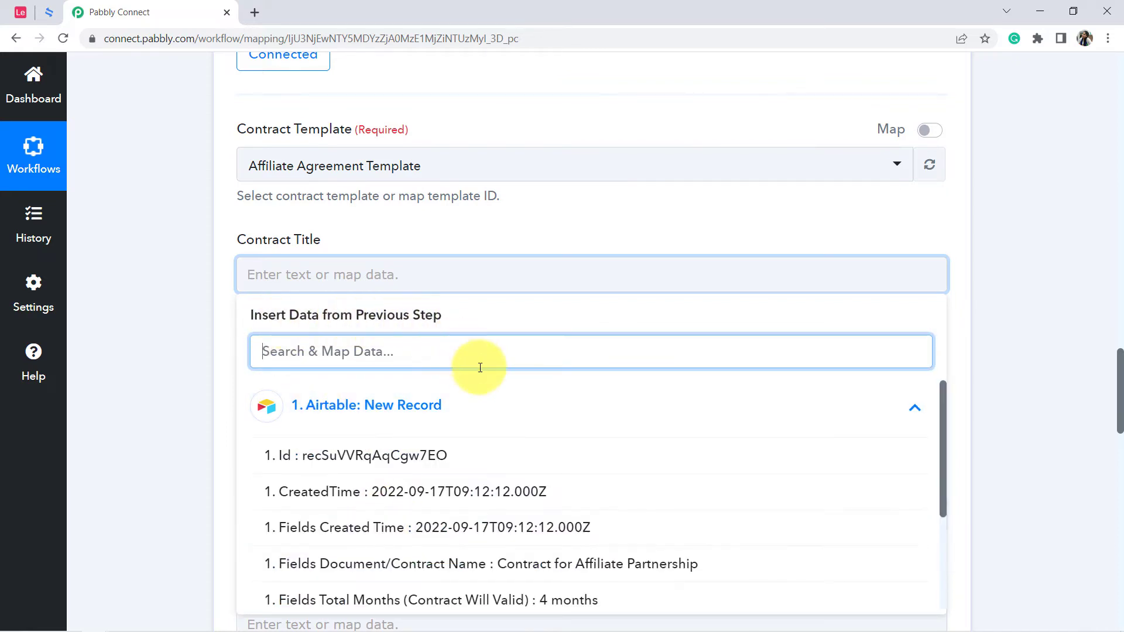
{"action": "type", "text": "co"}
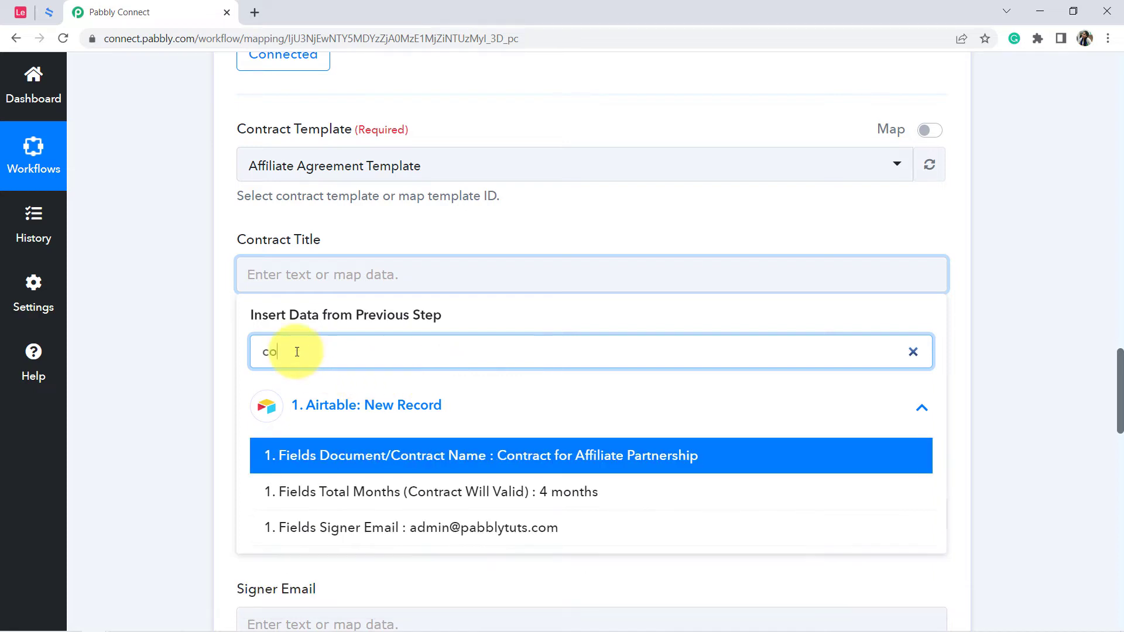
{"action": "type", "text": "ntr"}
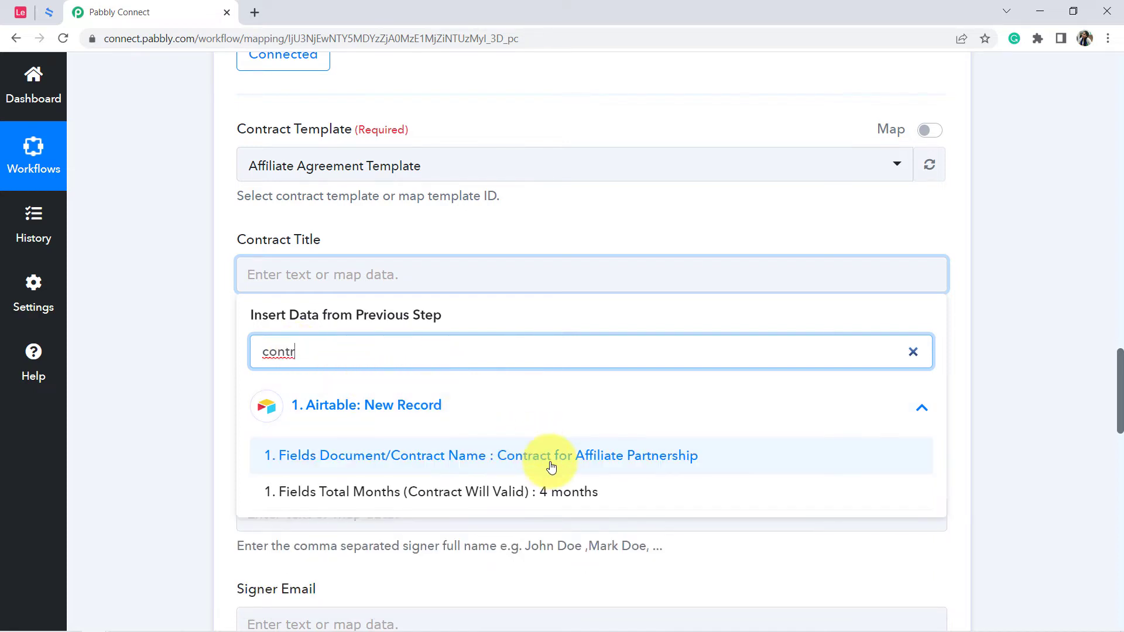
{"action": "left_click", "coordinate": [564, 466]}
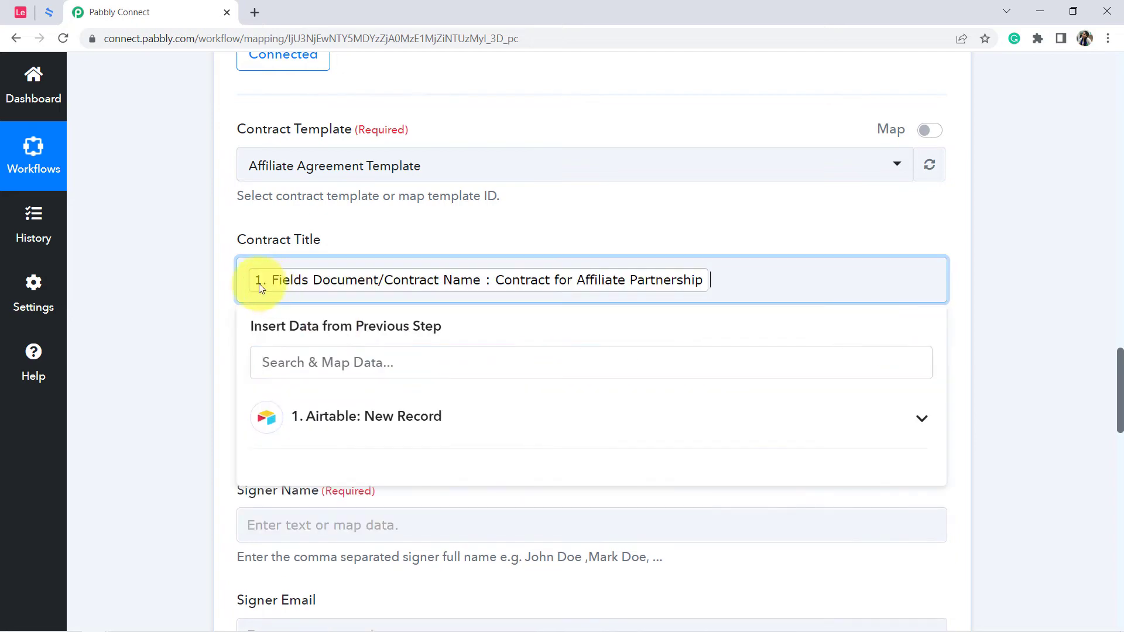
{"action": "left_click", "coordinate": [184, 297]}
Map Fields Signer Name from the Airtable New Record data to the required Signer Name.
{"action": "left_click_drag", "start_coordinate": [1119, 380], "coordinate": [1119, 422]}
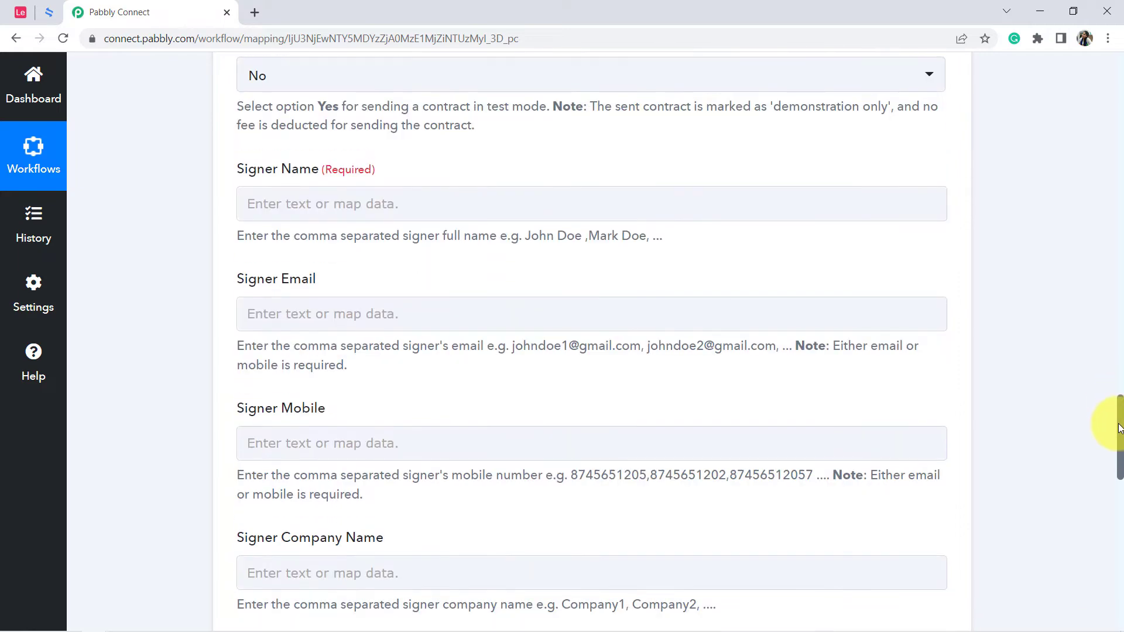
{"action": "left_click", "coordinate": [376, 205]}
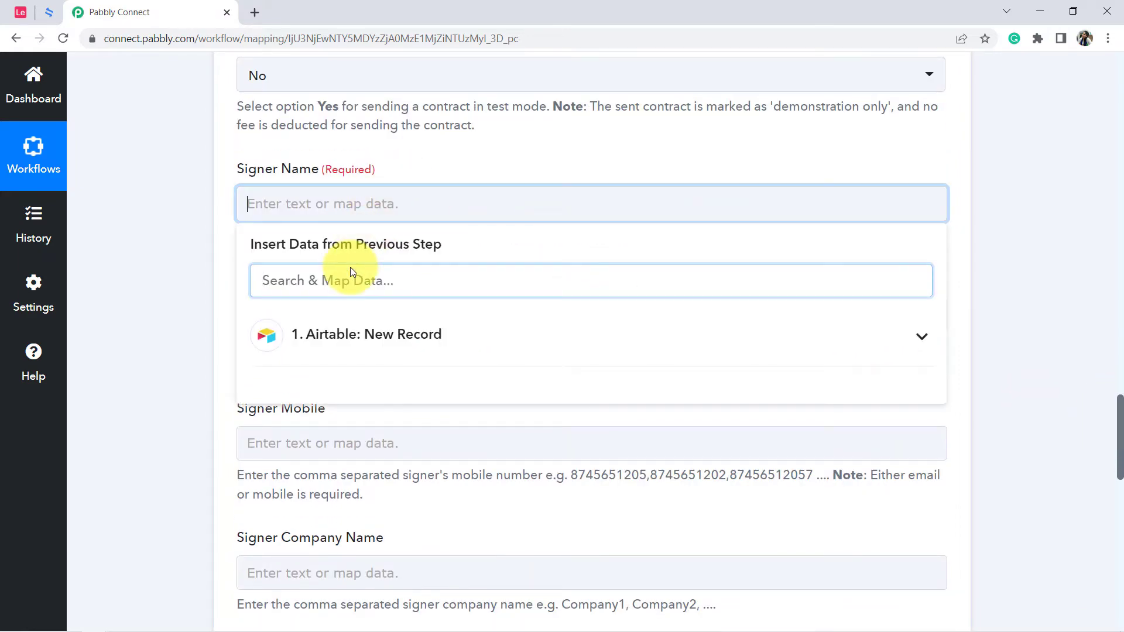
{"action": "left_click", "coordinate": [340, 337]}
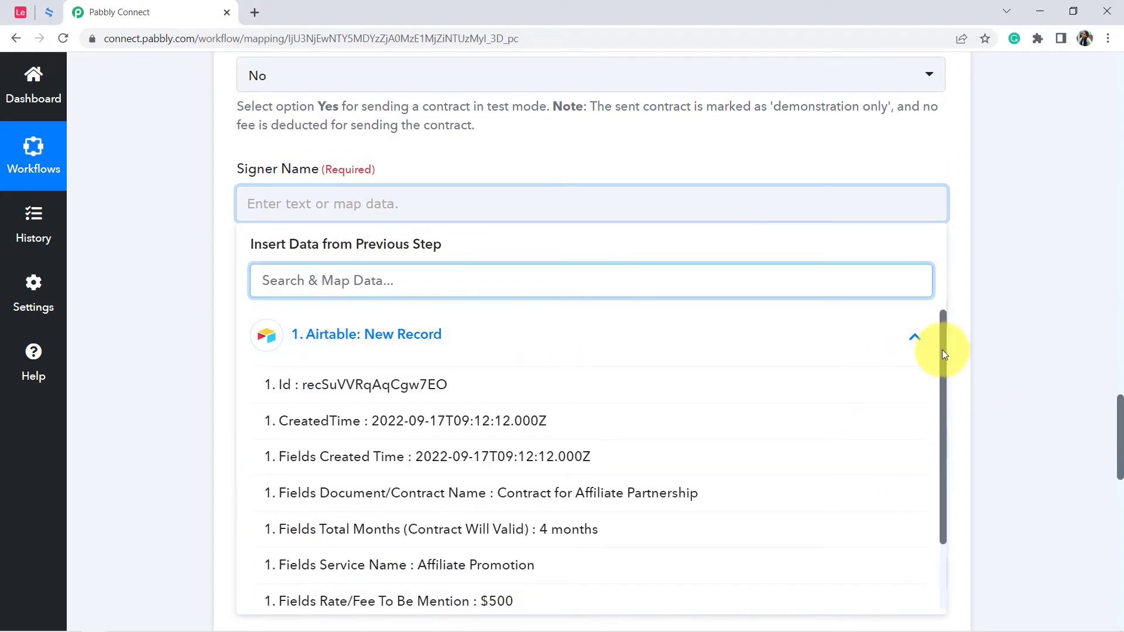
{"action": "left_click_drag", "start_coordinate": [942, 349], "coordinate": [952, 440]}
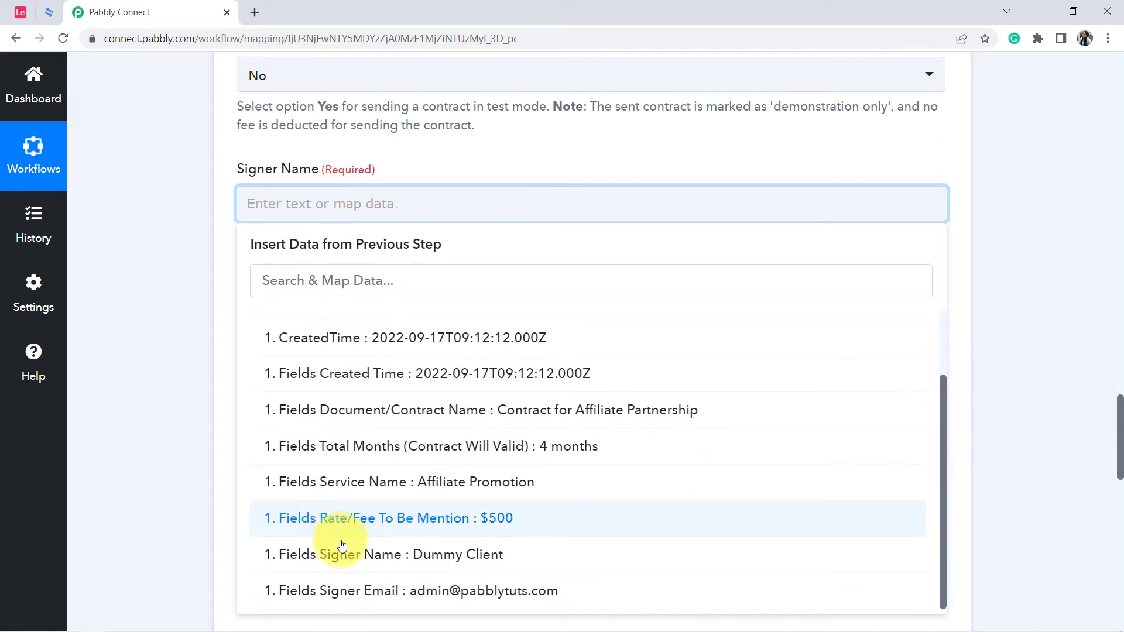
{"action": "left_click", "coordinate": [443, 555]}
{"action": "left_click", "coordinate": [184, 253]}
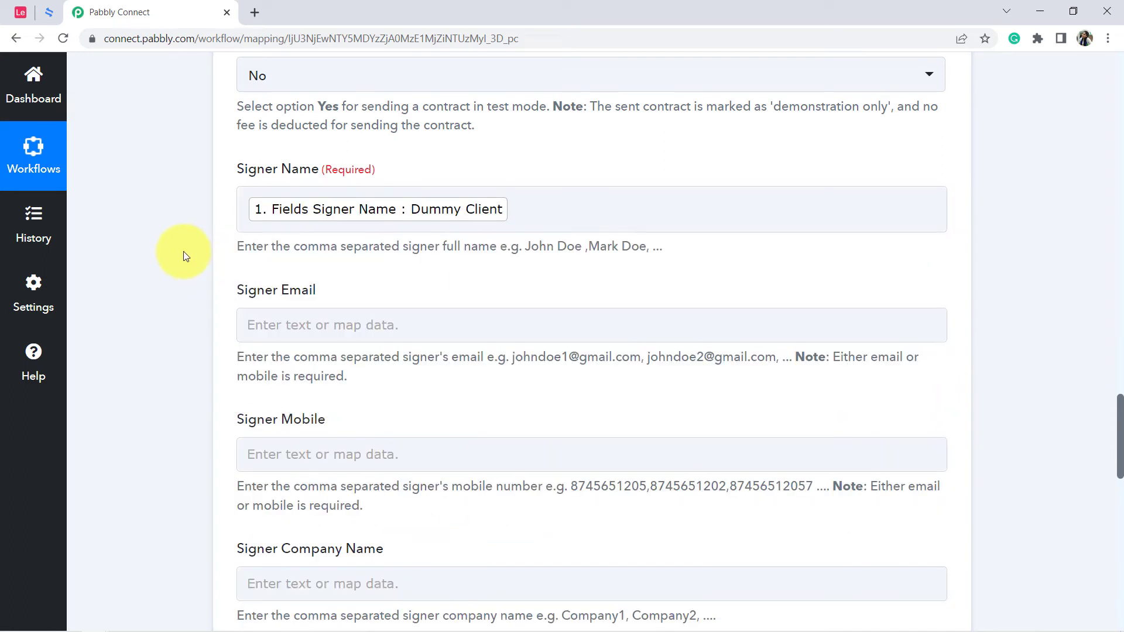
Search the previous step's data for "em" and map Fields Signer Email to the Signer Email.
{"action": "scroll", "coordinate": [184, 251], "scroll_direction": "down", "scroll_amount": 1}
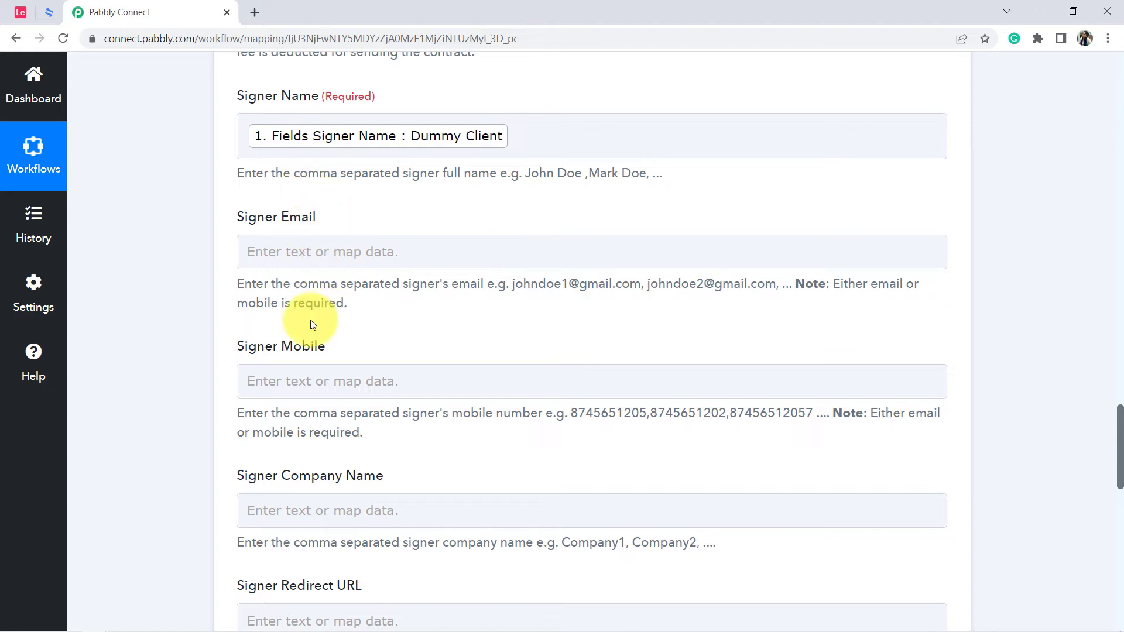
{"action": "left_click", "coordinate": [318, 258]}
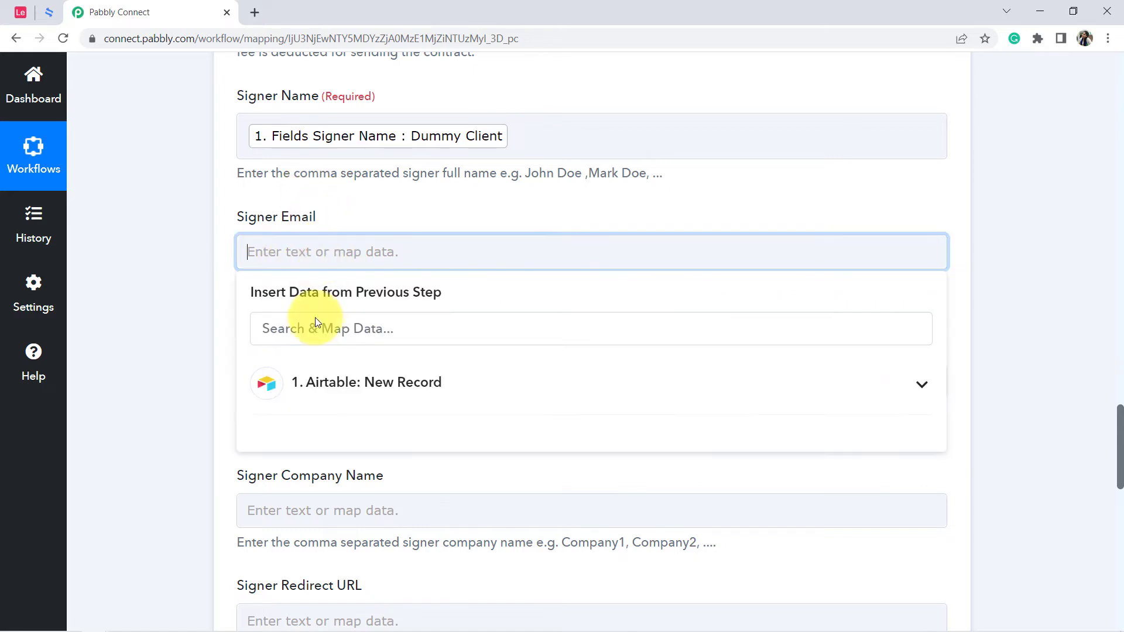
{"action": "type", "text": "em"}
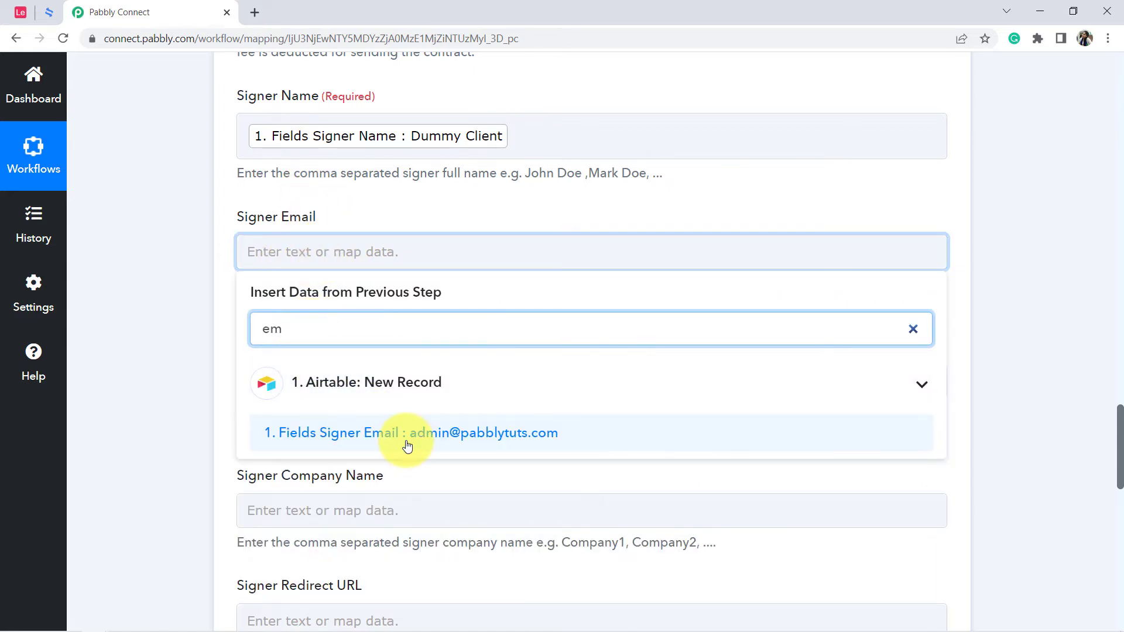
{"action": "left_click", "coordinate": [476, 436]}
{"action": "left_click", "coordinate": [175, 357]}
Review the Create Contract action's remaining signer fields, including mobile, company name, redirect URL and auto sign, plus Metadata.
{"action": "scroll", "coordinate": [176, 357], "scroll_direction": "down", "scroll_amount": 2}
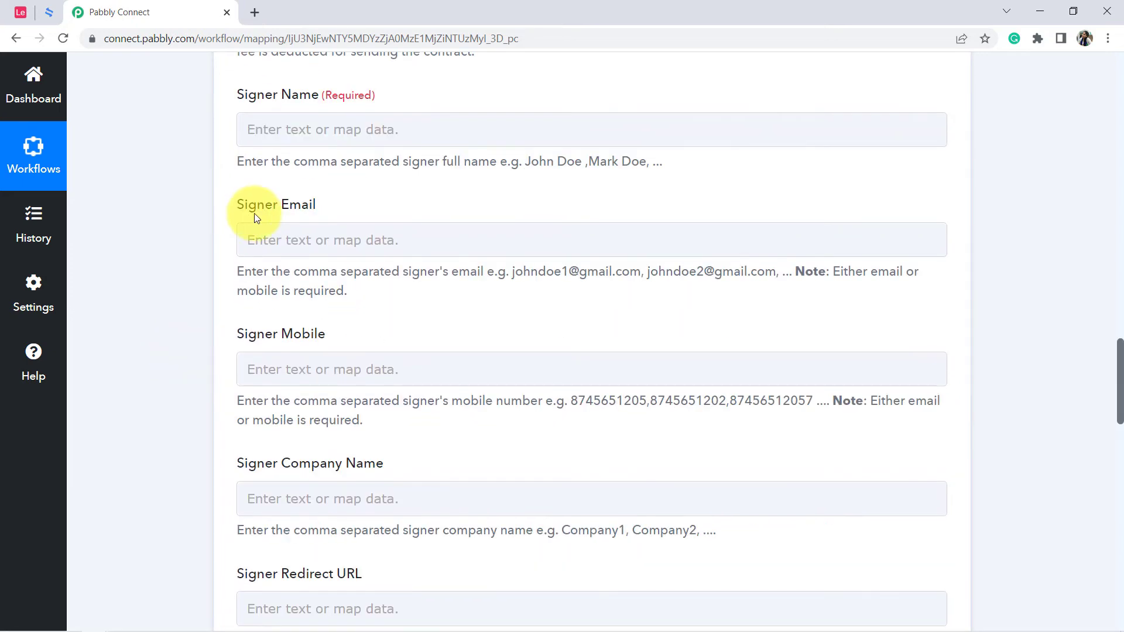
{"action": "left_click_drag", "start_coordinate": [246, 205], "coordinate": [281, 240]}
{"action": "left_click_drag", "start_coordinate": [248, 333], "coordinate": [314, 399]}
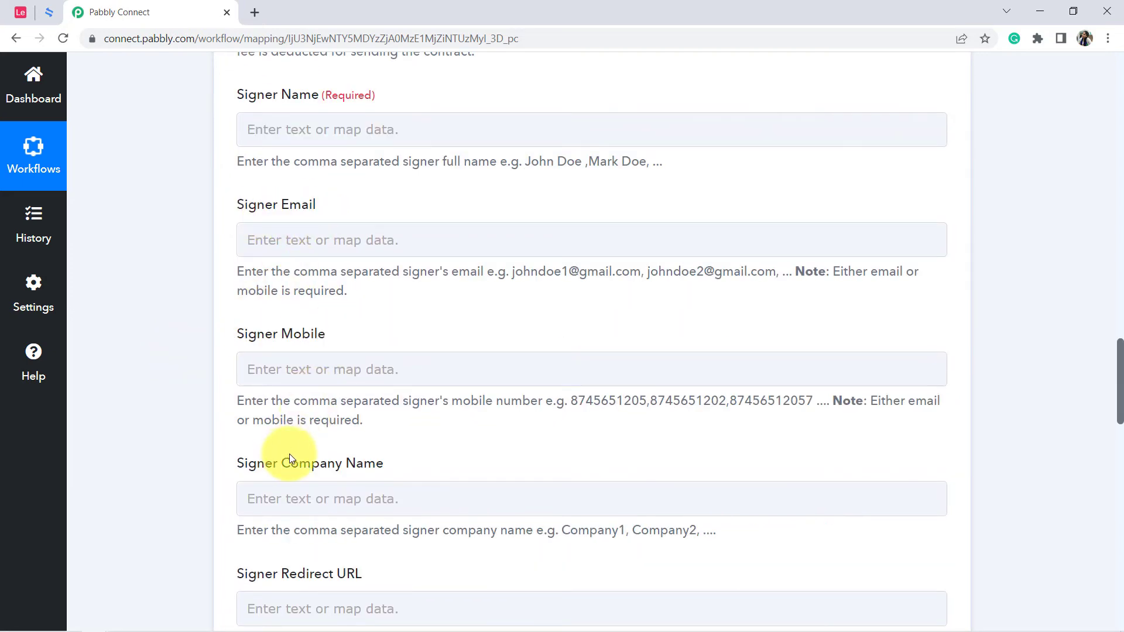
{"action": "scroll", "coordinate": [377, 439], "scroll_direction": "down", "scroll_amount": 3}
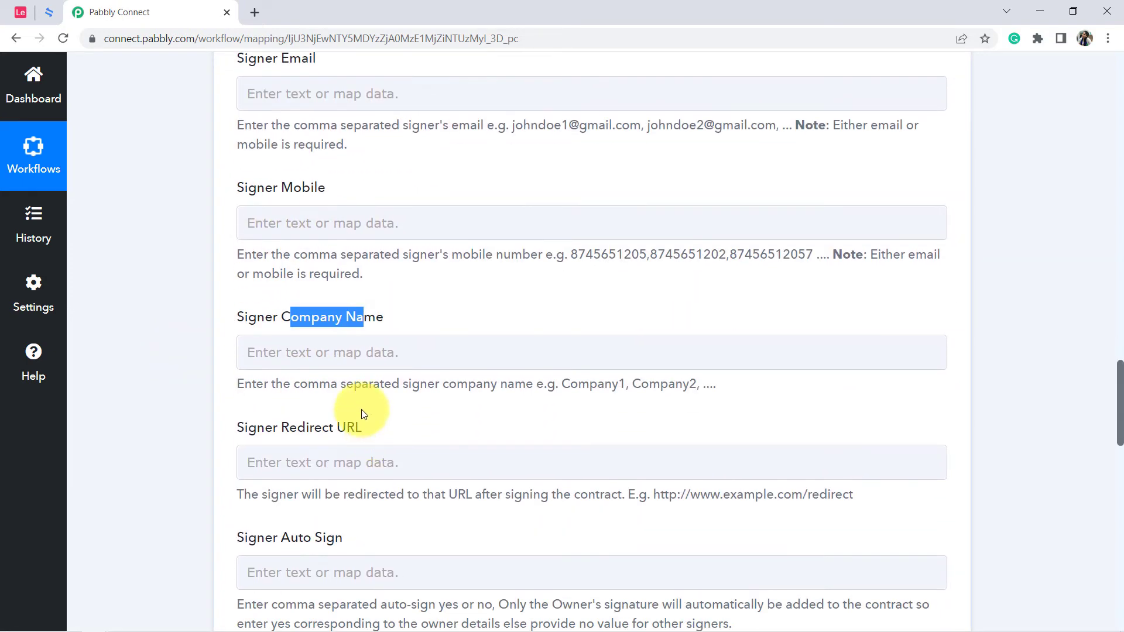
{"action": "scroll", "coordinate": [363, 413], "scroll_direction": "down", "scroll_amount": 3}
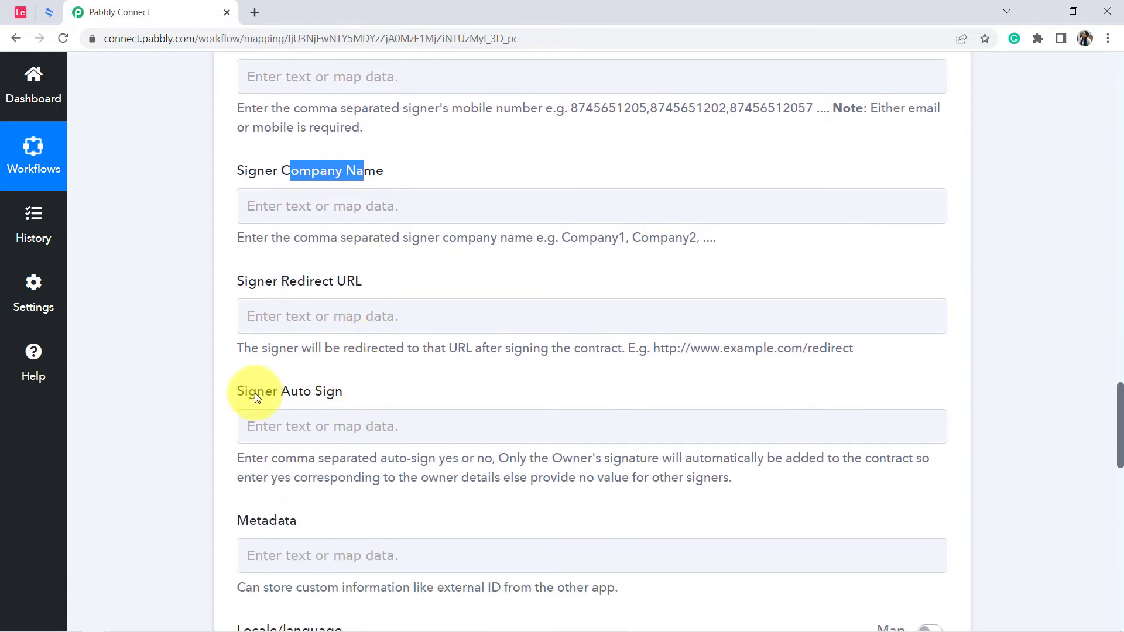
{"action": "left_click_drag", "start_coordinate": [256, 393], "coordinate": [357, 394]}
{"action": "scroll", "coordinate": [205, 357], "scroll_direction": "down", "scroll_amount": 3}
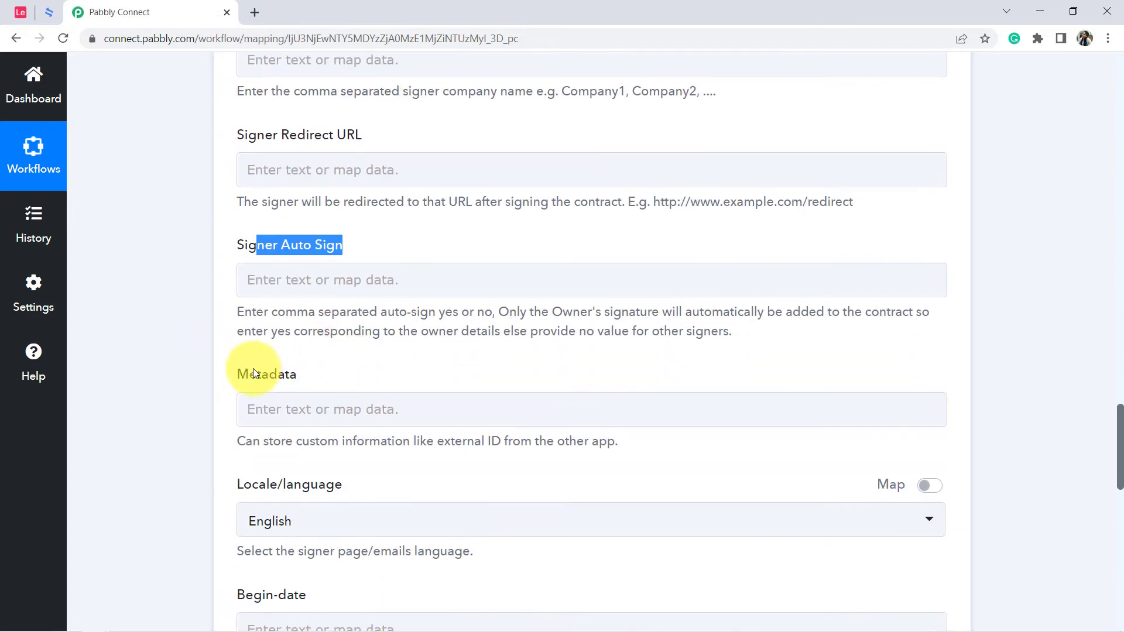
{"action": "left_click_drag", "start_coordinate": [253, 373], "coordinate": [316, 371]}
{"action": "scroll", "coordinate": [310, 366], "scroll_direction": "down", "scroll_amount": 2}
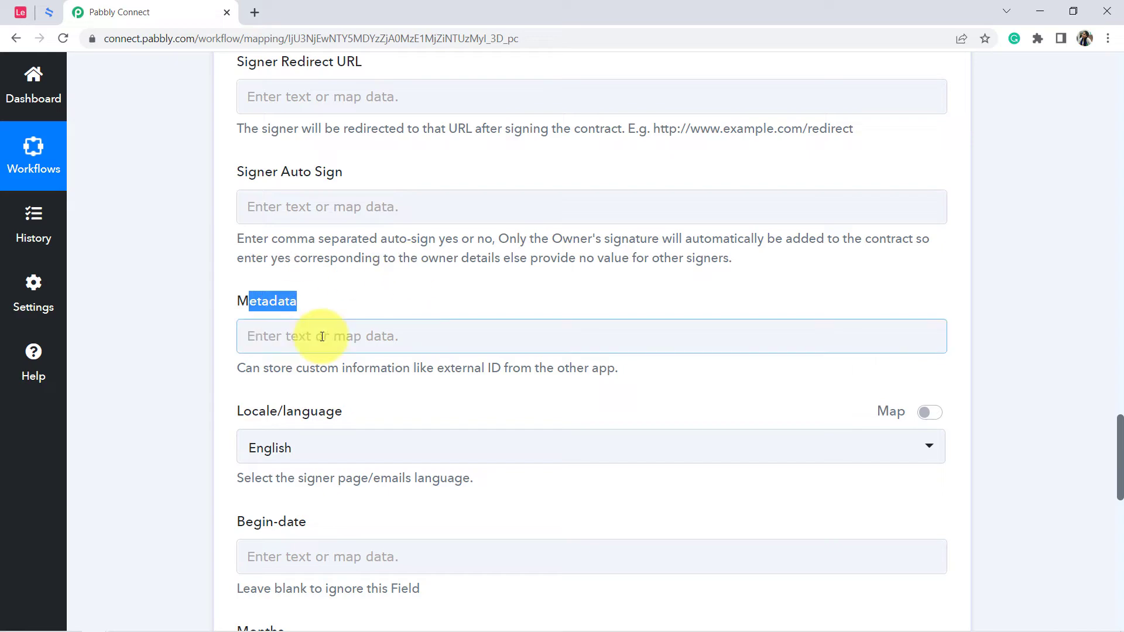
Examine the remaining Create Contract fields: Locale/language, Begin-date, Months, Service and Rate.
{"action": "scroll", "coordinate": [322, 337], "scroll_direction": "down", "scroll_amount": 5}
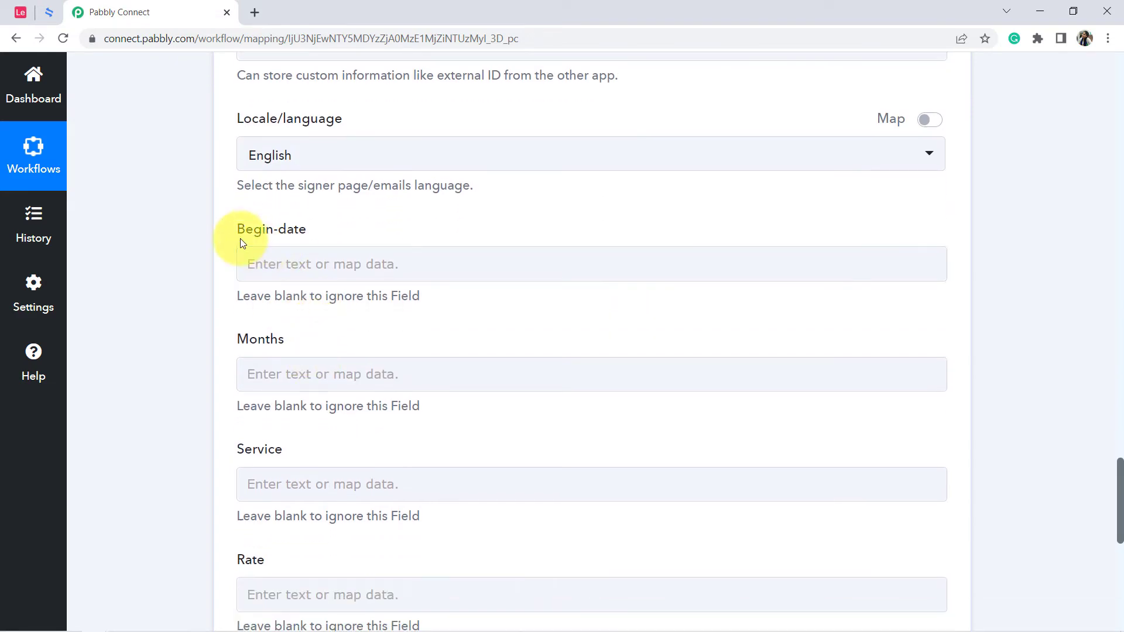
{"action": "left_click_drag", "start_coordinate": [254, 234], "coordinate": [307, 231]}
{"action": "left_click_drag", "start_coordinate": [250, 341], "coordinate": [285, 340]}
{"action": "left_click", "coordinate": [244, 471]}
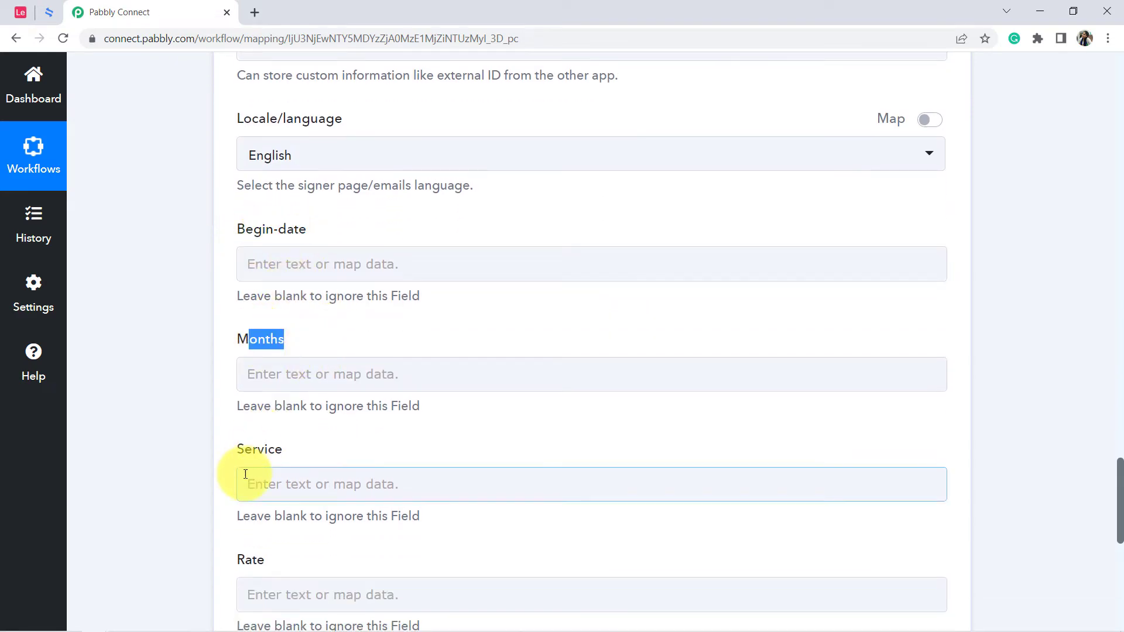
{"action": "scroll", "coordinate": [329, 449], "scroll_direction": "down", "scroll_amount": 2}
{"action": "left_click", "coordinate": [160, 354]}
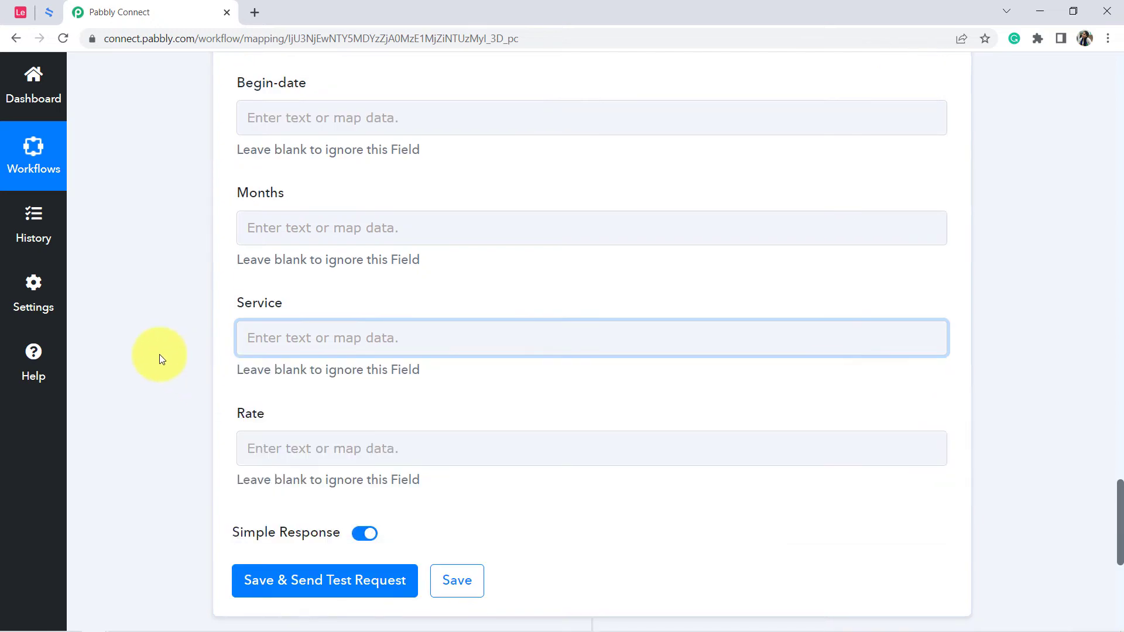
{"action": "scroll", "coordinate": [168, 185], "scroll_direction": "up", "scroll_amount": 8}
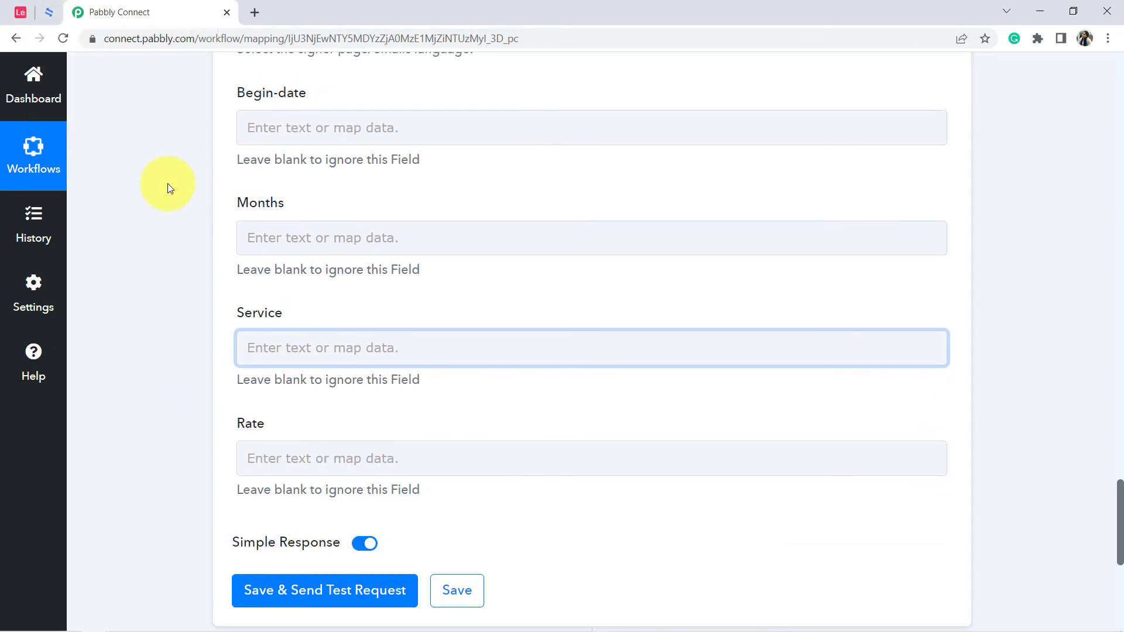
{"action": "scroll", "coordinate": [213, 218], "scroll_direction": "up", "scroll_amount": 12}
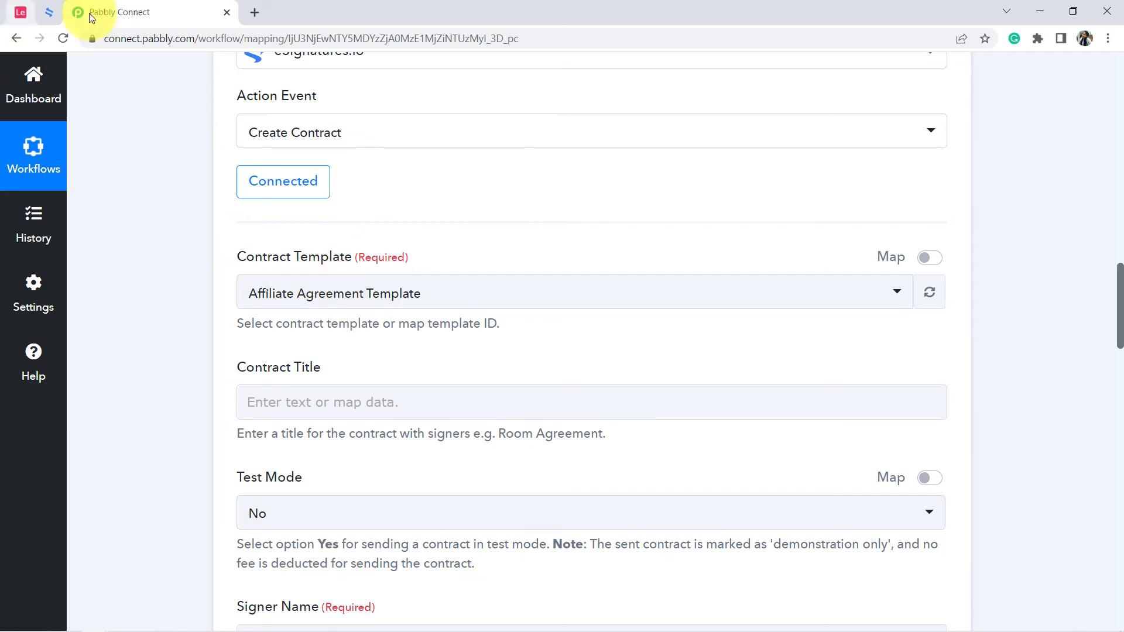
Switch to eSignatures.io, open the Affiliate Agreement Template and examine its begin-date, months, service and rate placeholders.
{"action": "left_click", "coordinate": [55, 13]}
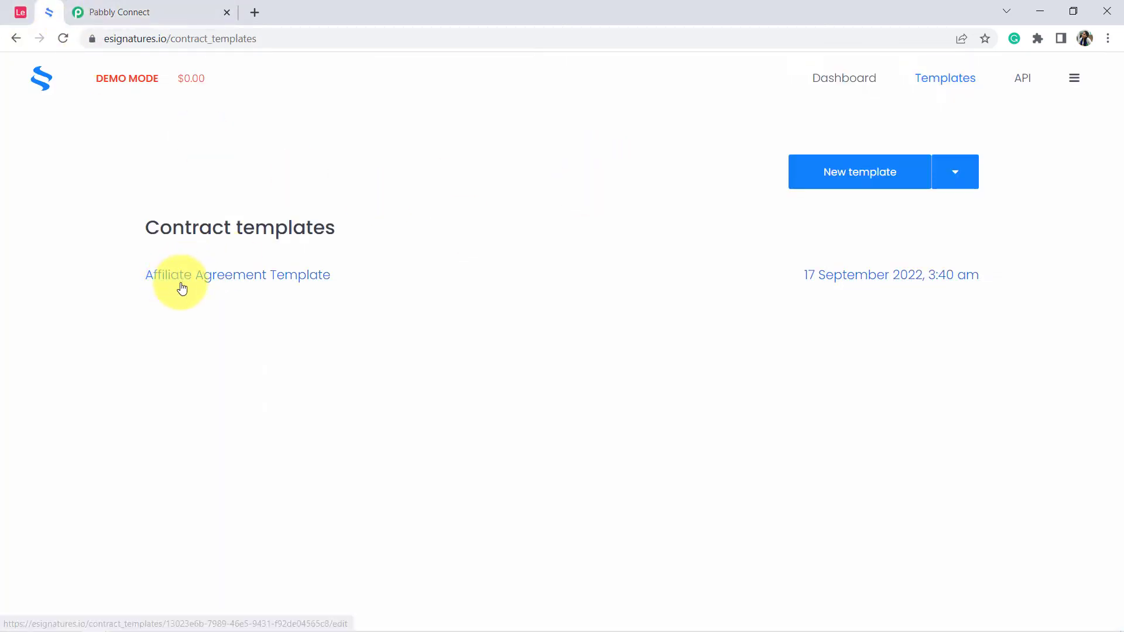
{"action": "left_click", "coordinate": [201, 271]}
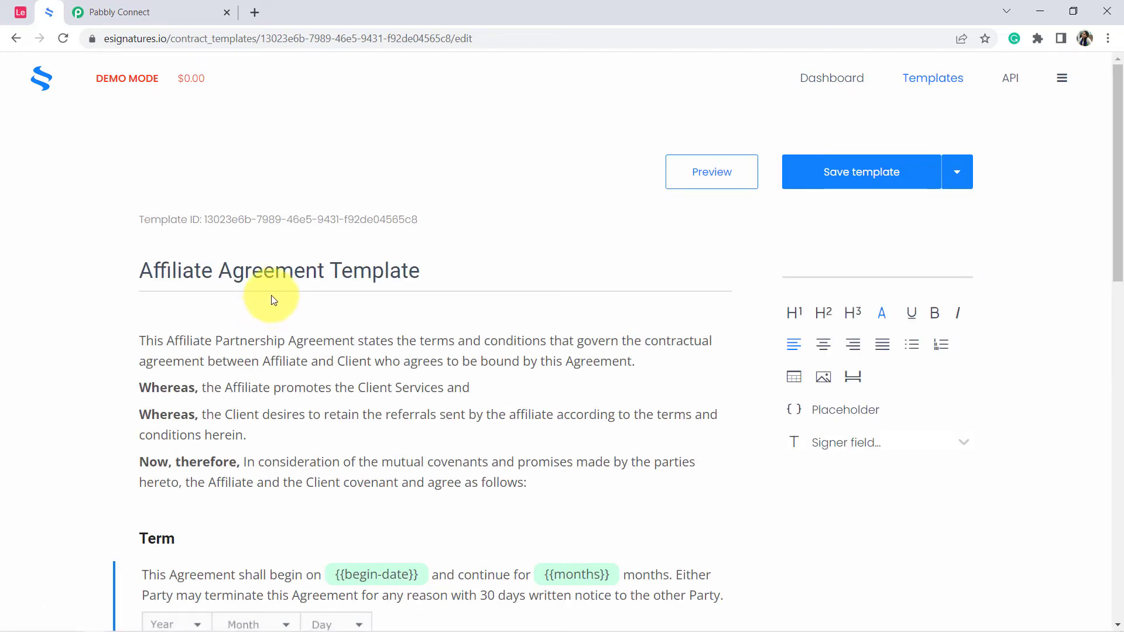
{"action": "scroll", "coordinate": [304, 240], "scroll_direction": "down", "scroll_amount": 5}
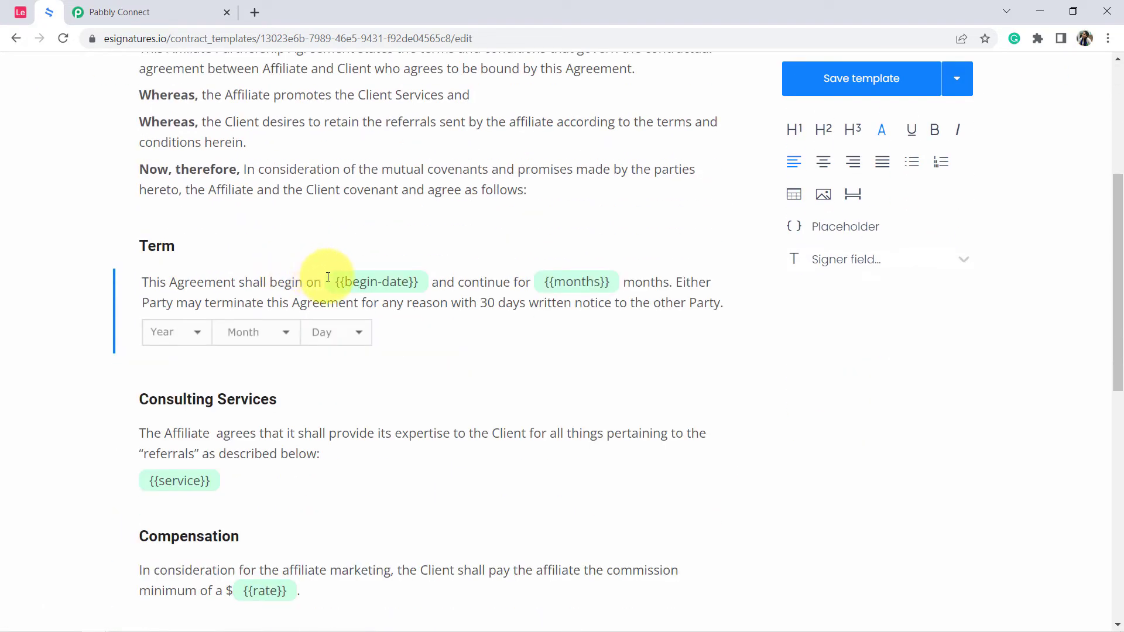
{"action": "left_click", "coordinate": [374, 281]}
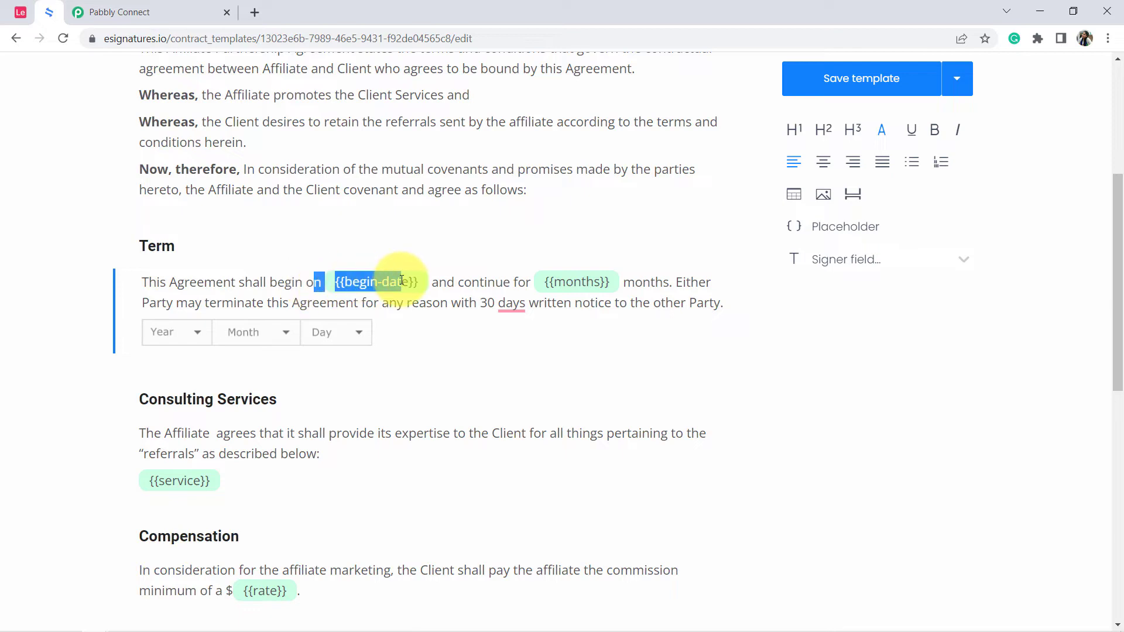
{"action": "left_click", "coordinate": [502, 282]}
{"action": "left_click_drag", "start_coordinate": [530, 278], "coordinate": [612, 283]}
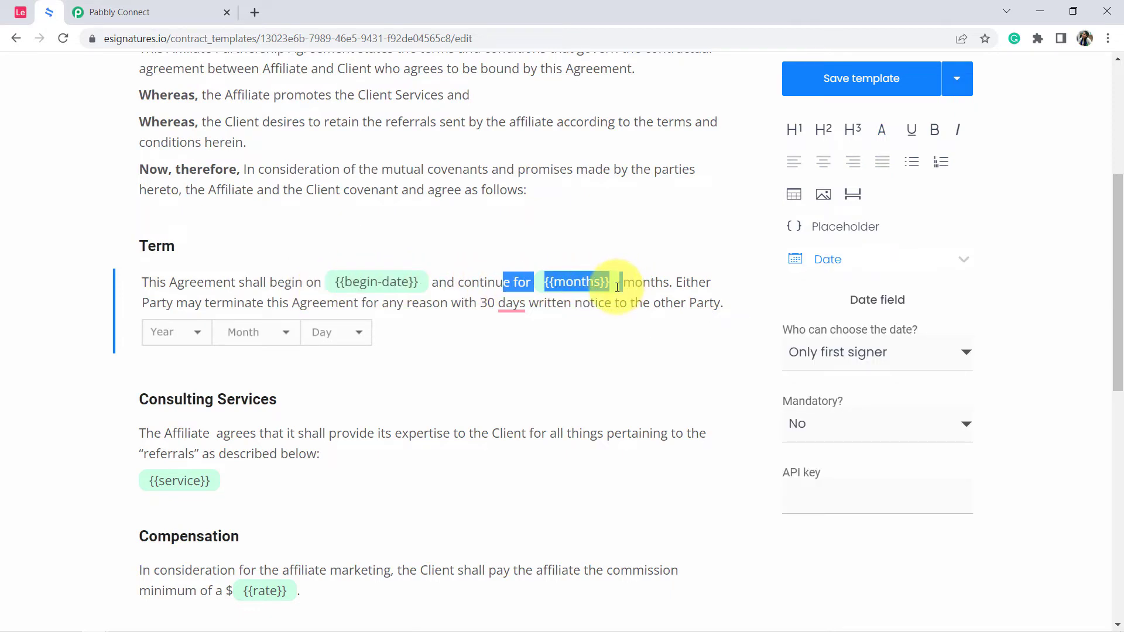
{"action": "scroll", "coordinate": [250, 326], "scroll_direction": "down", "scroll_amount": 4}
{"action": "scroll", "coordinate": [221, 306], "scroll_direction": "down", "scroll_amount": 4}
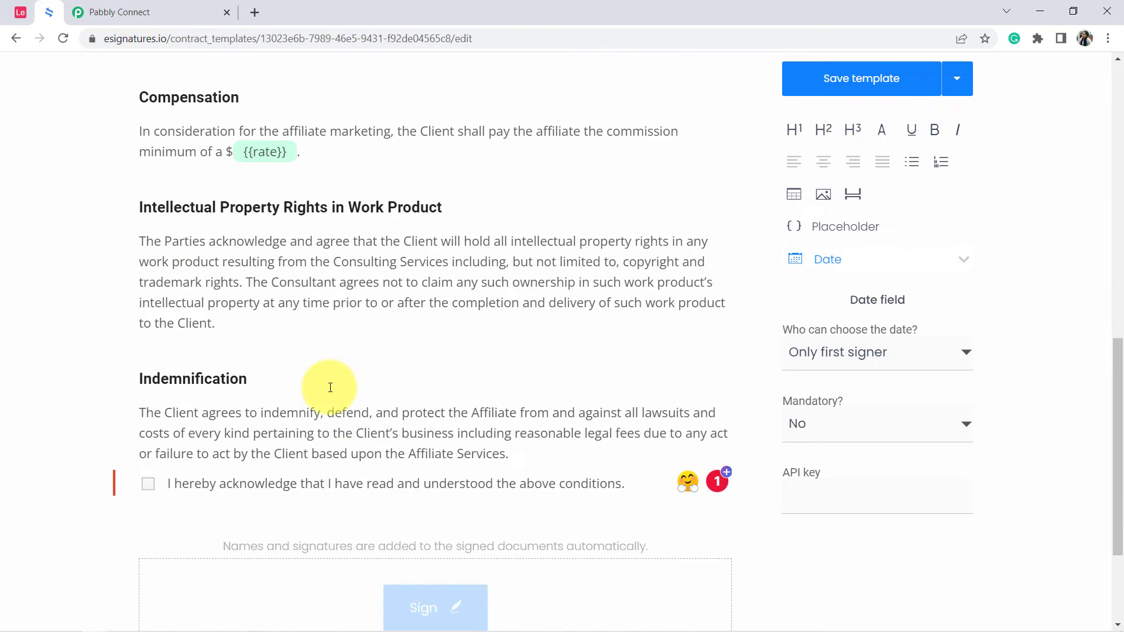
{"action": "scroll", "coordinate": [333, 389], "scroll_direction": "down", "scroll_amount": 2}
{"action": "scroll", "coordinate": [341, 391], "scroll_direction": "up", "scroll_amount": 15}
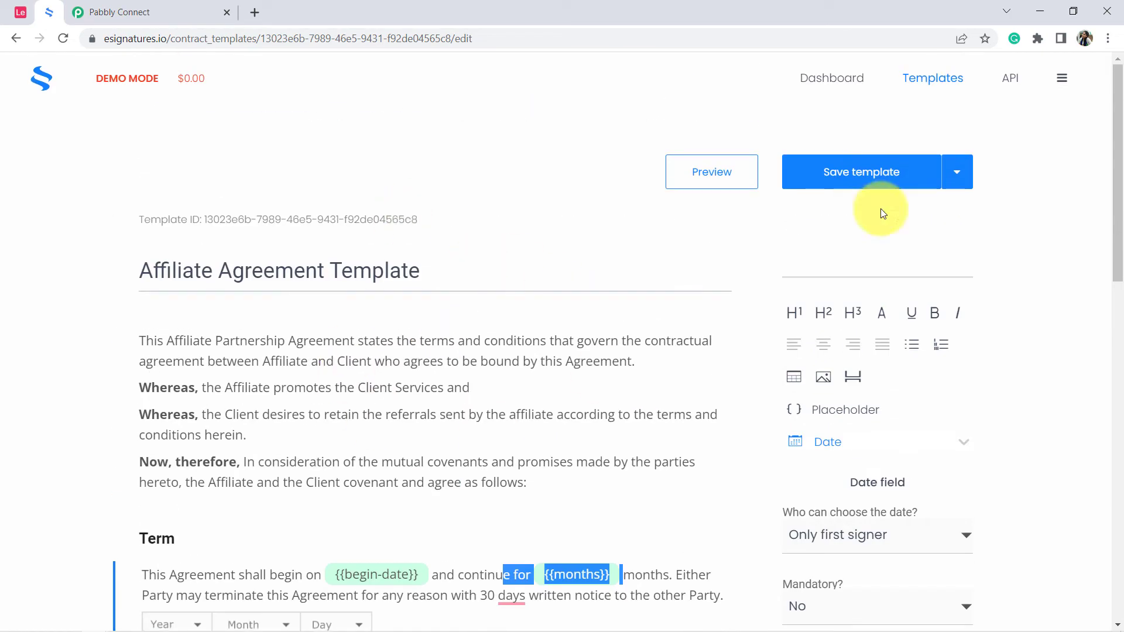
Compare the Begin-date, Months, Service and Rate fields in Pabbly Connect with the placeholders in the eSignatures.io template.
{"action": "left_click", "coordinate": [188, 13]}
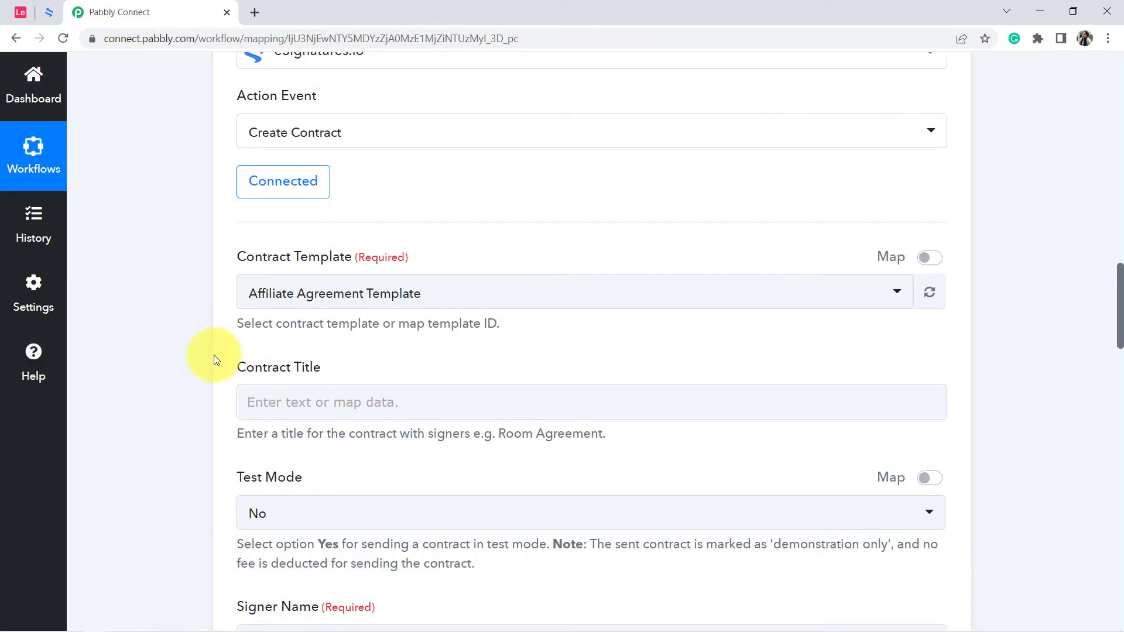
{"action": "scroll", "coordinate": [214, 359], "scroll_direction": "down", "scroll_amount": 13}
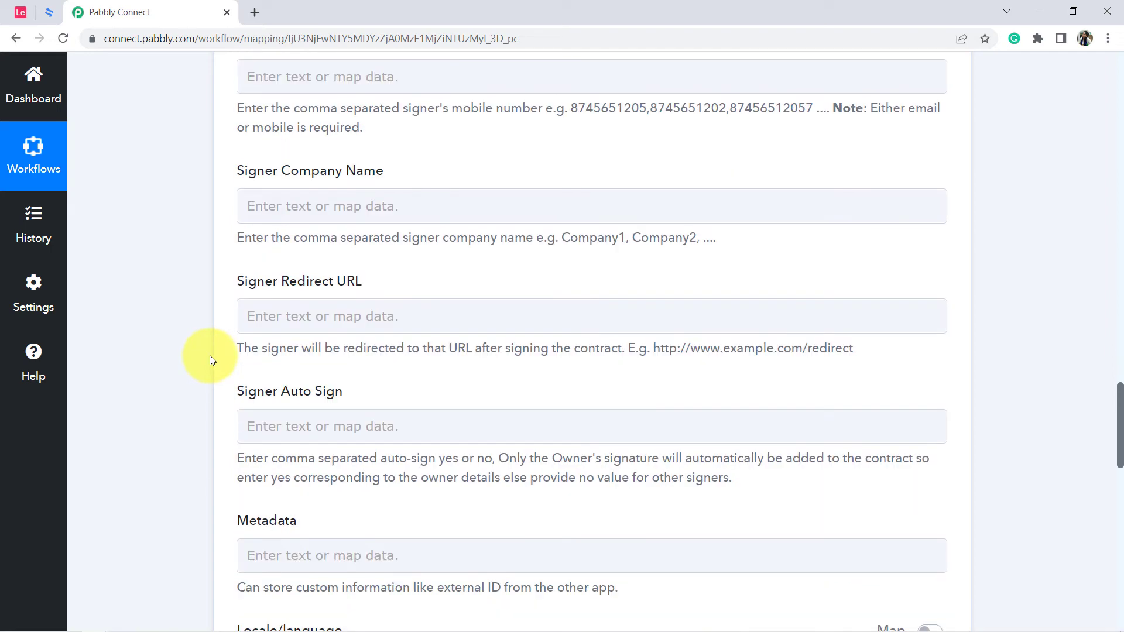
{"action": "scroll", "coordinate": [211, 357], "scroll_direction": "down", "scroll_amount": 8}
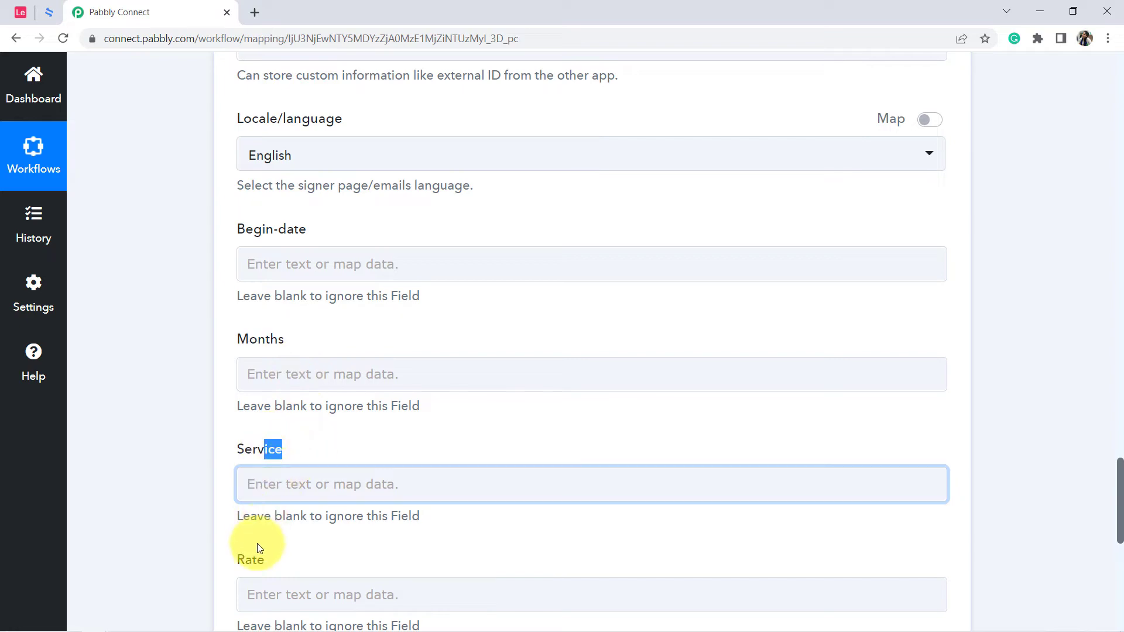
{"action": "left_click", "coordinate": [55, 12]}
{"action": "scroll", "coordinate": [313, 376], "scroll_direction": "down", "scroll_amount": 2}
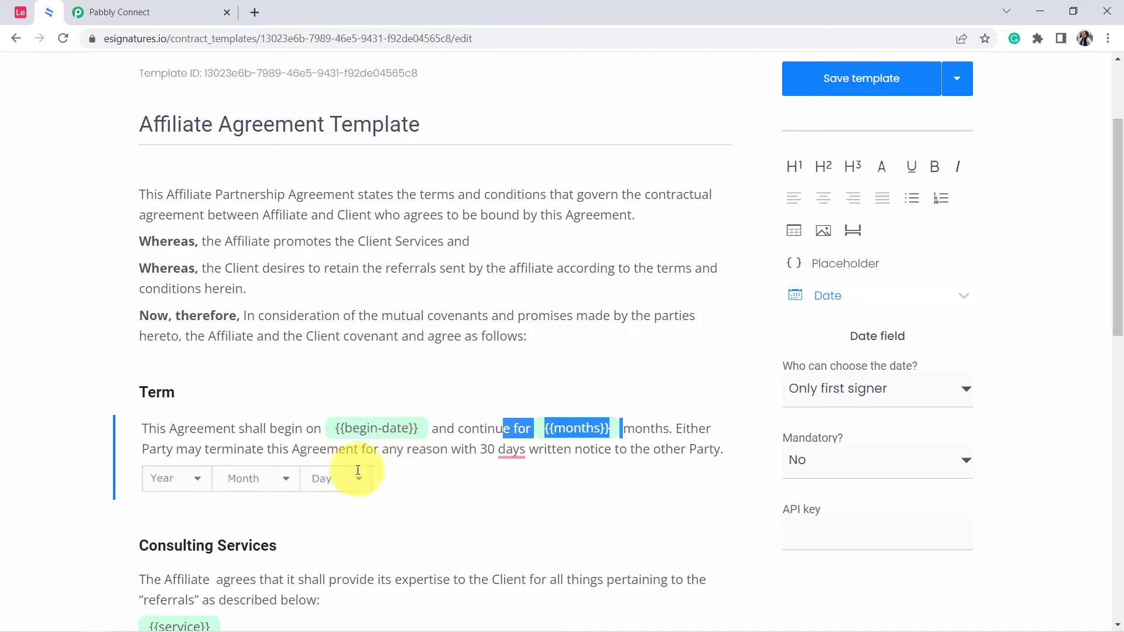
{"action": "left_click", "coordinate": [135, 12]}
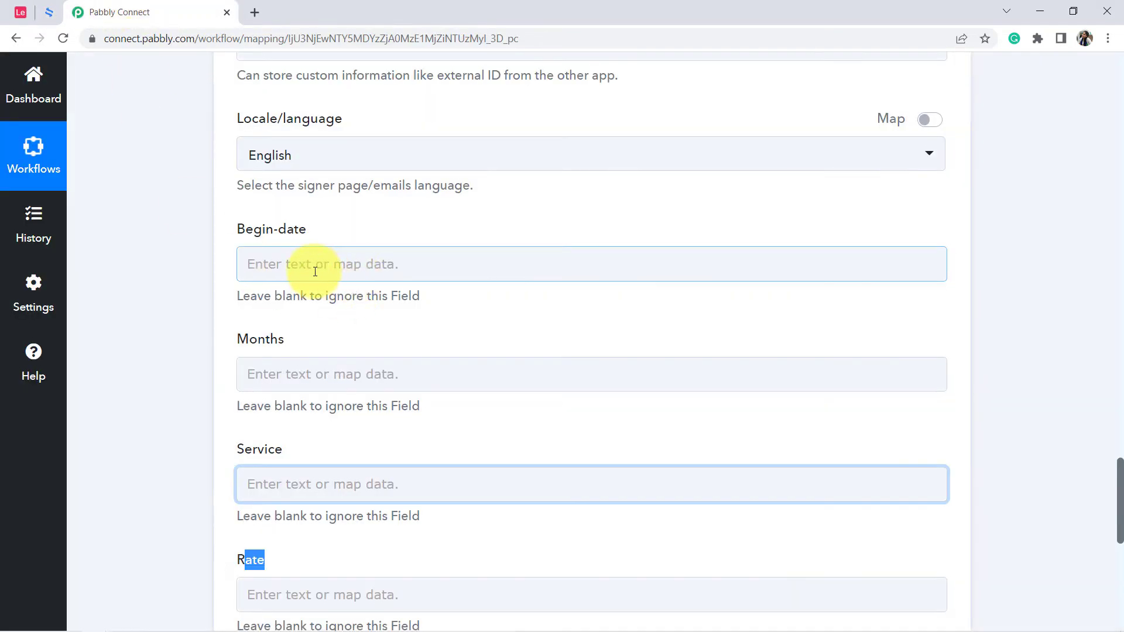
{"action": "left_click_drag", "start_coordinate": [237, 230], "coordinate": [320, 238]}
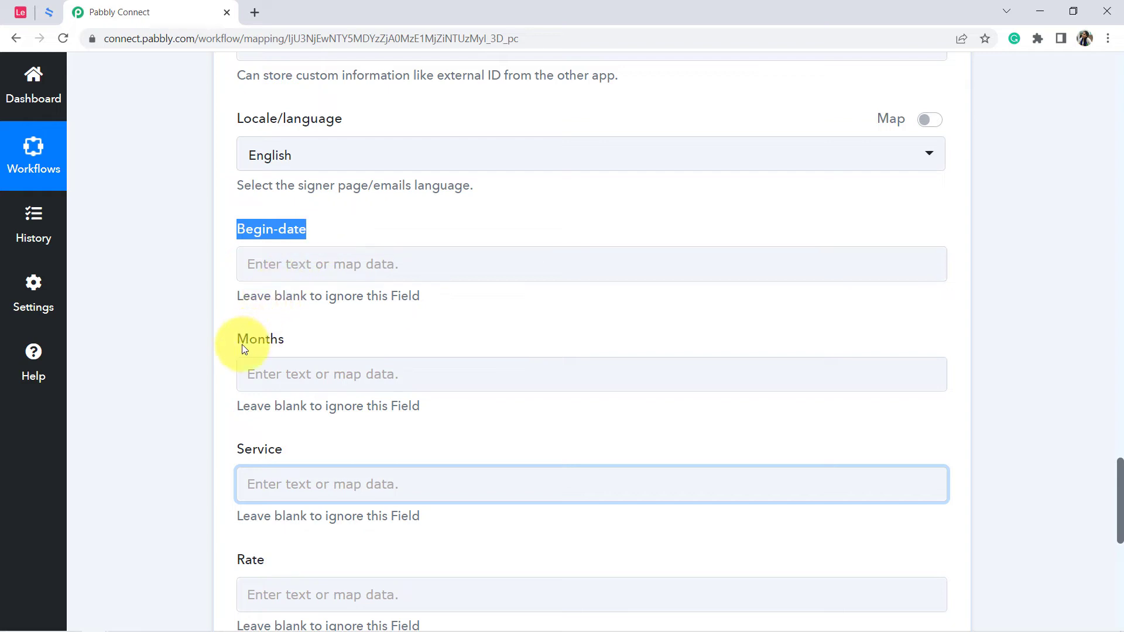
{"action": "left_click", "coordinate": [51, 19]}
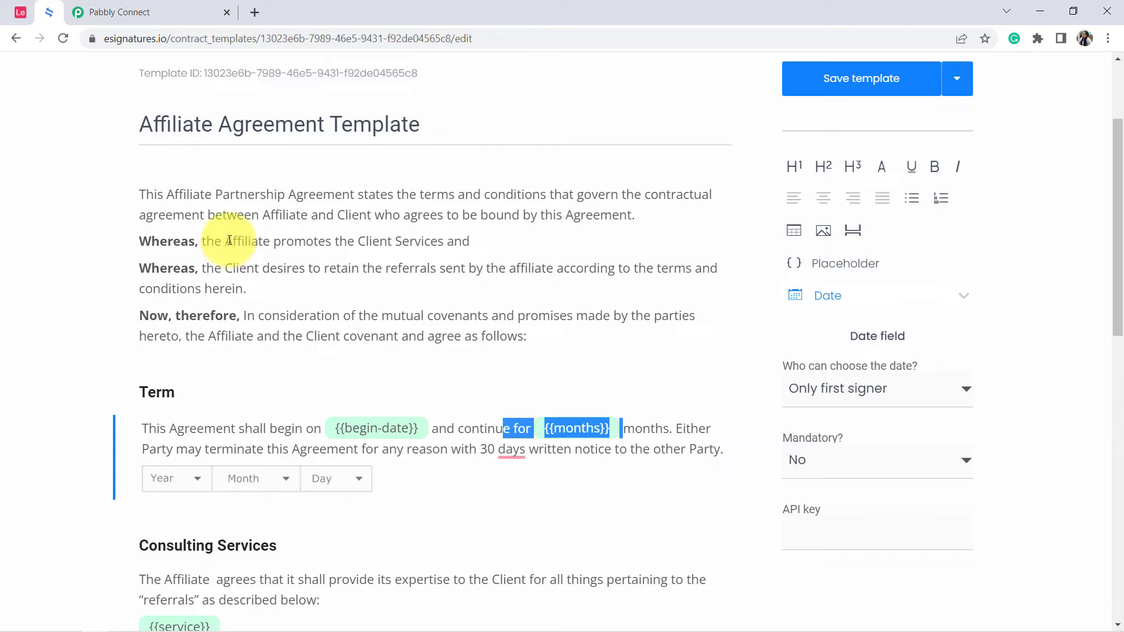
Switch back to Pabbly Connect and map Fields Contact Start Date from the Airtable New Record data to Begin-date.
{"action": "left_click", "coordinate": [128, 5]}
{"action": "scroll", "coordinate": [176, 275], "scroll_direction": "down", "scroll_amount": 2}
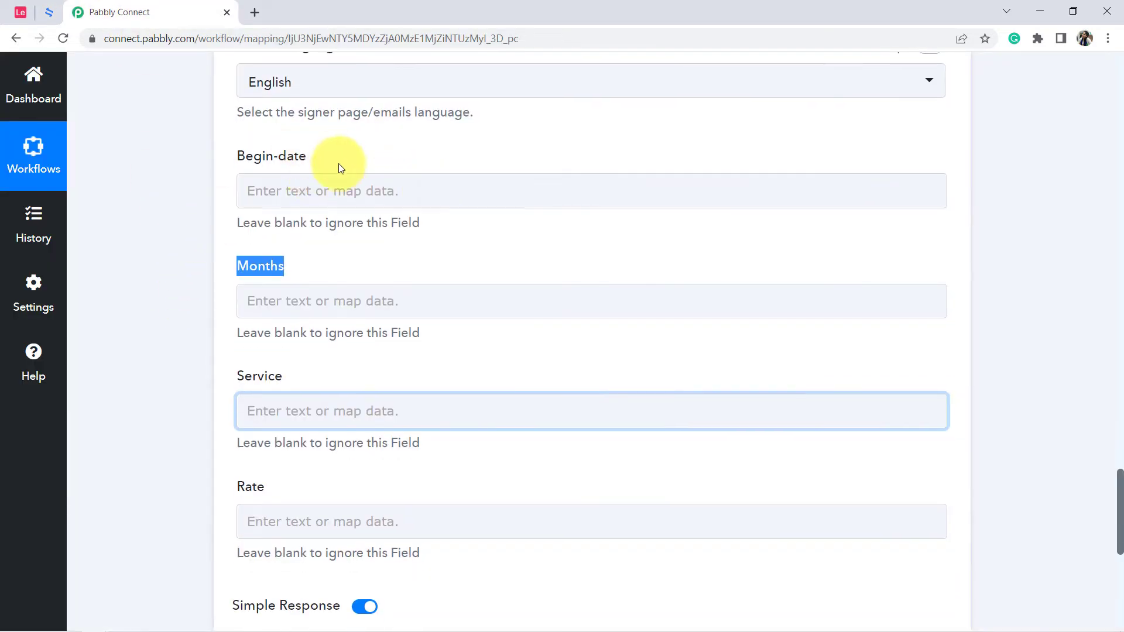
{"action": "left_click", "coordinate": [327, 196]}
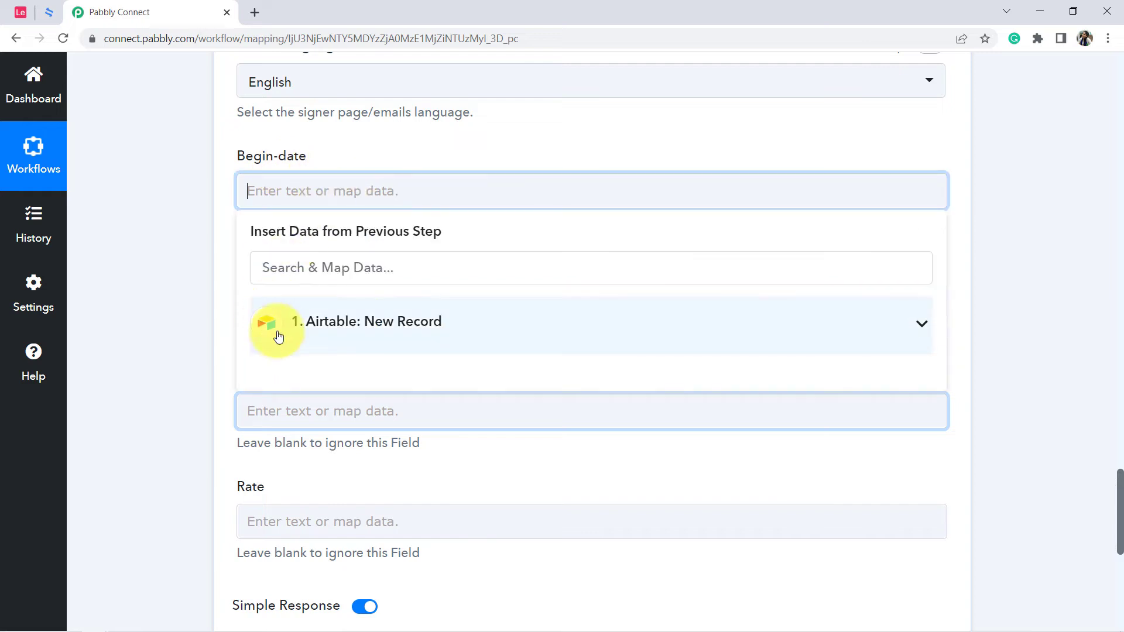
{"action": "left_click", "coordinate": [374, 328]}
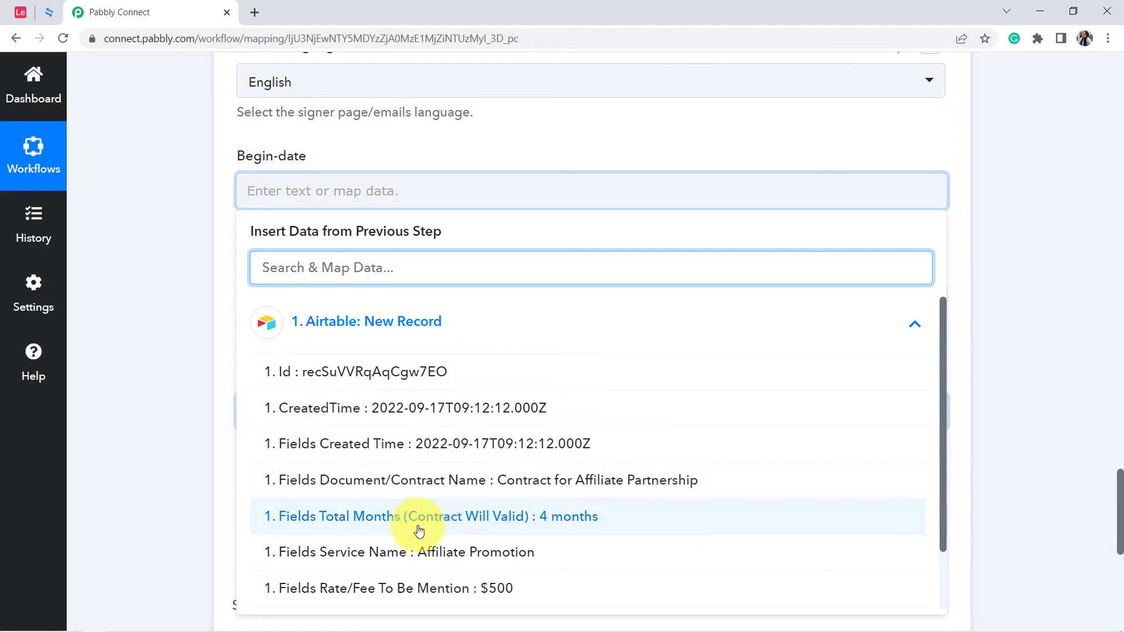
{"action": "left_click_drag", "start_coordinate": [943, 363], "coordinate": [911, 472]}
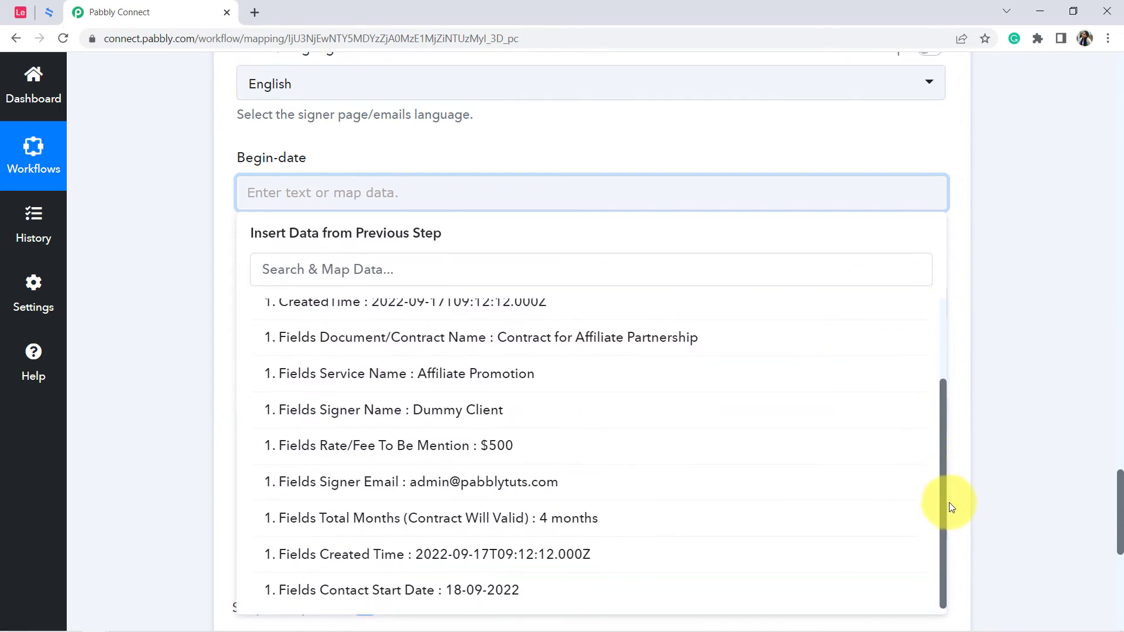
{"action": "left_click", "coordinate": [479, 592]}
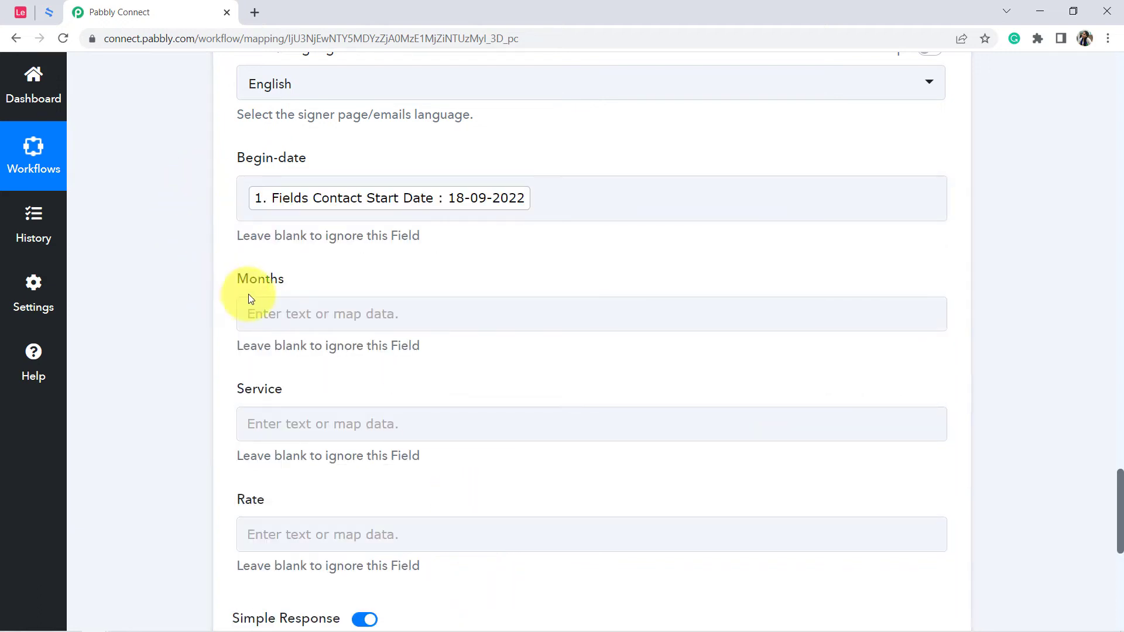
Search the previous step's data for "month" and map Fields Total Months (Contract Will Valid) to Months.
{"action": "left_click", "coordinate": [263, 310]}
{"action": "left_click", "coordinate": [286, 389]}
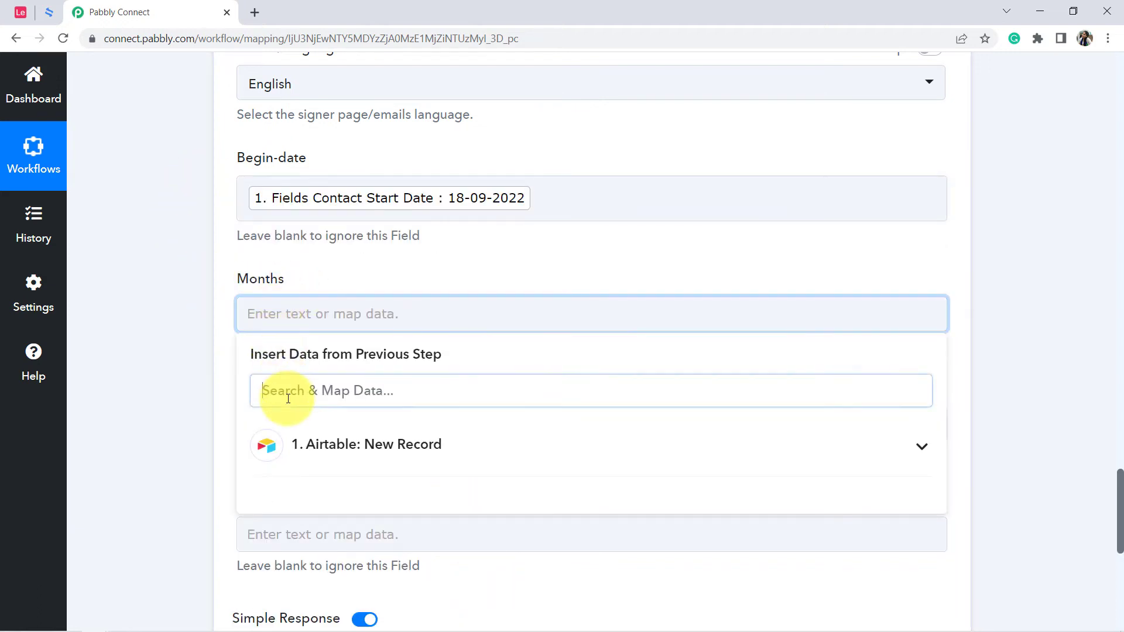
{"action": "type", "text": "month"}
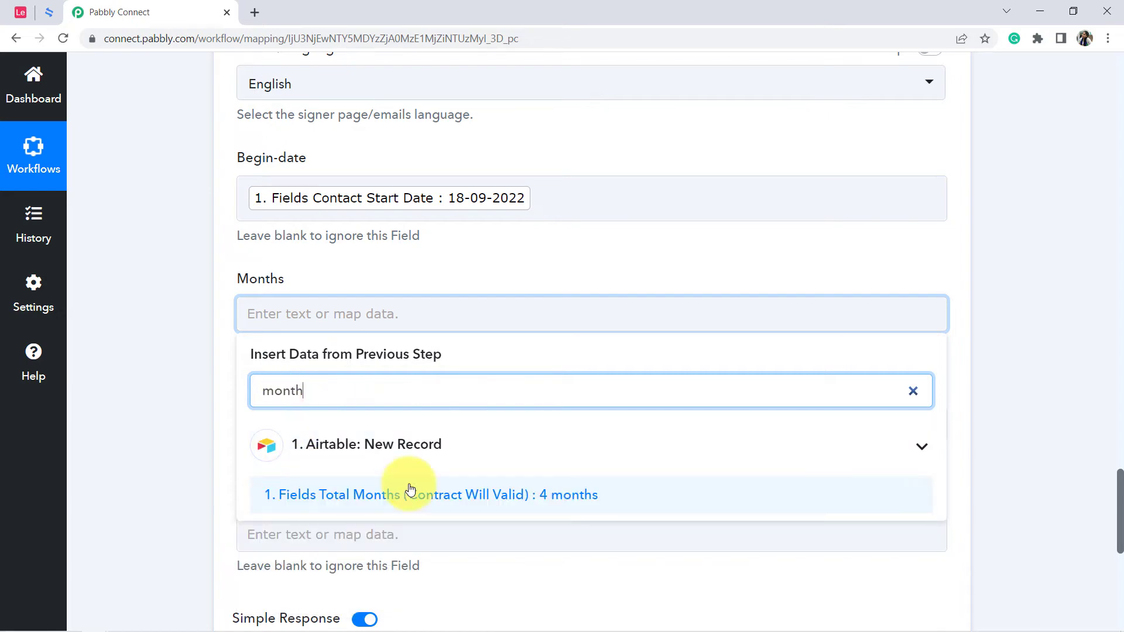
{"action": "left_click", "coordinate": [555, 495]}
{"action": "left_click", "coordinate": [170, 359]}
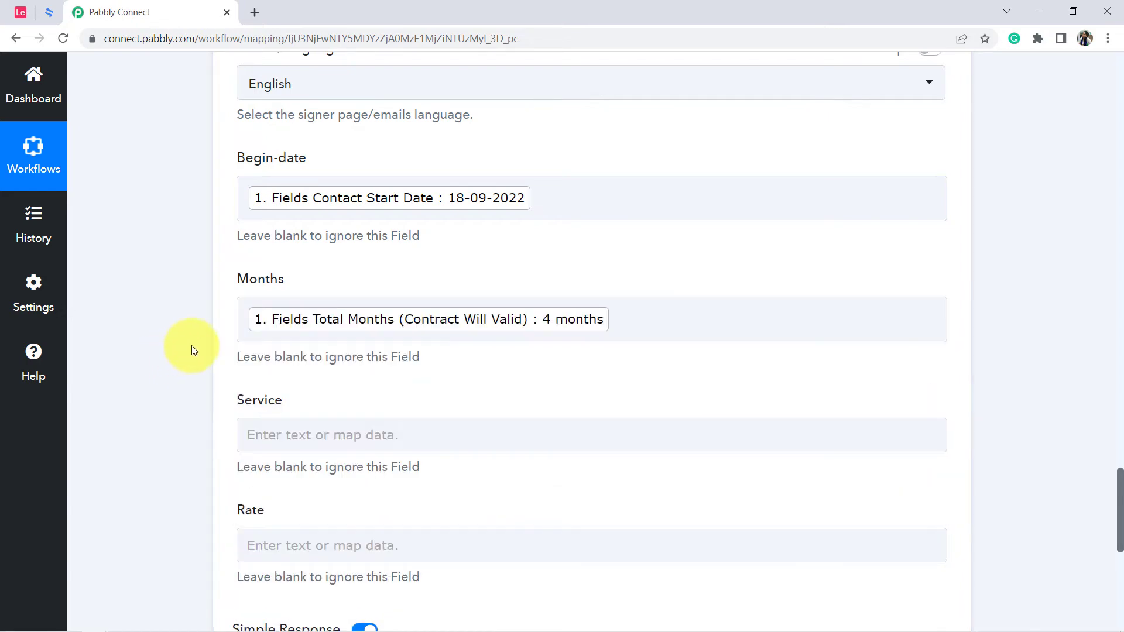
Search the previous step's data for "servi" and map Fields Service Name to Service.
{"action": "scroll", "coordinate": [191, 345], "scroll_direction": "down", "scroll_amount": 4}
{"action": "left_click", "coordinate": [271, 224]}
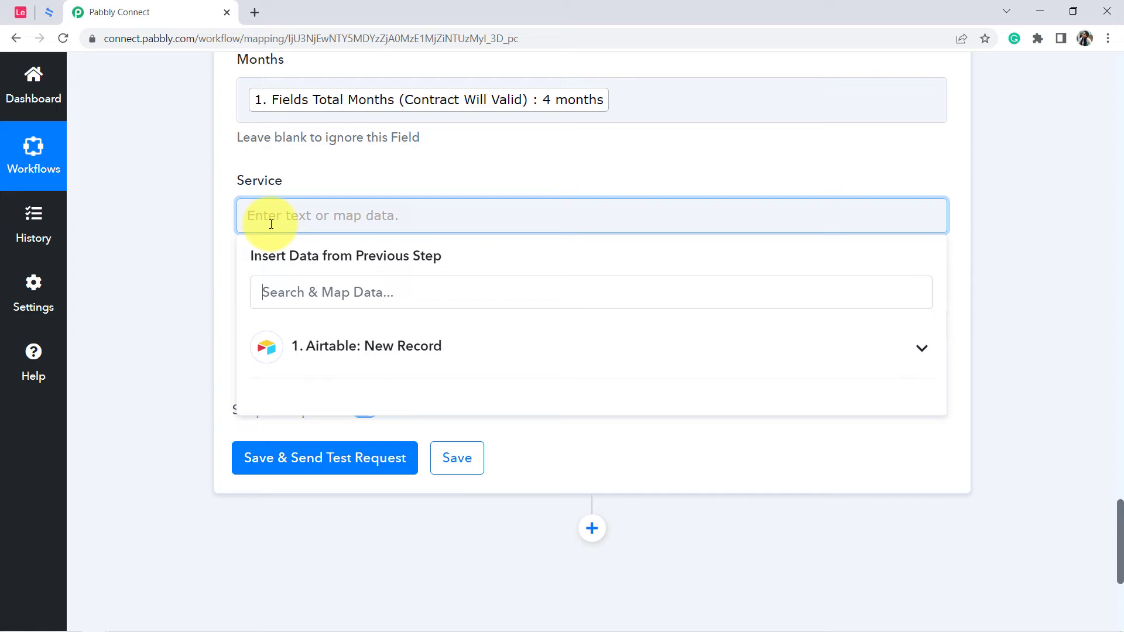
{"action": "left_click", "coordinate": [275, 293]}
{"action": "type", "text": "servi"}
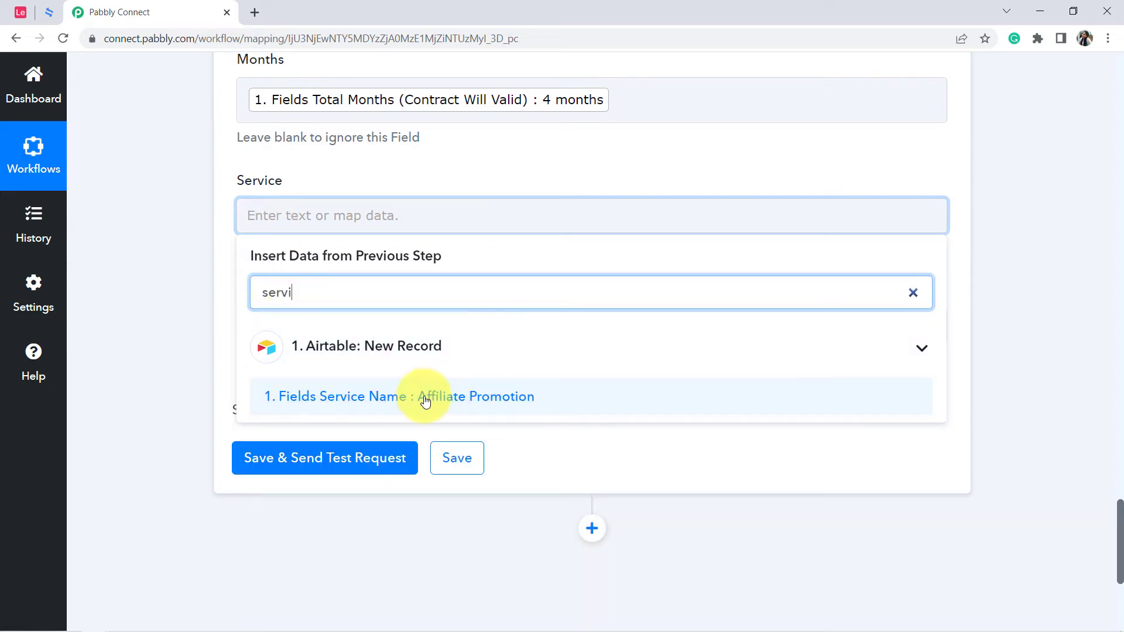
{"action": "left_click", "coordinate": [467, 404]}
{"action": "left_click", "coordinate": [170, 333]}
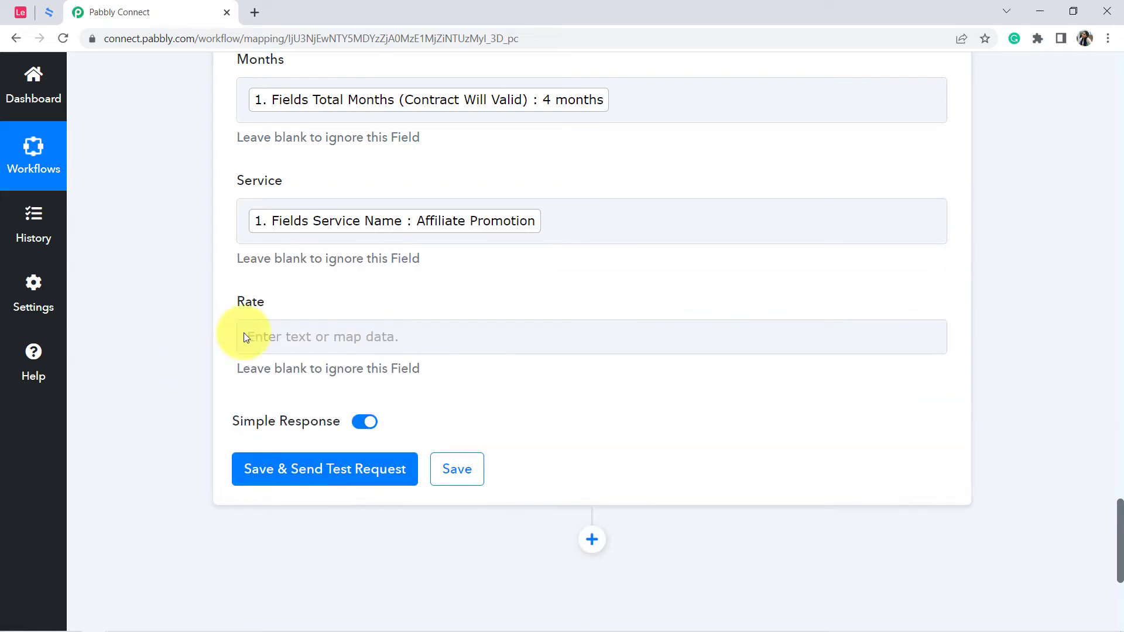
Search the previous step's data for "rat" and map Fields Rate/Fee To Be Mention to Rate.
{"action": "left_click", "coordinate": [281, 336]}
{"action": "left_click", "coordinate": [291, 409]}
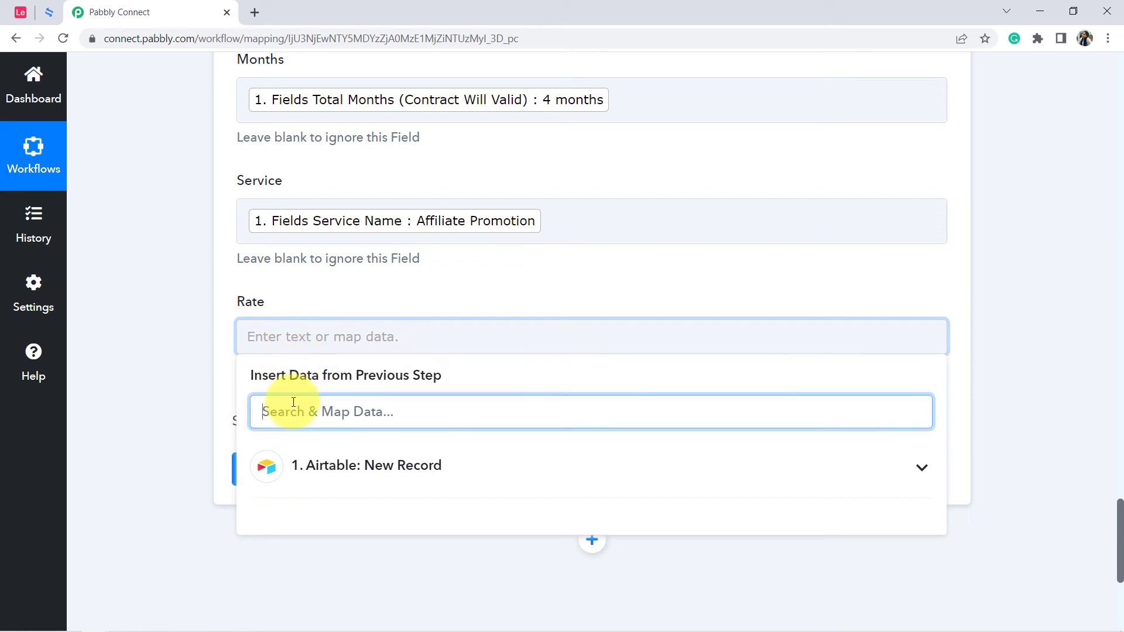
{"action": "type", "text": "rat"}
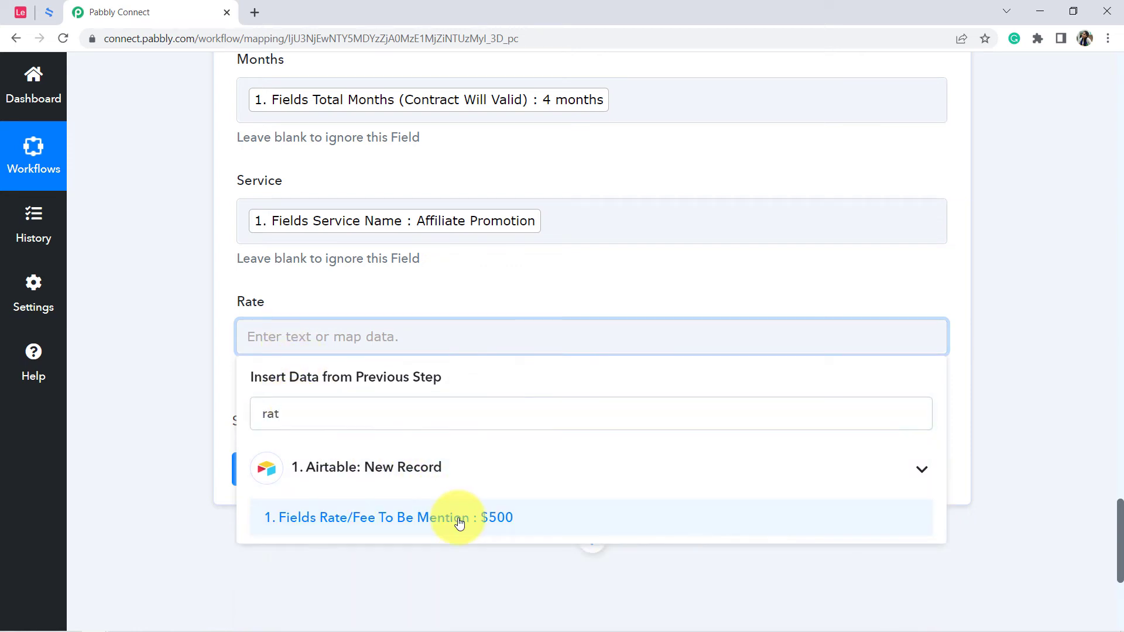
{"action": "left_click", "coordinate": [458, 522]}
{"action": "left_click", "coordinate": [189, 327]}
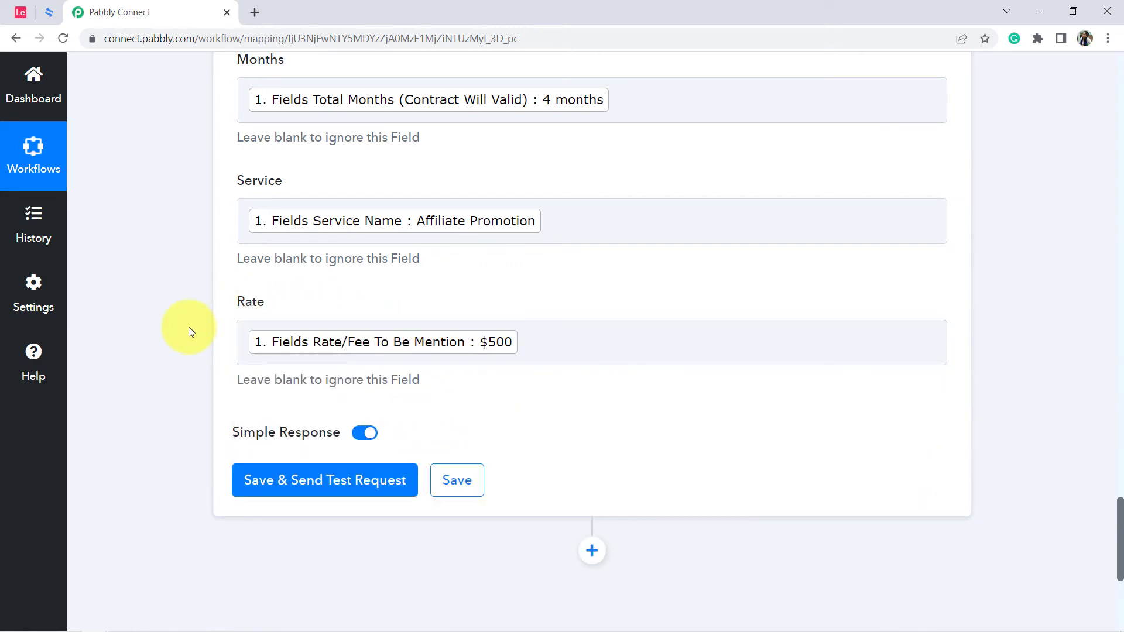
Save the Create Contract action and send a test request.
{"action": "scroll", "coordinate": [188, 326], "scroll_direction": "down", "scroll_amount": 3}
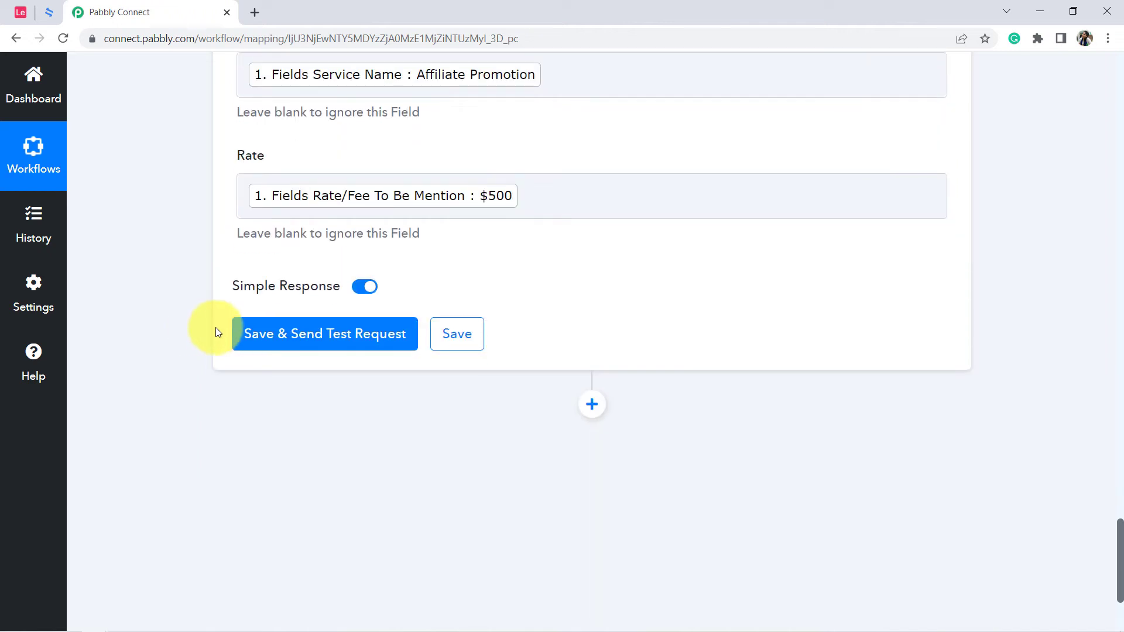
{"action": "left_click", "coordinate": [265, 337]}
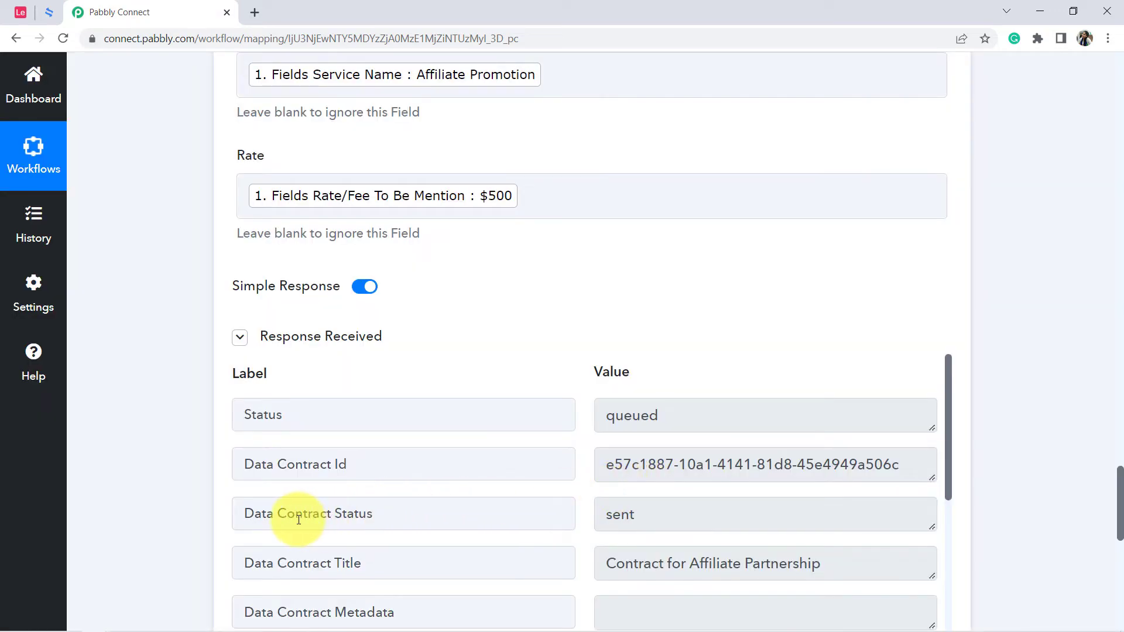
Examine the Data Contract Status in the response received from the Create Contract action.
{"action": "left_click_drag", "start_coordinate": [295, 516], "coordinate": [383, 516]}
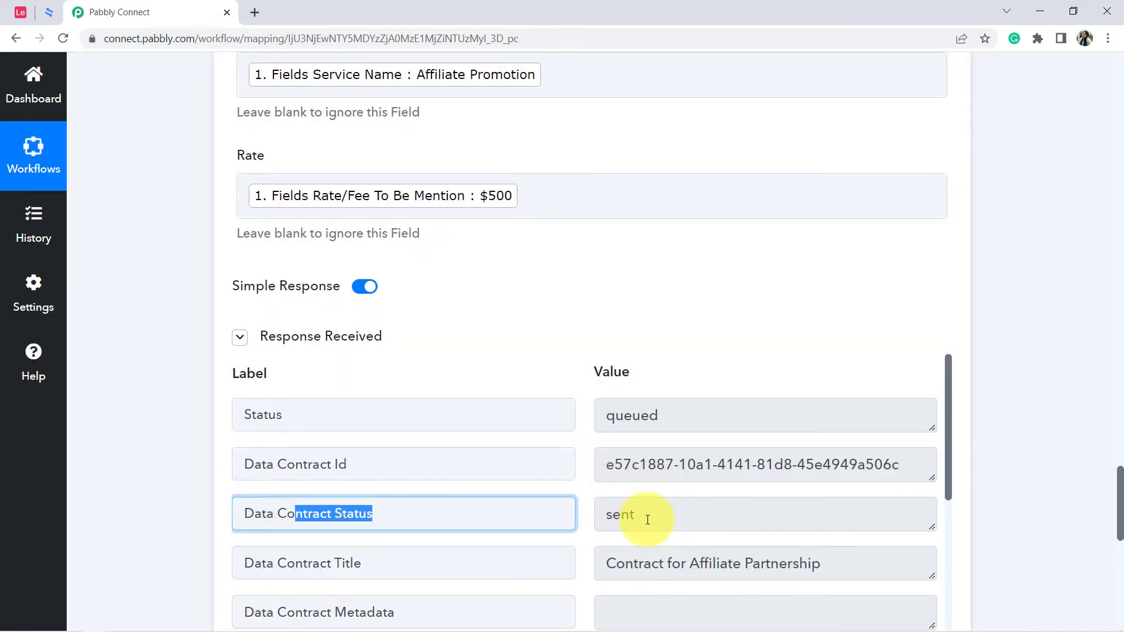
{"action": "left_click_drag", "start_coordinate": [647, 519], "coordinate": [618, 522]}
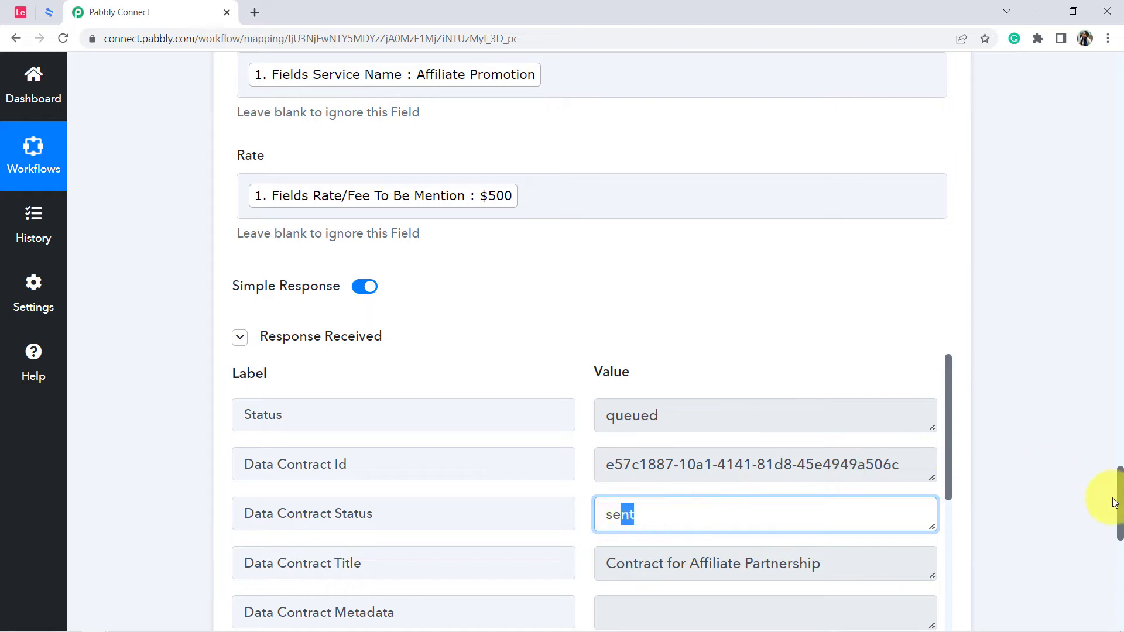
{"action": "left_click_drag", "start_coordinate": [1122, 497], "coordinate": [1122, 522]}
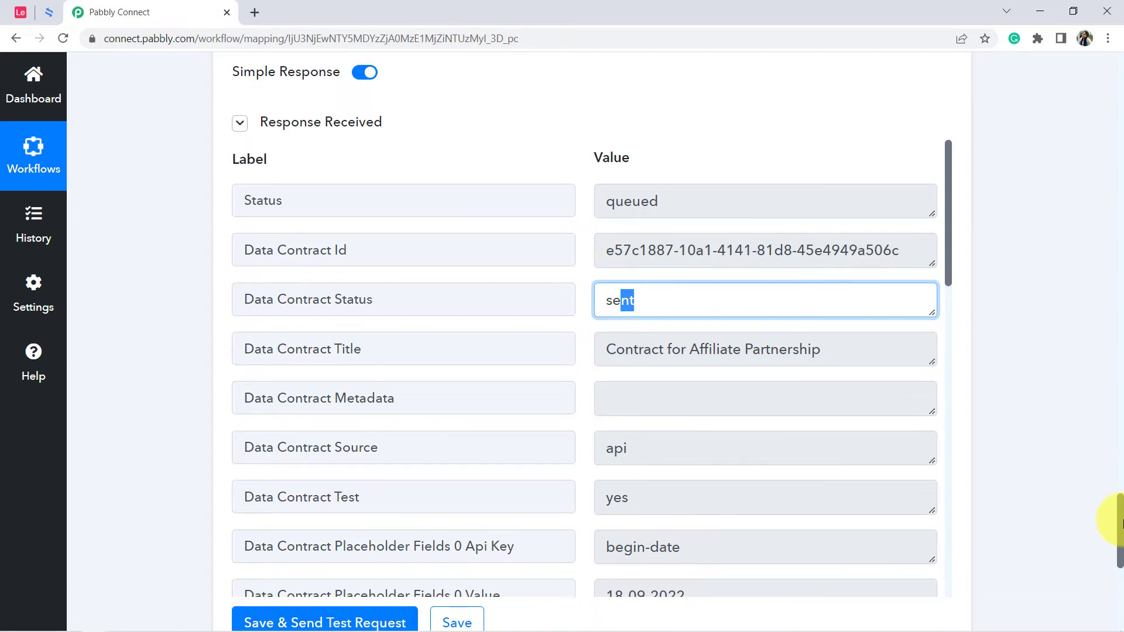
Switch to the eSignatures.io dashboard and look at the newest entry under Contracts.
{"action": "left_click", "coordinate": [47, 9]}
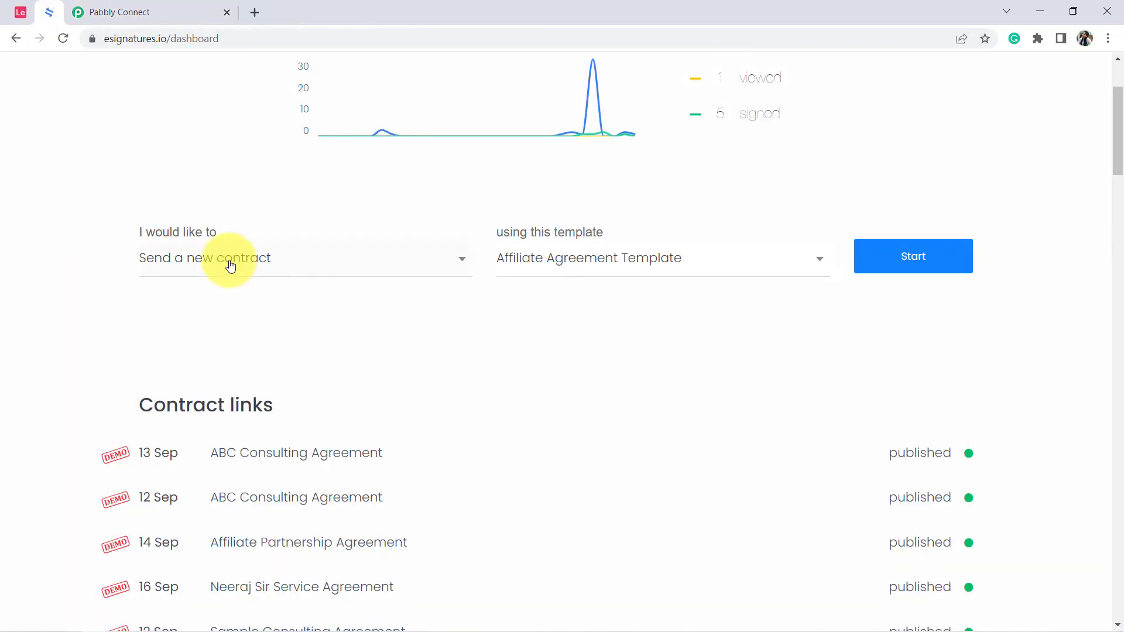
{"action": "scroll", "coordinate": [229, 275], "scroll_direction": "down", "scroll_amount": 10}
{"action": "left_click_drag", "start_coordinate": [139, 223], "coordinate": [235, 234]}
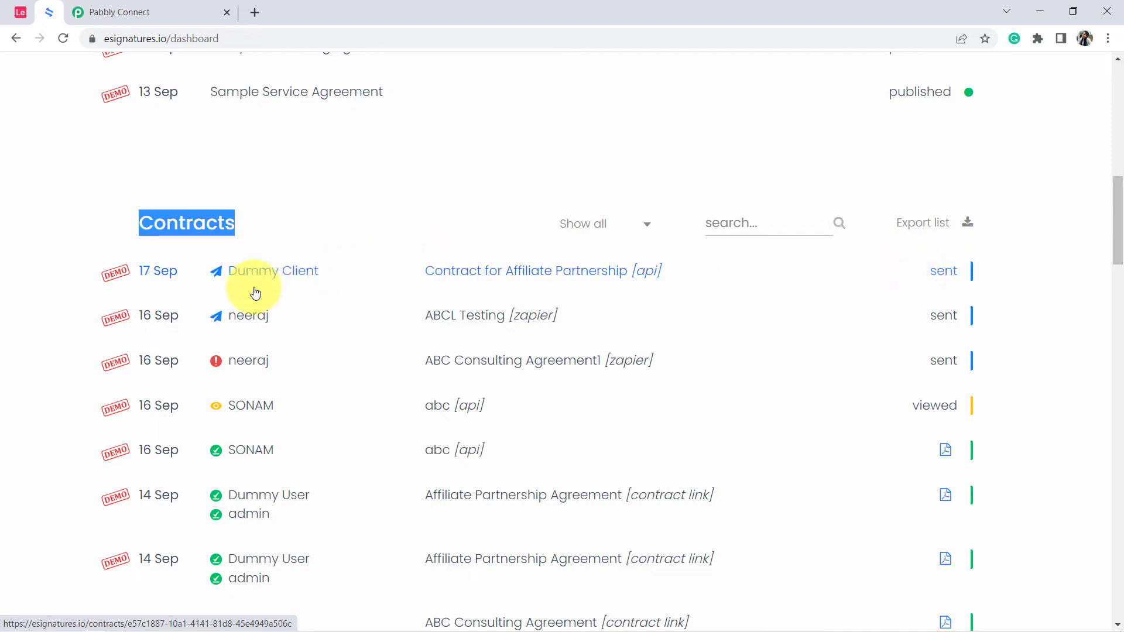
Switch to the Gmail inbox and open the Updates email "Your Contract for Affiliate Partnership is ready to sign".
{"action": "left_click", "coordinate": [97, 623]}
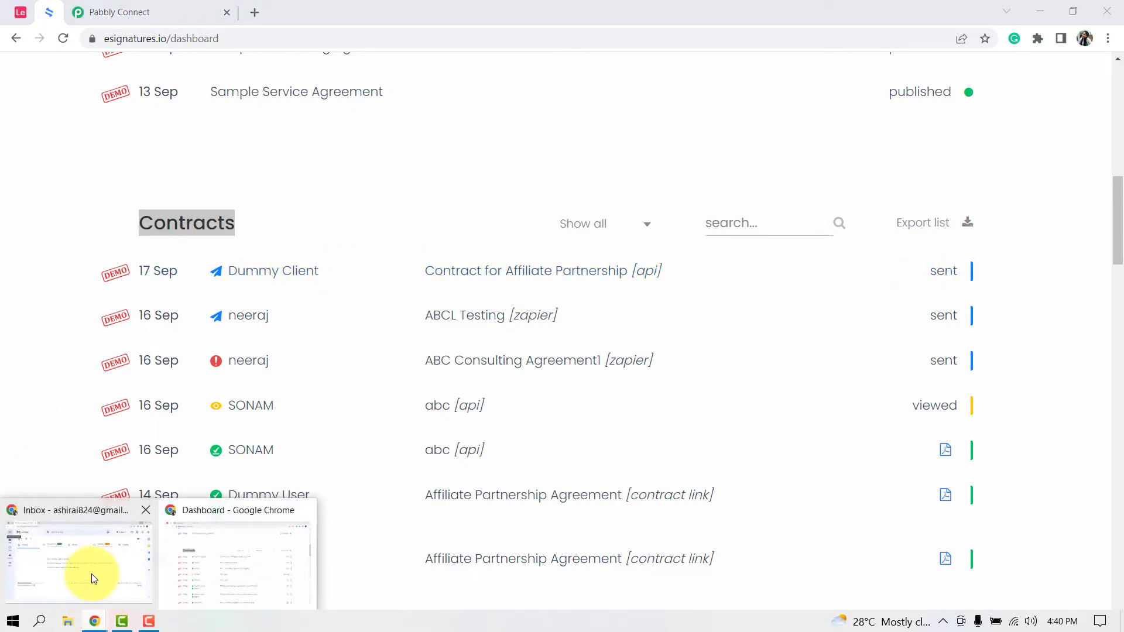
{"action": "left_click", "coordinate": [91, 574]}
{"action": "left_click", "coordinate": [765, 188]}
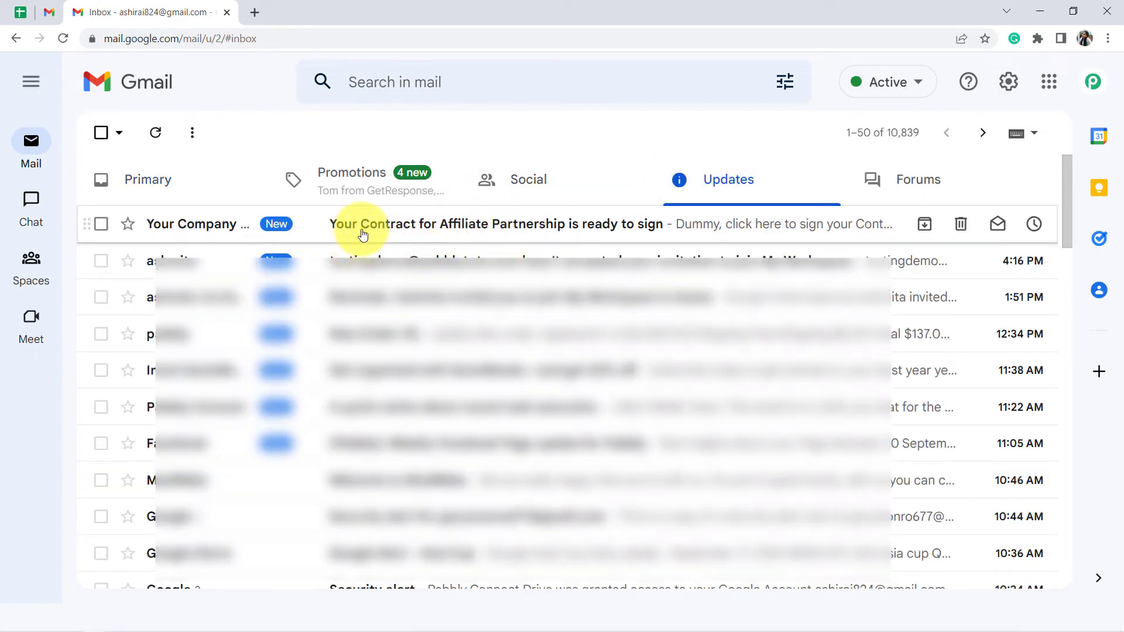
{"action": "left_click", "coordinate": [501, 237]}
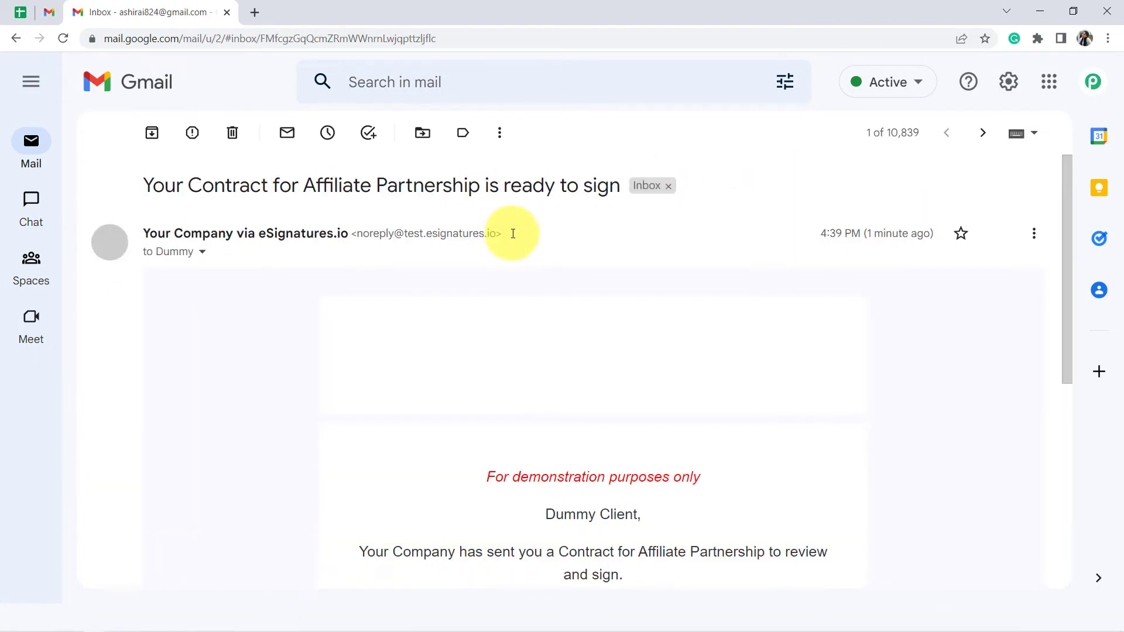
Open the email's View and Sign link in a new tab and bring up the contract page.
{"action": "scroll", "coordinate": [541, 372], "scroll_direction": "down", "scroll_amount": 5}
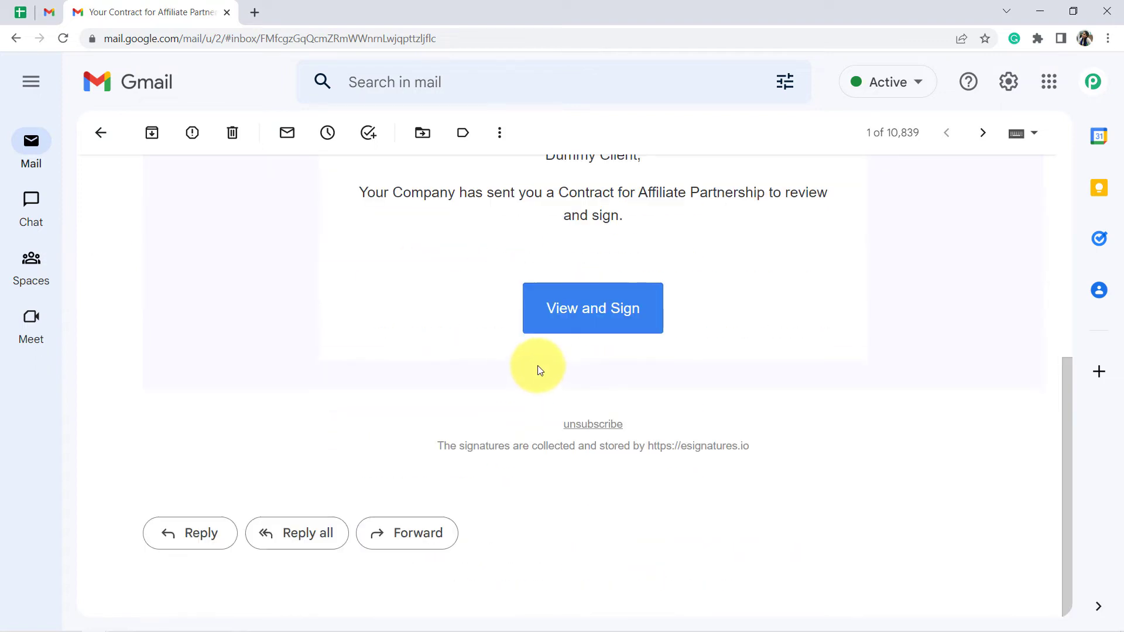
{"action": "right_click", "coordinate": [566, 318]}
{"action": "left_click", "coordinate": [588, 326]}
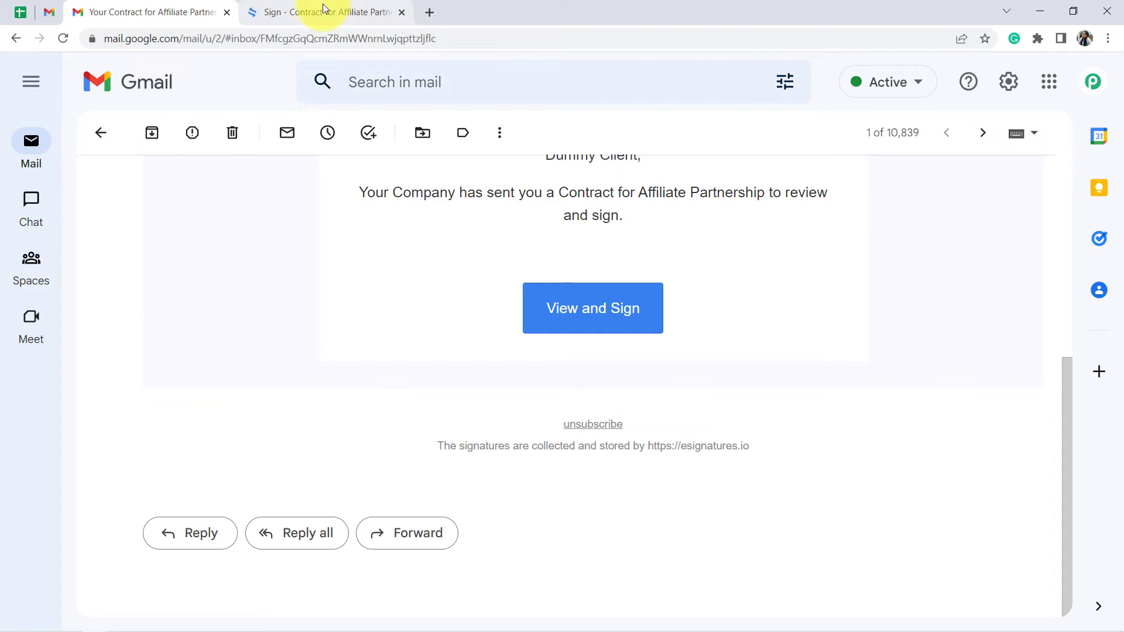
{"action": "left_click", "coordinate": [323, 5]}
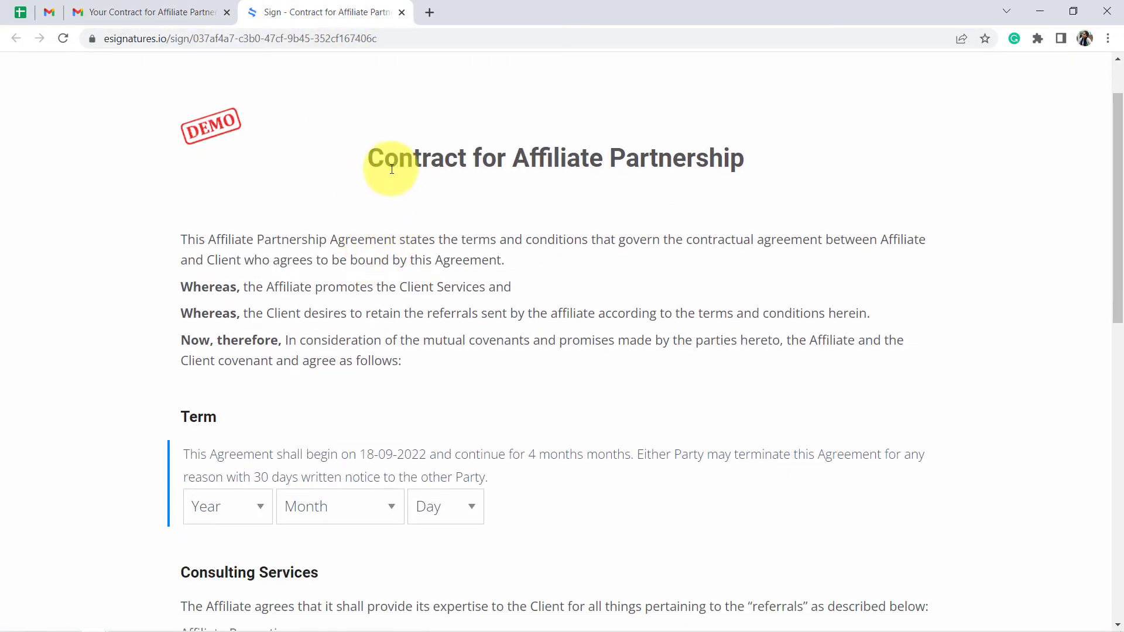
Review the contract's title, begin date, duration in months, service and commission amount for the values mapped from Airtable.
{"action": "left_click_drag", "start_coordinate": [391, 169], "coordinate": [715, 168]}
{"action": "scroll", "coordinate": [579, 275], "scroll_direction": "down", "scroll_amount": 4}
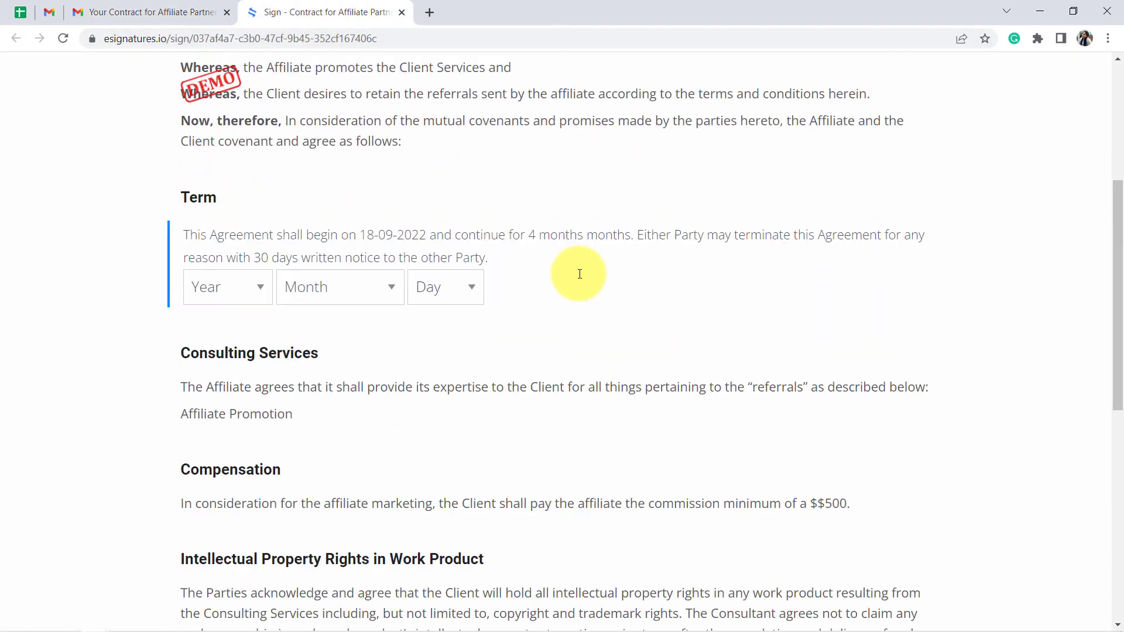
{"action": "scroll", "coordinate": [578, 274], "scroll_direction": "down", "scroll_amount": 1}
{"action": "scroll", "coordinate": [535, 299], "scroll_direction": "down", "scroll_amount": 3}
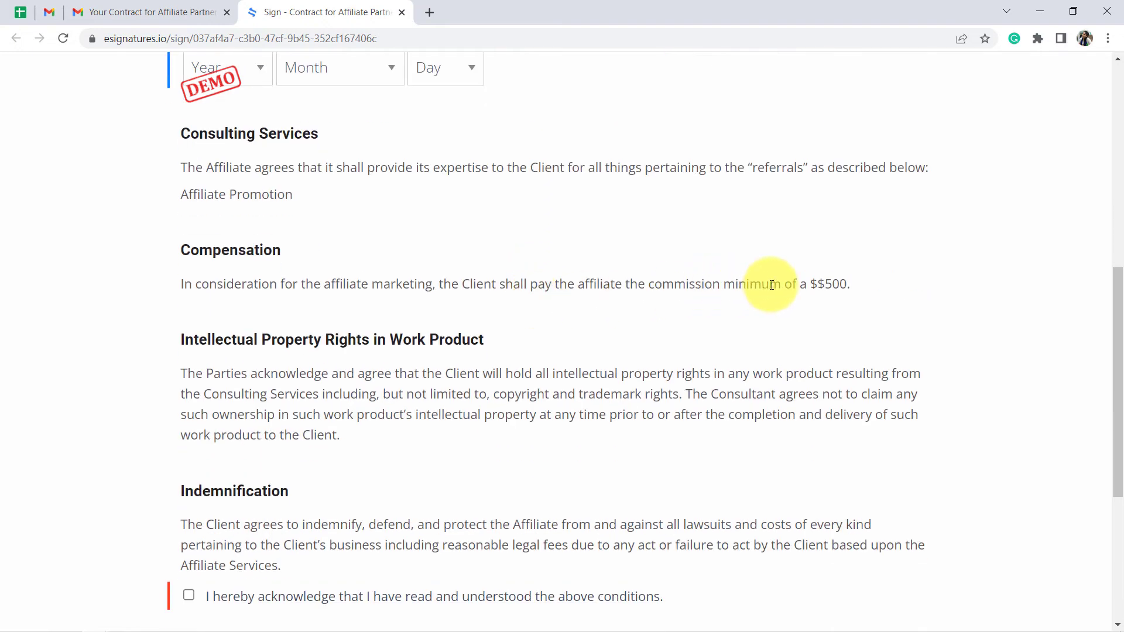
{"action": "left_click_drag", "start_coordinate": [812, 286], "coordinate": [832, 288]}
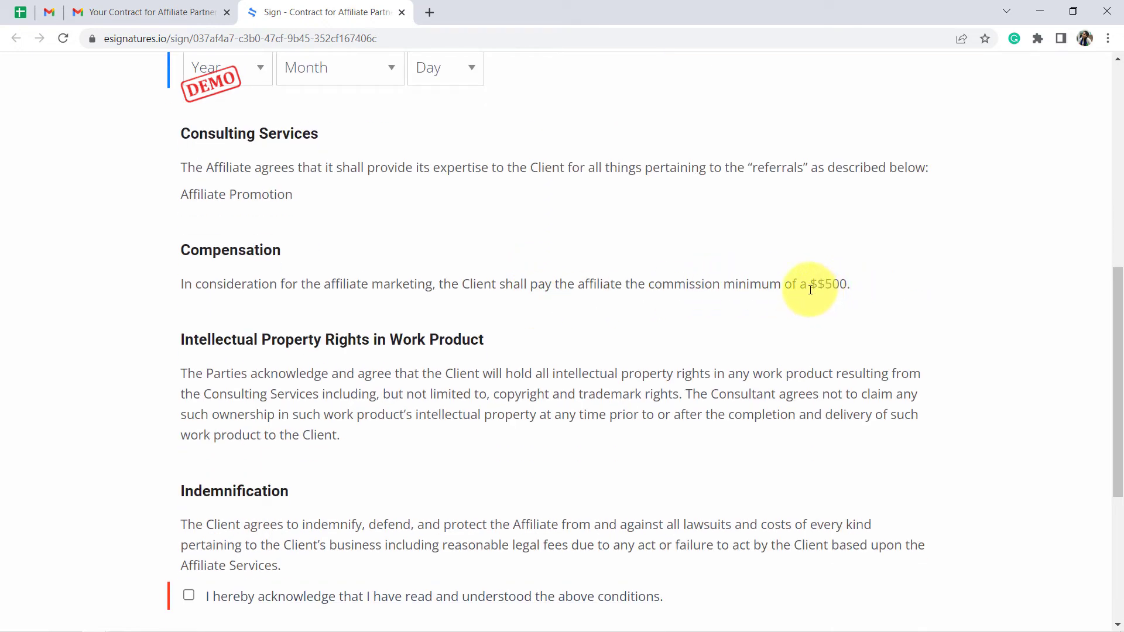
{"action": "left_click", "coordinate": [817, 329]}
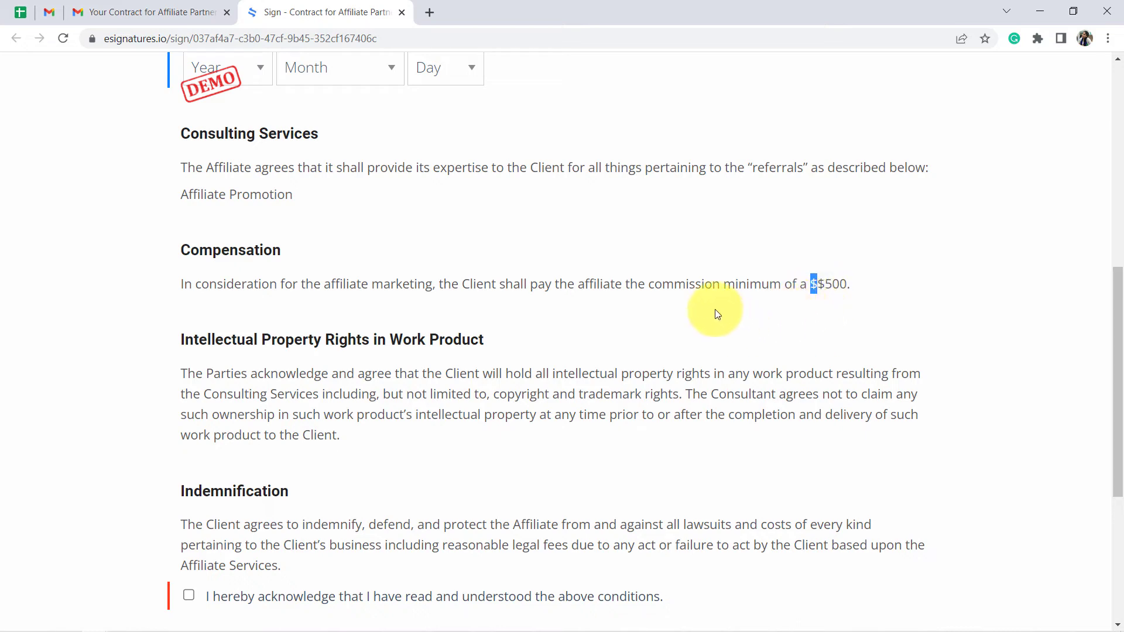
{"action": "scroll", "coordinate": [577, 302], "scroll_direction": "up", "scroll_amount": 2}
{"action": "scroll", "coordinate": [575, 297], "scroll_direction": "up", "scroll_amount": 2}
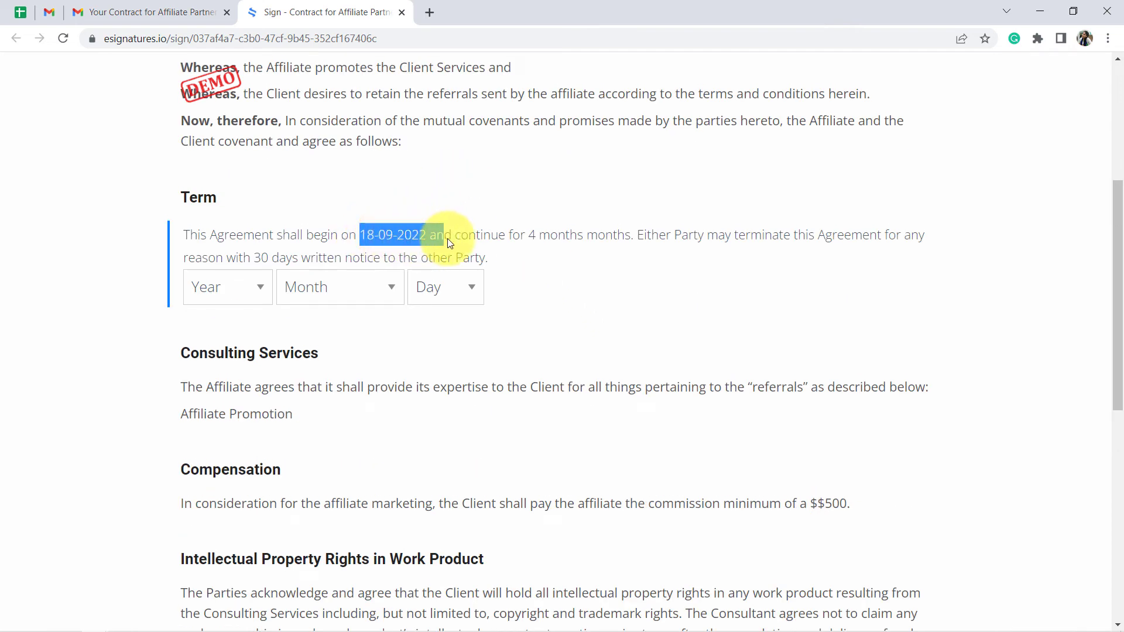
{"action": "double_click", "coordinate": [532, 235]}
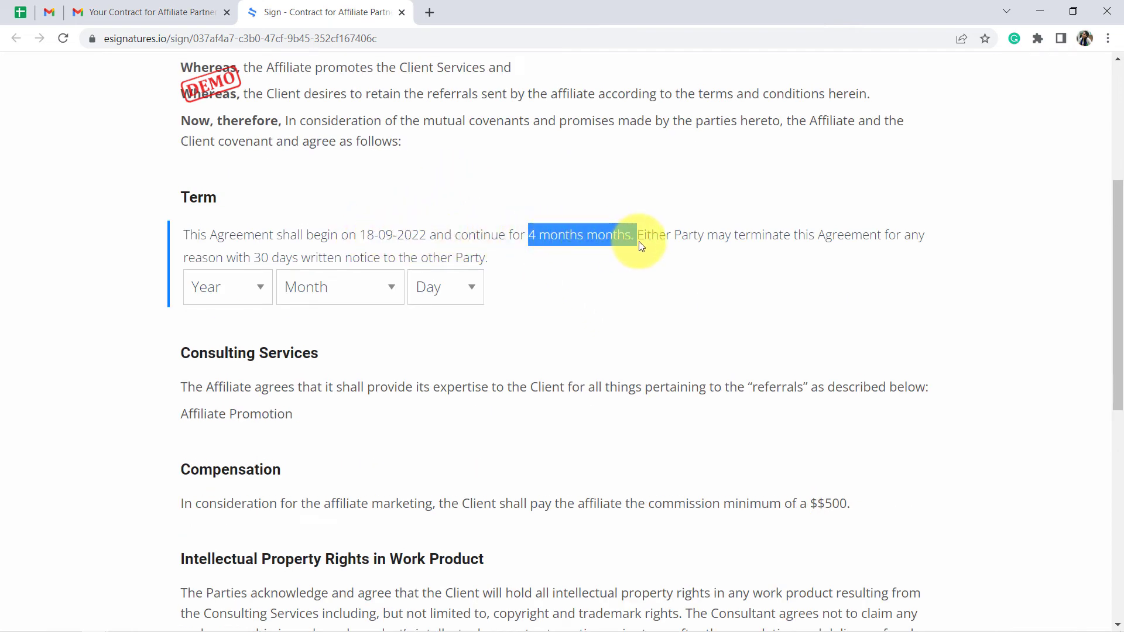
{"action": "left_click", "coordinate": [592, 245]}
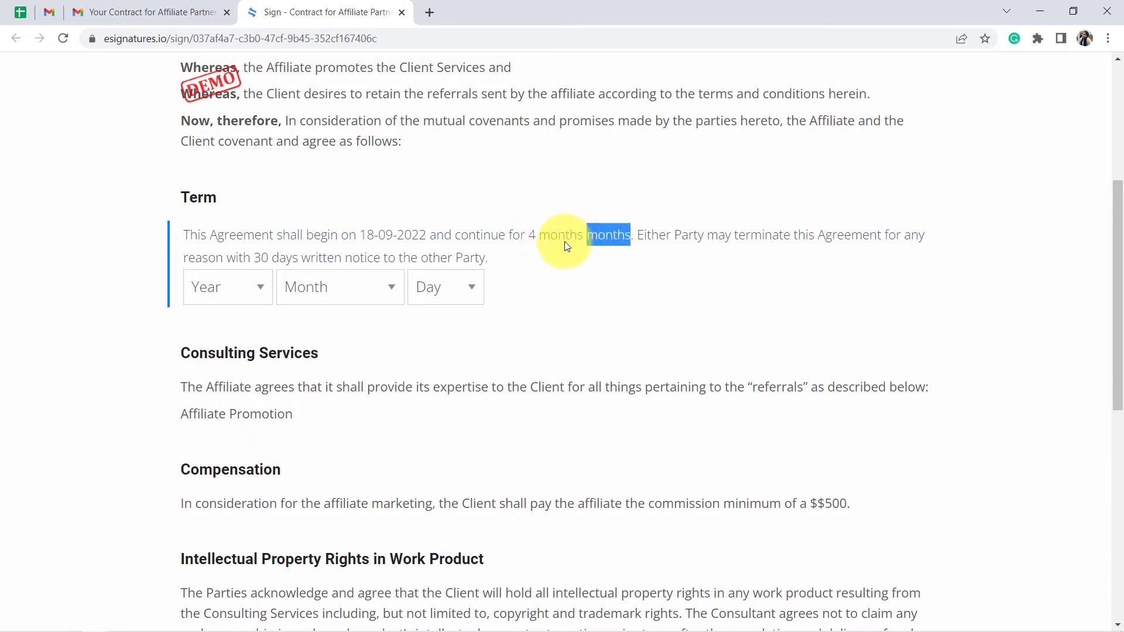
{"action": "double_click", "coordinate": [557, 239]}
{"action": "left_click", "coordinate": [604, 237]}
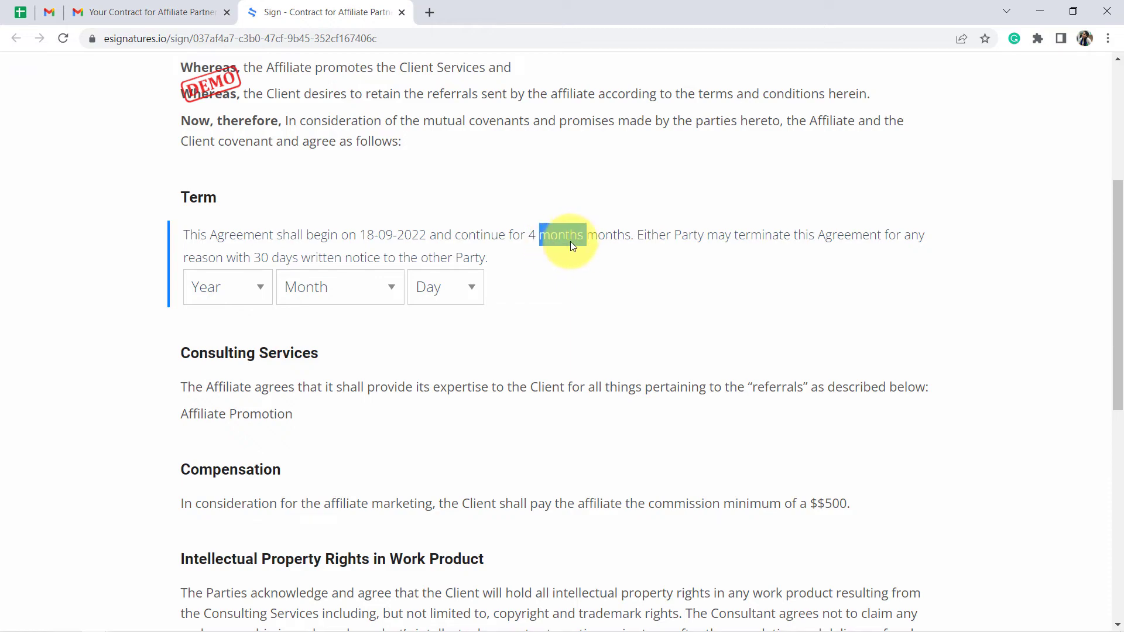
Acknowledge the contract's conditions, sign it as the client and read the signing confirmation.
{"action": "scroll", "coordinate": [545, 298], "scroll_direction": "down", "scroll_amount": 6}
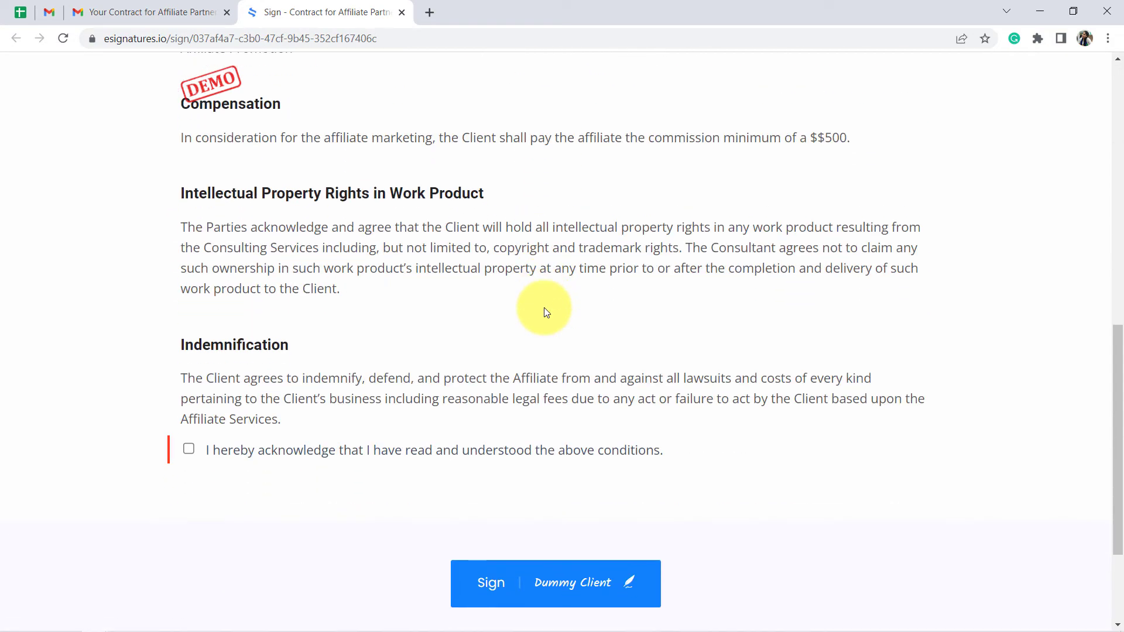
{"action": "scroll", "coordinate": [543, 312], "scroll_direction": "down", "scroll_amount": 3}
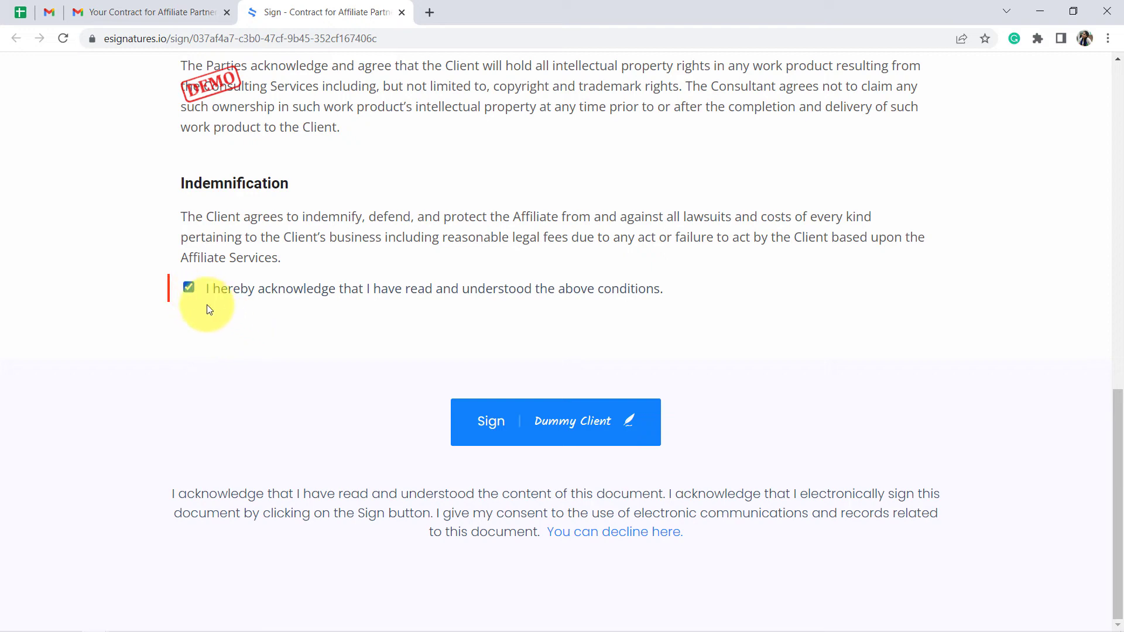
{"action": "left_click", "coordinate": [567, 429]}
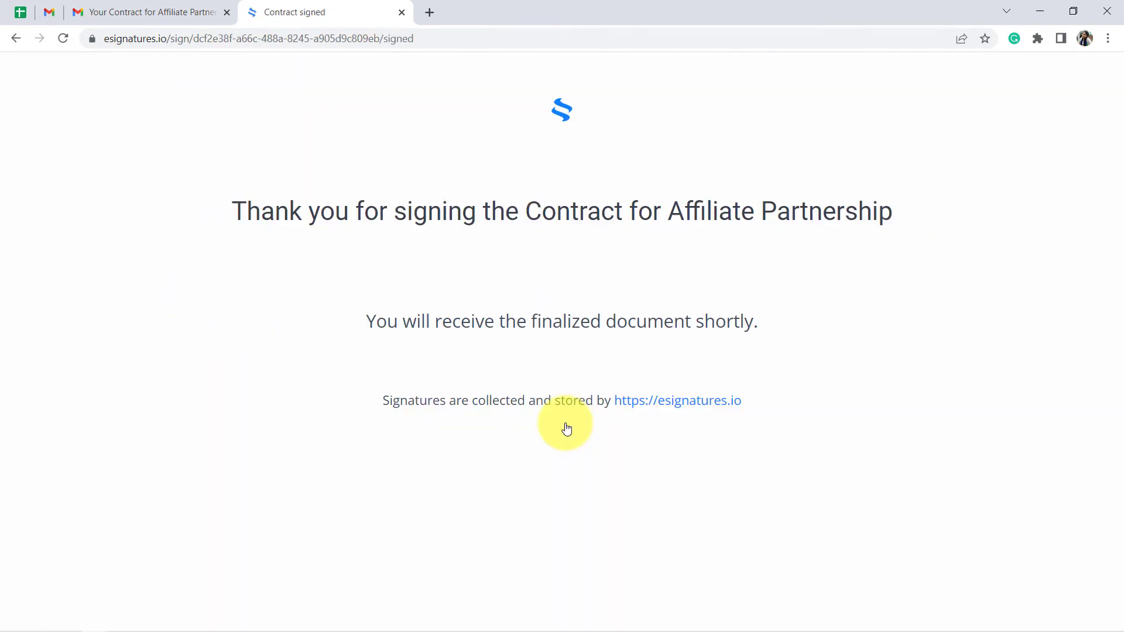
{"action": "left_click_drag", "start_coordinate": [397, 319], "coordinate": [779, 332]}
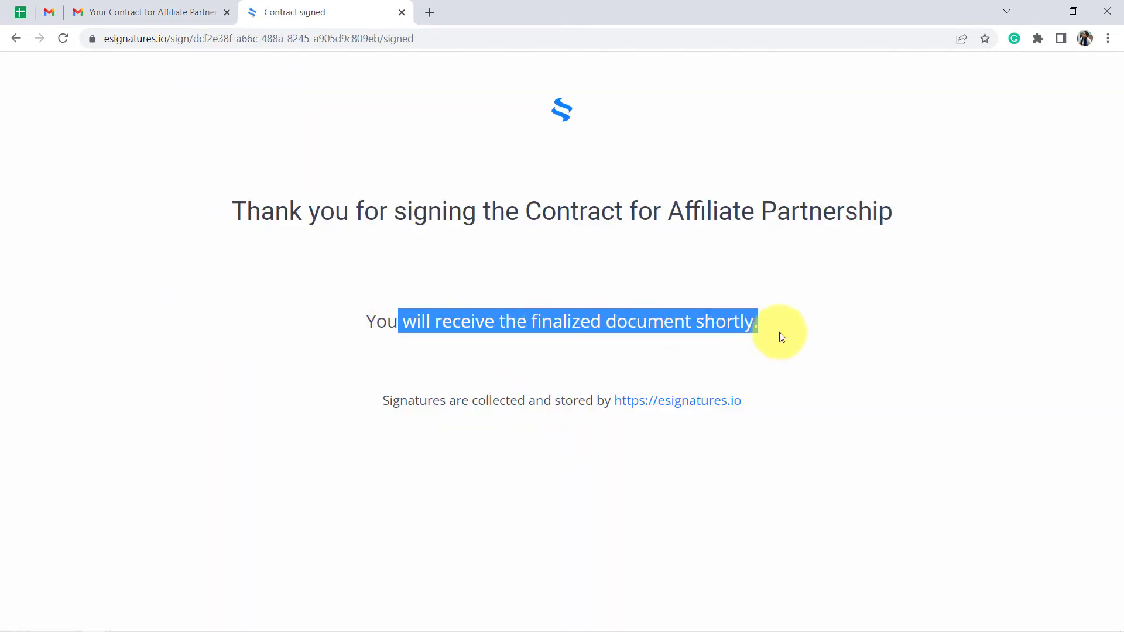
{"action": "left_click_drag", "start_coordinate": [276, 208], "coordinate": [826, 212]}
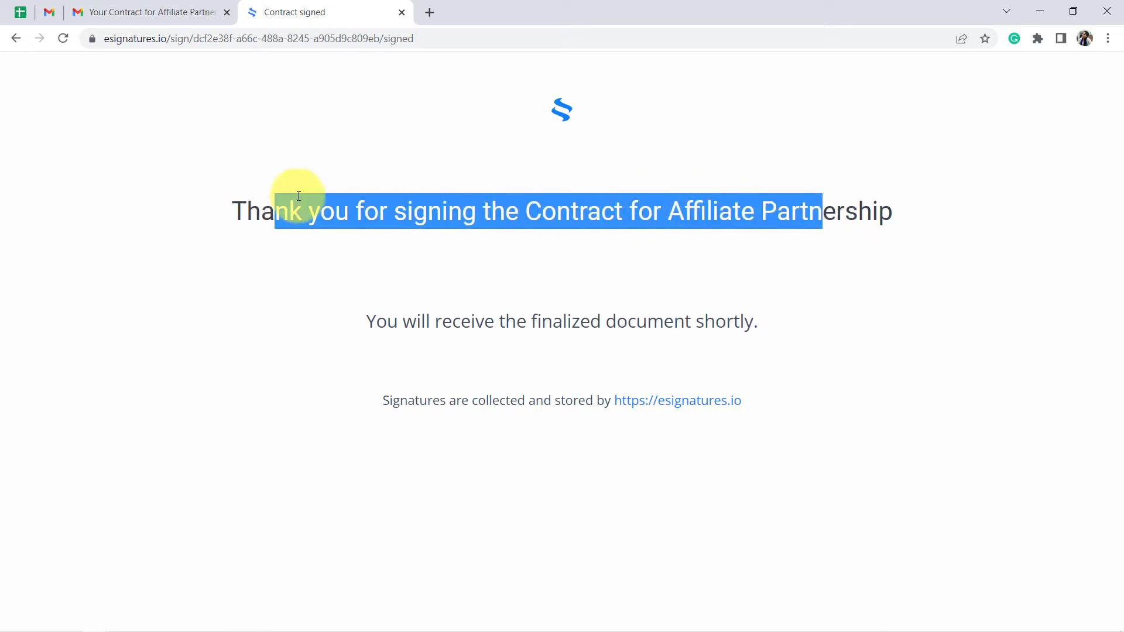
Check the signed contract in the eSignatures.io Contracts list and the record's Signed Document URL cell in Airtable.
{"action": "left_click", "coordinate": [96, 621]}
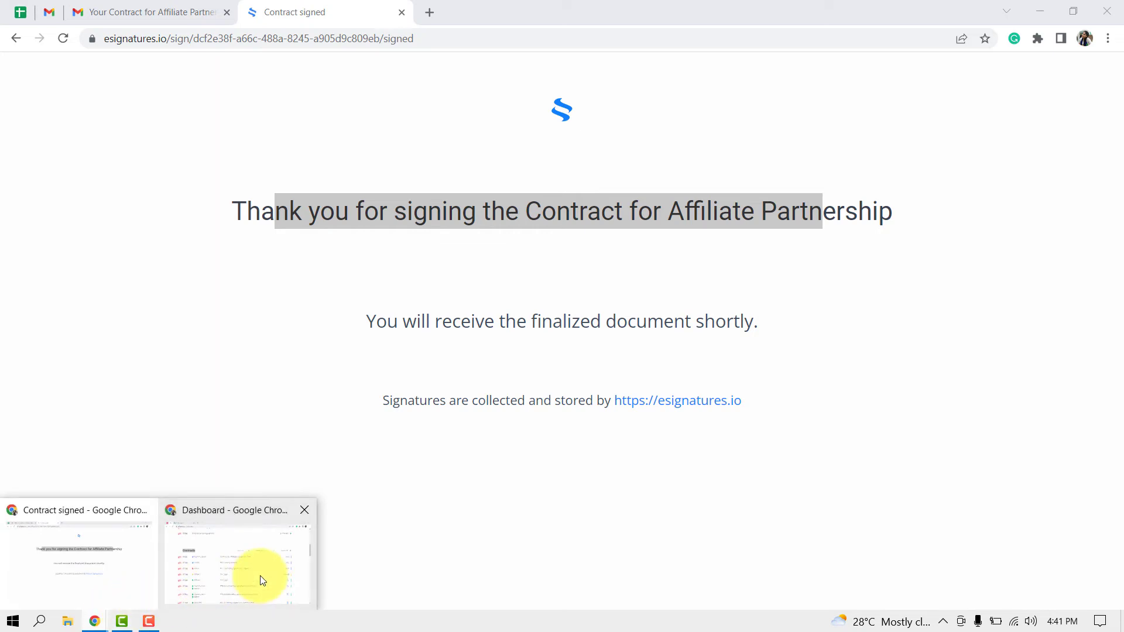
{"action": "left_click", "coordinate": [258, 577]}
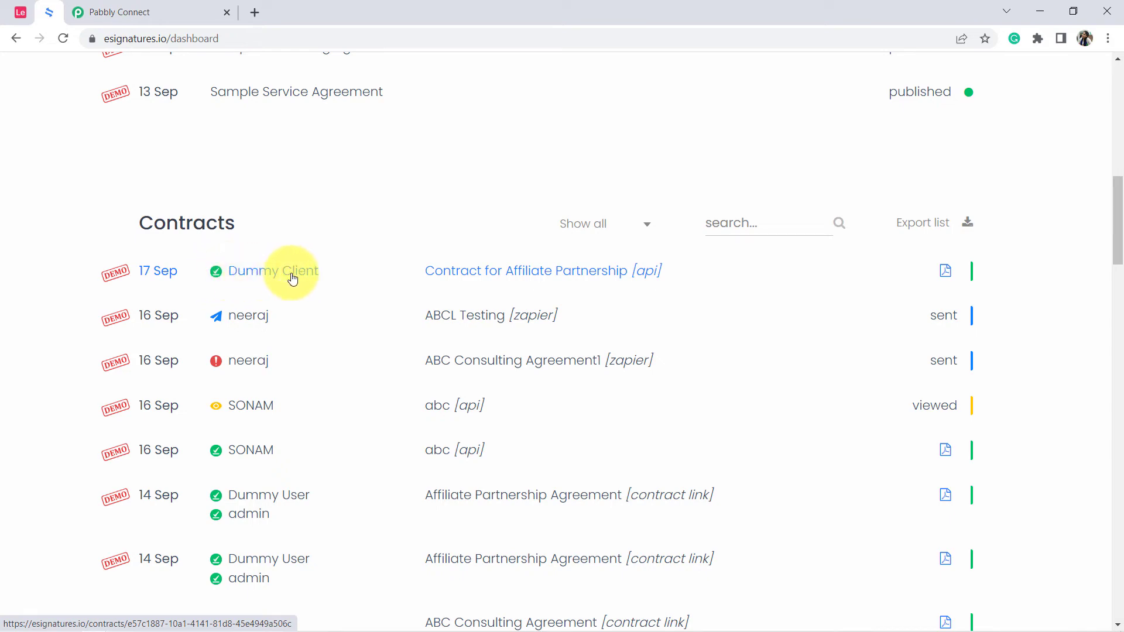
{"action": "left_click", "coordinate": [20, 12]}
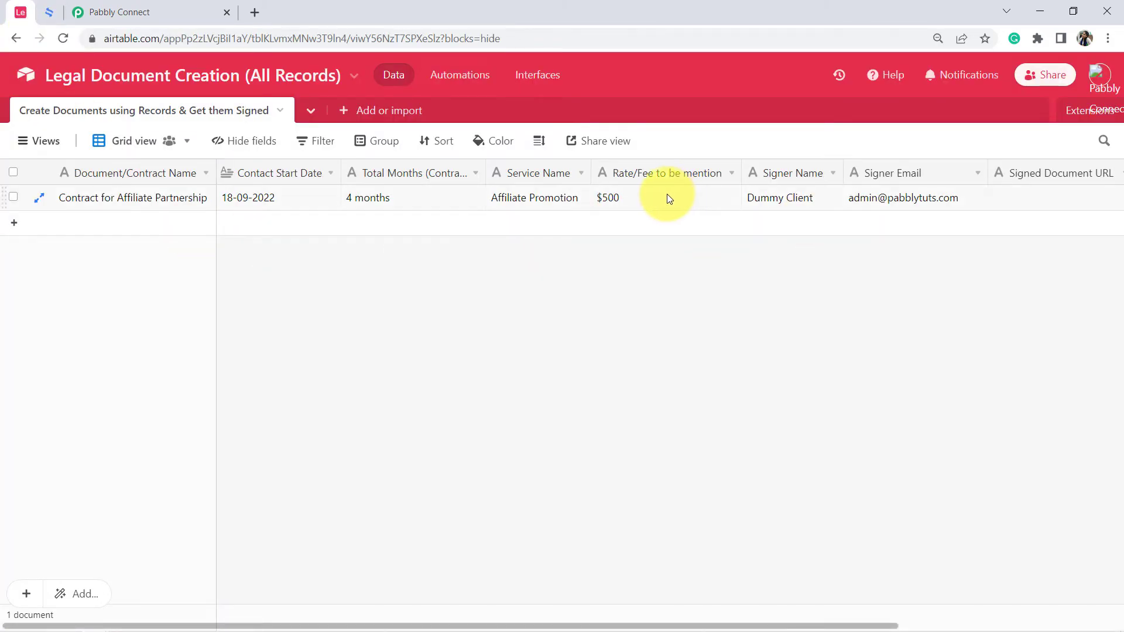
{"action": "left_click", "coordinate": [1032, 199]}
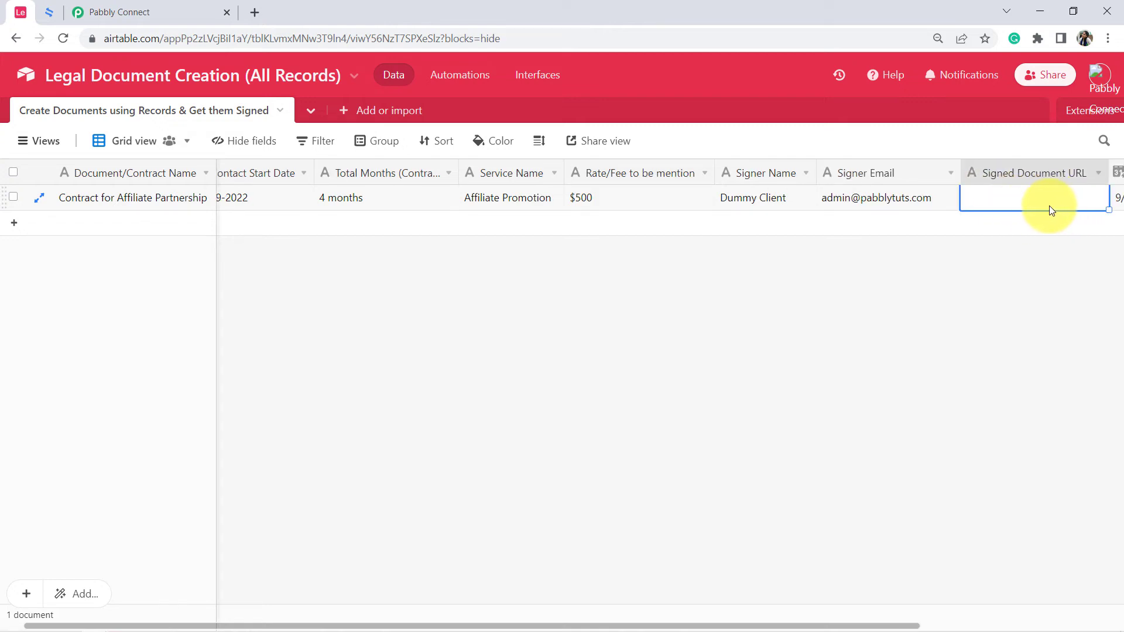
Switch to Pabbly Connect and examine the Create Contract response for a document link, including Data Contract Signers 0 Sign Page Url.
{"action": "left_click", "coordinate": [146, 15]}
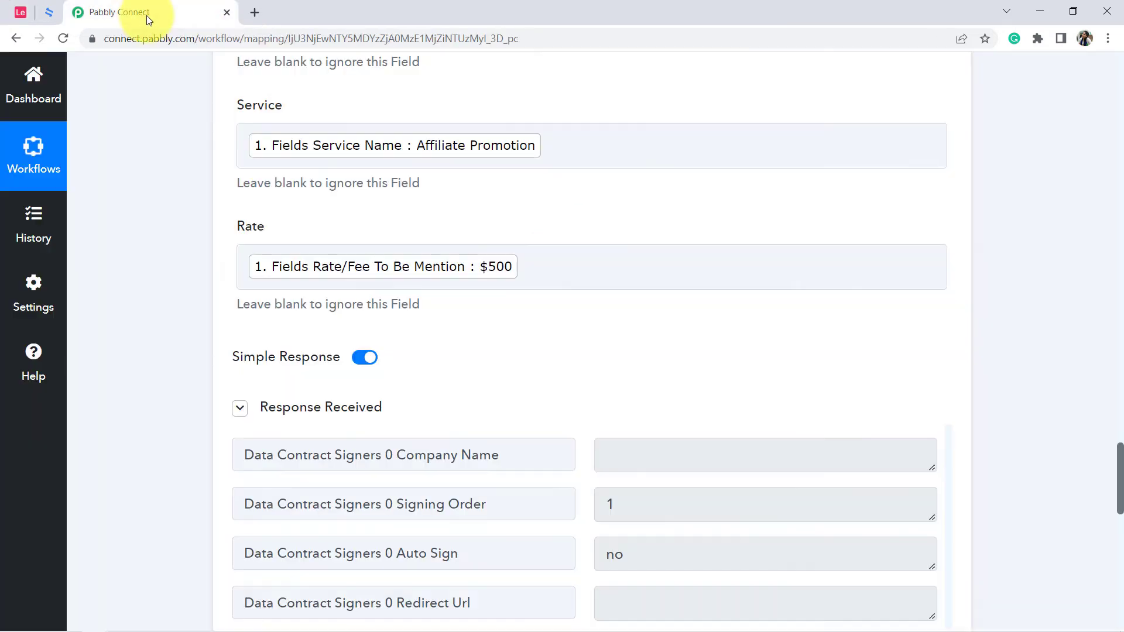
{"action": "scroll", "coordinate": [180, 210], "scroll_direction": "down", "scroll_amount": 7}
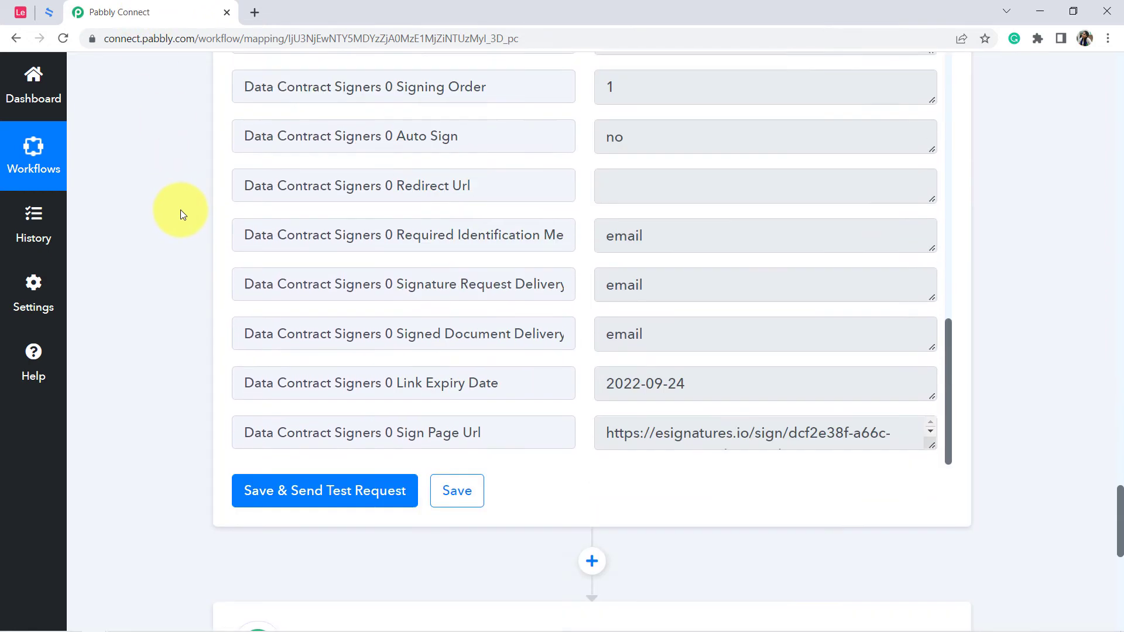
{"action": "scroll", "coordinate": [477, 231], "scroll_direction": "up", "scroll_amount": 5}
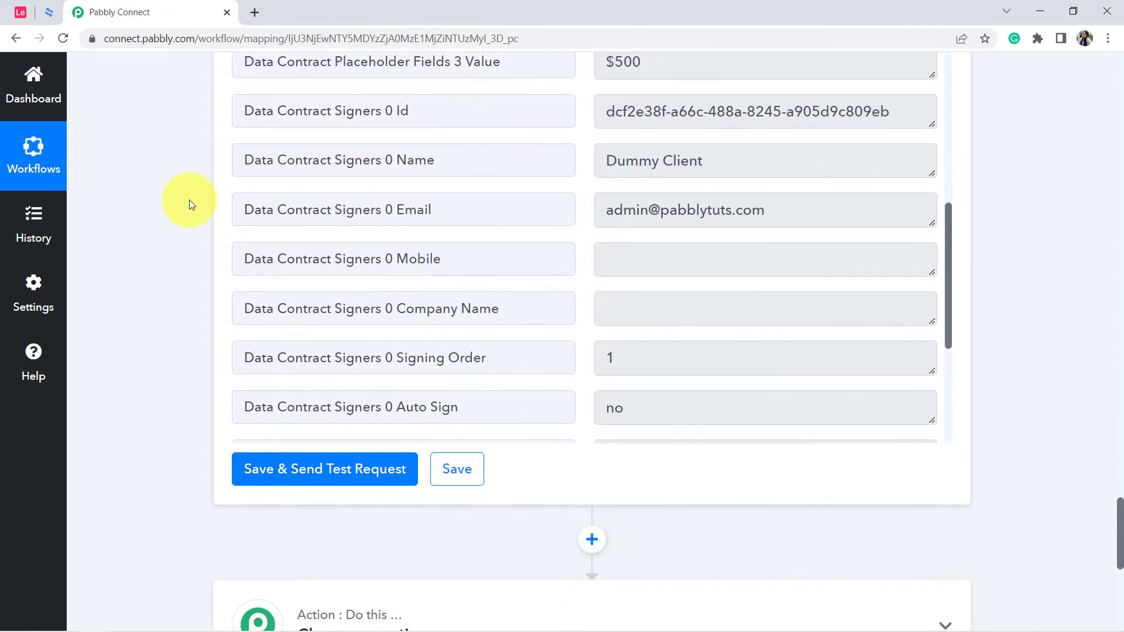
{"action": "scroll", "coordinate": [188, 204], "scroll_direction": "up", "scroll_amount": 6}
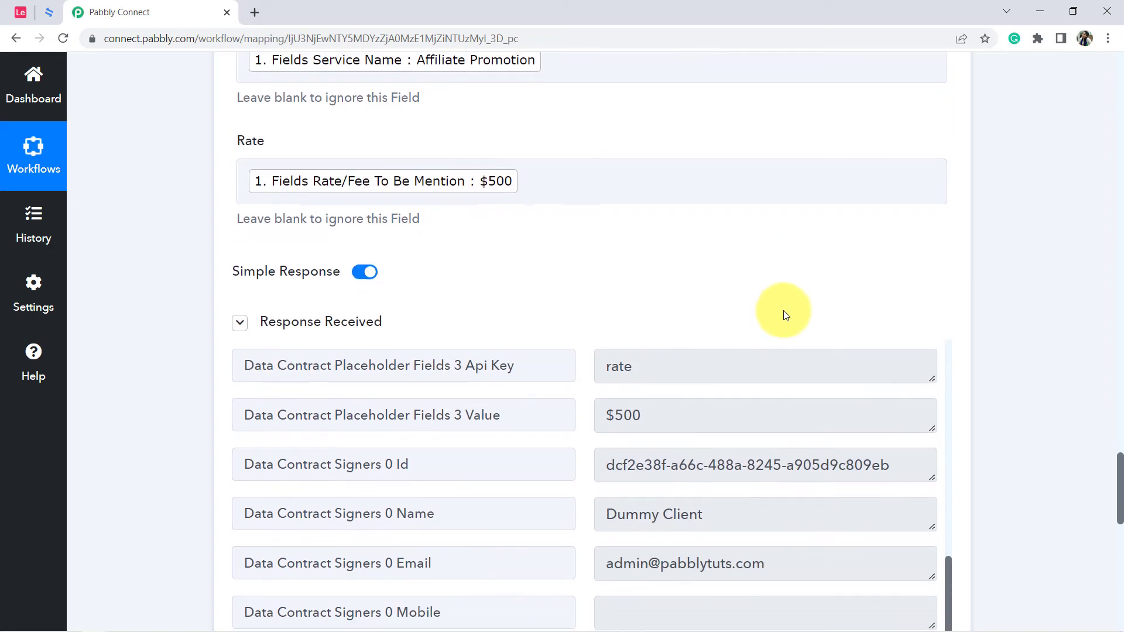
{"action": "scroll", "coordinate": [783, 314], "scroll_direction": "down", "scroll_amount": 2}
{"action": "left_click_drag", "start_coordinate": [948, 440], "coordinate": [951, 556]}
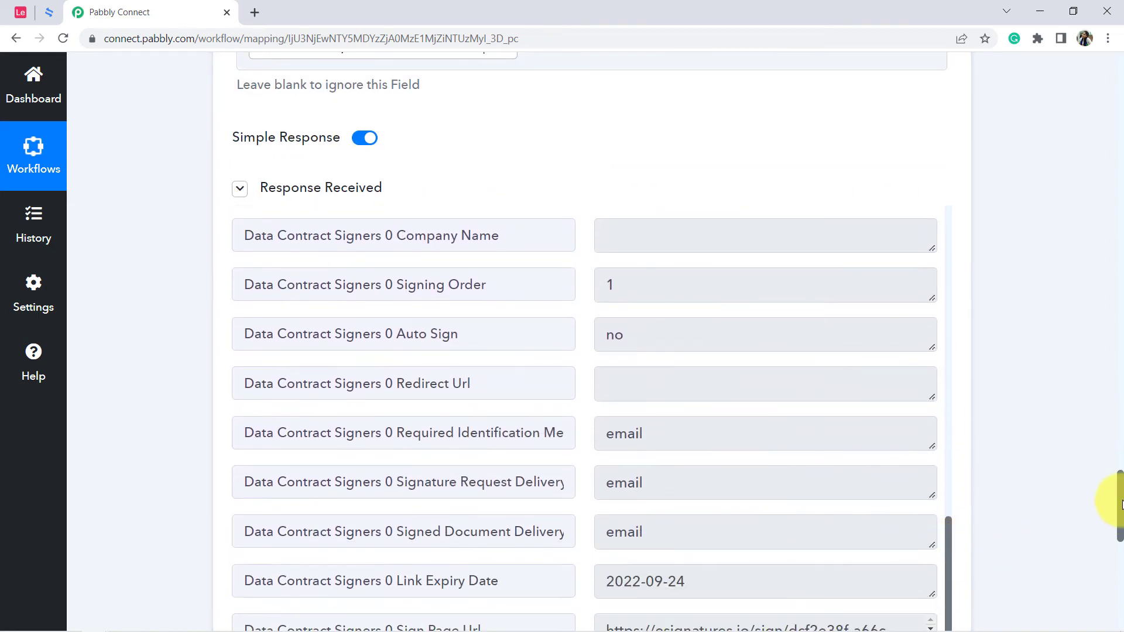
{"action": "left_click_drag", "start_coordinate": [1116, 501], "coordinate": [1112, 522]}
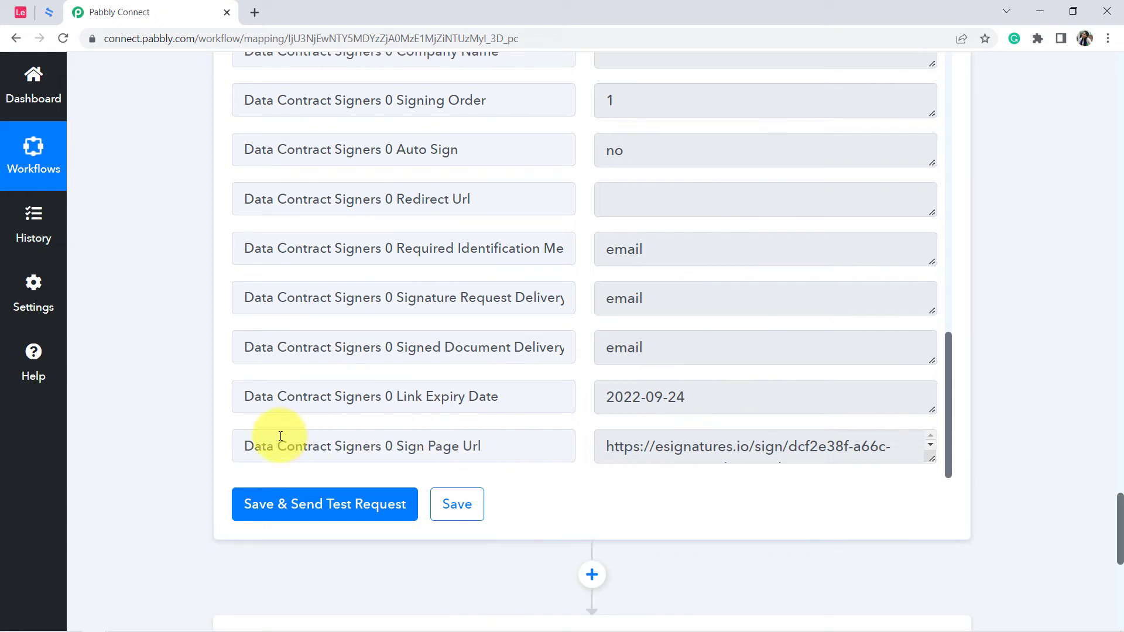
{"action": "left_click_drag", "start_coordinate": [298, 450], "coordinate": [463, 449]}
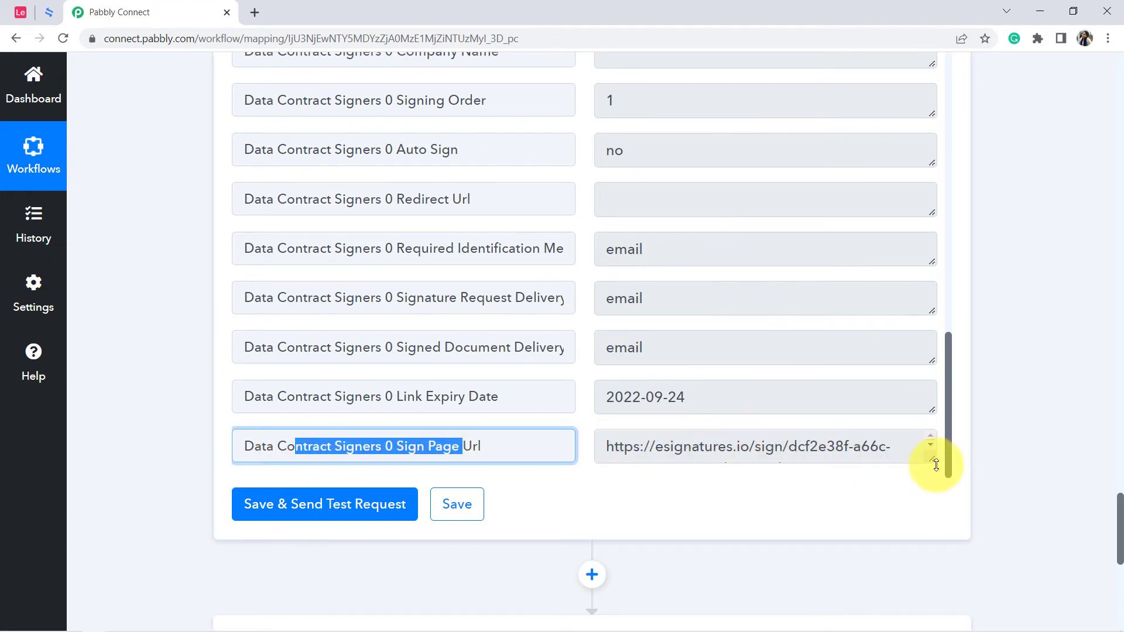
Open the Sign Page Url from the Create Contract response in a new browser tab and look through the signed contract PDF.
{"action": "left_click_drag", "start_coordinate": [935, 466], "coordinate": [928, 514]}
{"action": "triple_click", "coordinate": [795, 446]}
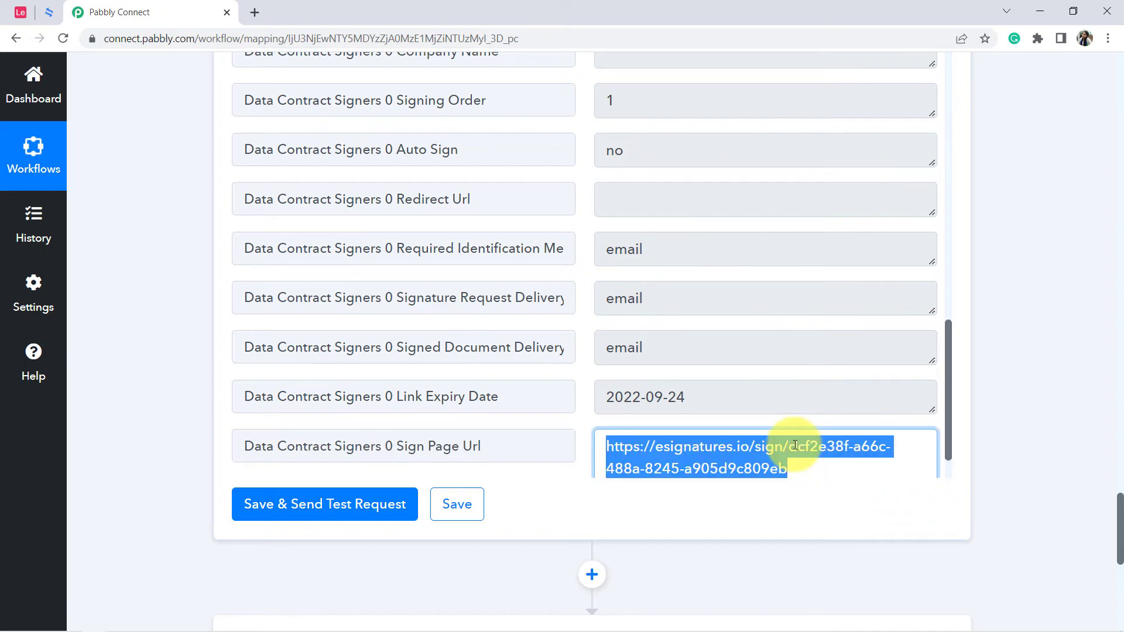
{"action": "key", "text": "ctrl+c"}
{"action": "key", "text": "ctrl+t"}
{"action": "key", "text": "ctrl+v"}
{"action": "key", "text": "Return"}
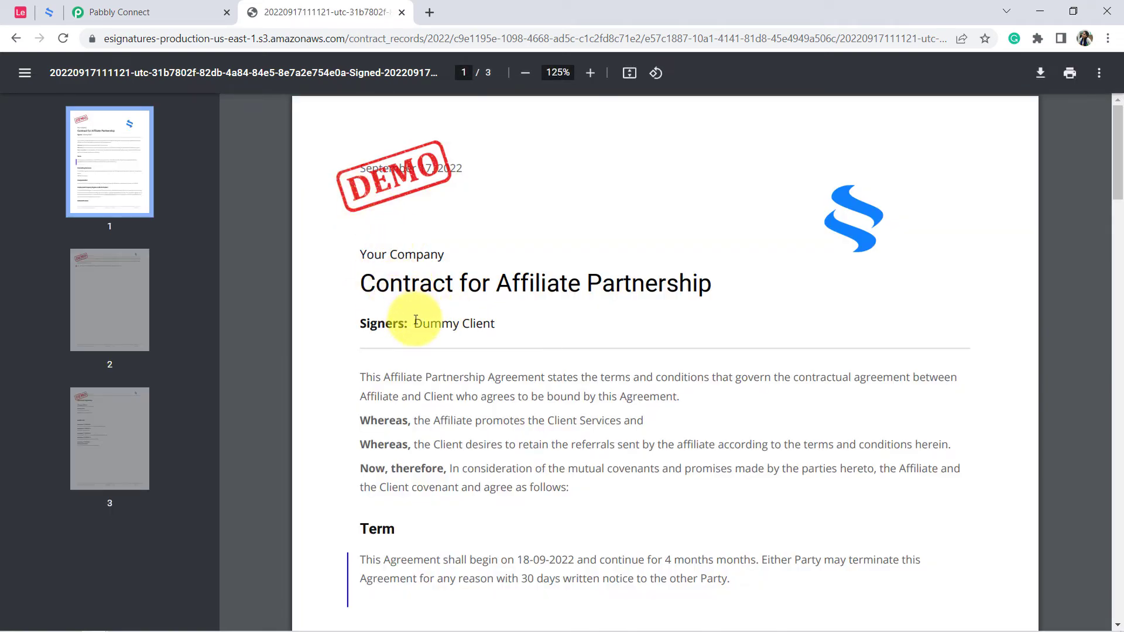
{"action": "left_click_drag", "start_coordinate": [361, 274], "coordinate": [425, 405]}
{"action": "scroll", "coordinate": [501, 396], "scroll_direction": "down", "scroll_amount": 10}
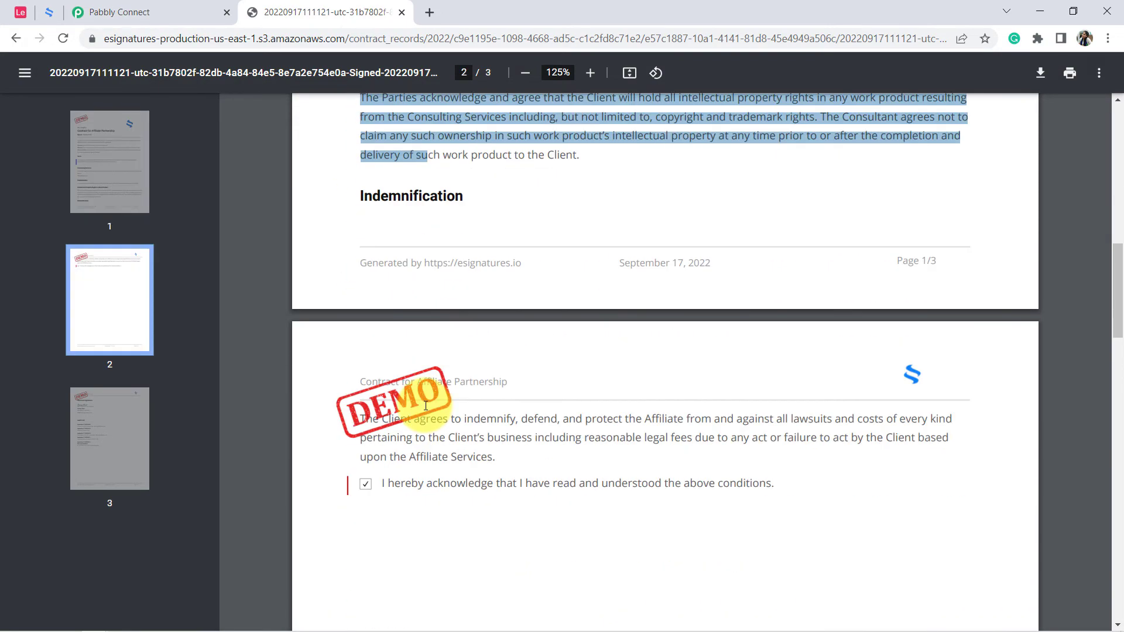
{"action": "scroll", "coordinate": [426, 402], "scroll_direction": "down", "scroll_amount": 5}
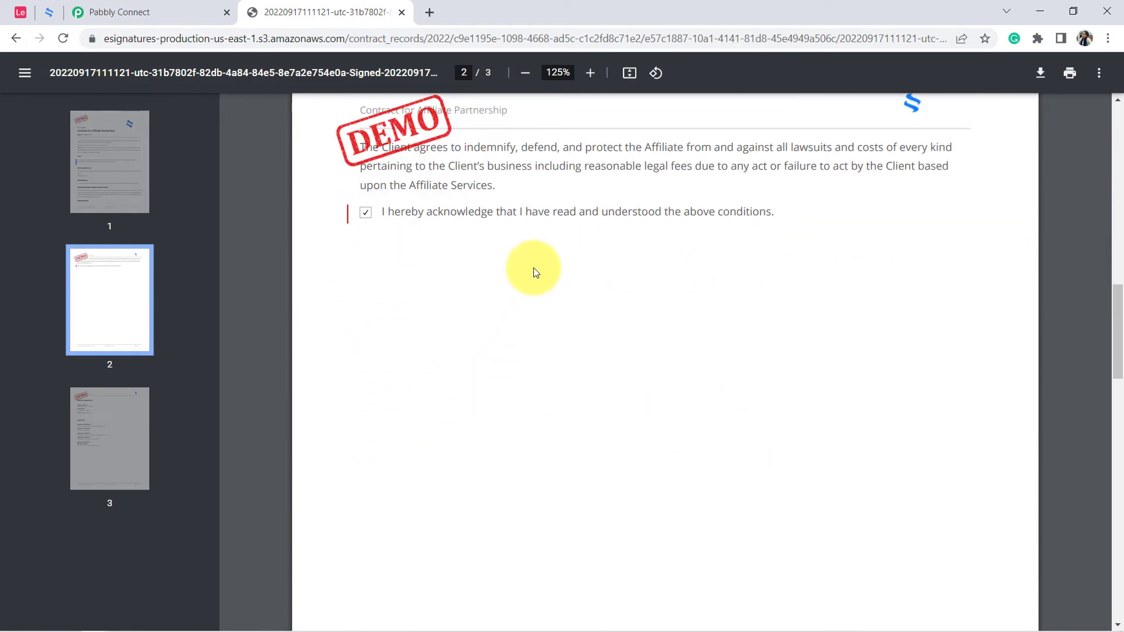
{"action": "scroll", "coordinate": [535, 272], "scroll_direction": "up", "scroll_amount": 17}
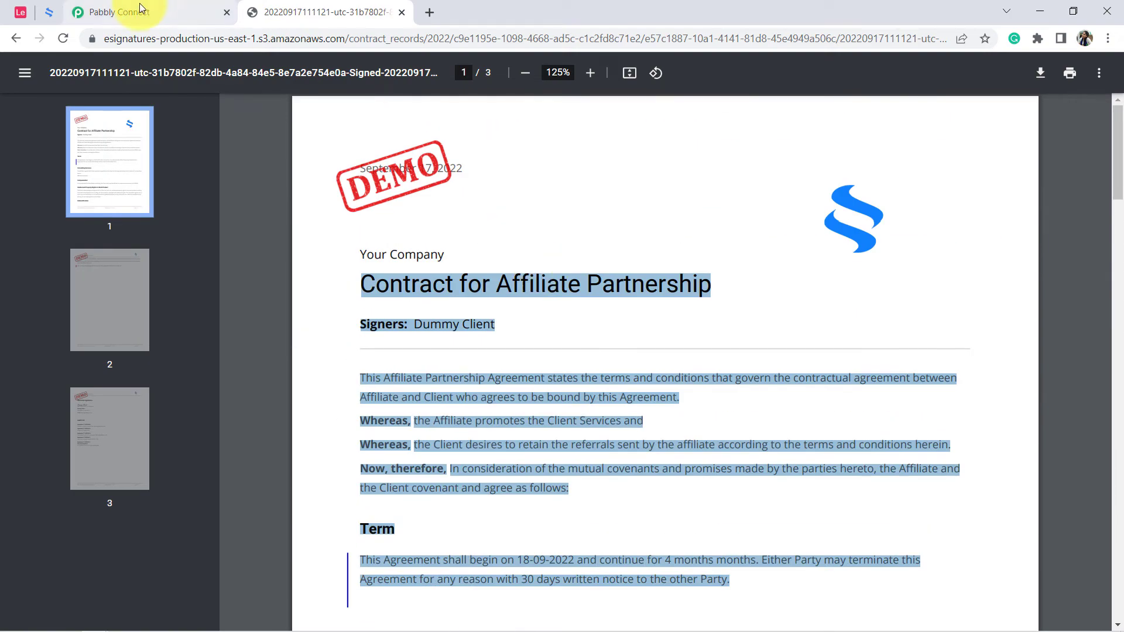
Recheck the Sign Page Url value in Pabbly Connect against the record's Signed Document URL cell in Airtable, returning to the workflow.
{"action": "left_click", "coordinate": [141, 8]}
{"action": "triple_click", "coordinate": [759, 251]}
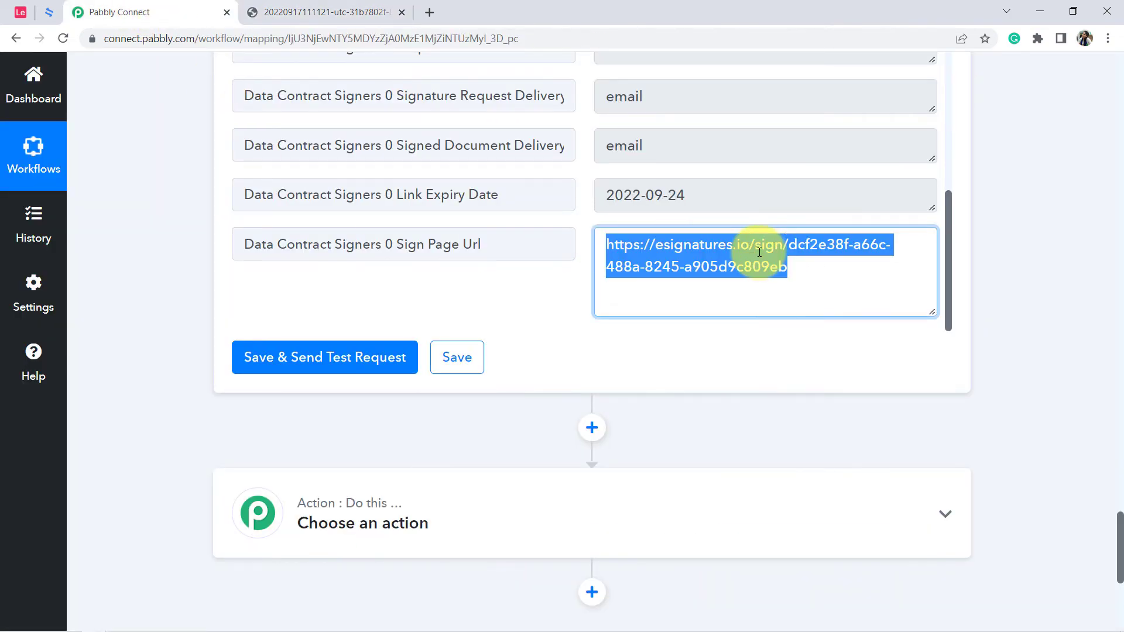
{"action": "left_click", "coordinate": [20, 12]}
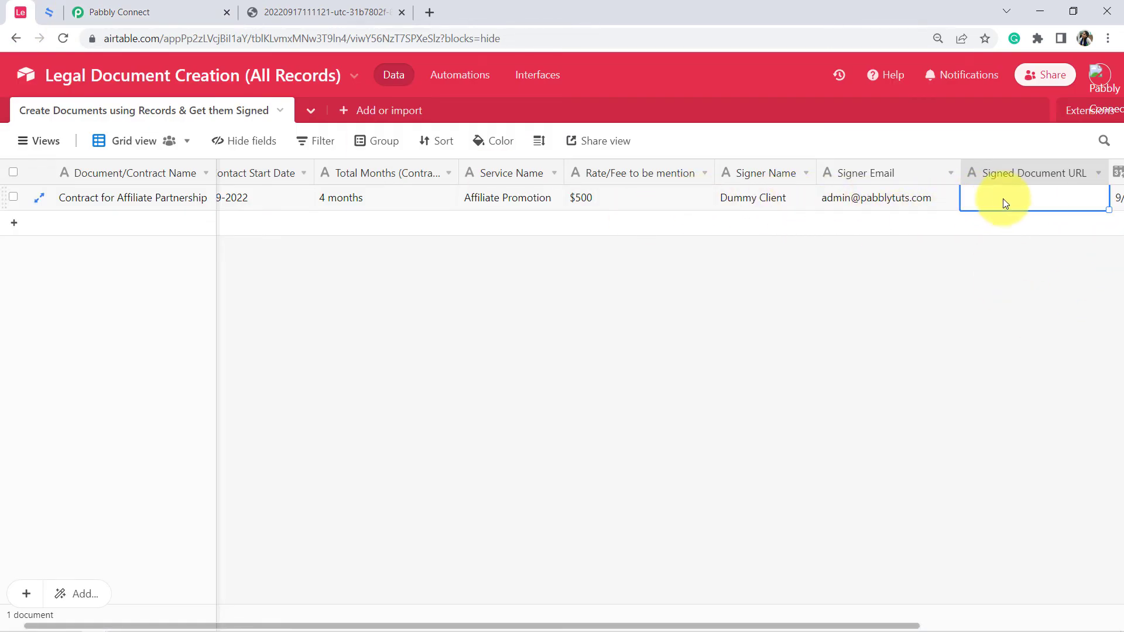
{"action": "left_click", "coordinate": [164, 7]}
Choose Airtable as the app for the empty action after Create Contract and check the Signed Document URL cell in Airtable.
{"action": "scroll", "coordinate": [557, 404], "scroll_direction": "down", "scroll_amount": 1}
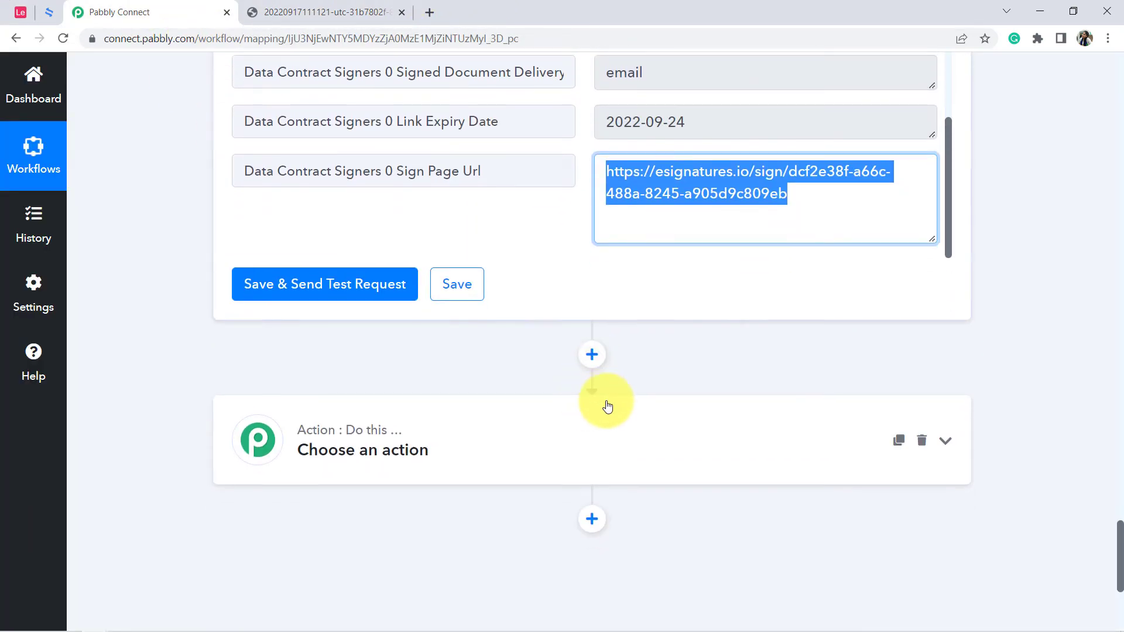
{"action": "scroll", "coordinate": [607, 406], "scroll_direction": "down", "scroll_amount": 3}
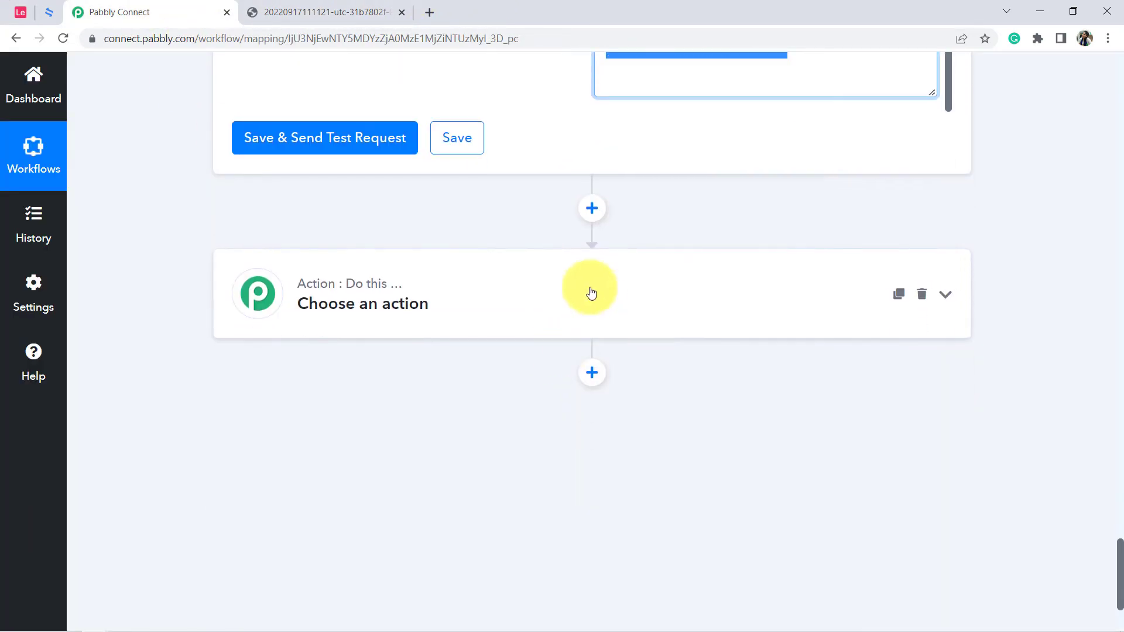
{"action": "left_click", "coordinate": [395, 310]}
{"action": "left_click", "coordinate": [294, 403]}
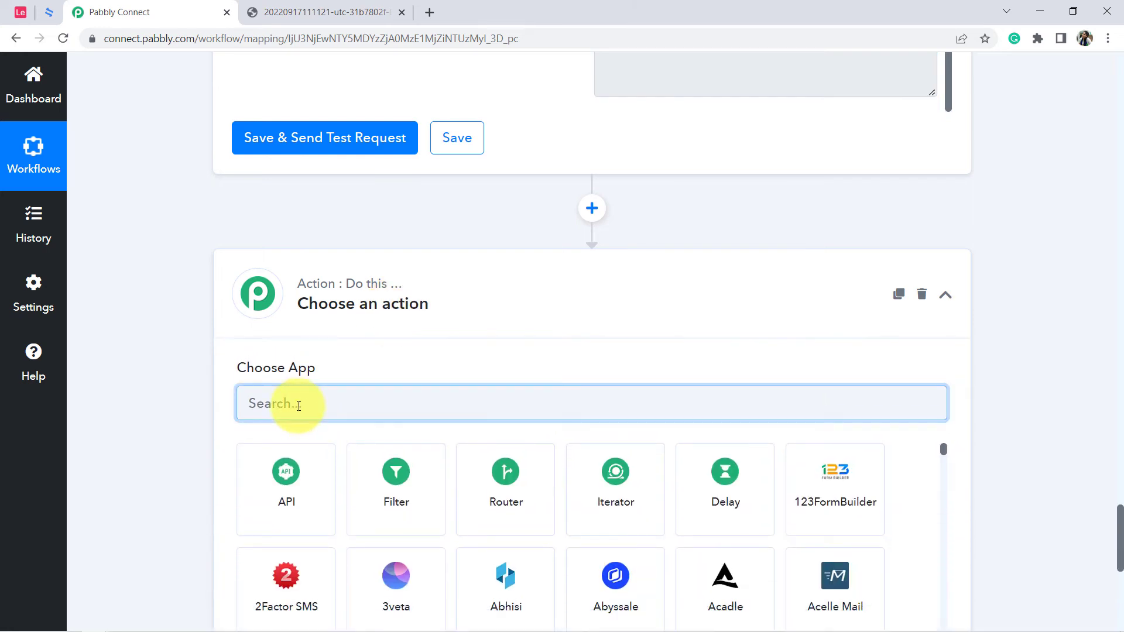
{"action": "type", "text": "irt"}
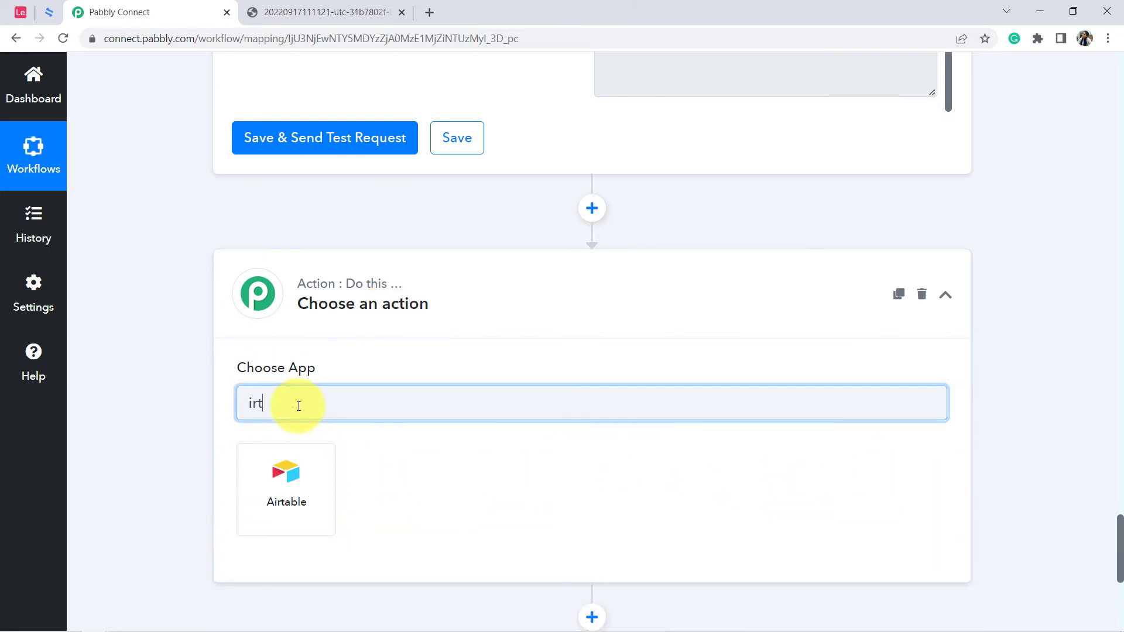
{"action": "left_click", "coordinate": [286, 467]}
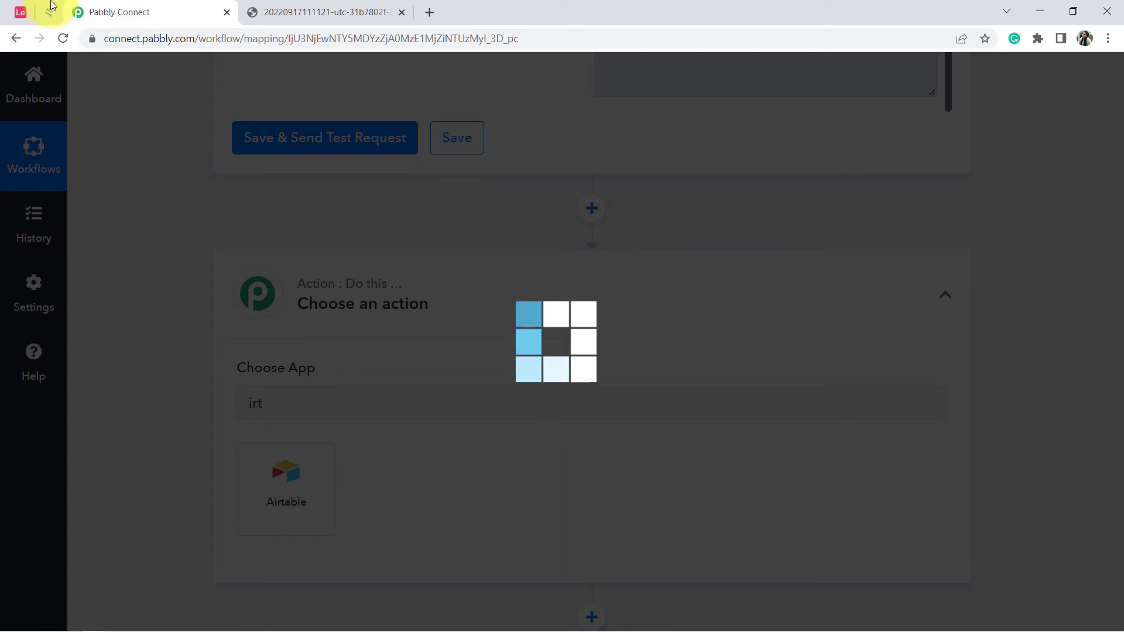
{"action": "left_click", "coordinate": [20, 12]}
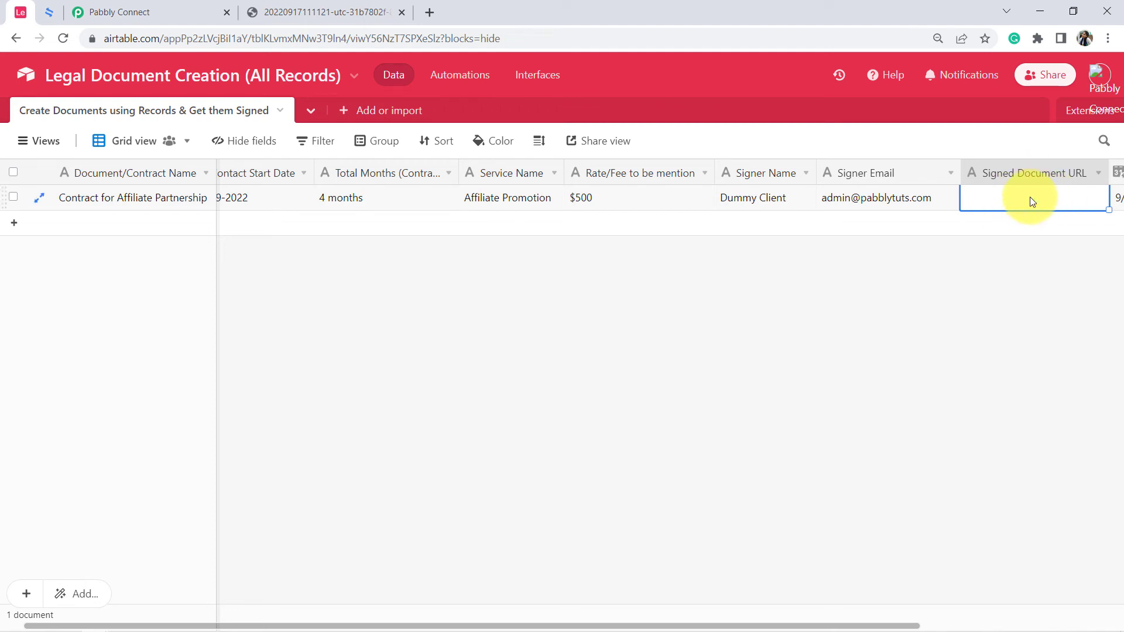
{"action": "left_click", "coordinate": [119, 8]}
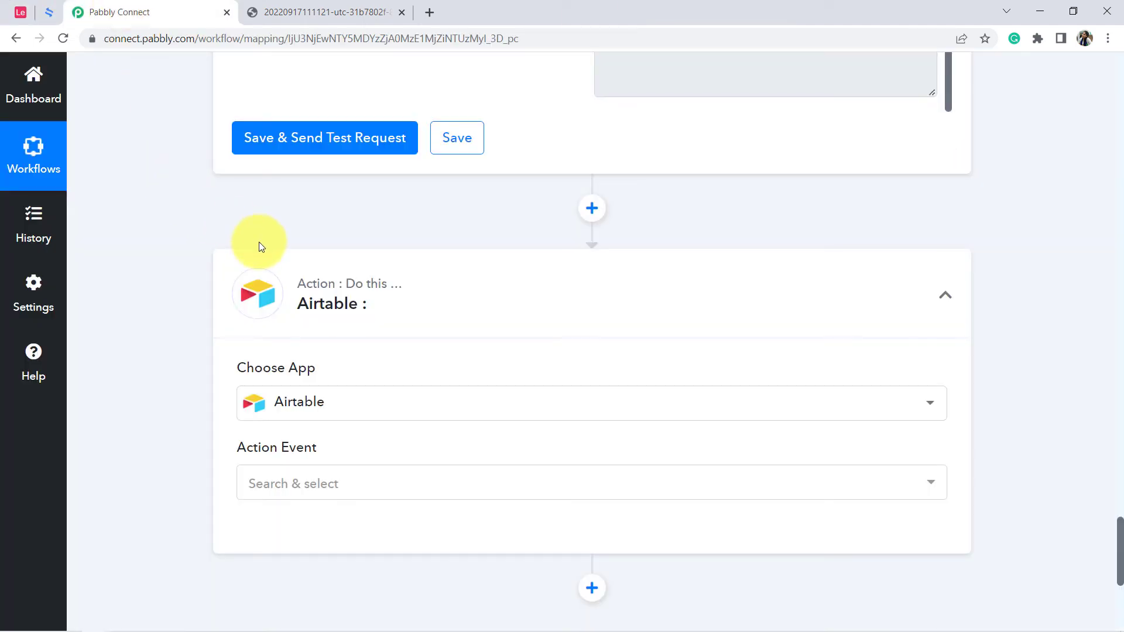
Set the Airtable action event to Search Record and connect it through the existing connection Airtable #160.
{"action": "scroll", "coordinate": [259, 241], "scroll_direction": "down", "scroll_amount": 2}
{"action": "left_click", "coordinate": [264, 335]}
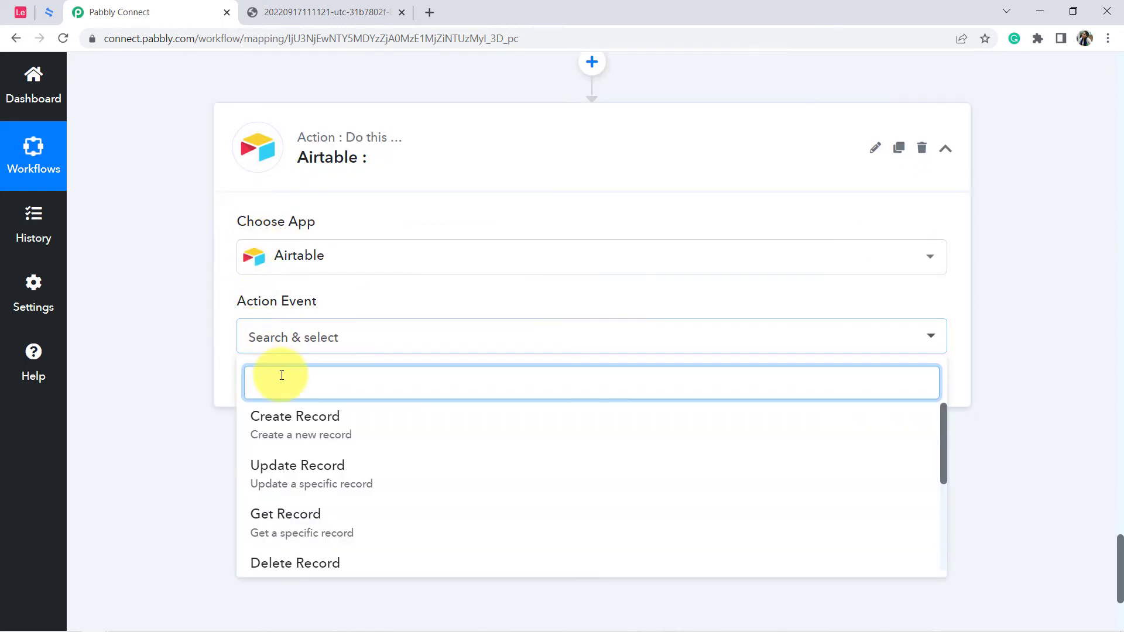
{"action": "type", "text": "search"}
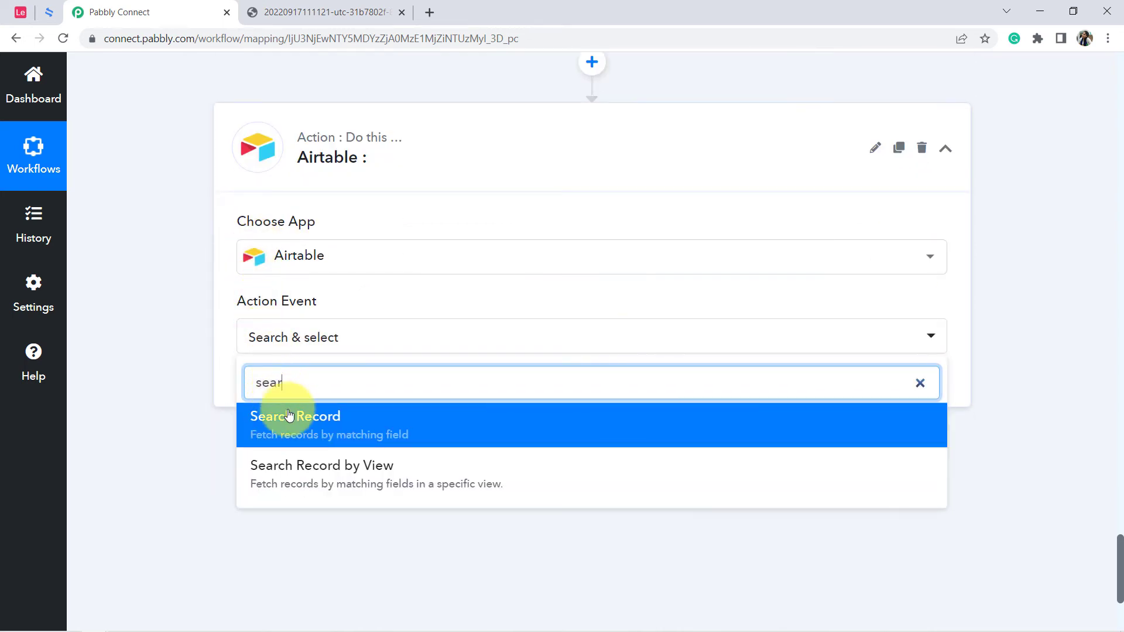
{"action": "left_click", "coordinate": [287, 416]}
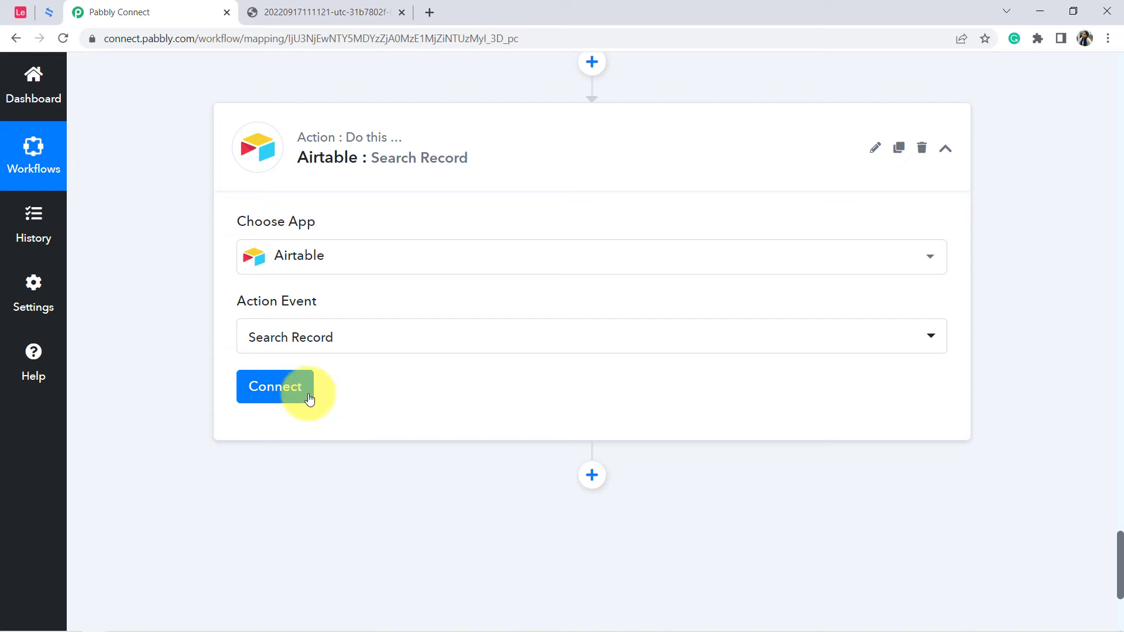
{"action": "left_click", "coordinate": [265, 397]}
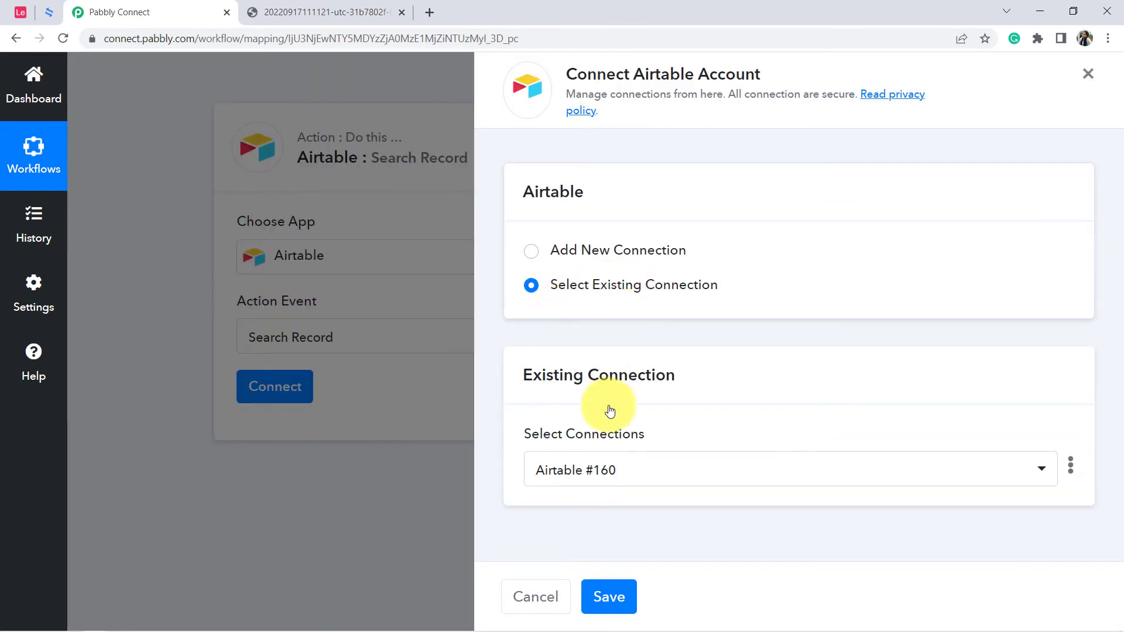
{"action": "left_click", "coordinate": [610, 594]}
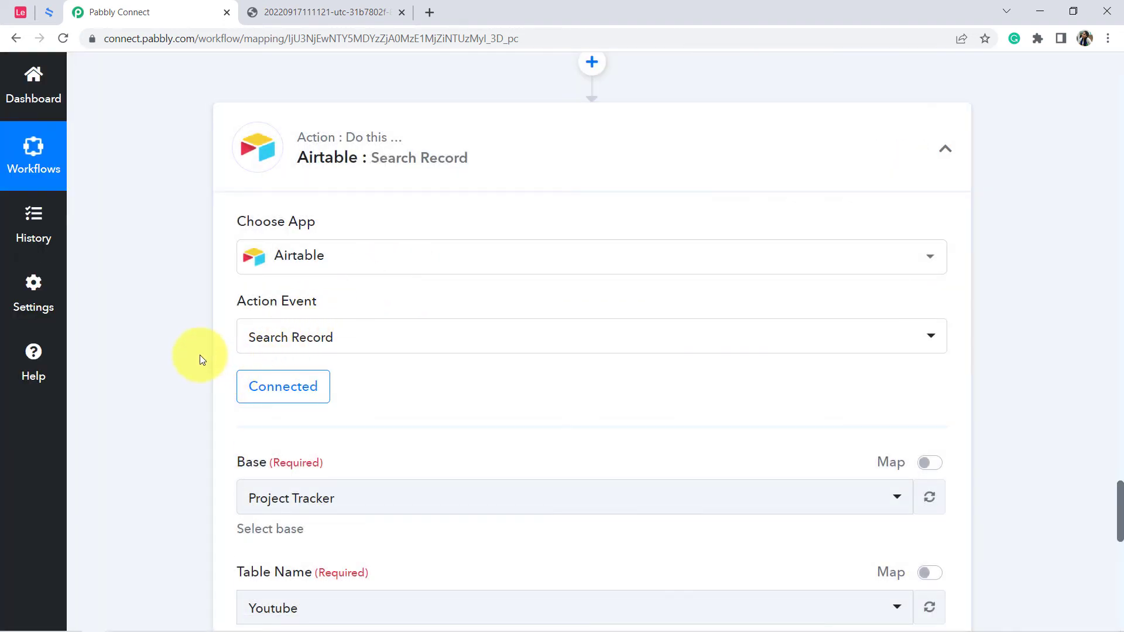
Set the search base to Legal Document Creation (All Records) and check the table name against the one in Airtable.
{"action": "scroll", "coordinate": [199, 355], "scroll_direction": "down", "scroll_amount": 5}
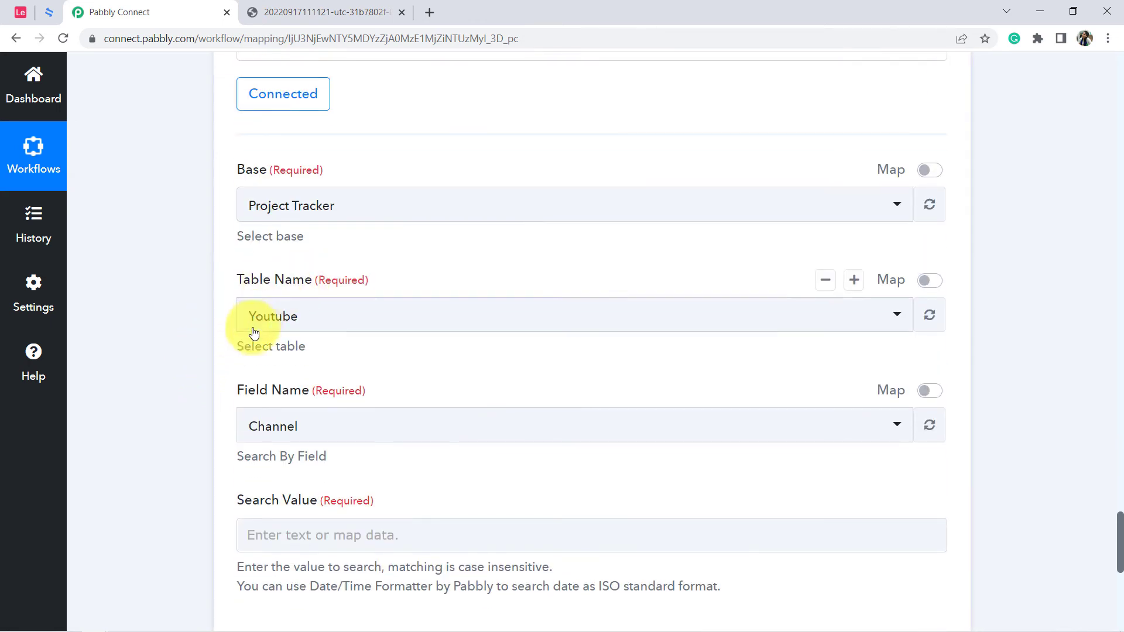
{"action": "left_click", "coordinate": [302, 212]}
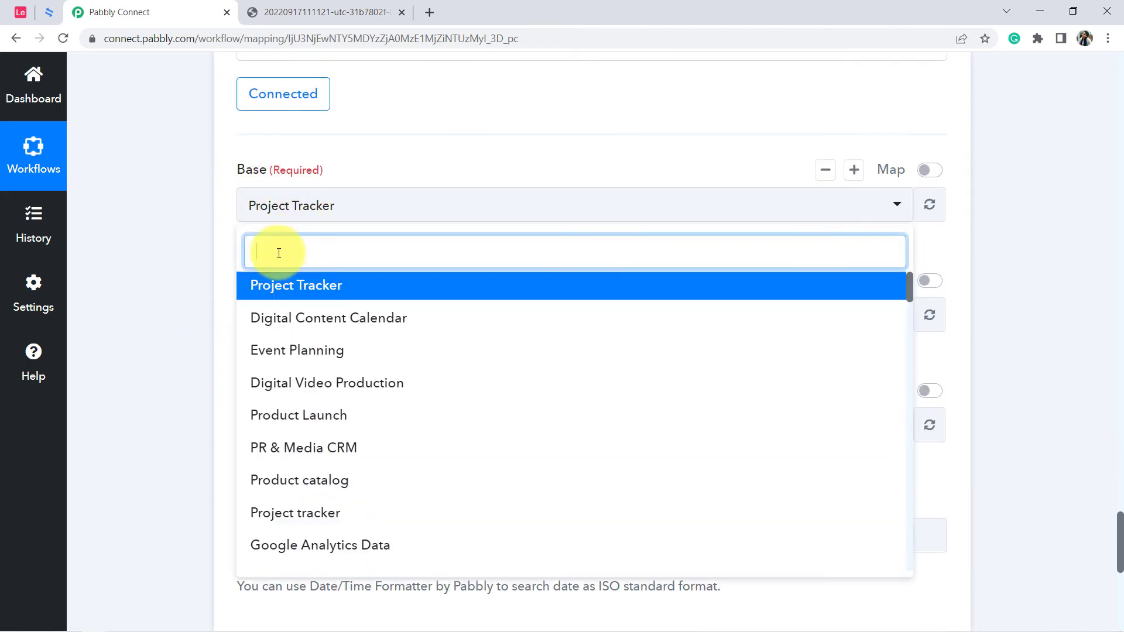
{"action": "type", "text": "leg"}
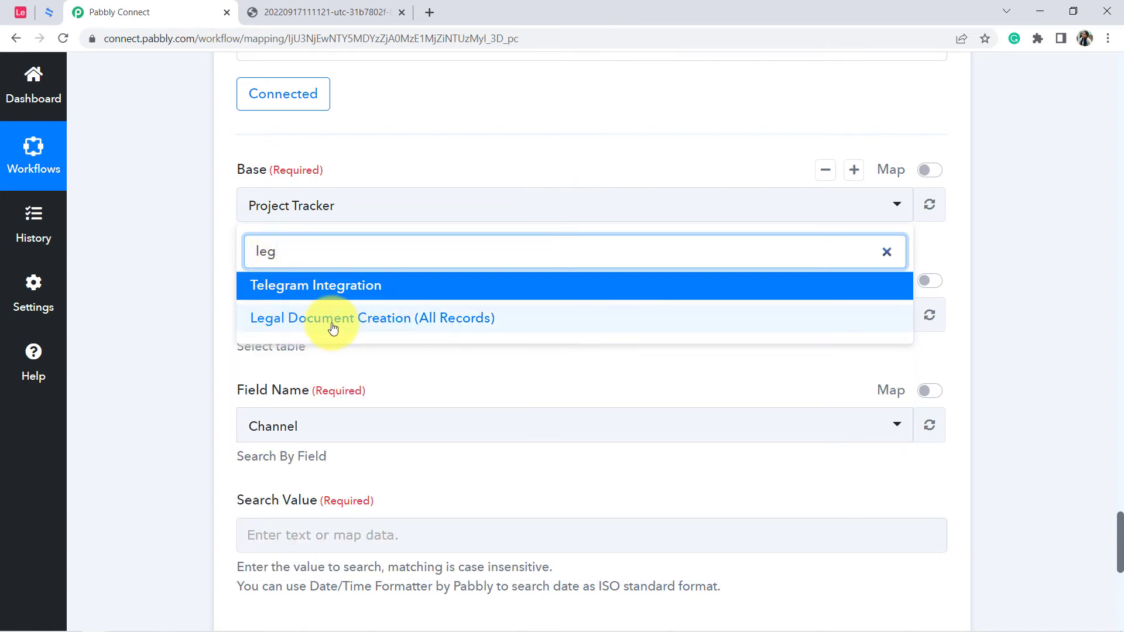
{"action": "left_click", "coordinate": [333, 328]}
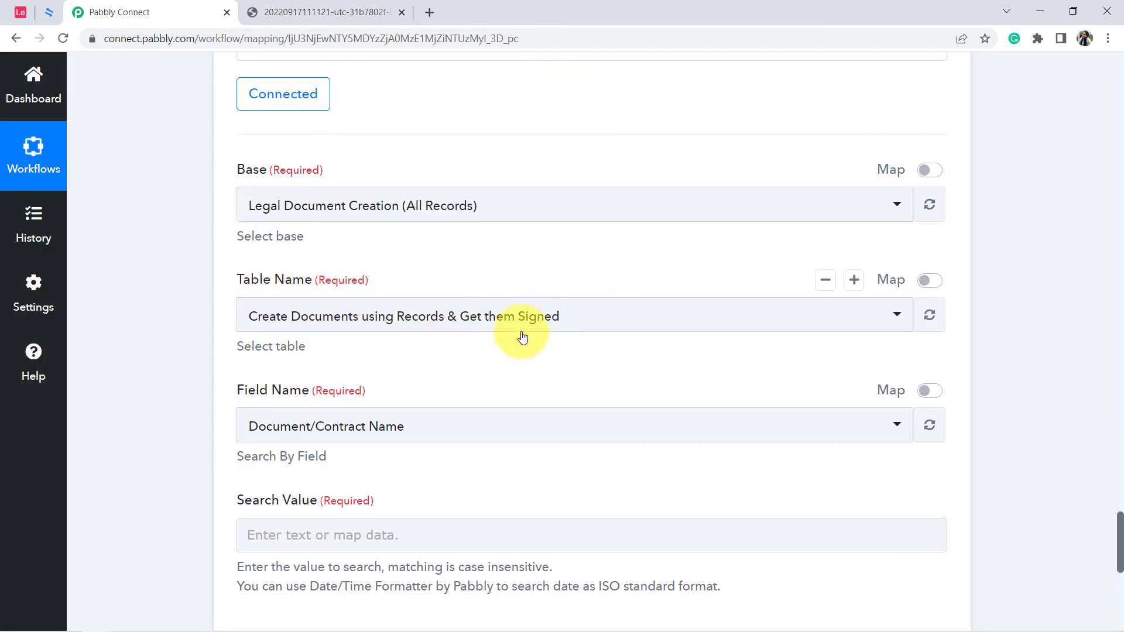
{"action": "left_click", "coordinate": [21, 12]}
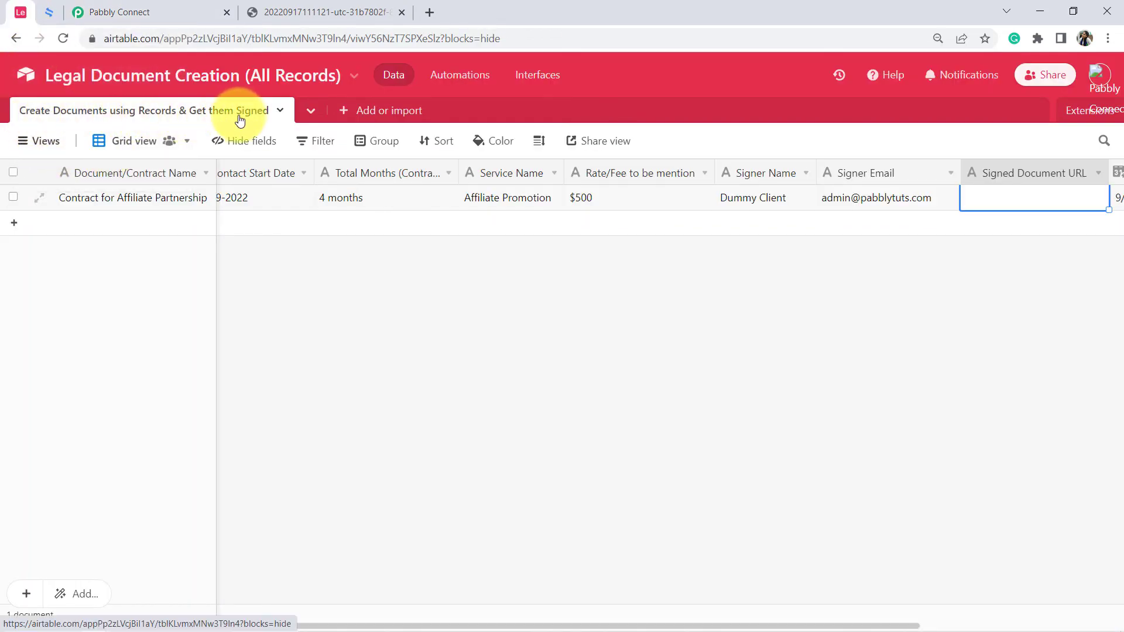
{"action": "left_click", "coordinate": [138, 20]}
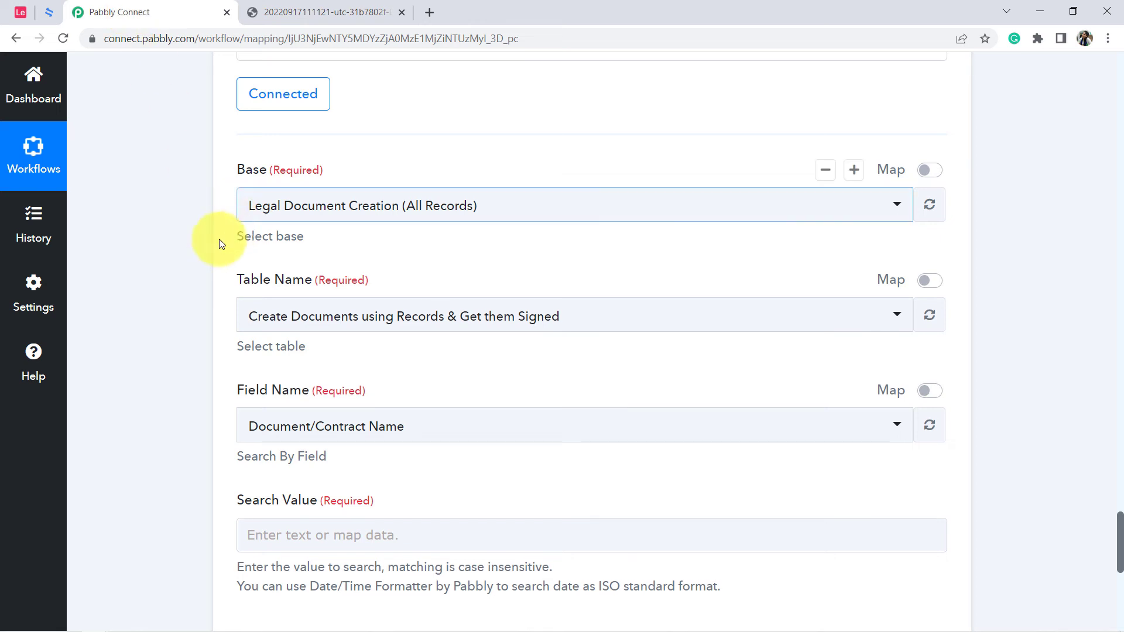
Set the field that the Airtable record search matches on to Created time.
{"action": "scroll", "coordinate": [199, 264], "scroll_direction": "down", "scroll_amount": 3}
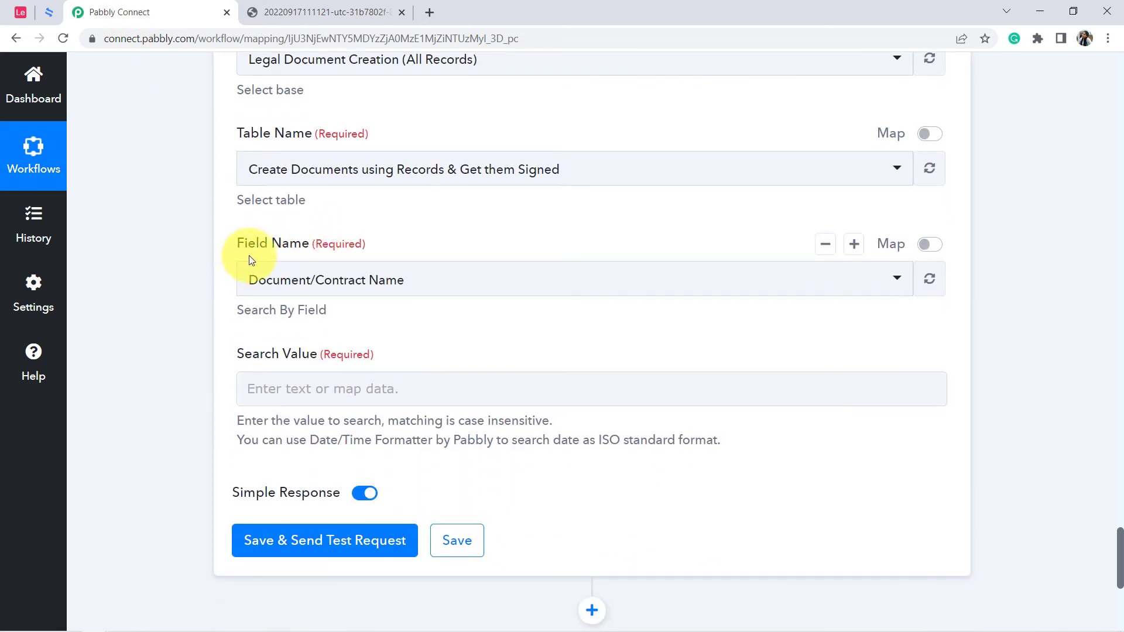
{"action": "left_click_drag", "start_coordinate": [339, 255], "coordinate": [340, 255]}
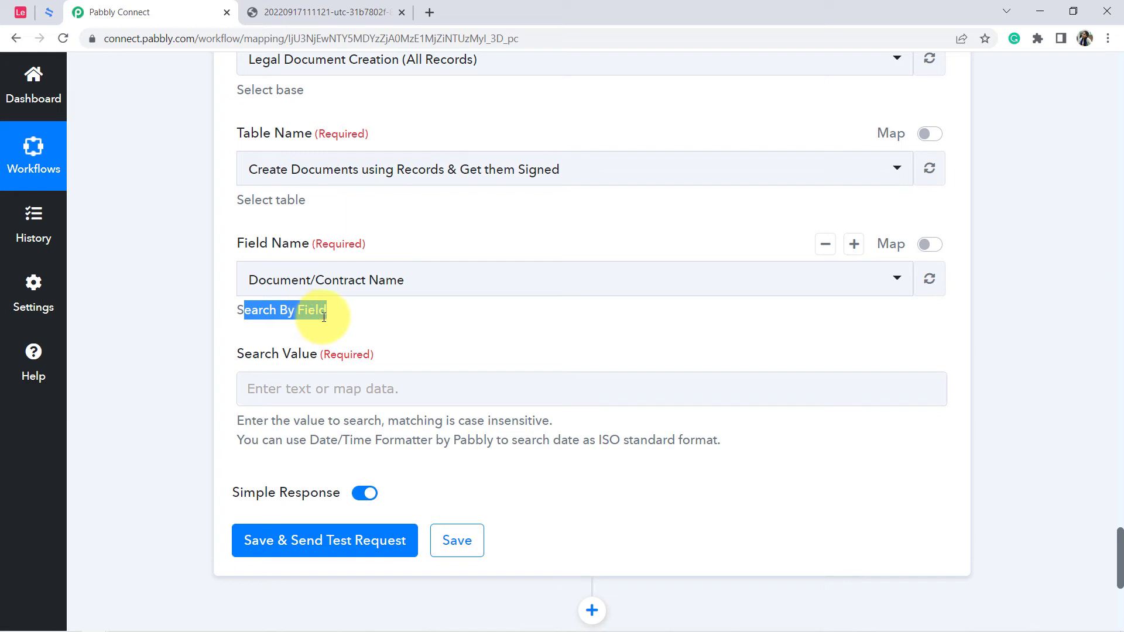
{"action": "left_click", "coordinate": [281, 283]}
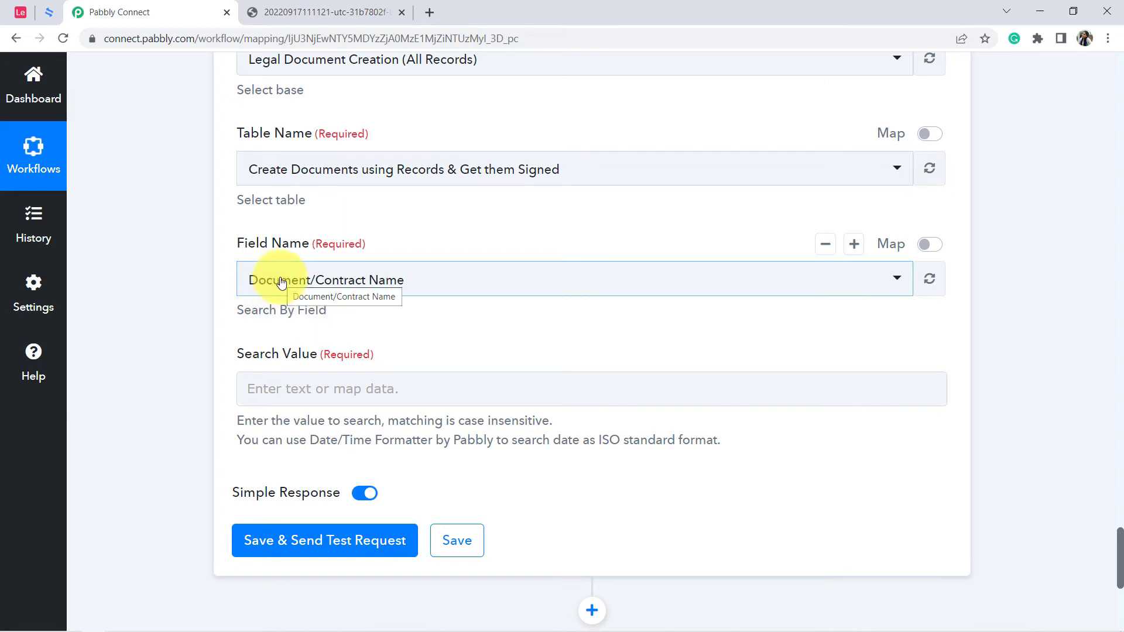
{"action": "left_click", "coordinate": [279, 290]}
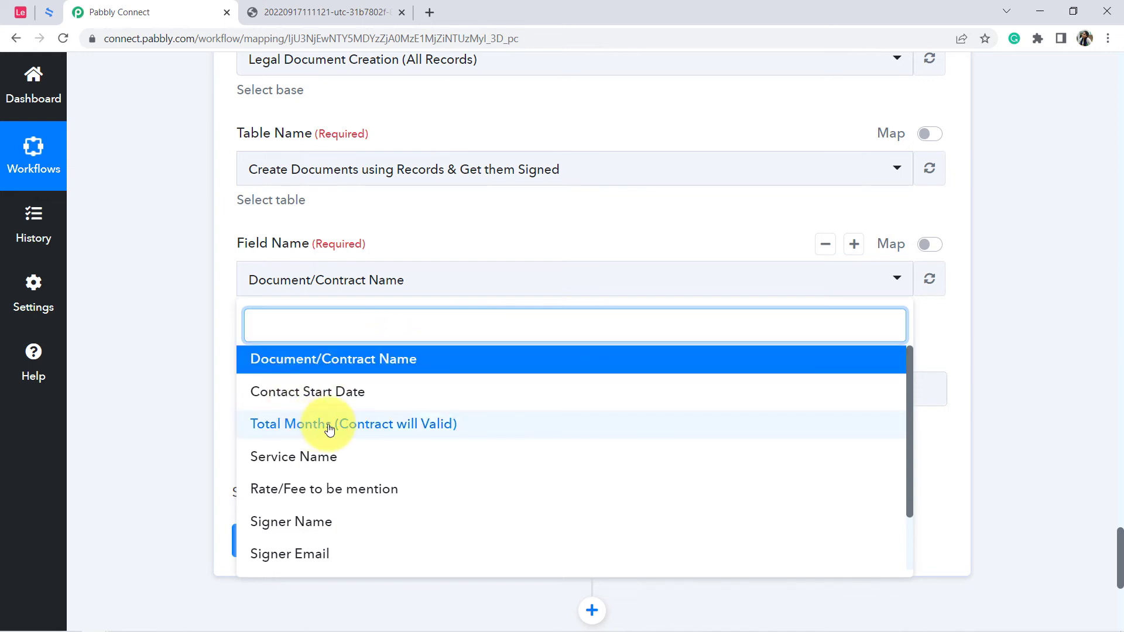
{"action": "scroll", "coordinate": [326, 429], "scroll_direction": "down", "scroll_amount": 5}
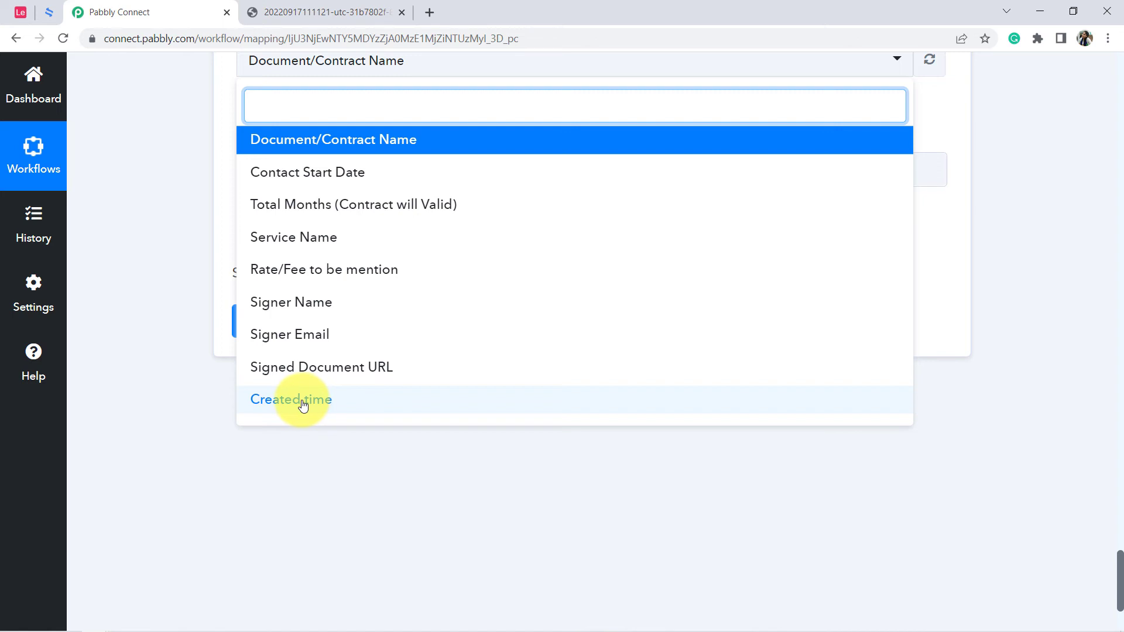
{"action": "left_click", "coordinate": [303, 405]}
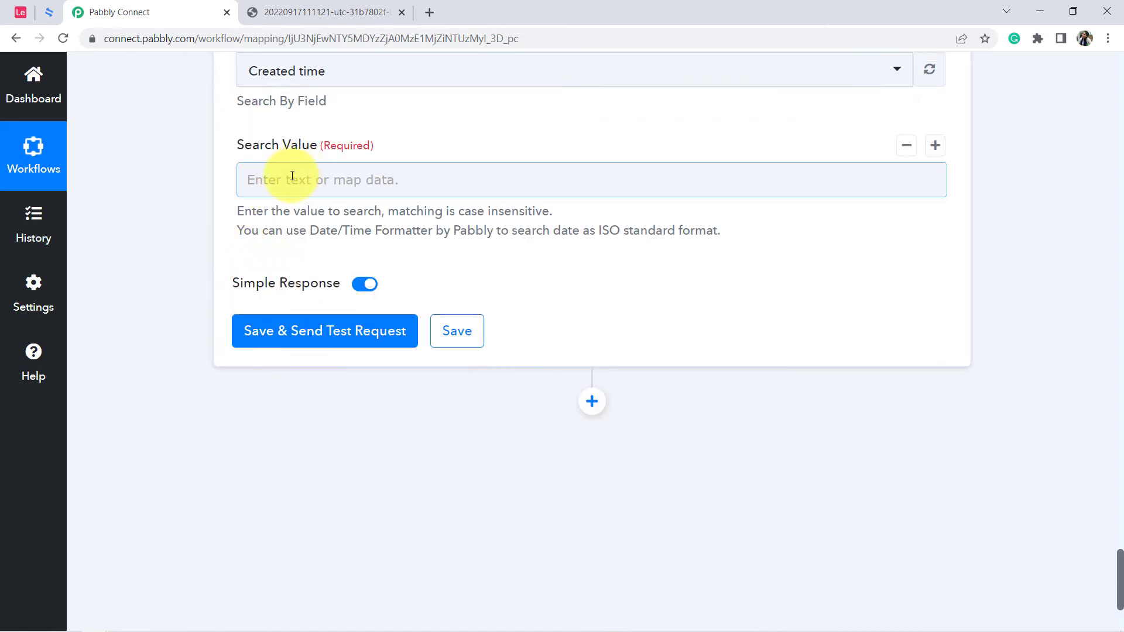
Map CreatedTime from the Airtable New Record step as the Search Value.
{"action": "left_click", "coordinate": [289, 178]}
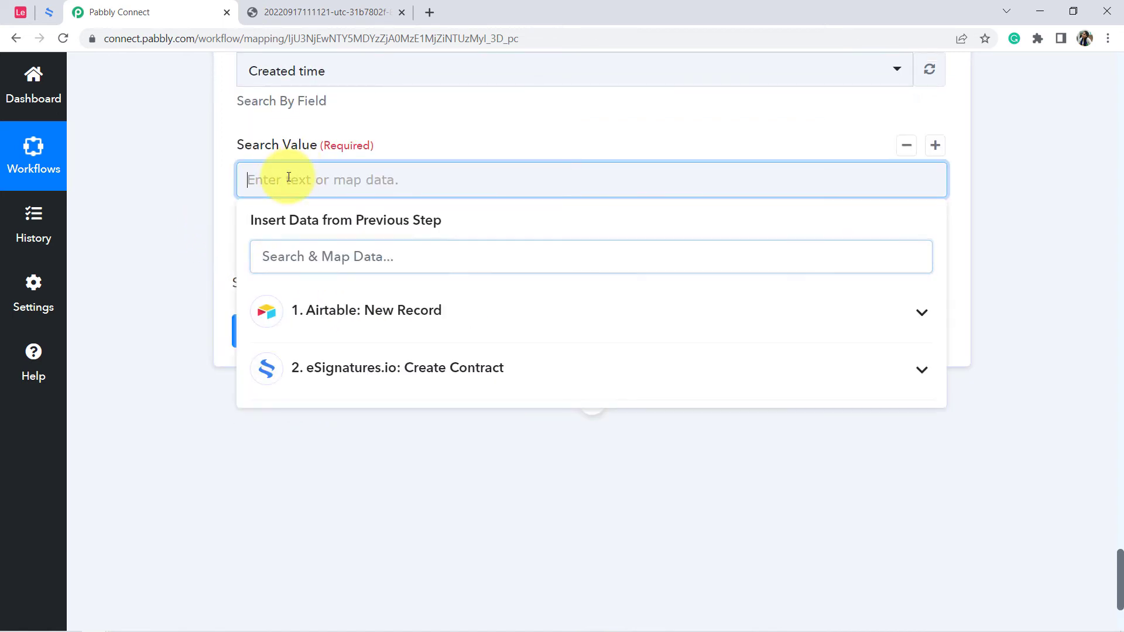
{"action": "left_click", "coordinate": [369, 309]}
{"action": "type", "text": "cre"}
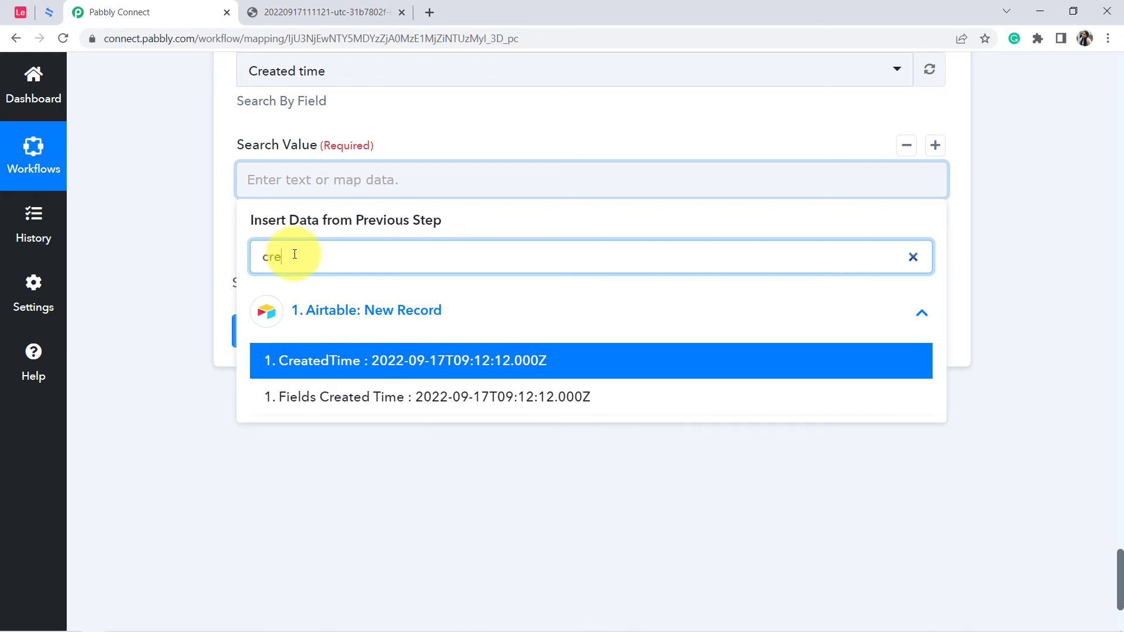
{"action": "type", "text": "at"}
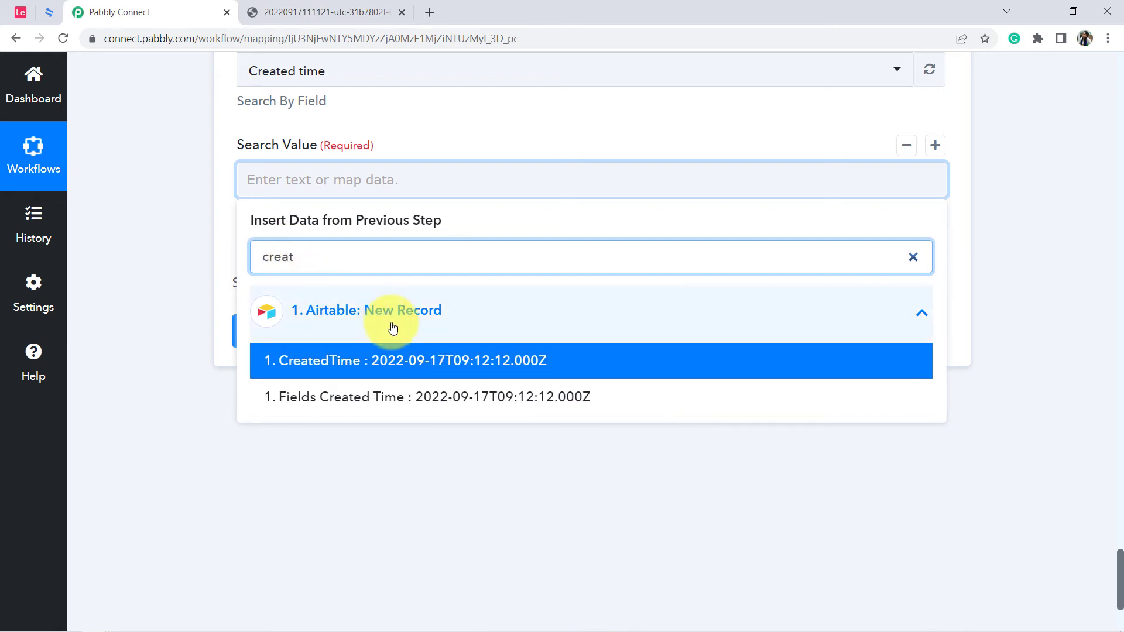
{"action": "left_click", "coordinate": [430, 362]}
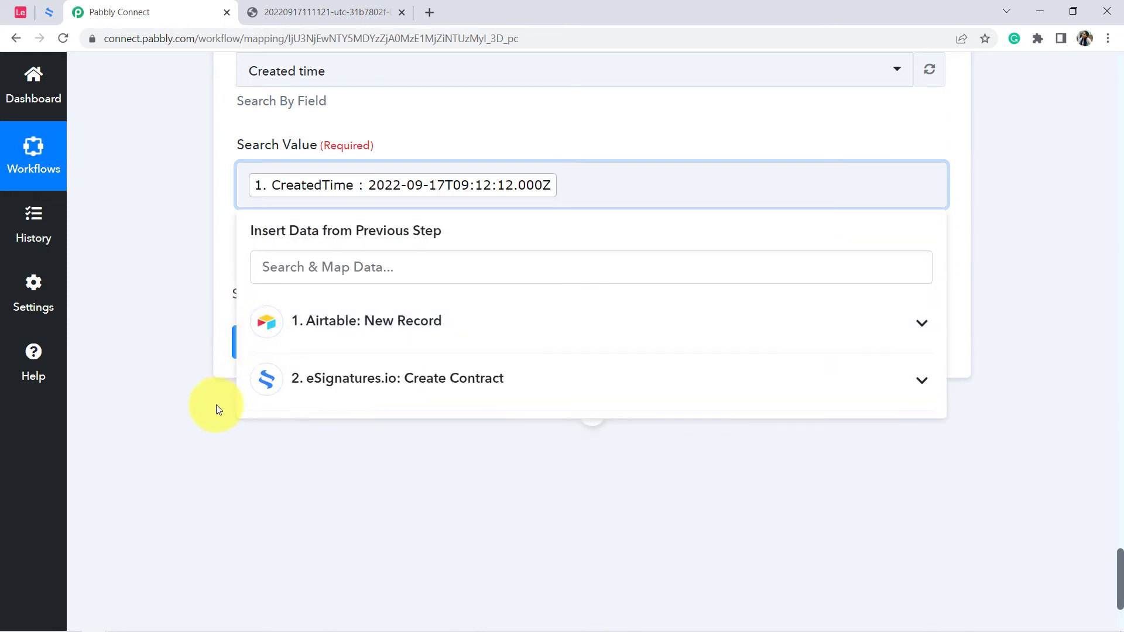
Save the Airtable Search Record action, send its test request and review the returned record fields.
{"action": "left_click", "coordinate": [215, 405]}
{"action": "left_click", "coordinate": [279, 348]}
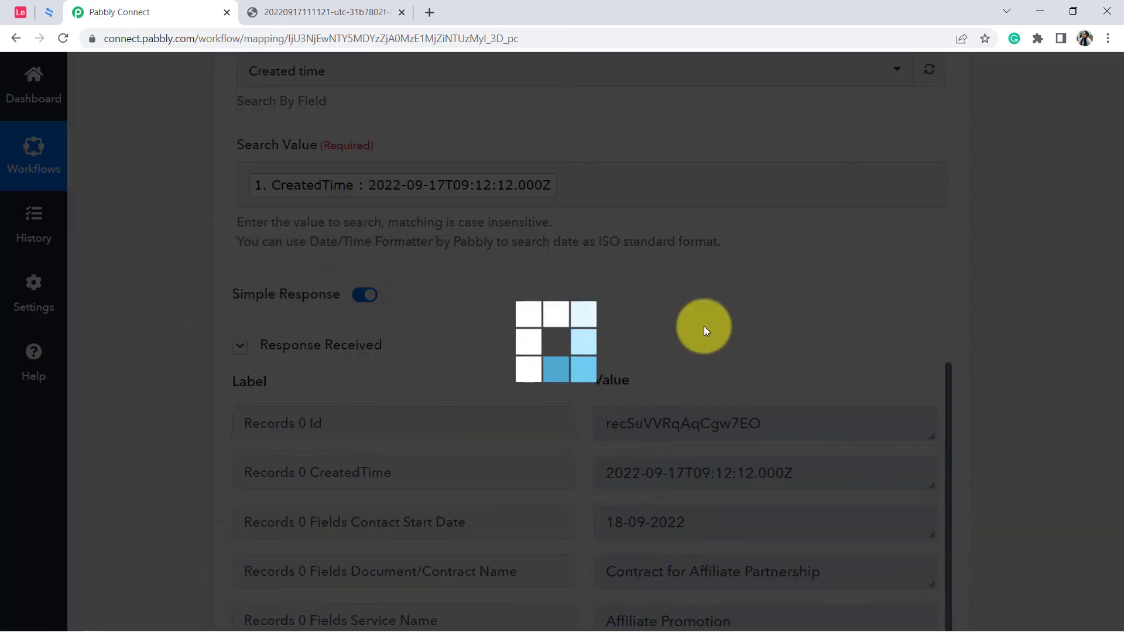
{"action": "scroll", "coordinate": [620, 363], "scroll_direction": "down", "scroll_amount": 4}
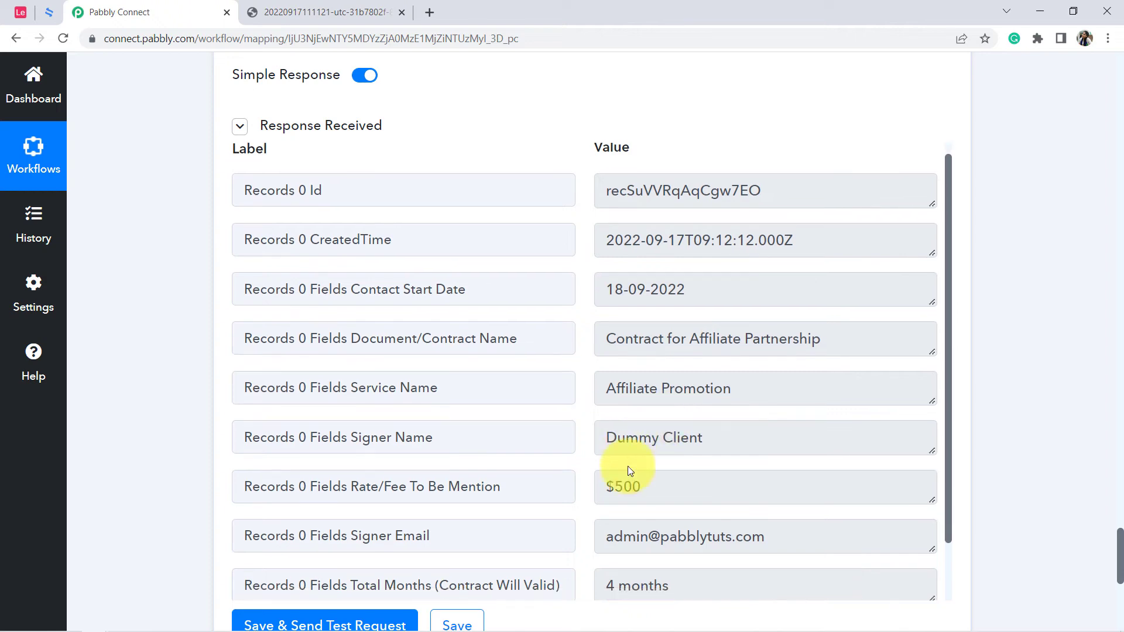
{"action": "scroll", "coordinate": [627, 466], "scroll_direction": "down", "scroll_amount": 1}
{"action": "scroll", "coordinate": [166, 311], "scroll_direction": "down", "scroll_amount": 8}
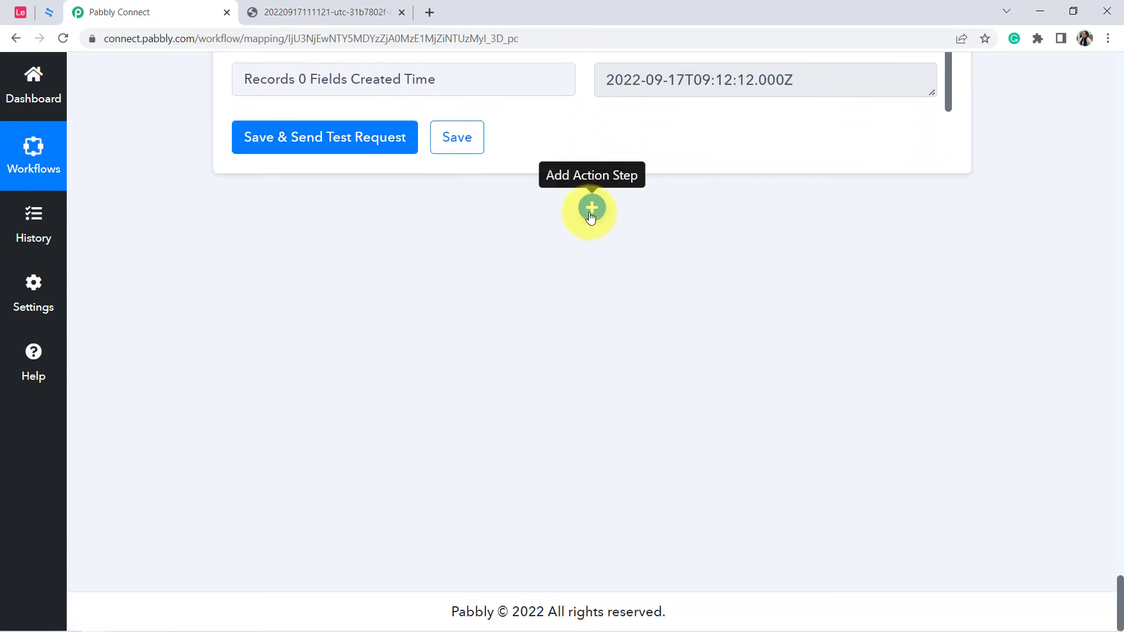
Add a new action step after the Airtable record search and choose Airtable as its app.
{"action": "left_click", "coordinate": [591, 209]}
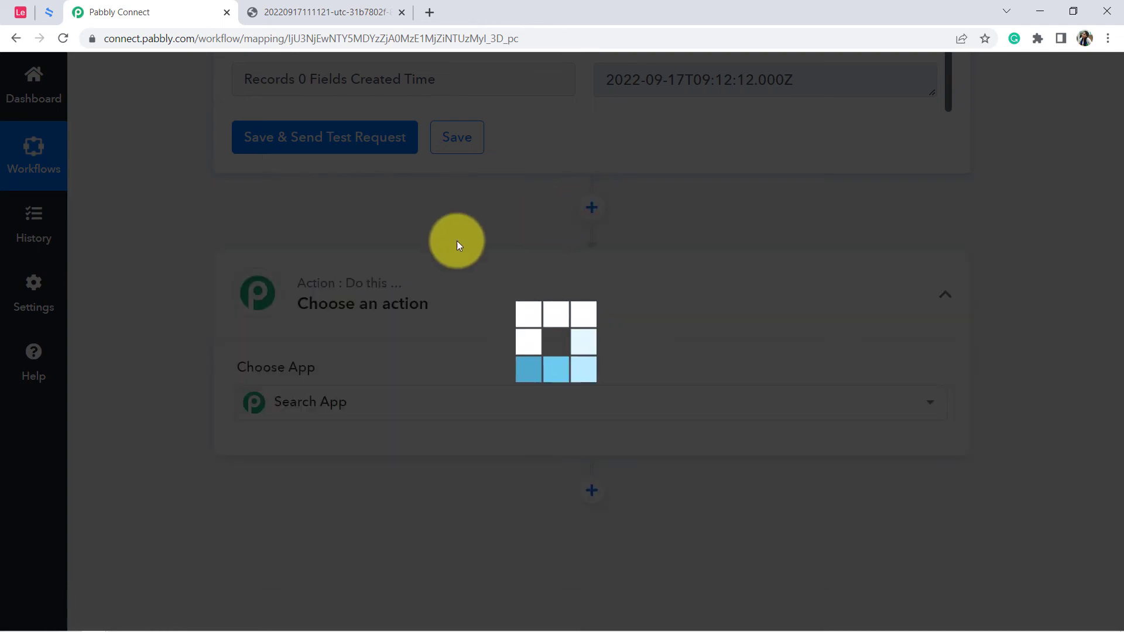
{"action": "scroll", "coordinate": [262, 292], "scroll_direction": "down", "scroll_amount": 1}
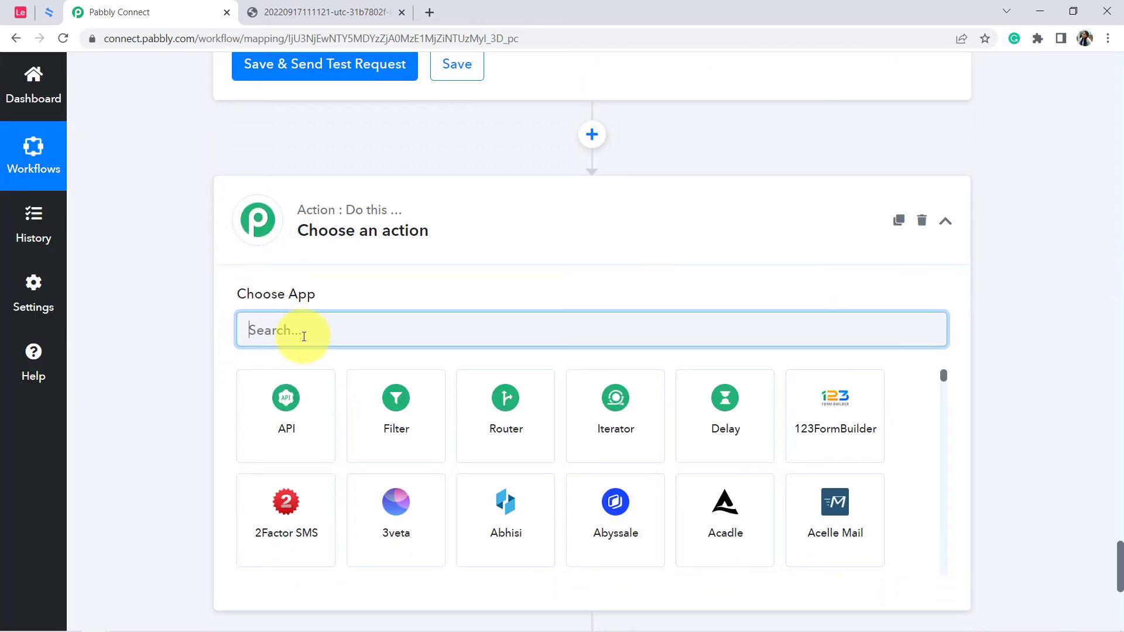
{"action": "type", "text": "airt"}
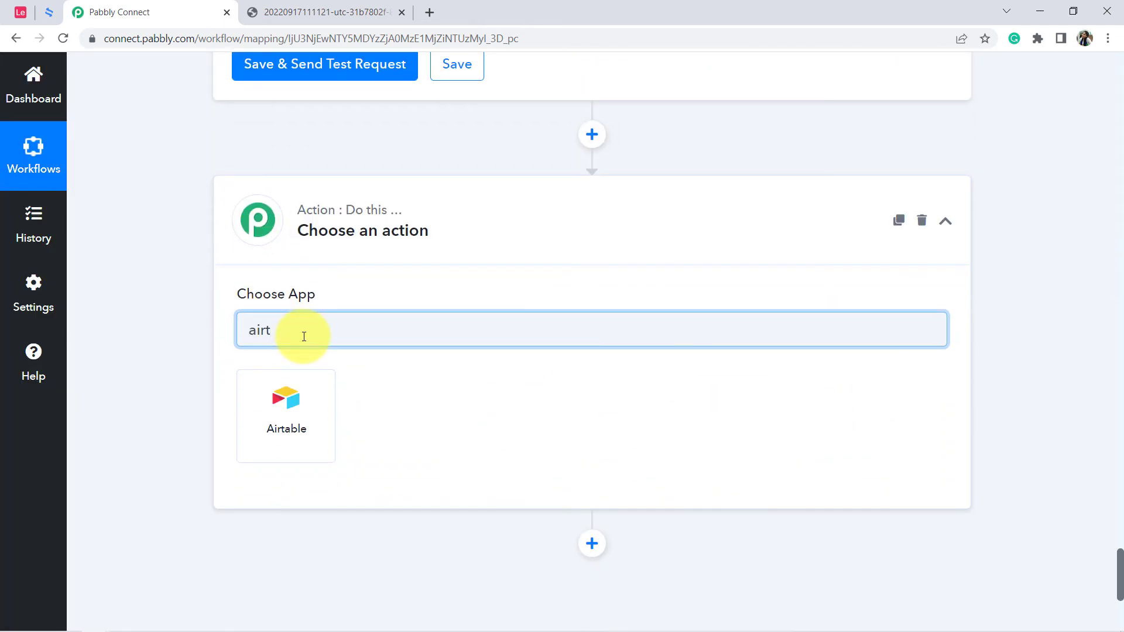
{"action": "left_click", "coordinate": [279, 409]}
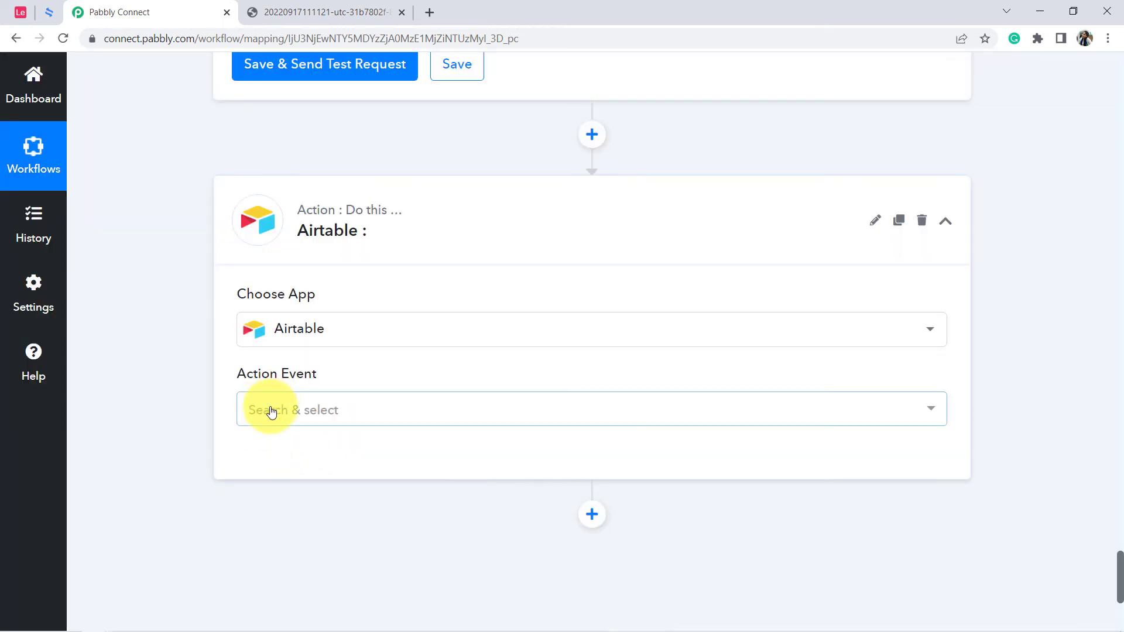
Set the new Airtable action's event to Update Record and connect it through the existing connection Airtable #160.
{"action": "left_click", "coordinate": [284, 404]}
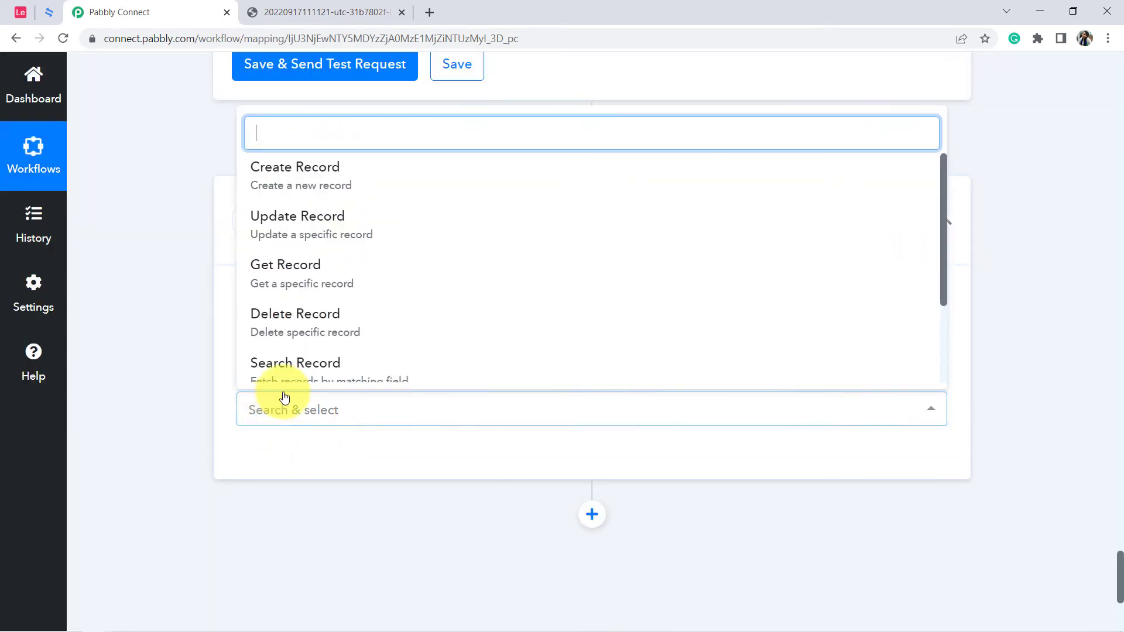
{"action": "left_click", "coordinate": [302, 227]}
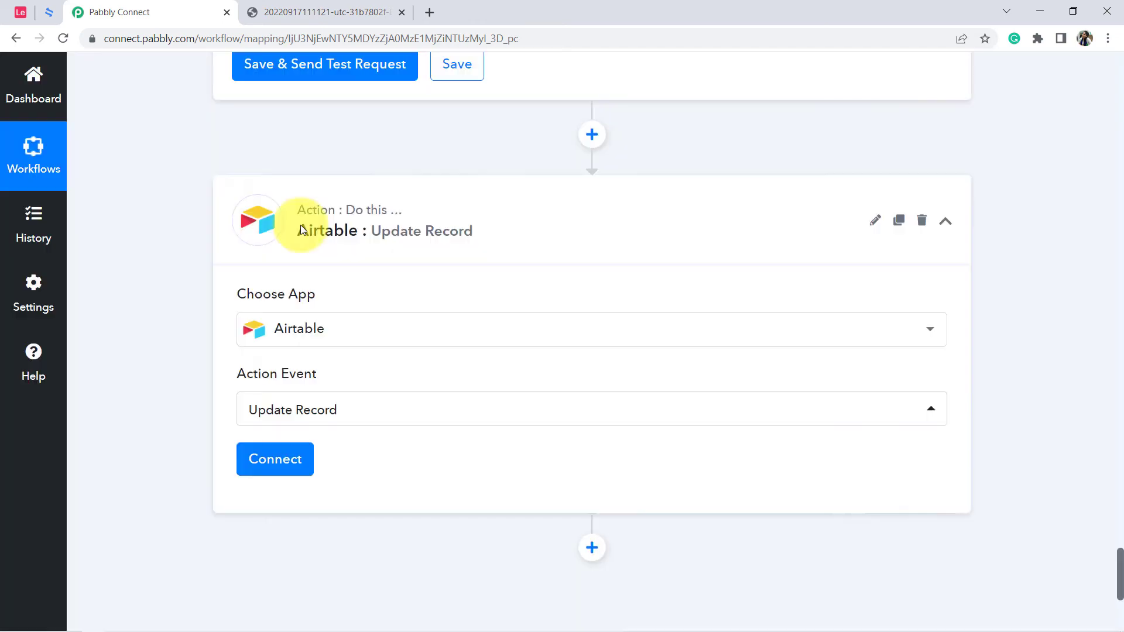
{"action": "left_click", "coordinate": [274, 459]}
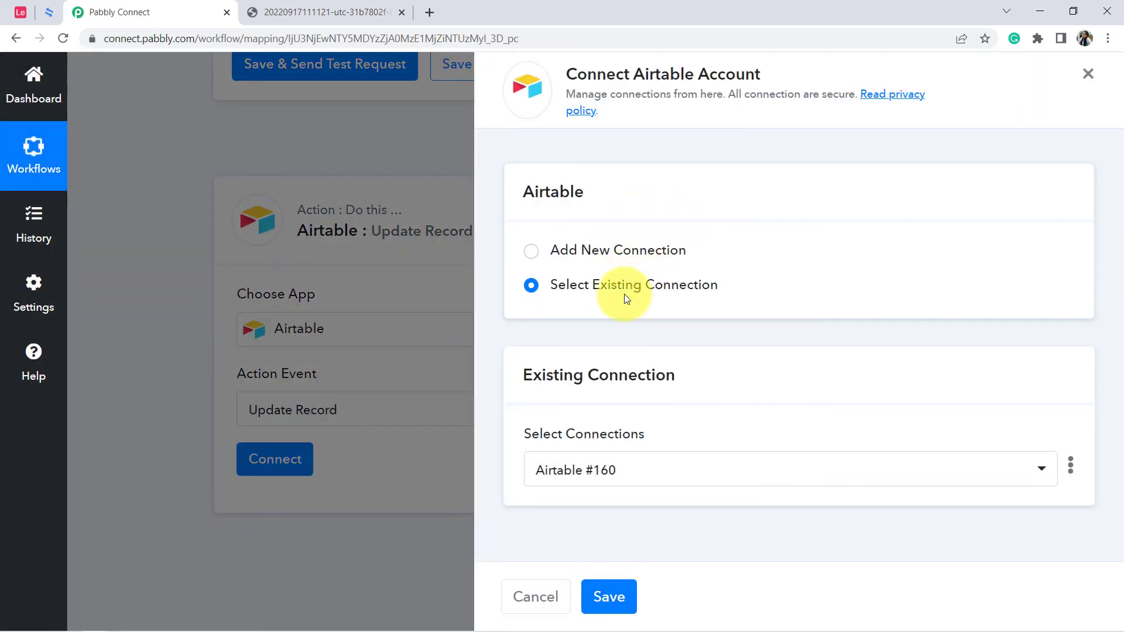
{"action": "left_click", "coordinate": [608, 597]}
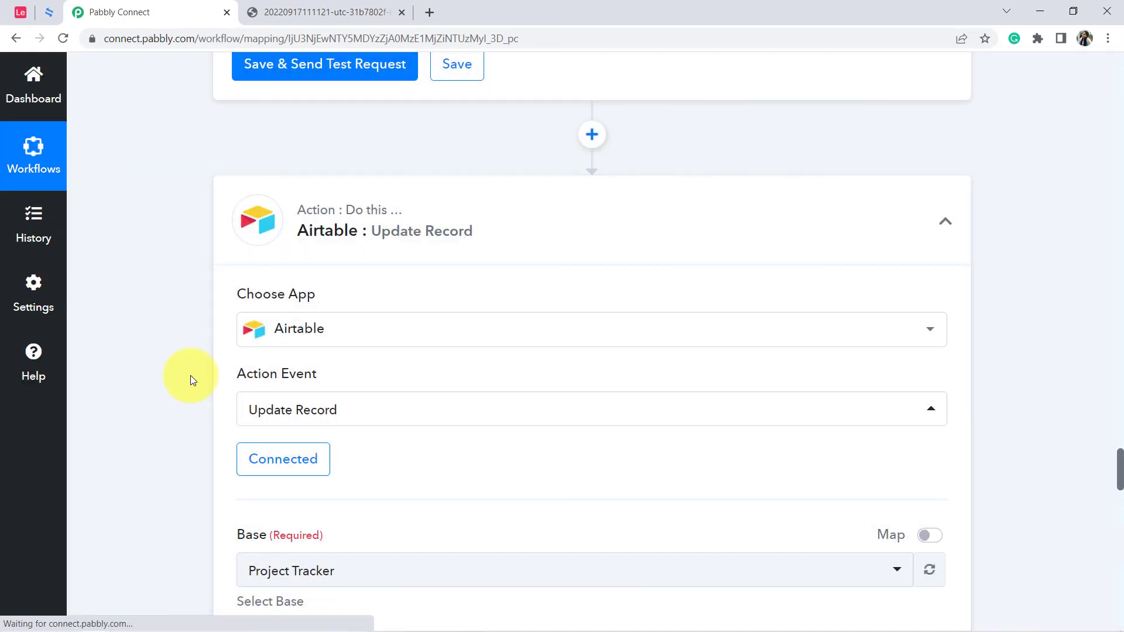
Set the base of the Update Record action to Legal Document Creation (All Records).
{"action": "scroll", "coordinate": [191, 379], "scroll_direction": "down", "scroll_amount": 5}
{"action": "left_click", "coordinate": [284, 279]}
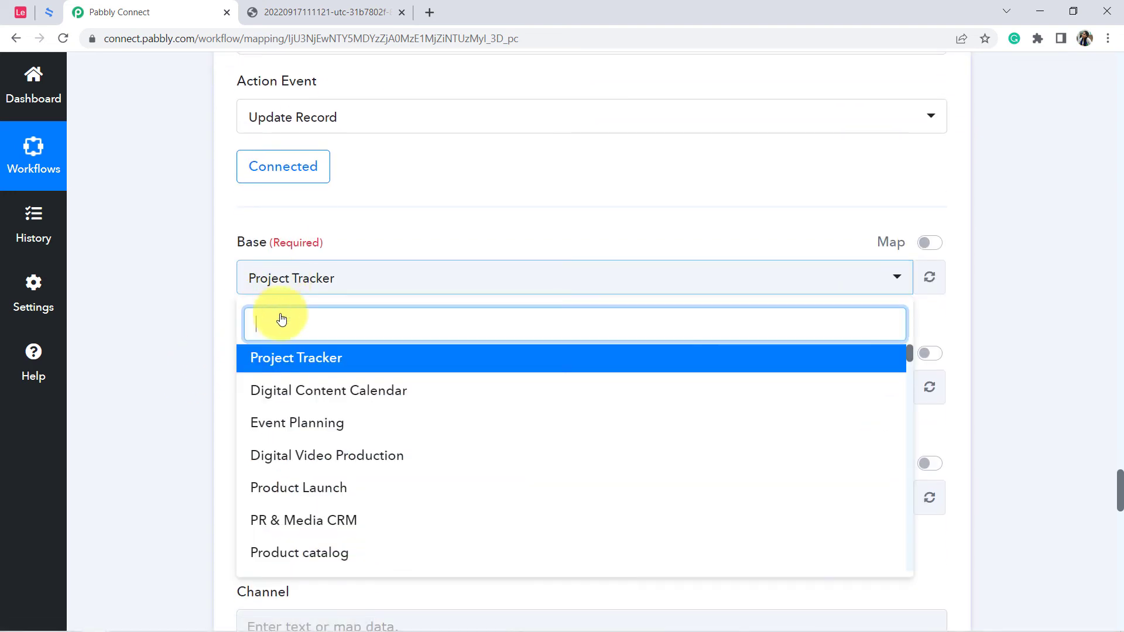
{"action": "type", "text": "le"}
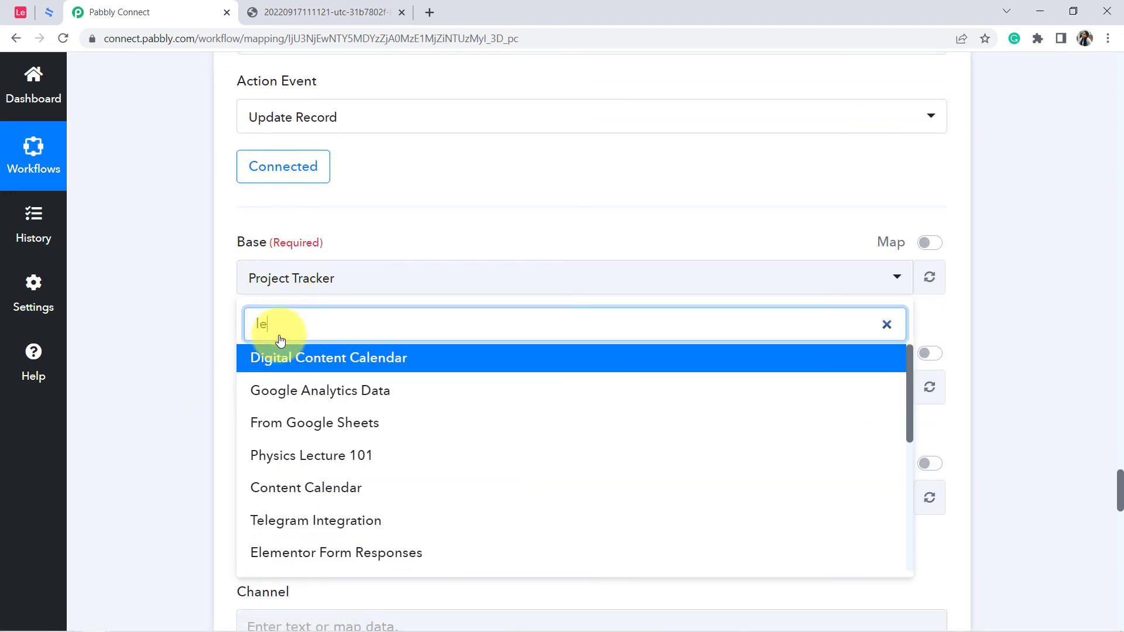
{"action": "type", "text": "g"}
{"action": "left_click", "coordinate": [288, 391]}
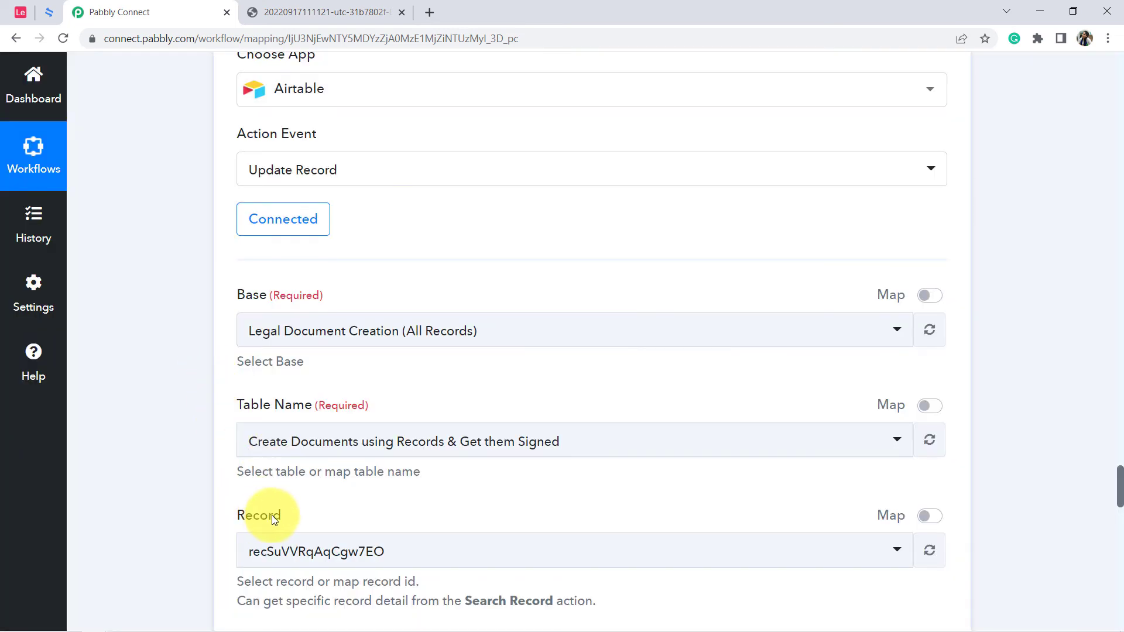
Enable mapping for the Record field and map Id from the Airtable New Record step to it.
{"action": "scroll", "coordinate": [271, 515], "scroll_direction": "down", "scroll_amount": 3}
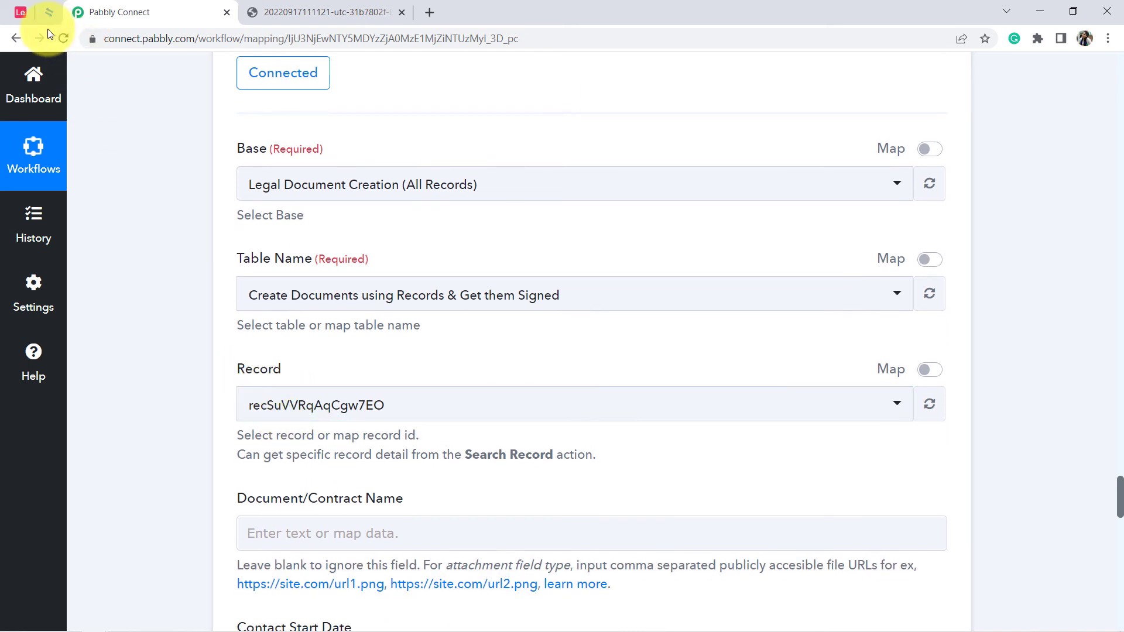
{"action": "left_click", "coordinate": [49, 13]}
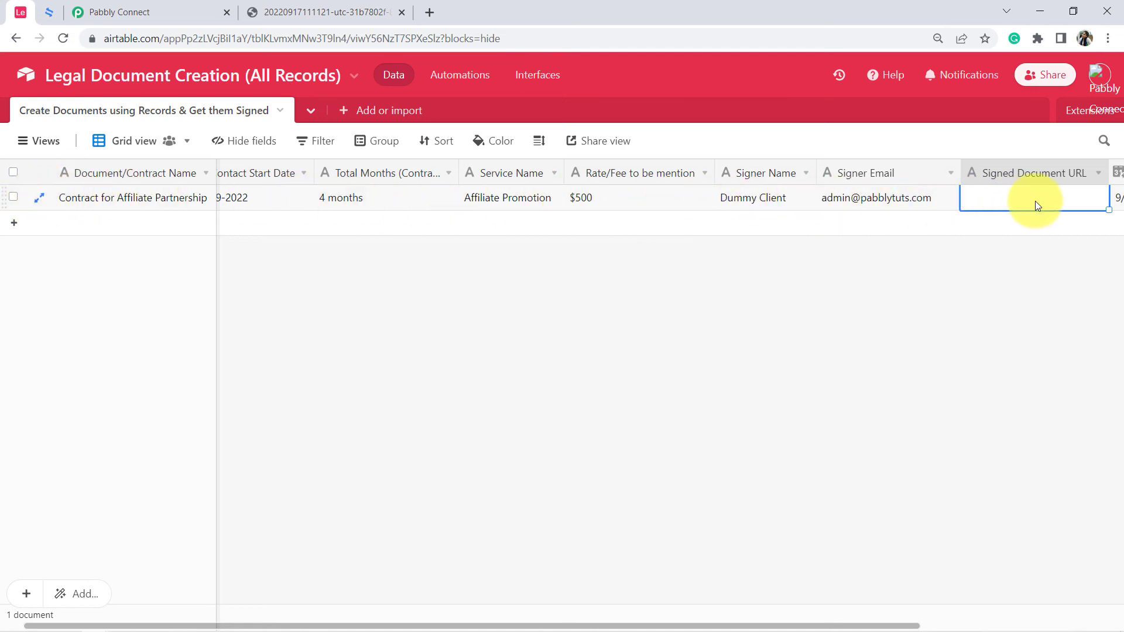
{"action": "left_click", "coordinate": [146, 6]}
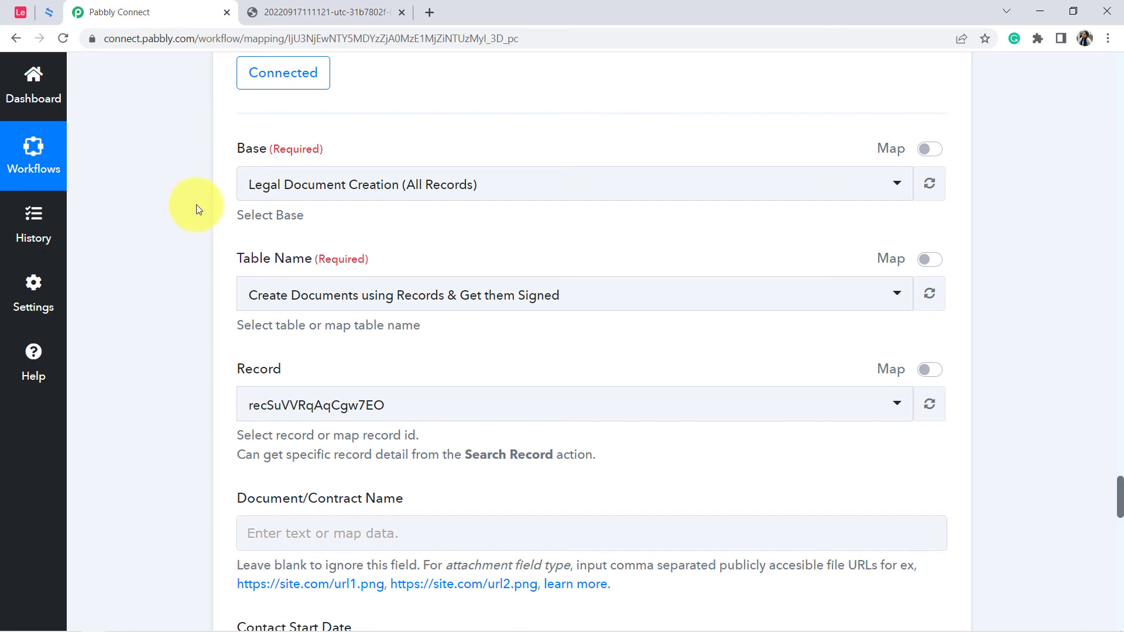
{"action": "scroll", "coordinate": [186, 217], "scroll_direction": "down", "scroll_amount": 3}
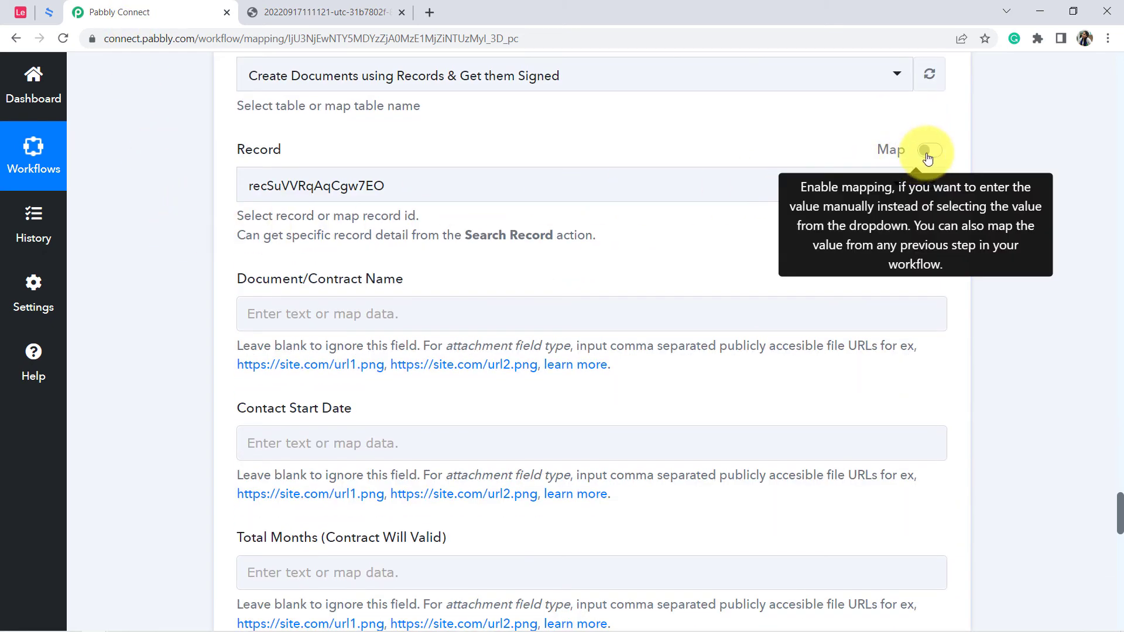
{"action": "left_click", "coordinate": [931, 150]}
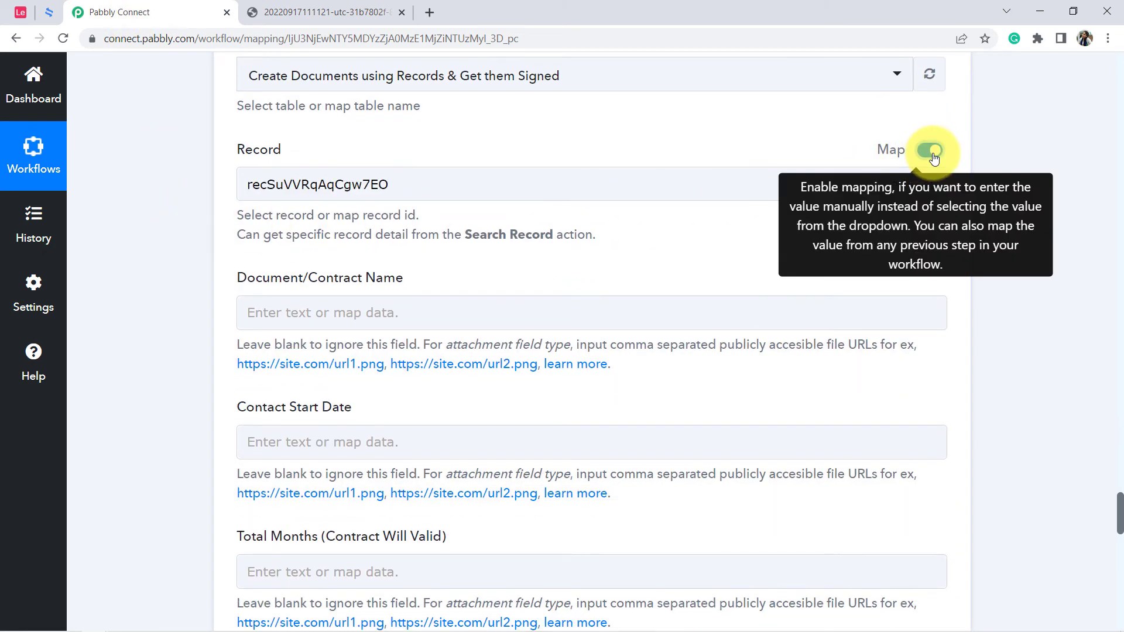
{"action": "left_click", "coordinate": [315, 179]}
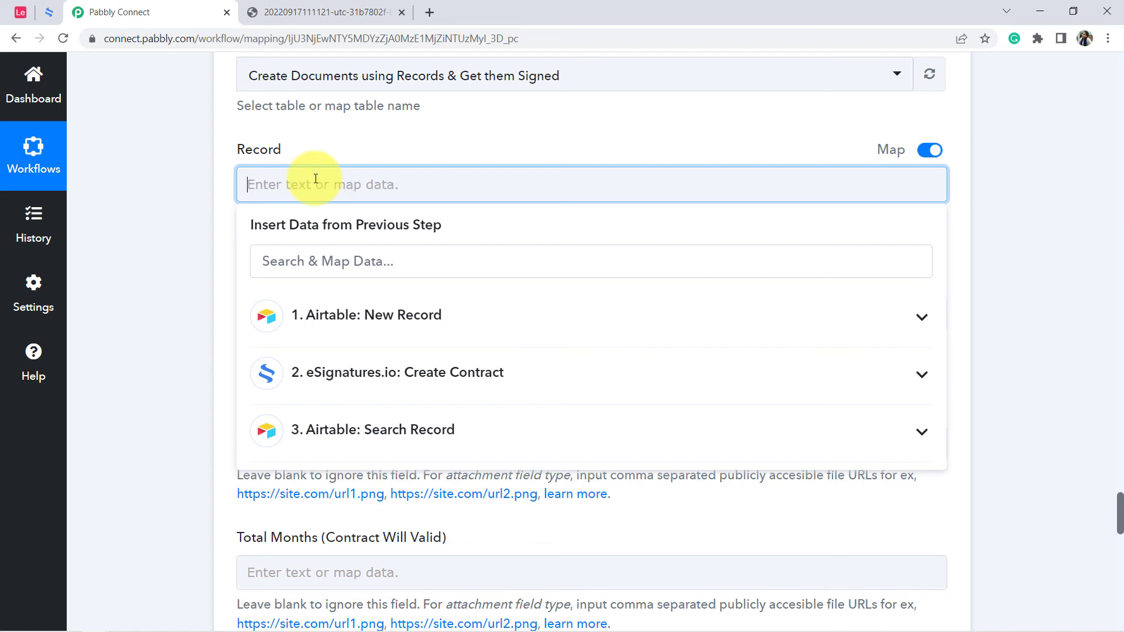
{"action": "left_click", "coordinate": [336, 316]}
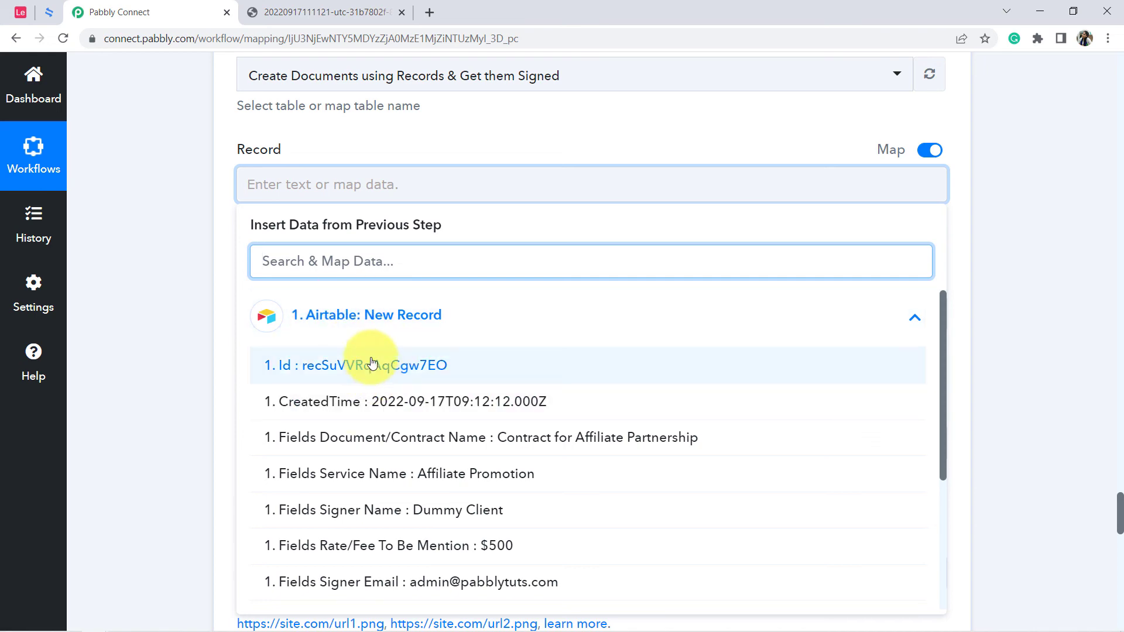
{"action": "left_click", "coordinate": [352, 375]}
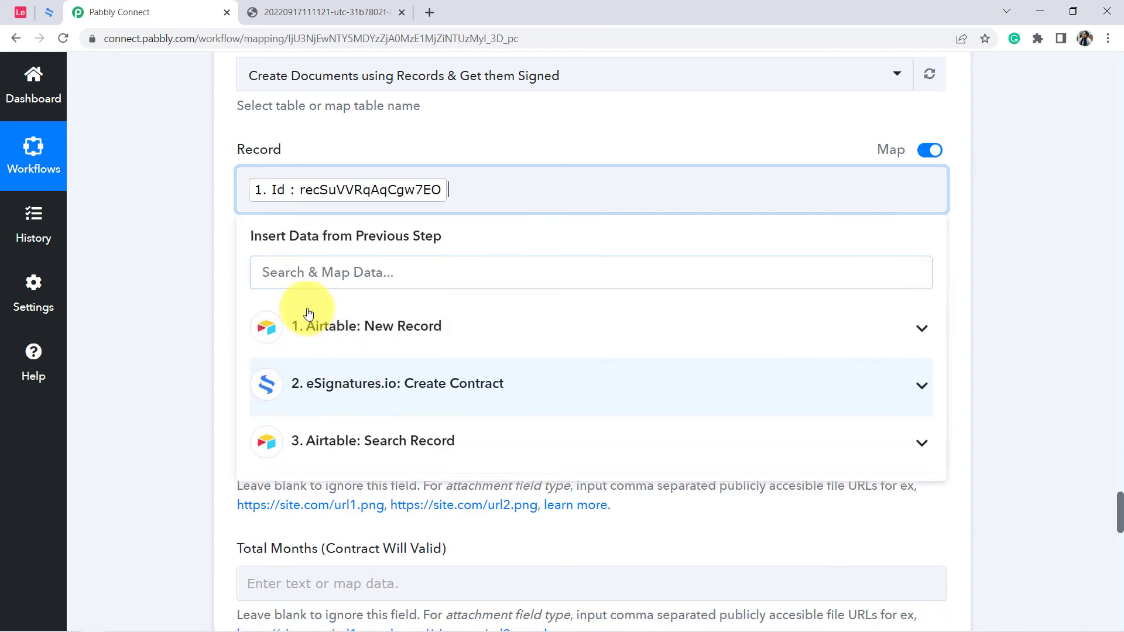
{"action": "left_click", "coordinate": [184, 291]}
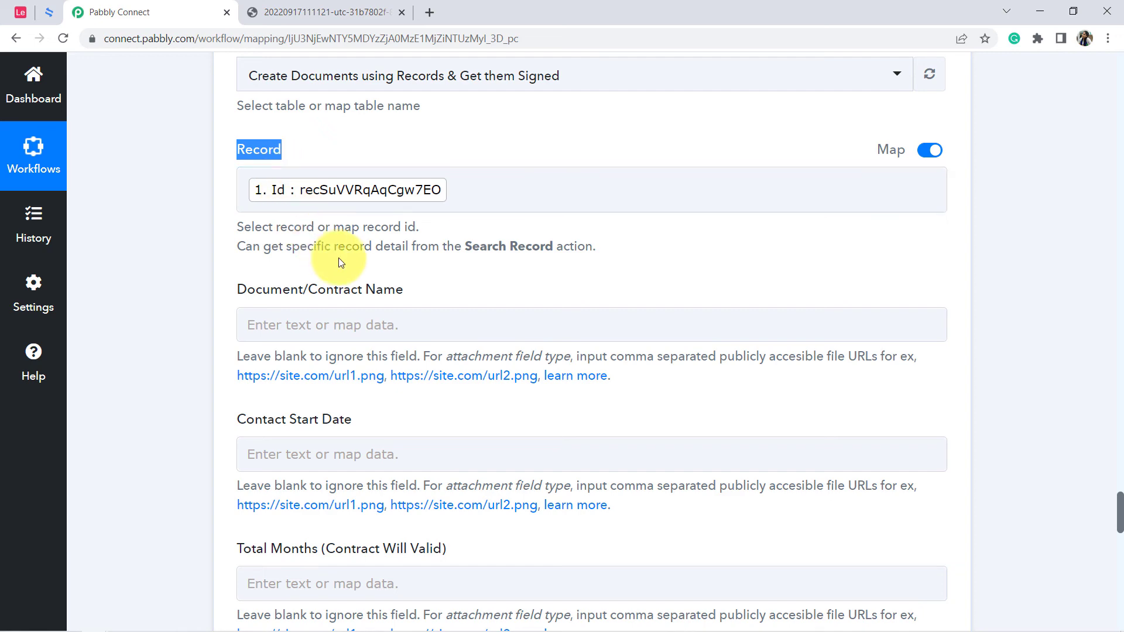
Map Data Contract Signers 0 Sign Page Url from the eSignatures.io Create Contract step to the Signed Document URL field.
{"action": "scroll", "coordinate": [338, 258], "scroll_direction": "down", "scroll_amount": 2}
{"action": "scroll", "coordinate": [338, 258], "scroll_direction": "down", "scroll_amount": 9}
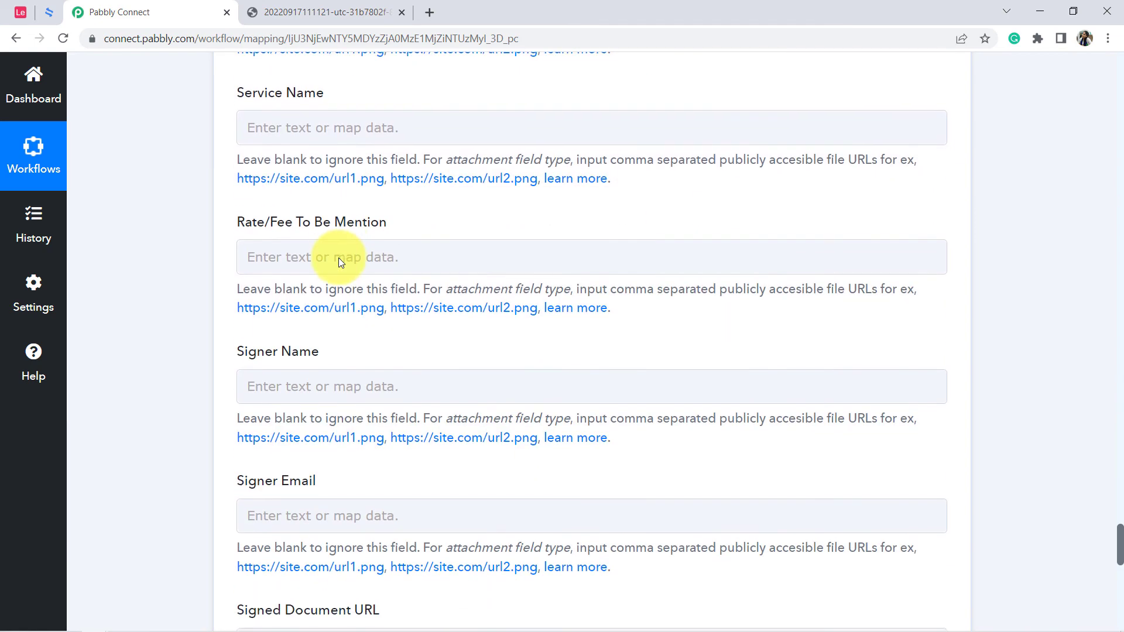
{"action": "scroll", "coordinate": [341, 262], "scroll_direction": "down", "scroll_amount": 5}
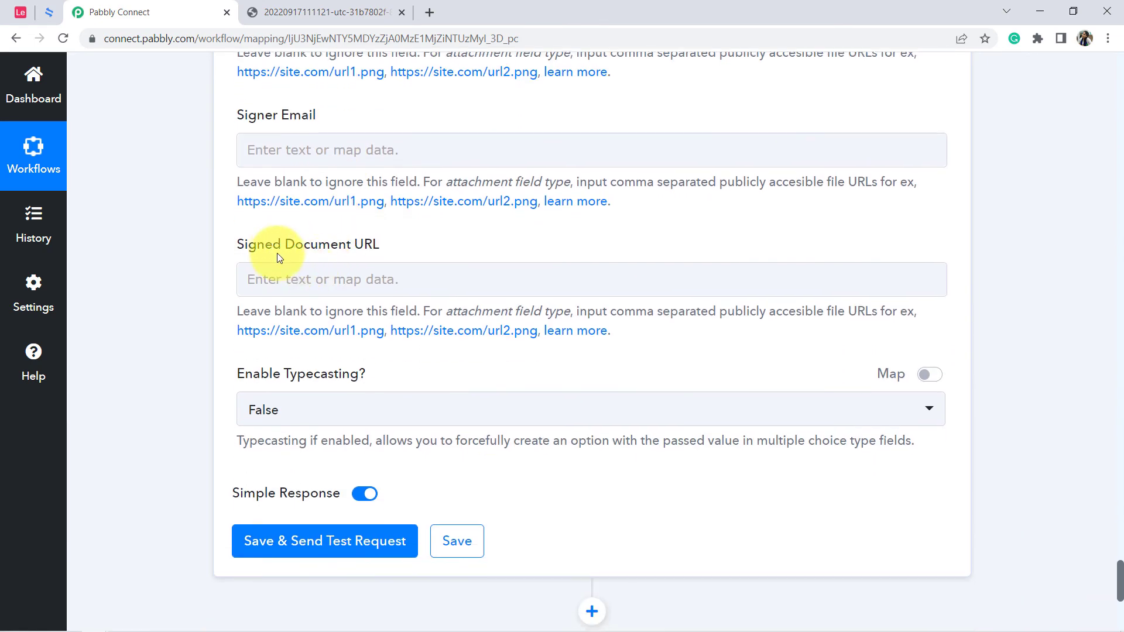
{"action": "left_click_drag", "start_coordinate": [233, 244], "coordinate": [297, 261]}
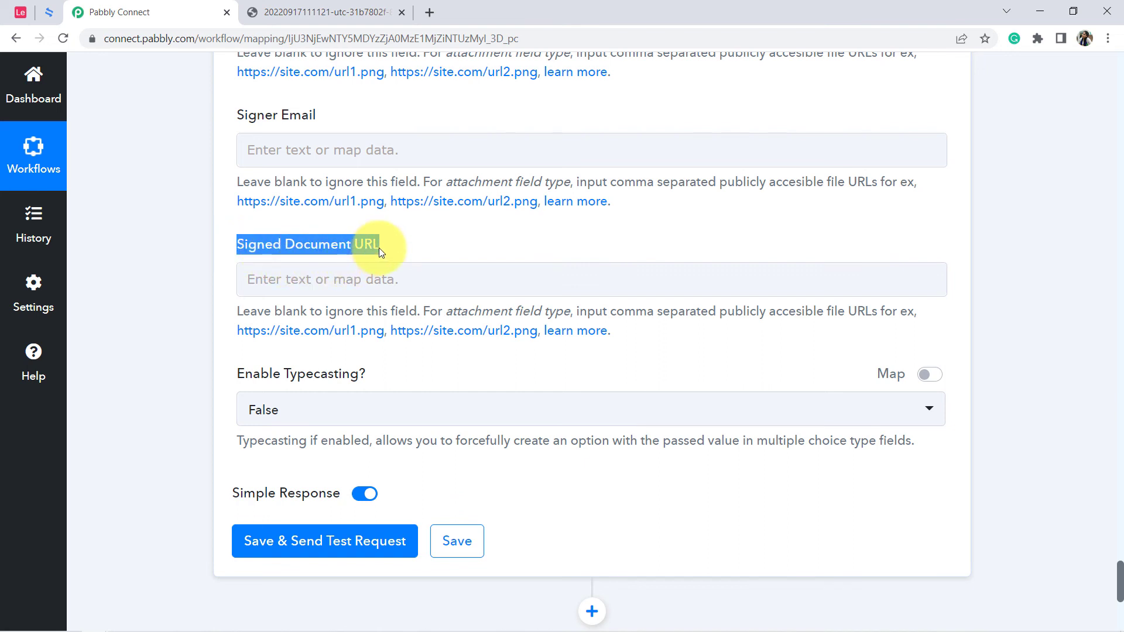
{"action": "left_click", "coordinate": [336, 237]}
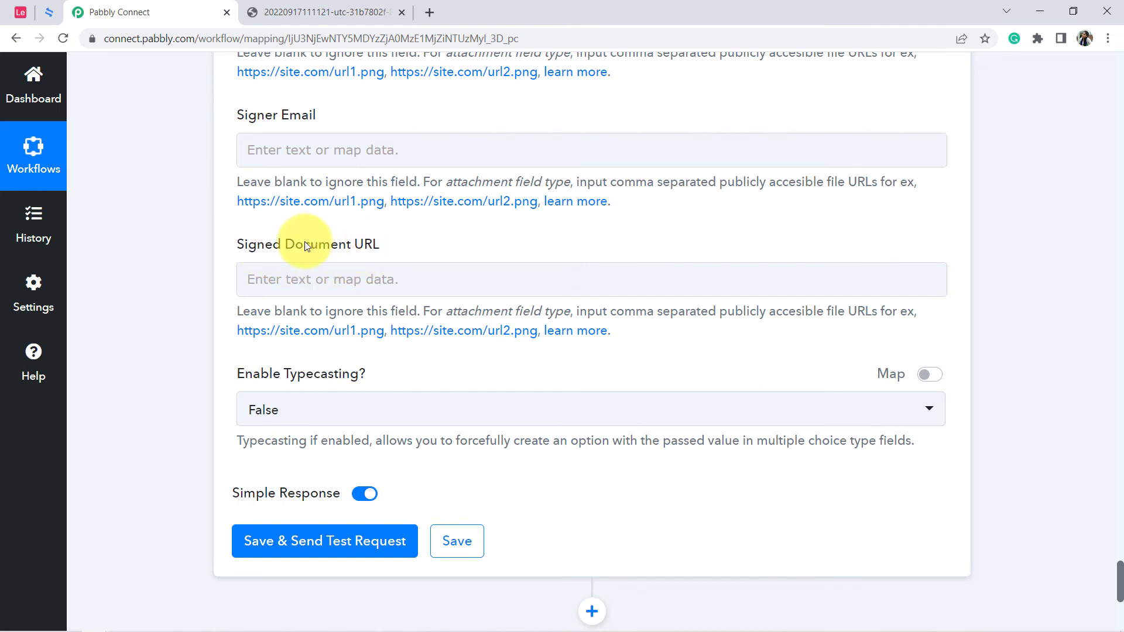
{"action": "left_click", "coordinate": [22, 12]}
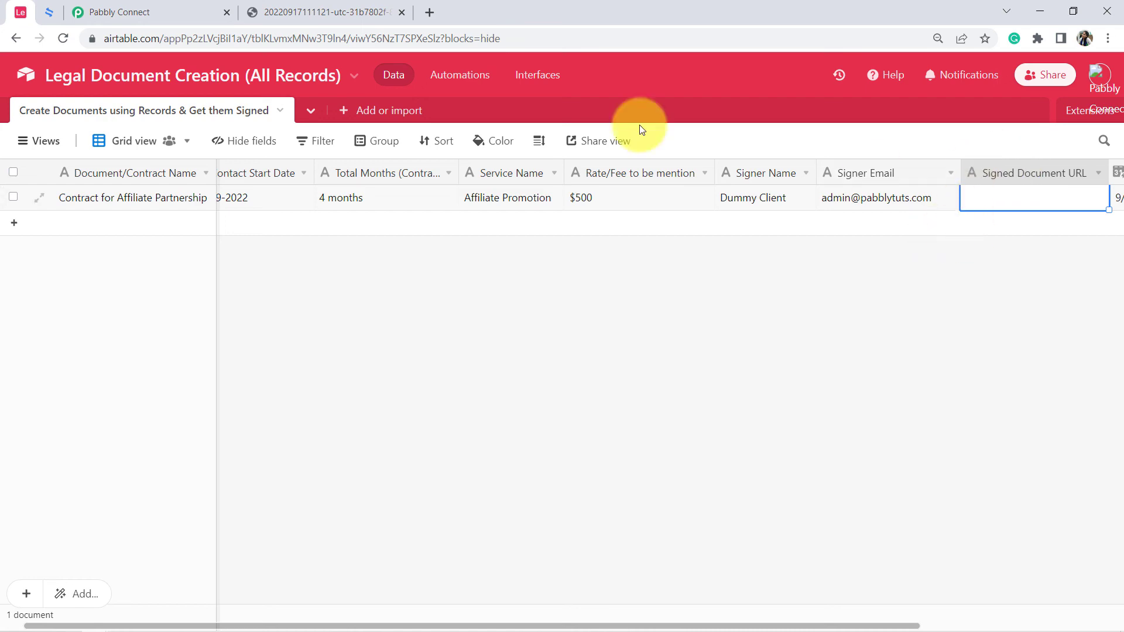
{"action": "left_click", "coordinate": [181, 5]}
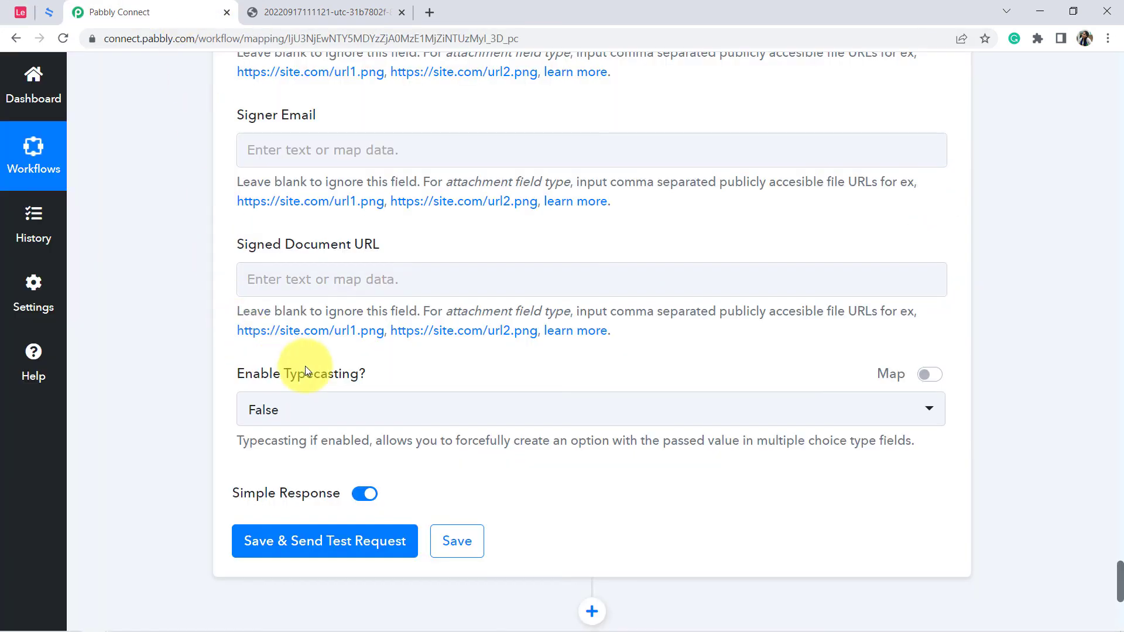
{"action": "left_click", "coordinate": [265, 279]}
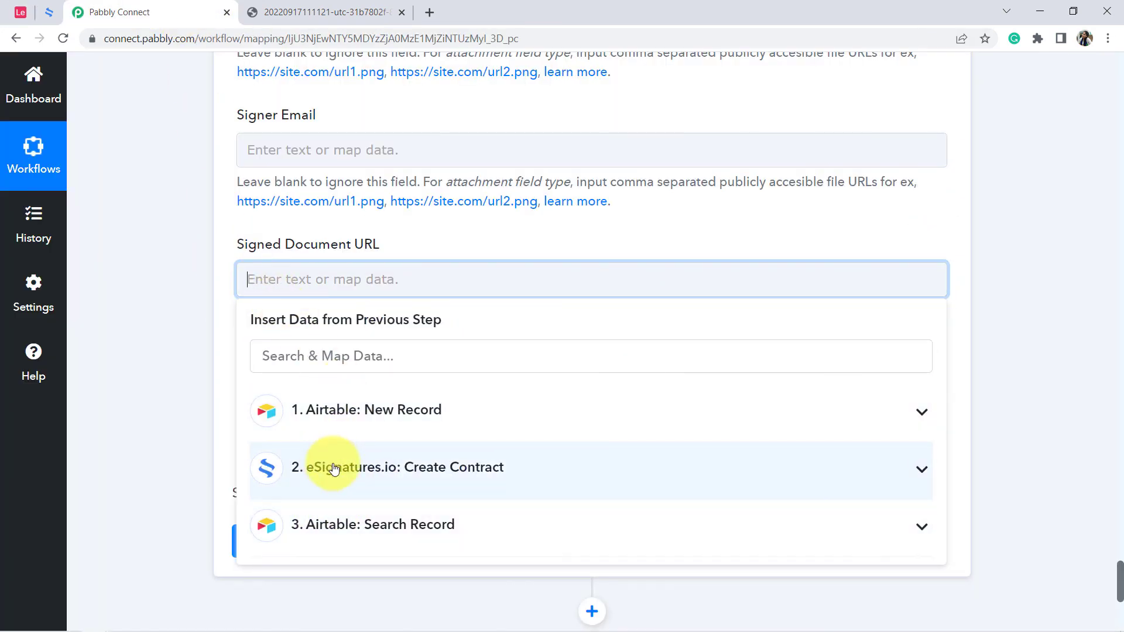
{"action": "left_click", "coordinate": [335, 468]}
{"action": "scroll", "coordinate": [375, 472], "scroll_direction": "down", "scroll_amount": 12}
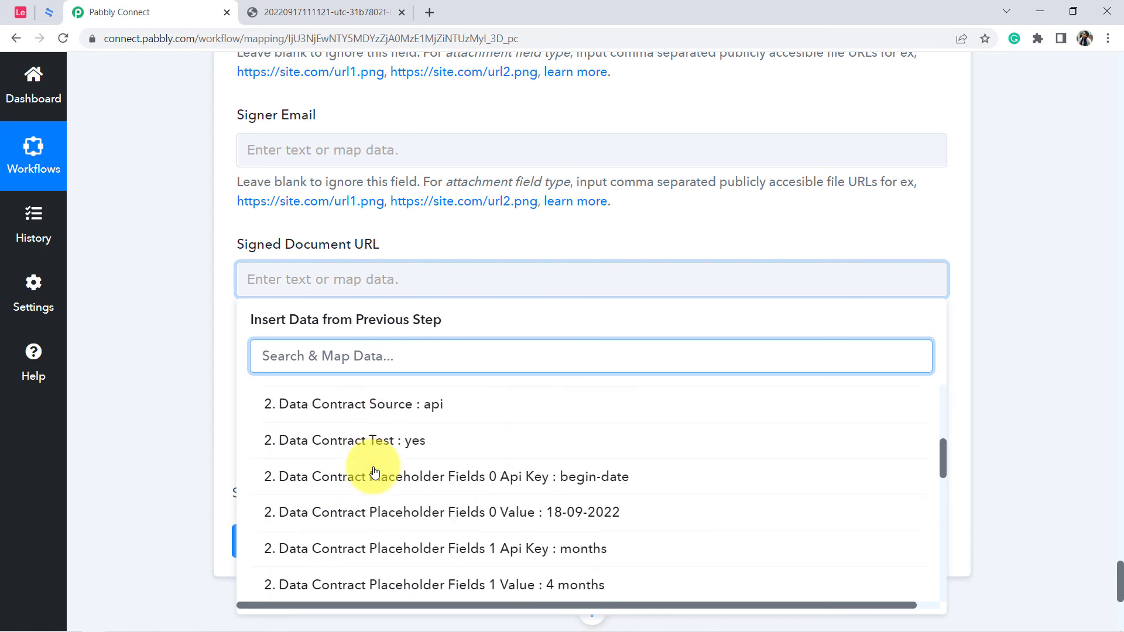
{"action": "scroll", "coordinate": [375, 471], "scroll_direction": "down", "scroll_amount": 5}
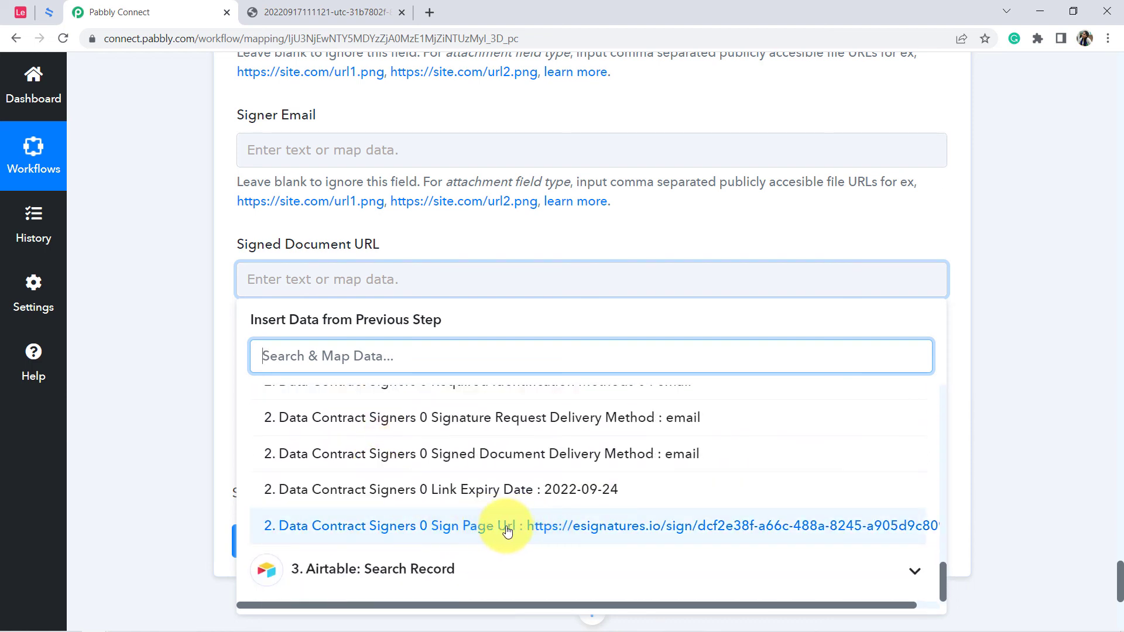
{"action": "left_click", "coordinate": [557, 526]}
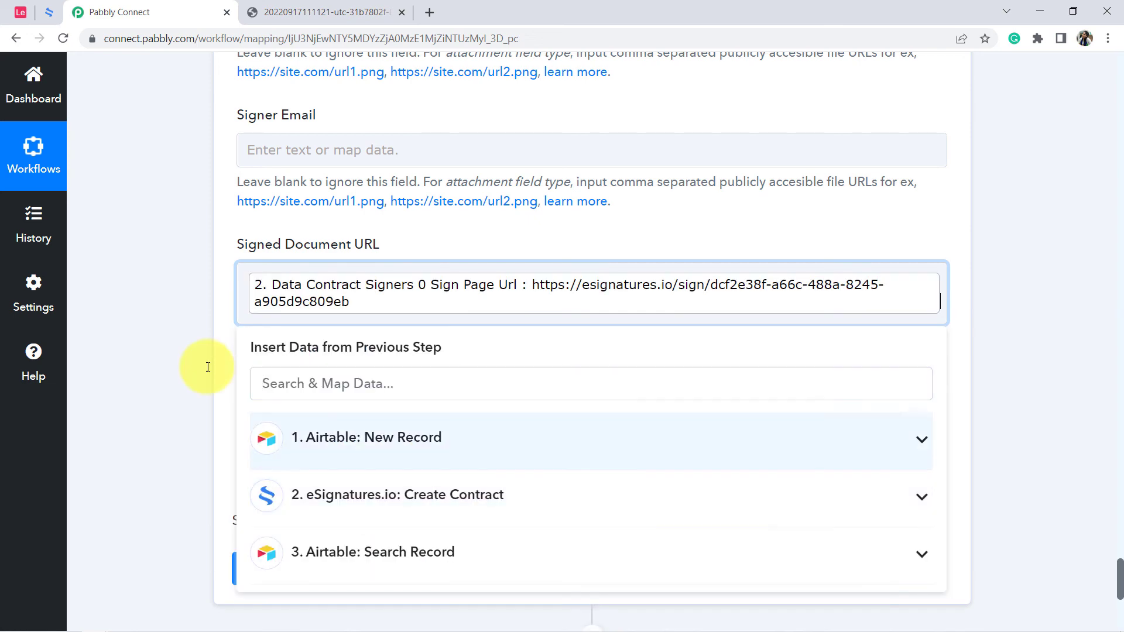
{"action": "left_click", "coordinate": [173, 362]}
Save the Airtable Update Record action and send its test request.
{"action": "scroll", "coordinate": [173, 363], "scroll_direction": "down", "scroll_amount": 3}
{"action": "scroll", "coordinate": [173, 363], "scroll_direction": "down", "scroll_amount": 1}
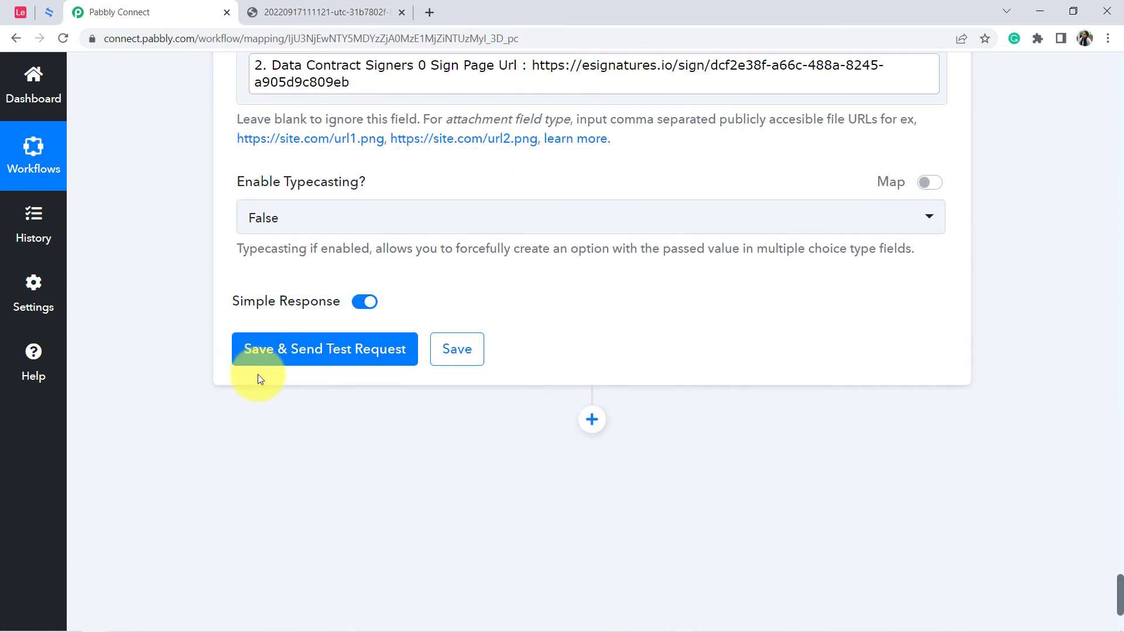
{"action": "left_click", "coordinate": [304, 357]}
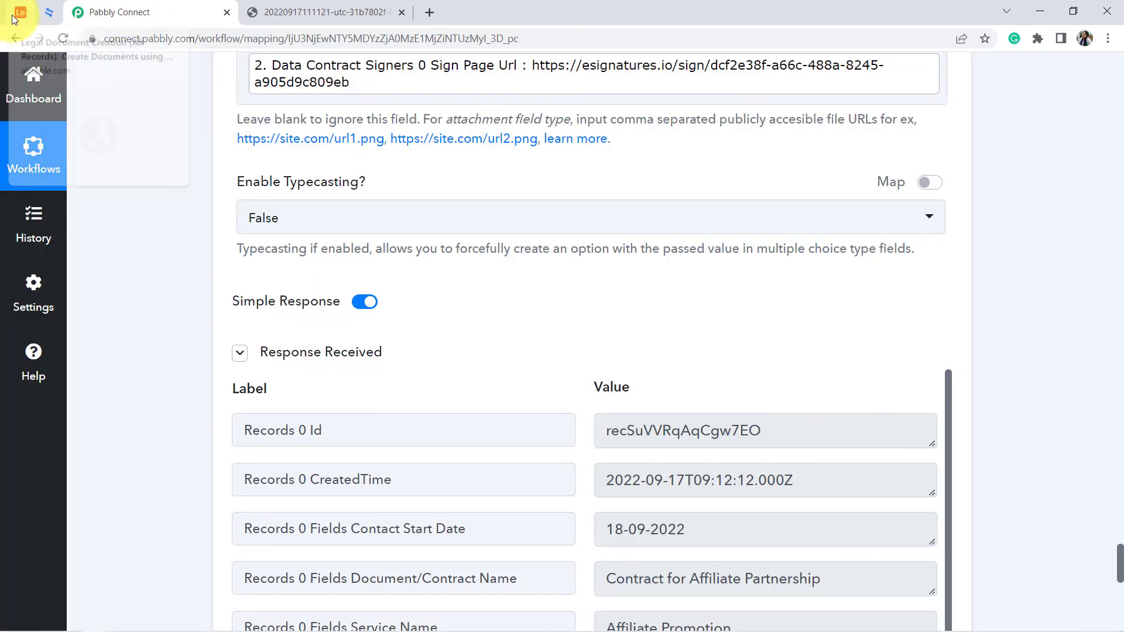
Reload the Airtable base and open the link in the record's Signed Document URL field.
{"action": "left_click", "coordinate": [20, 12]}
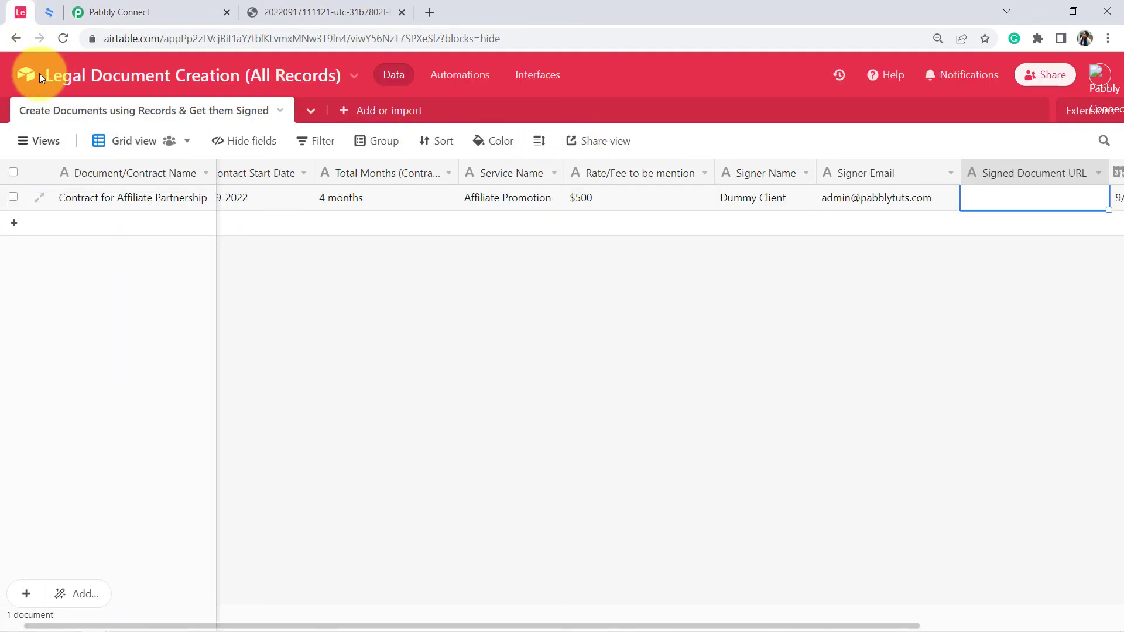
{"action": "left_click", "coordinate": [64, 38]}
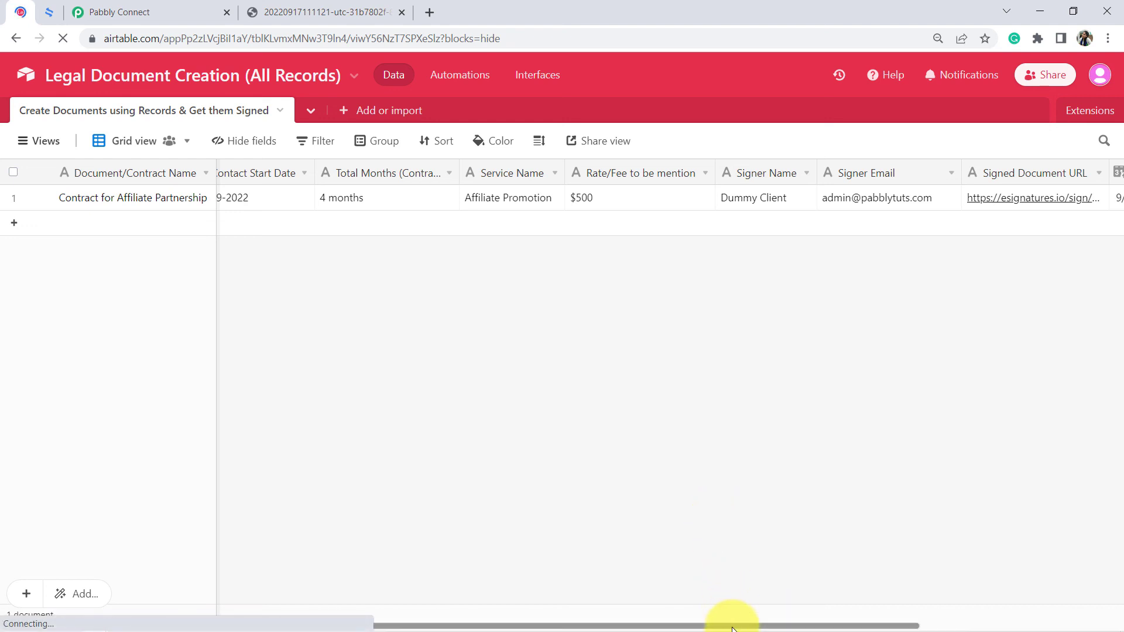
{"action": "left_click_drag", "start_coordinate": [728, 616], "coordinate": [937, 629]}
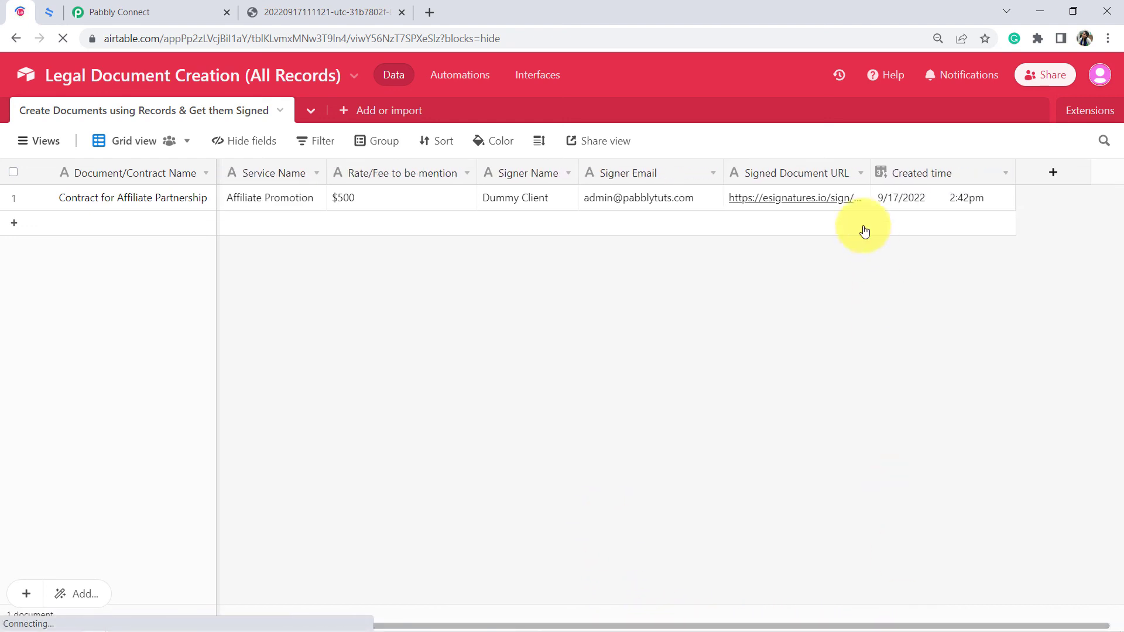
{"action": "left_click", "coordinate": [824, 191]}
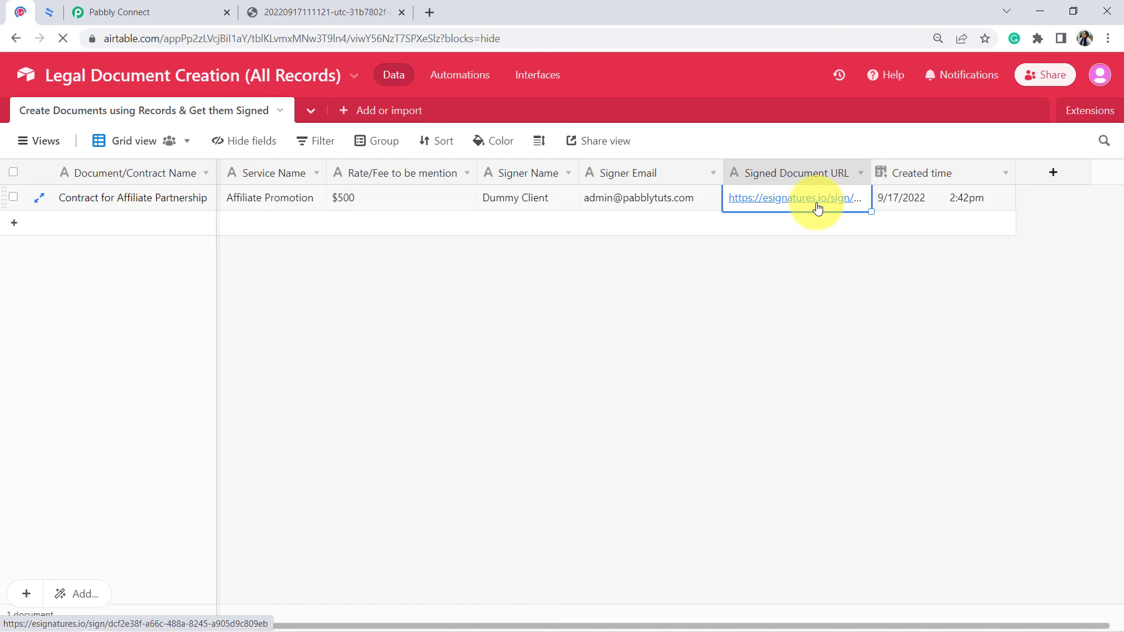
{"action": "left_click", "coordinate": [818, 206]}
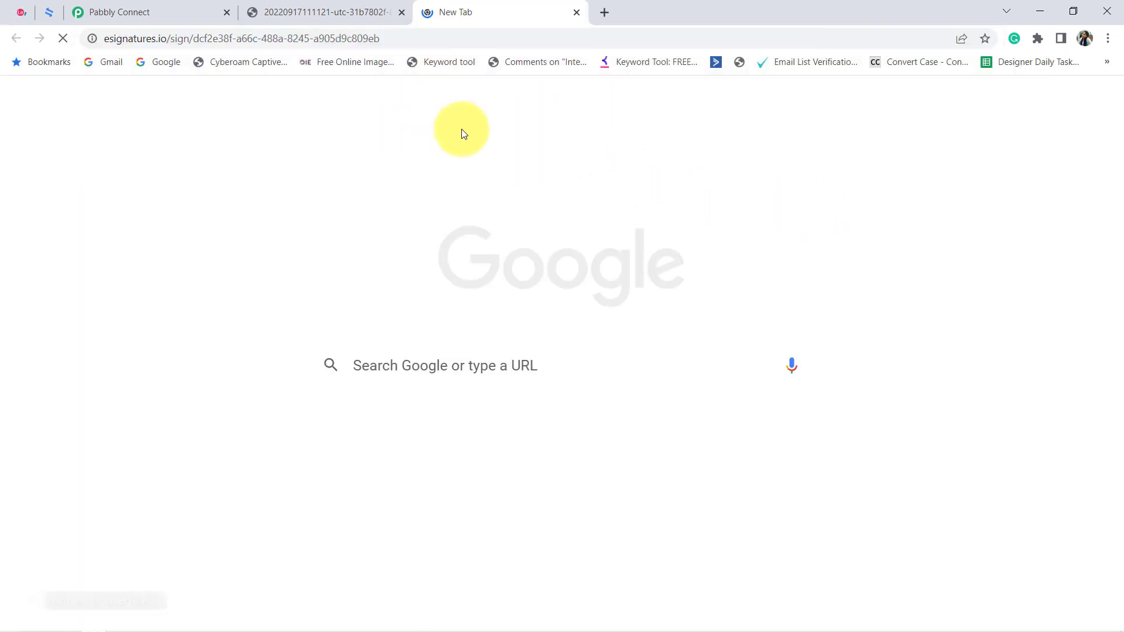
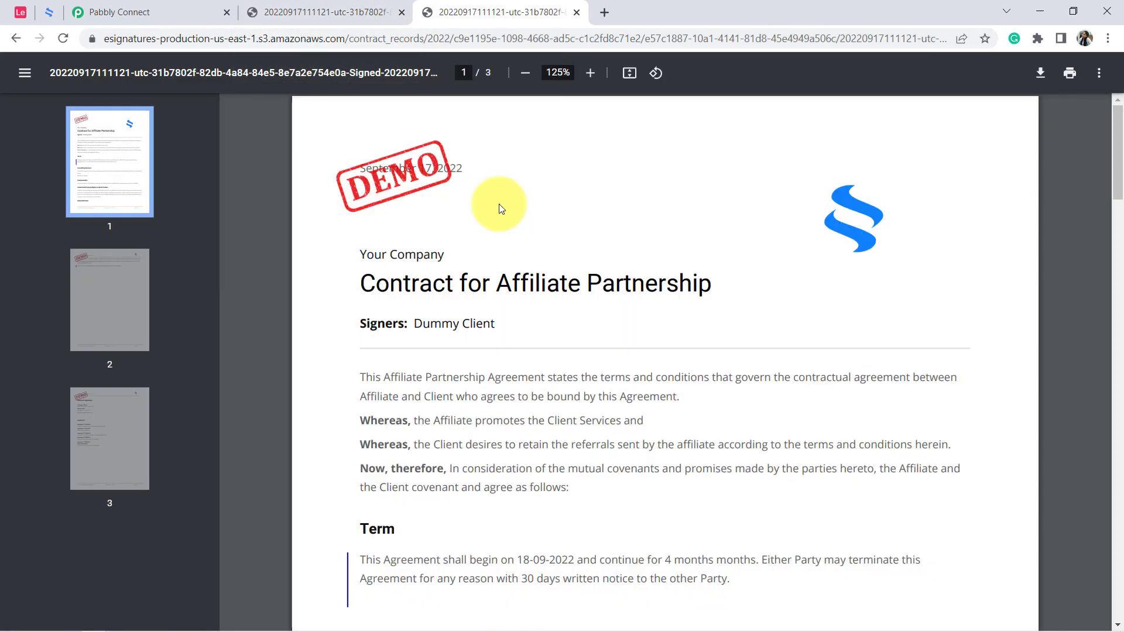
Check the signer's name below the title of the signed affiliate partnership contract.
{"action": "left_click_drag", "start_coordinate": [490, 324], "coordinate": [416, 319]}
{"action": "left_click", "coordinate": [384, 322]}
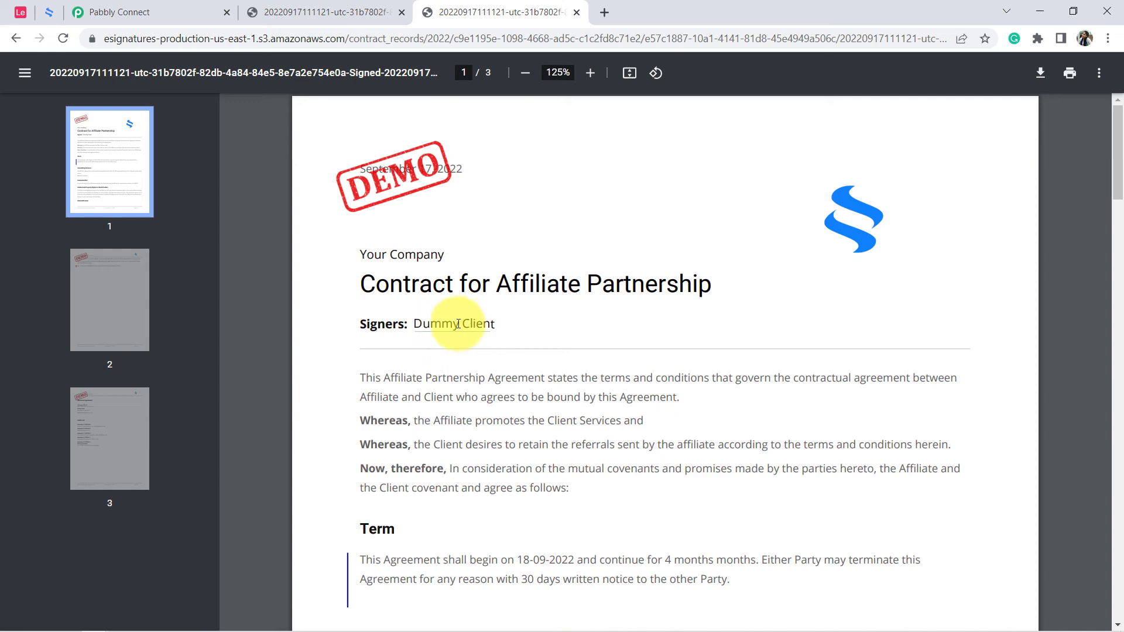
{"action": "left_click_drag", "start_coordinate": [408, 323], "coordinate": [490, 324]}
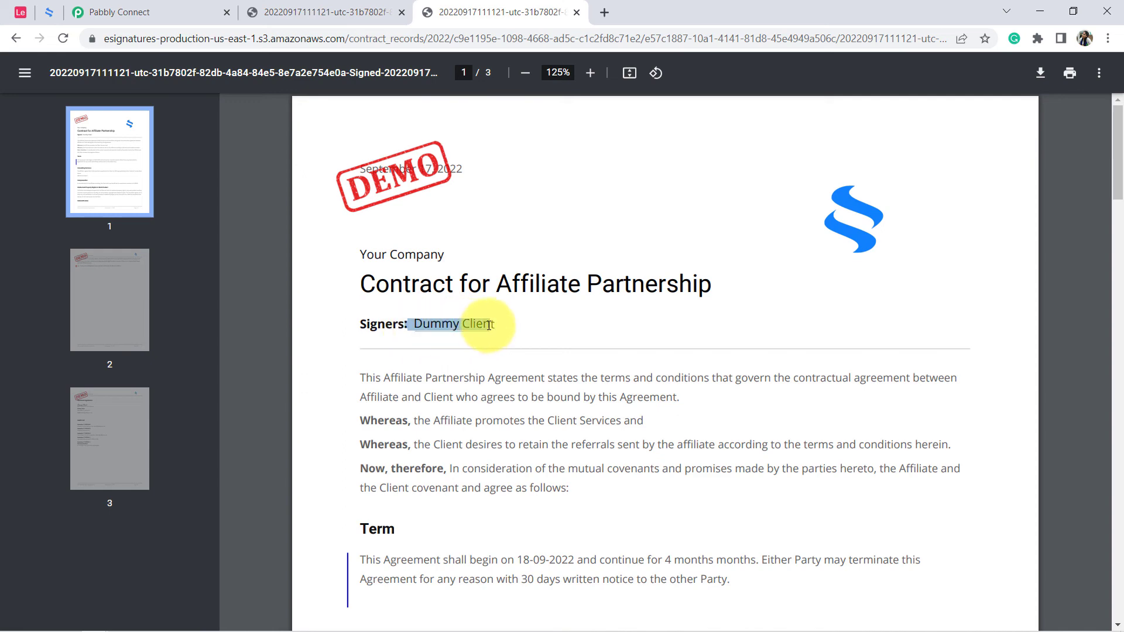
Switch to Pabbly Connect and collapse the Airtable New Record, eSignatures.io Create Contract, Airtable Search Record and Airtable Update Record steps.
{"action": "left_click", "coordinate": [113, 7]}
{"action": "scroll", "coordinate": [314, 213], "scroll_direction": "up", "scroll_amount": 10}
{"action": "left_click_drag", "start_coordinate": [1119, 526], "coordinate": [1114, 38]}
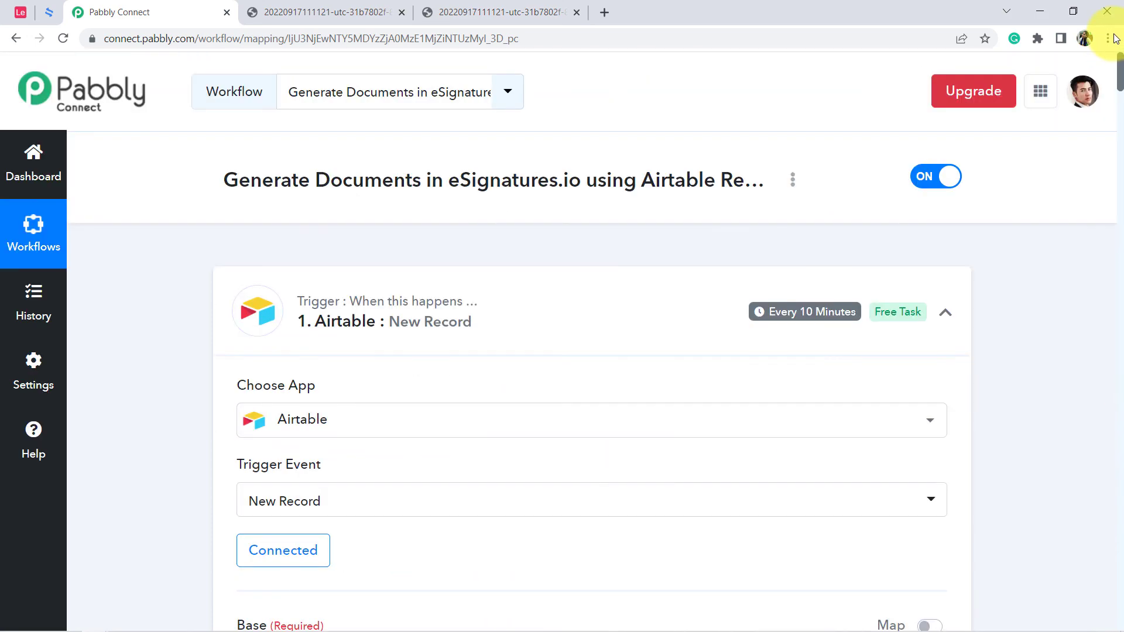
{"action": "left_click", "coordinate": [432, 327]}
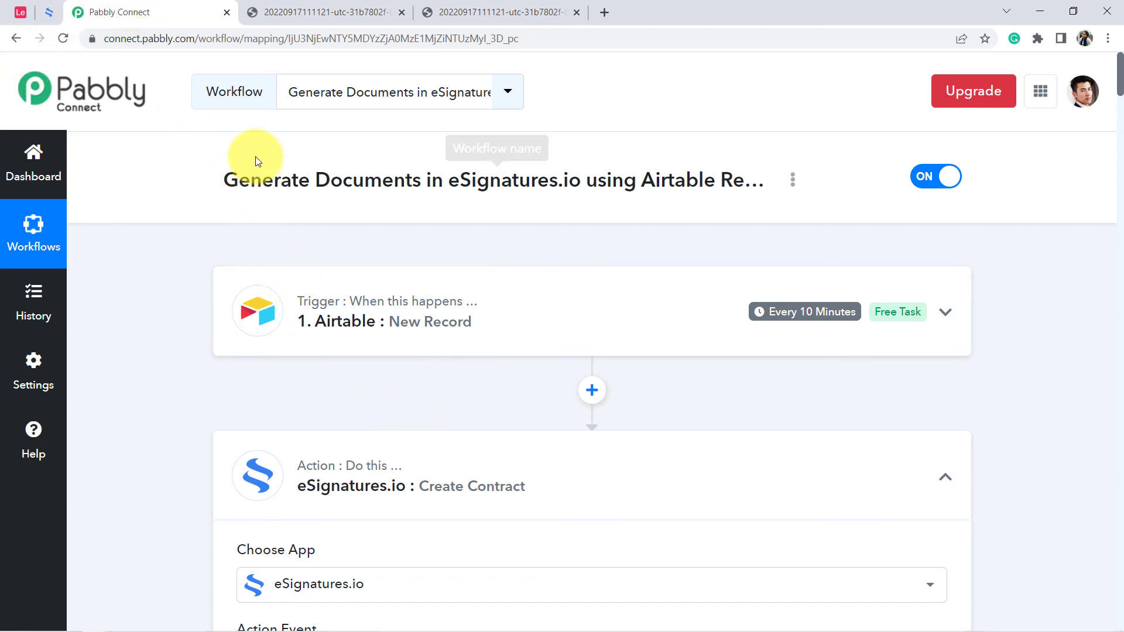
{"action": "left_click", "coordinate": [313, 470]}
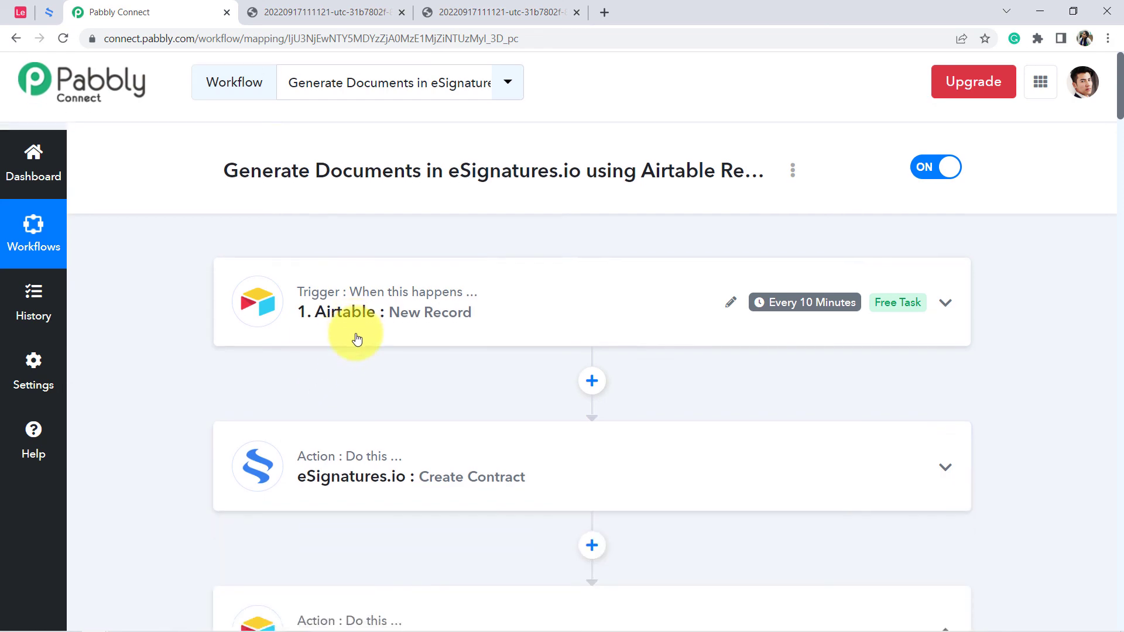
{"action": "scroll", "coordinate": [359, 343], "scroll_direction": "down", "scroll_amount": 3}
{"action": "left_click", "coordinate": [323, 427]}
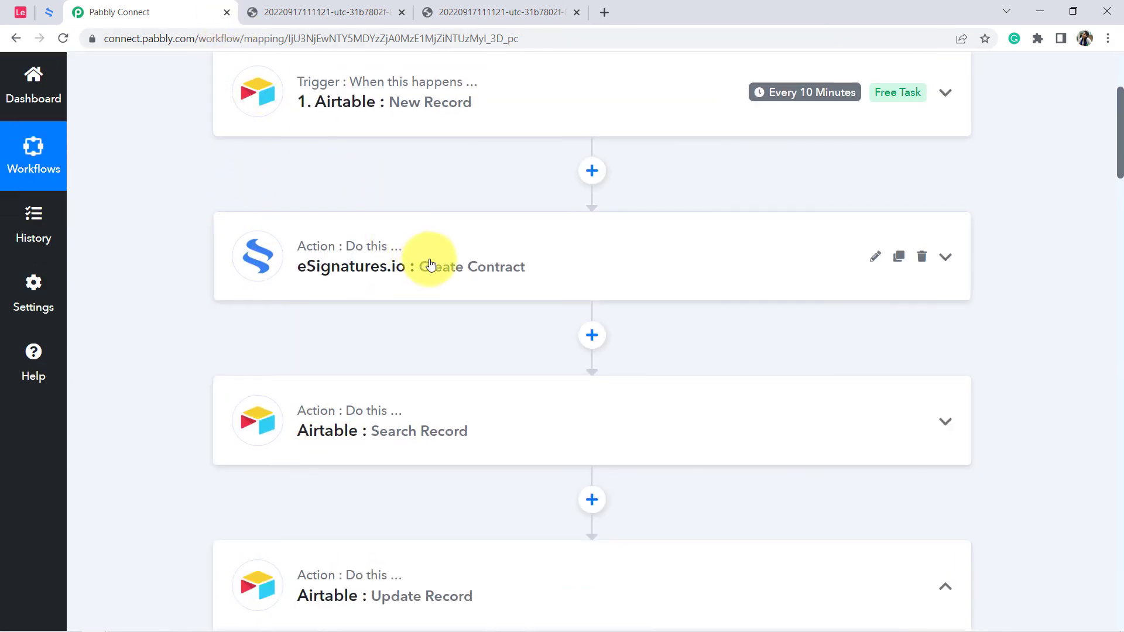
{"action": "scroll", "coordinate": [430, 261], "scroll_direction": "down", "scroll_amount": 3}
{"action": "scroll", "coordinate": [432, 263], "scroll_direction": "down", "scroll_amount": 1}
{"action": "left_click", "coordinate": [365, 345]}
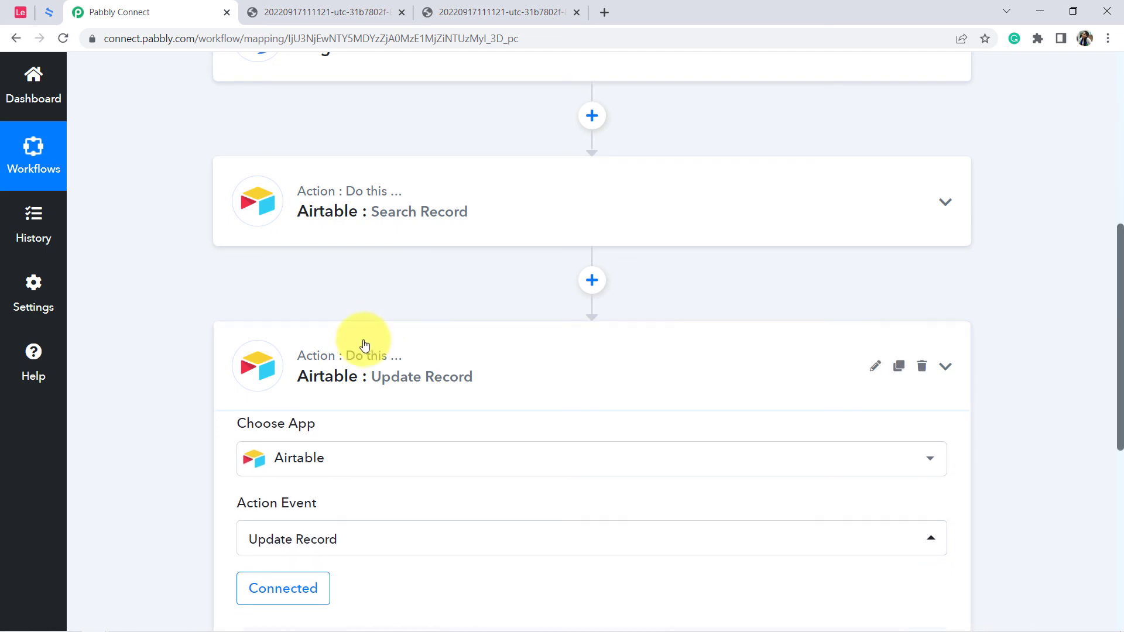
{"action": "scroll", "coordinate": [408, 310], "scroll_direction": "down", "scroll_amount": 1}
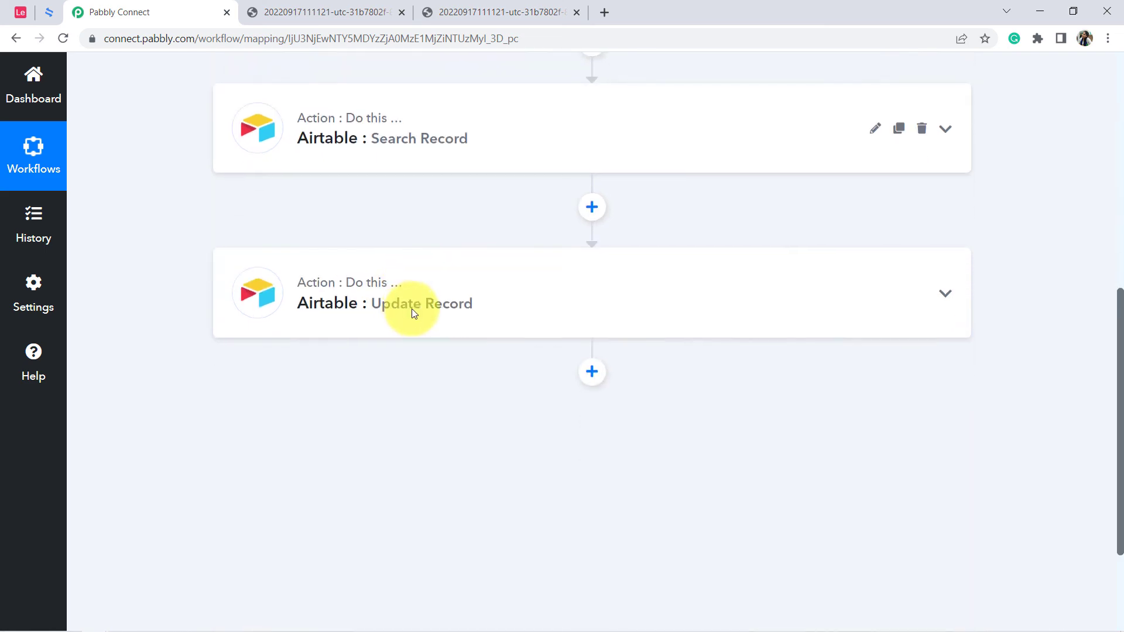
Review the workflow from its trigger to the last action, and check the Signed Document URL field in the Airtable base.
{"action": "scroll", "coordinate": [409, 313], "scroll_direction": "up", "scroll_amount": 10}
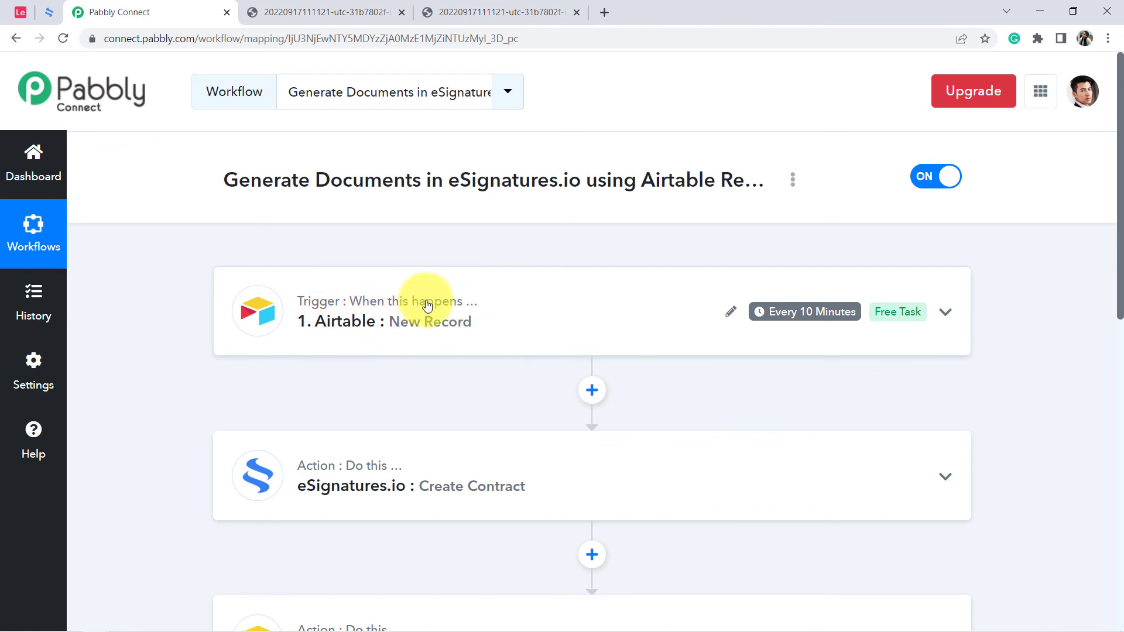
{"action": "scroll", "coordinate": [406, 301], "scroll_direction": "down", "scroll_amount": 2}
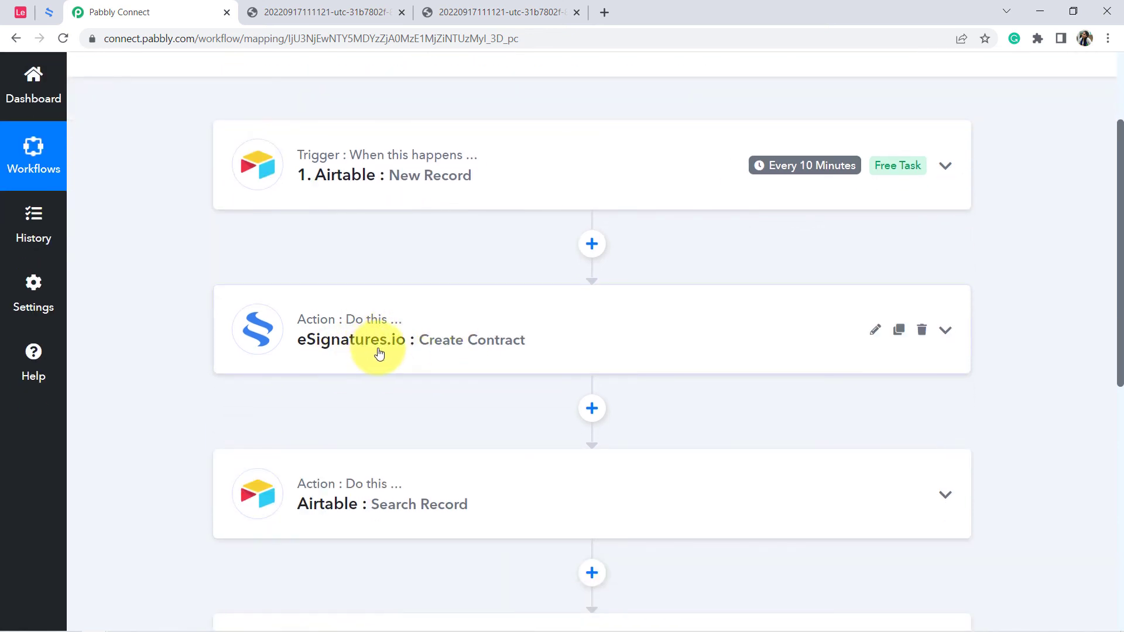
{"action": "scroll", "coordinate": [388, 334], "scroll_direction": "down", "scroll_amount": 2}
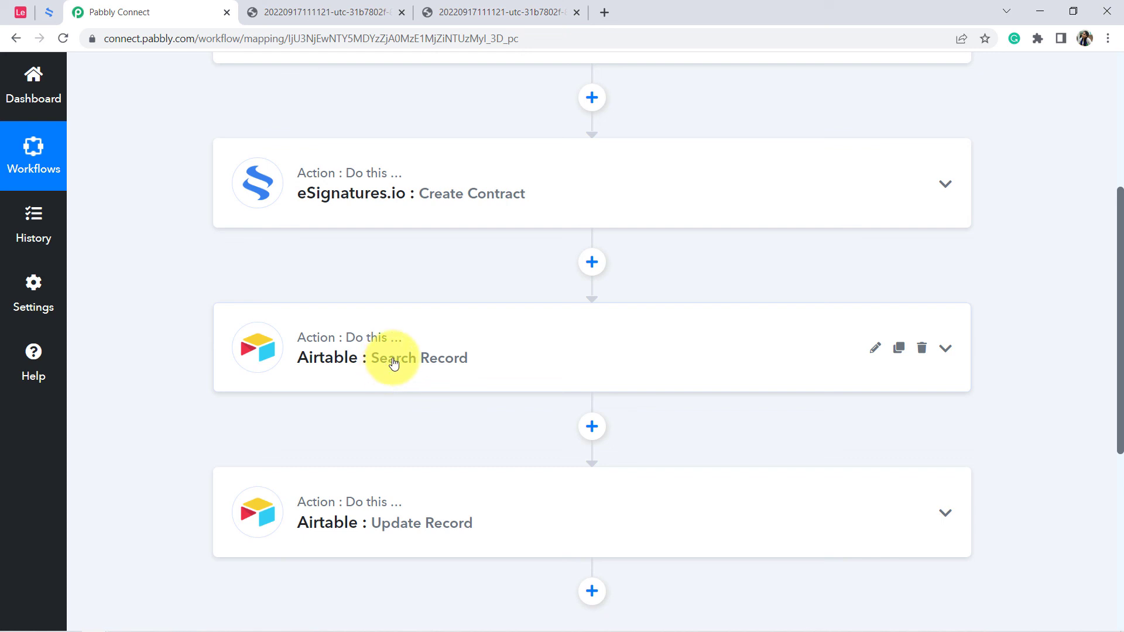
{"action": "scroll", "coordinate": [393, 363], "scroll_direction": "down", "scroll_amount": 2}
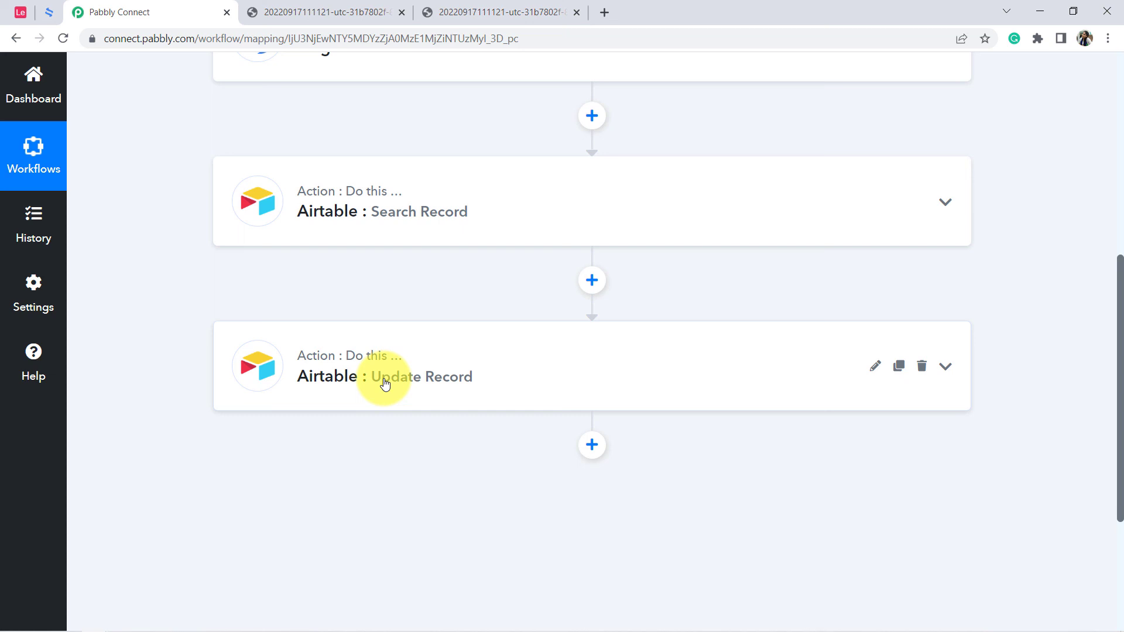
{"action": "left_click", "coordinate": [22, 18]}
{"action": "left_click", "coordinate": [381, 282]}
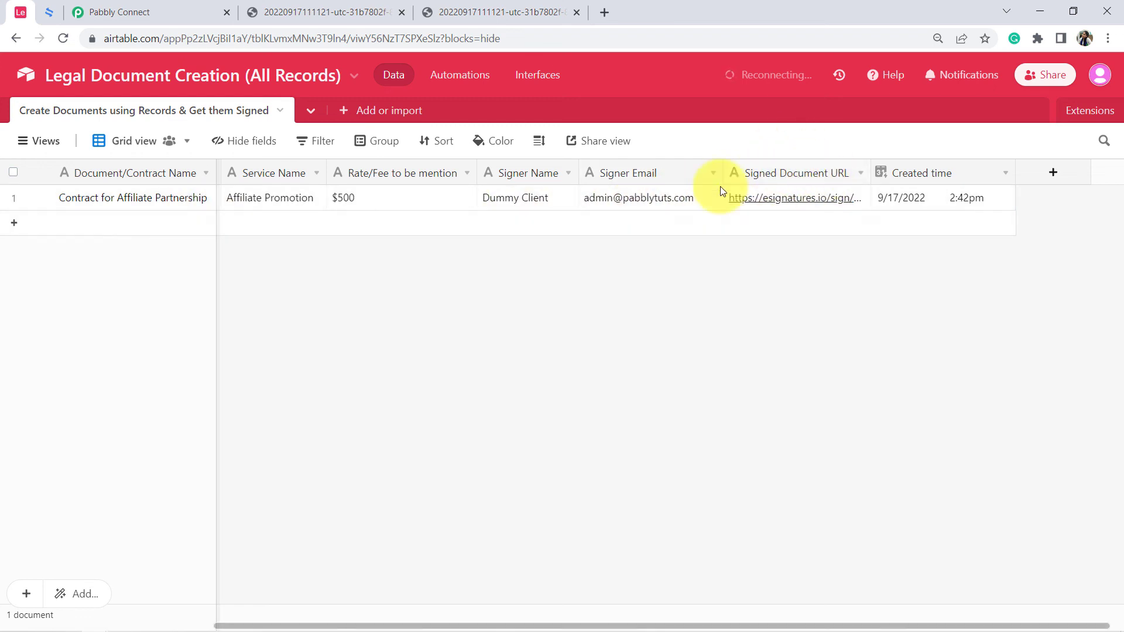
Switch back to Pabbly Connect, generate a share link for the workflow and close the link dialog.
{"action": "left_click", "coordinate": [115, 12]}
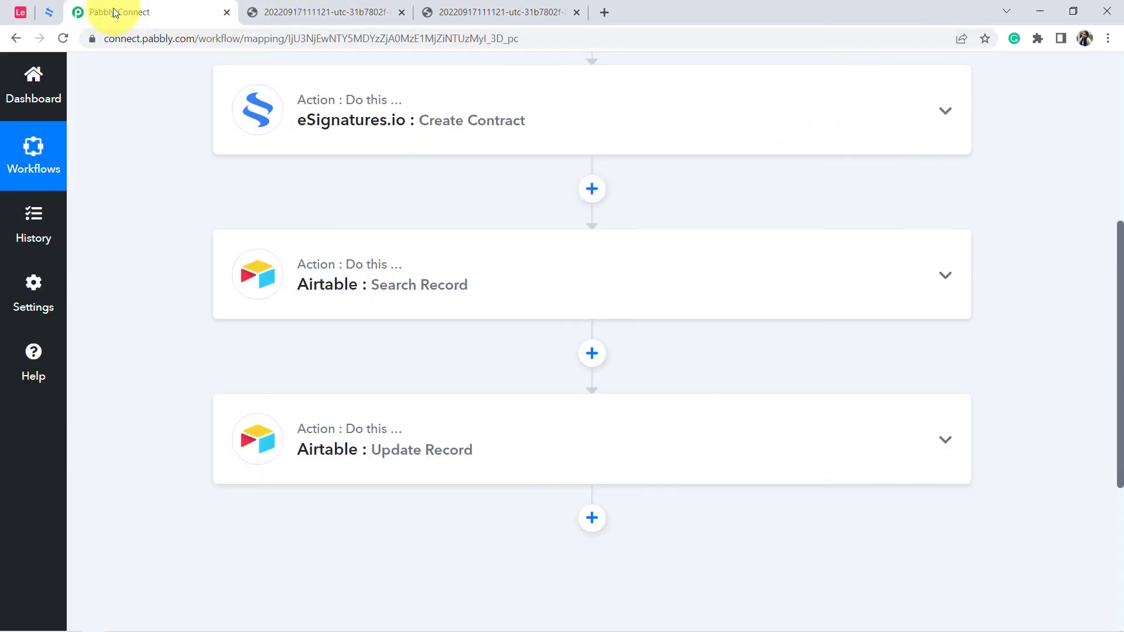
{"action": "scroll", "coordinate": [314, 208], "scroll_direction": "up", "scroll_amount": 3}
{"action": "scroll", "coordinate": [353, 246], "scroll_direction": "down", "scroll_amount": 4}
{"action": "scroll", "coordinate": [427, 213], "scroll_direction": "up", "scroll_amount": 8}
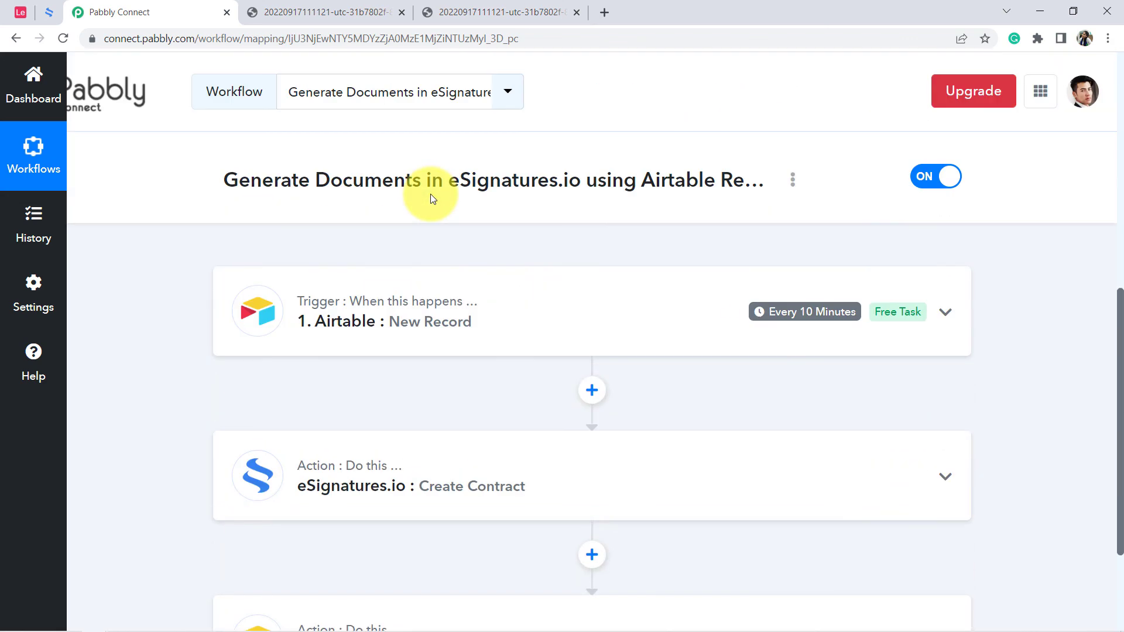
{"action": "left_click", "coordinate": [794, 181]}
{"action": "left_click", "coordinate": [711, 273]}
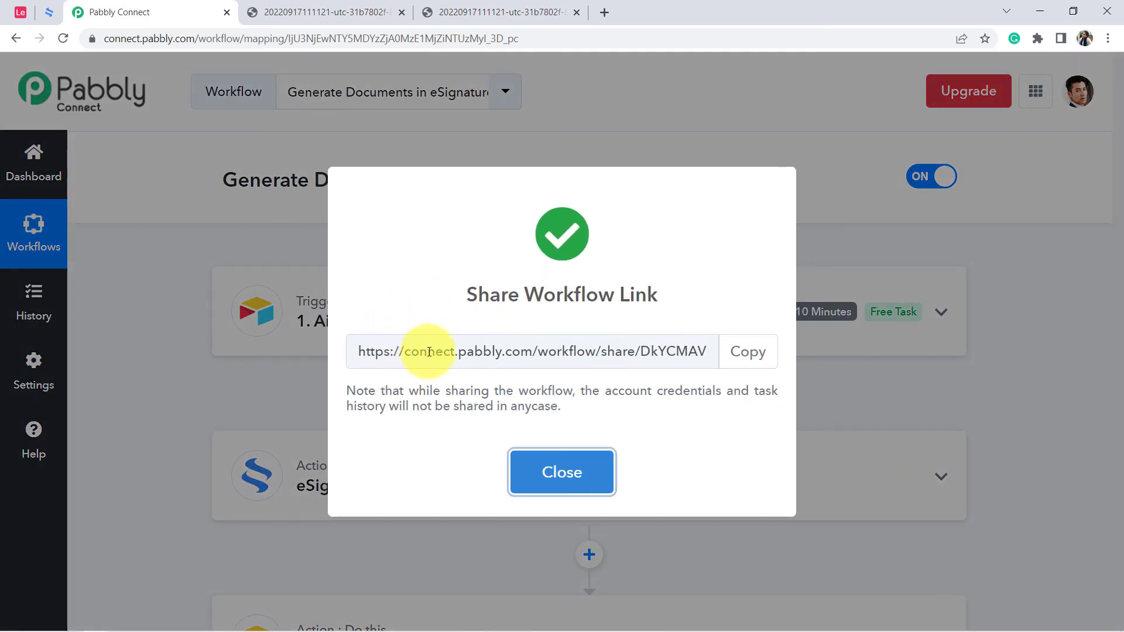
{"action": "left_click_drag", "start_coordinate": [410, 351], "coordinate": [634, 351]}
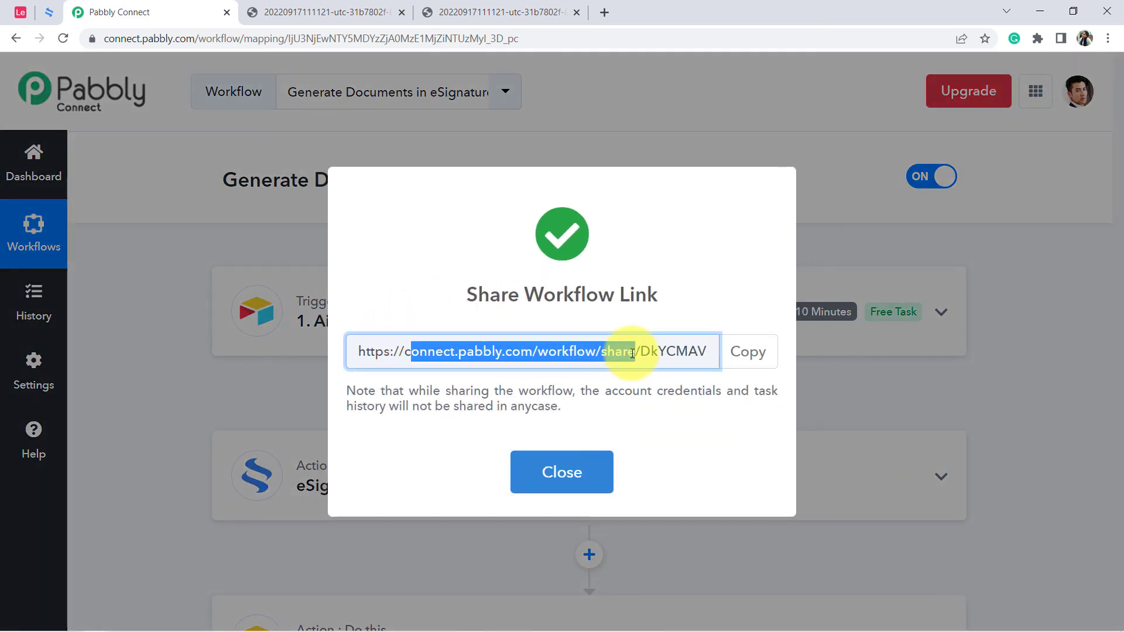
{"action": "left_click", "coordinate": [559, 468]}
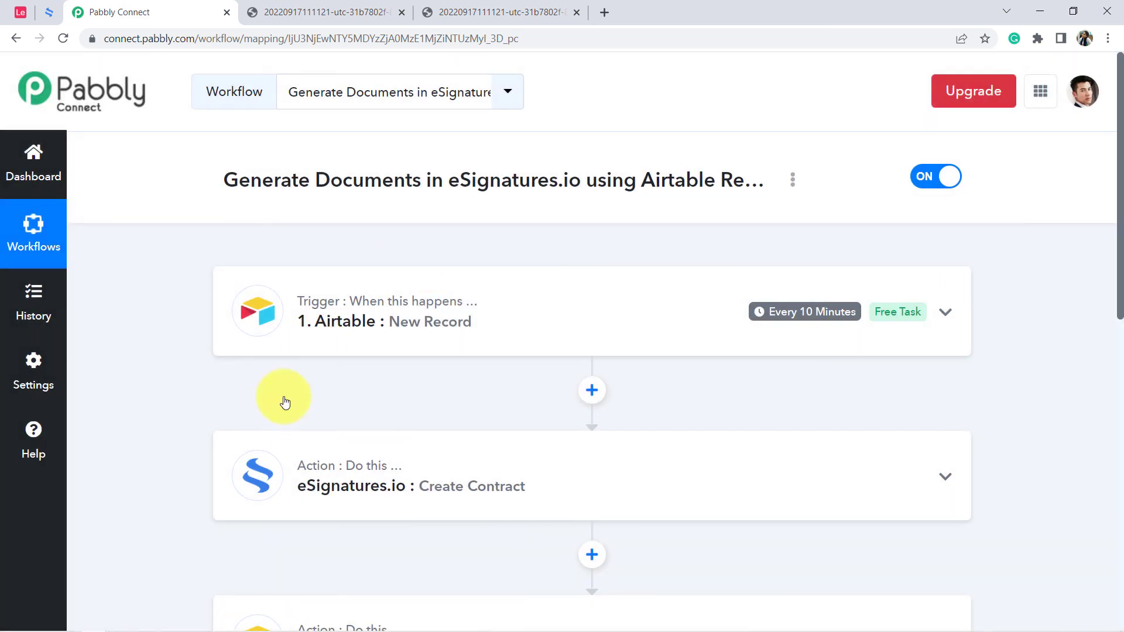